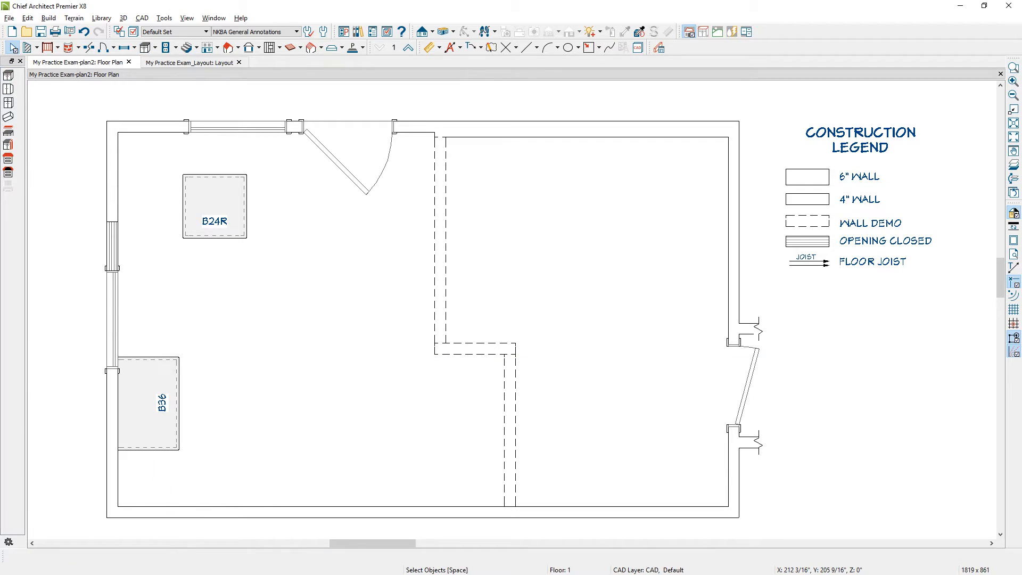
Step: Place Standard Tub 1 from the library's Fixtures > Bathtubs > Standard Tubs folder outside the room, below its lower-right corner
left_click(357, 33)
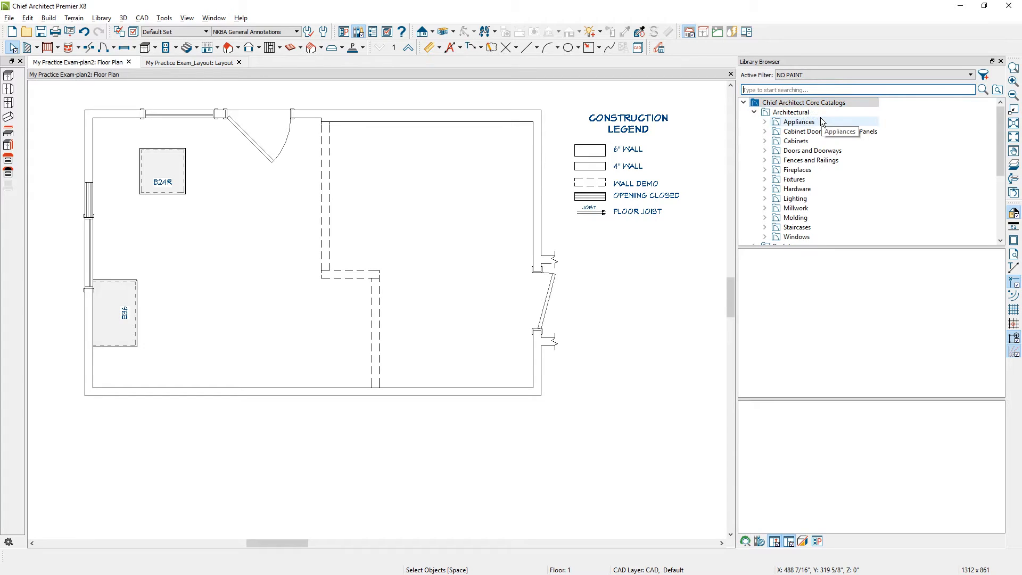
left_click(765, 179)
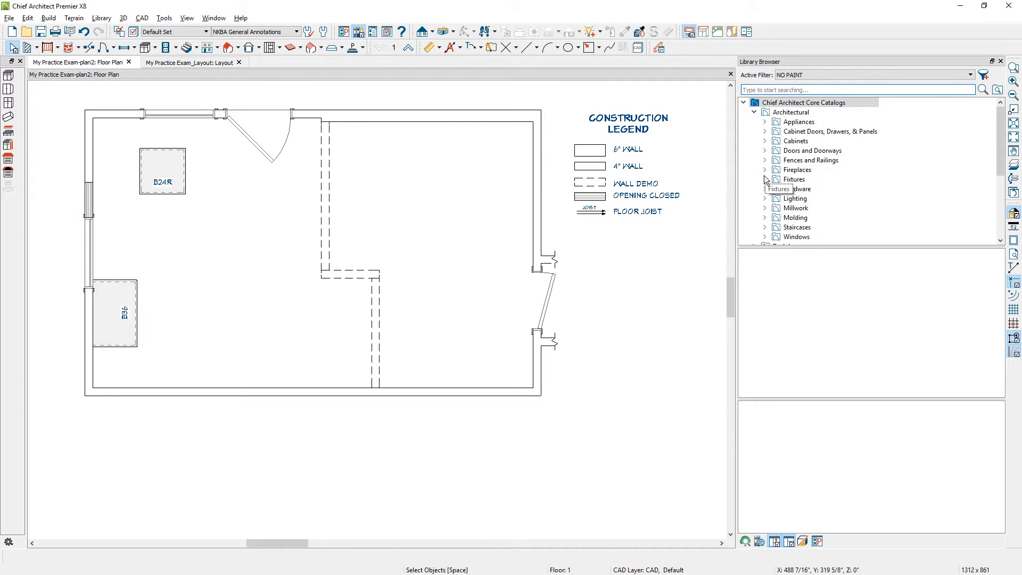
scroll(852, 170, "down", 1)
left_click(819, 180)
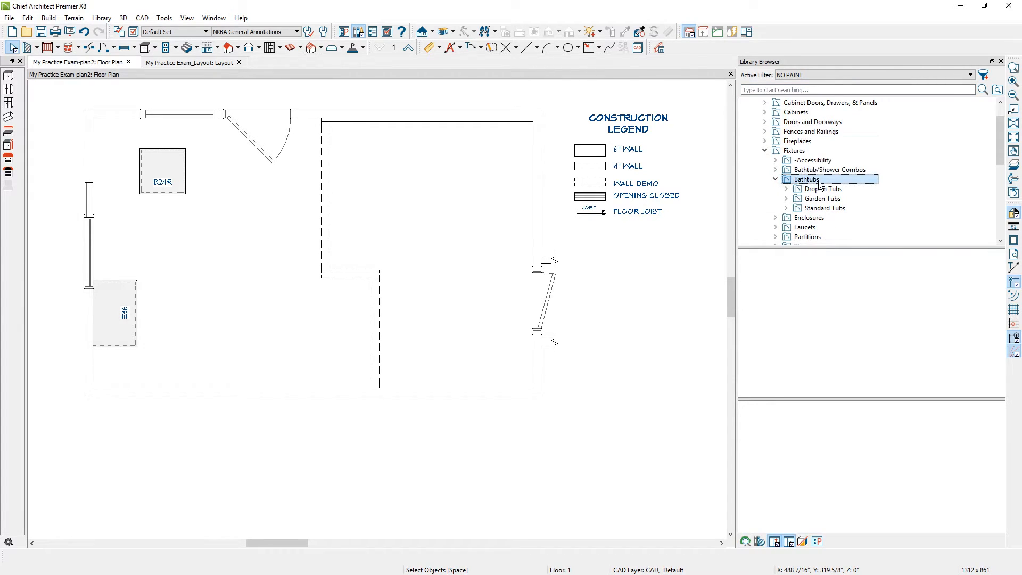
left_click(840, 207)
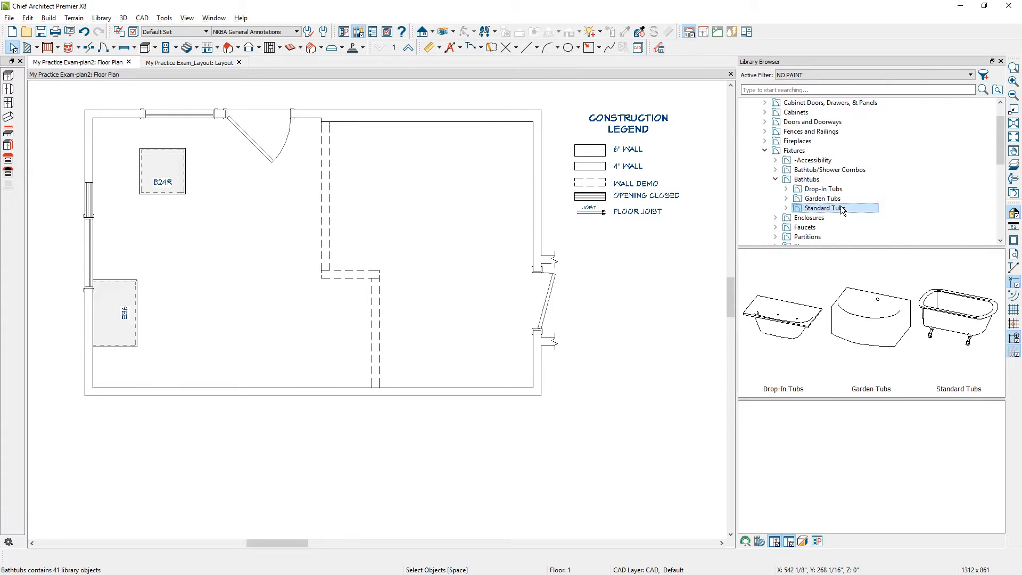
left_click(782, 354)
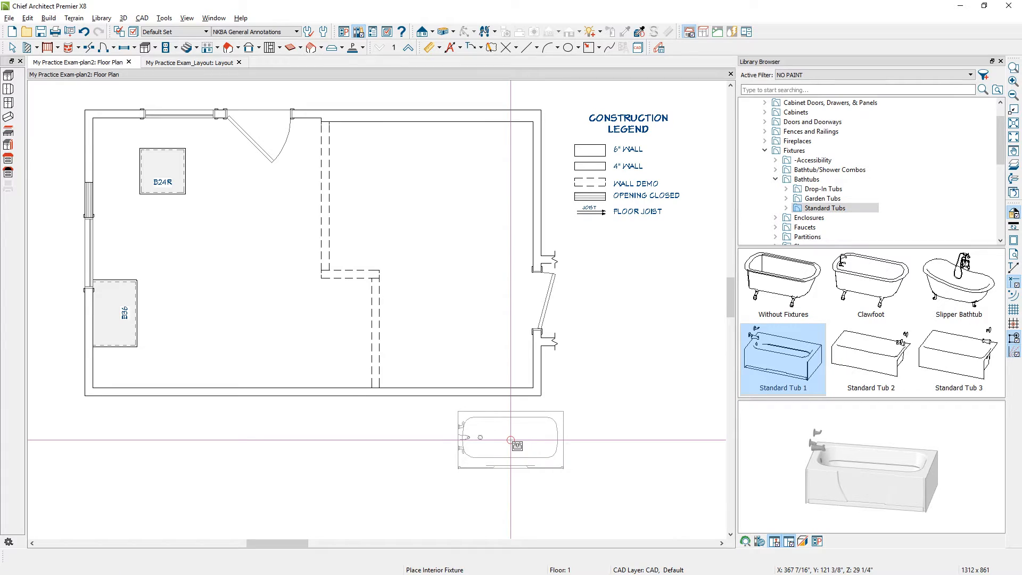
left_click(510, 440)
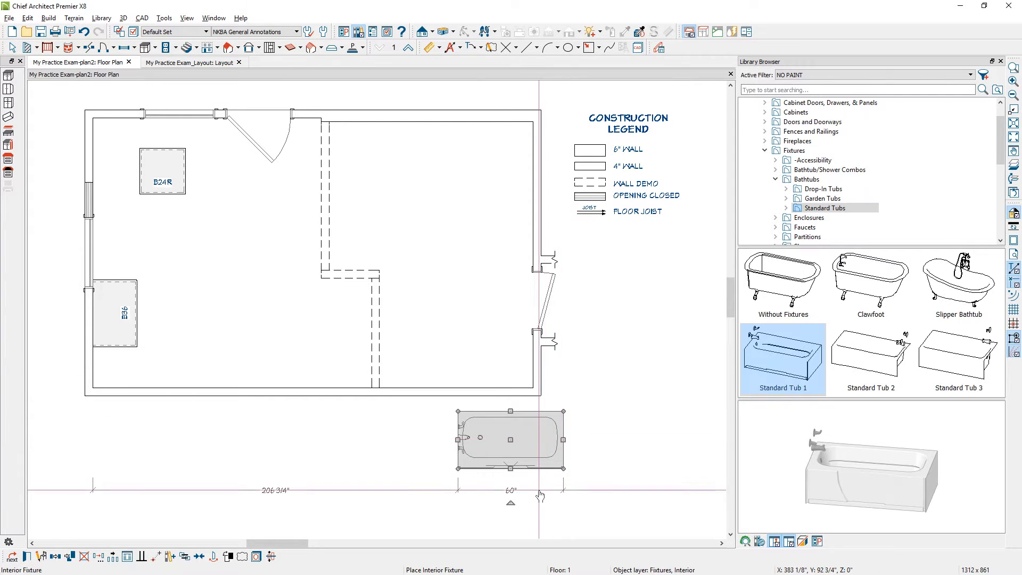
Step: Set the bathtub's length to 72 inches and end fixture placement
left_click(520, 497)
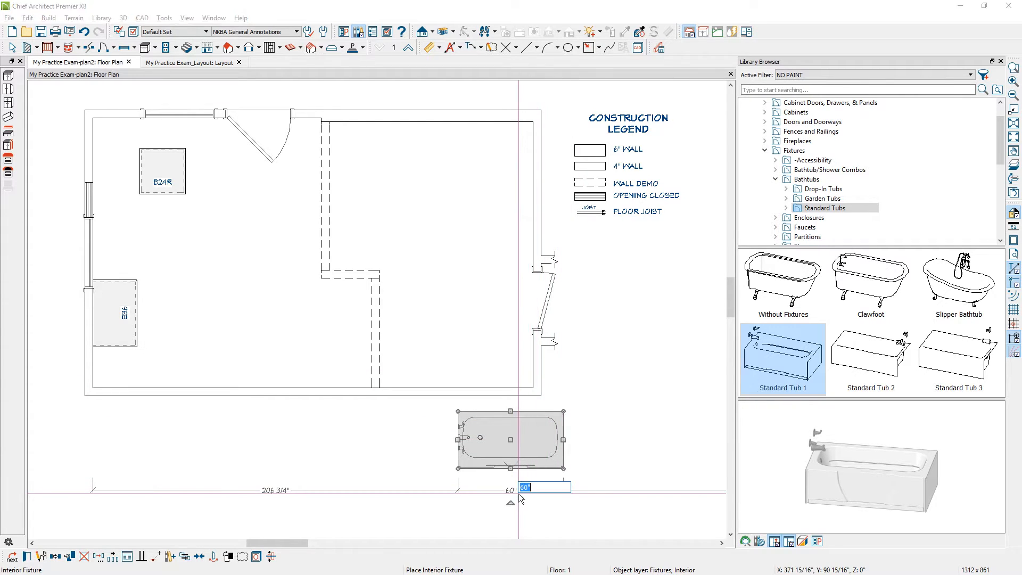
type("72")
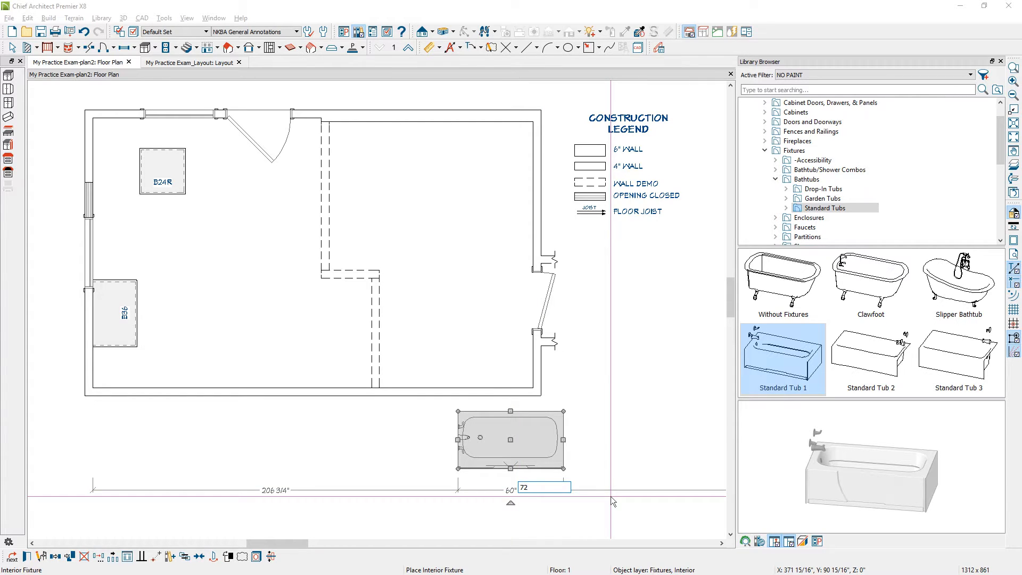
key("Return")
key("Escape")
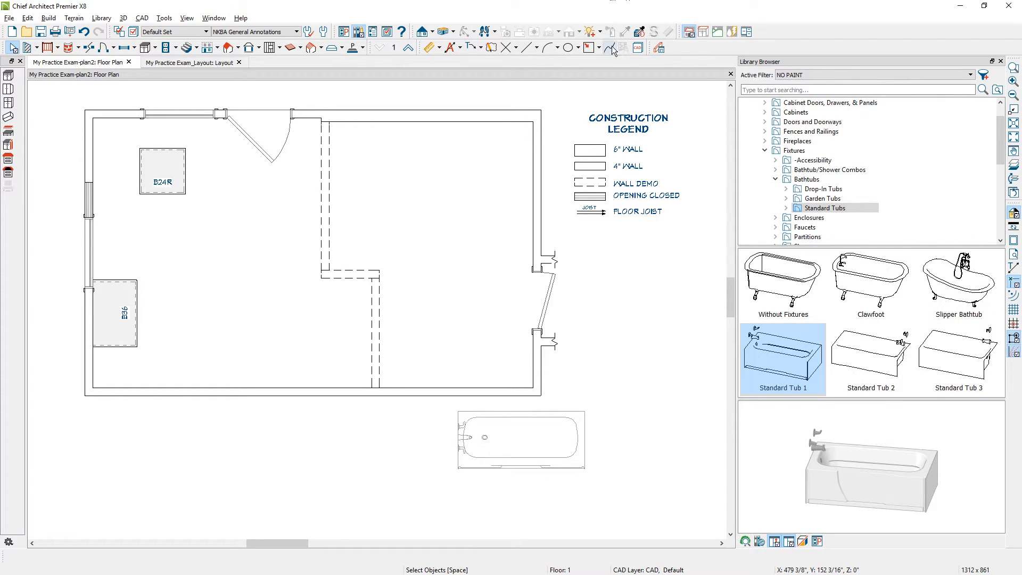
Step: Draw a rectangular polyline about 58 by 69 inches across the lower wall and give it a custom label with the %area% macro
left_click(588, 47)
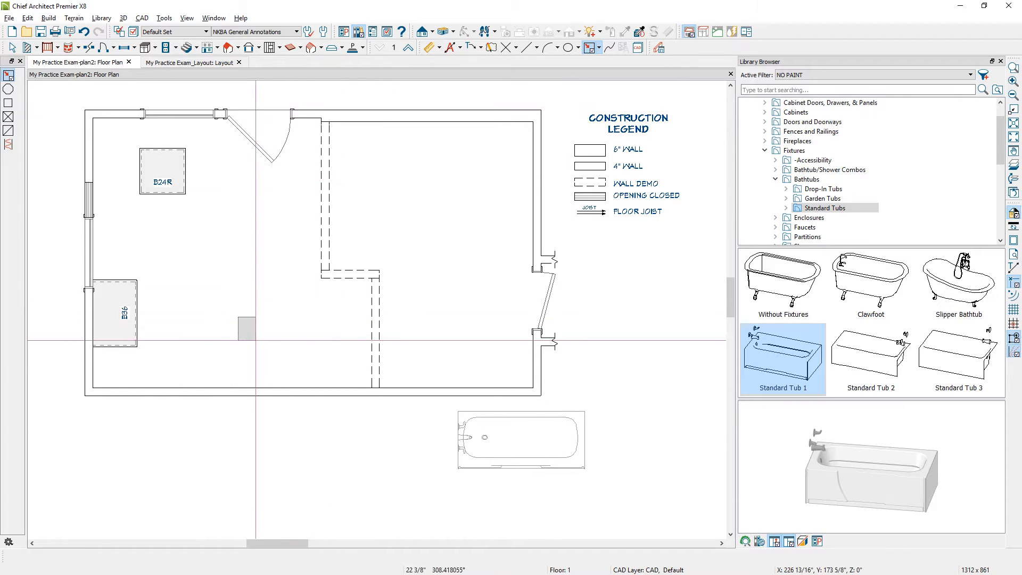
left_click_drag(238, 317, 340, 439)
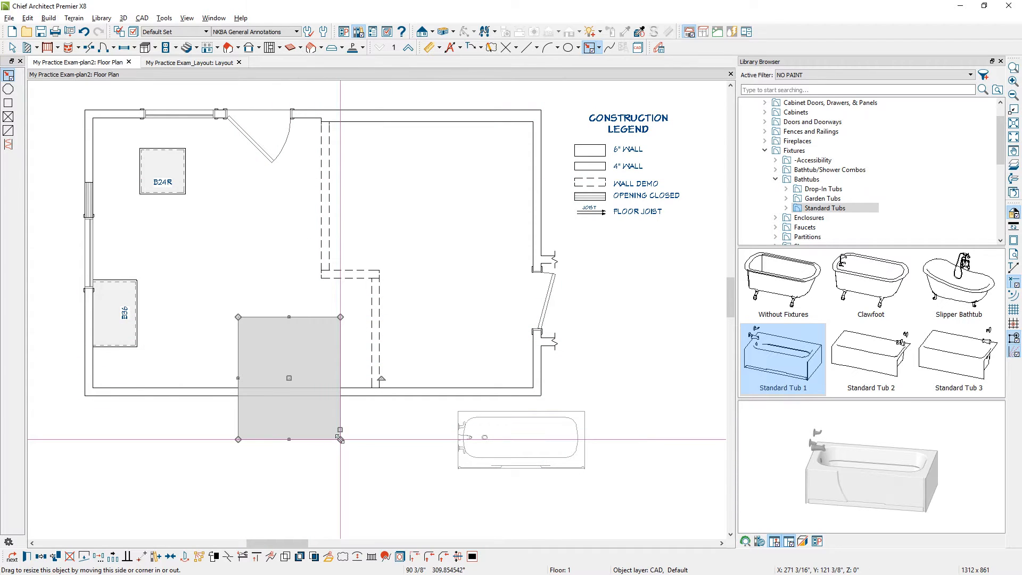
double_click(339, 439)
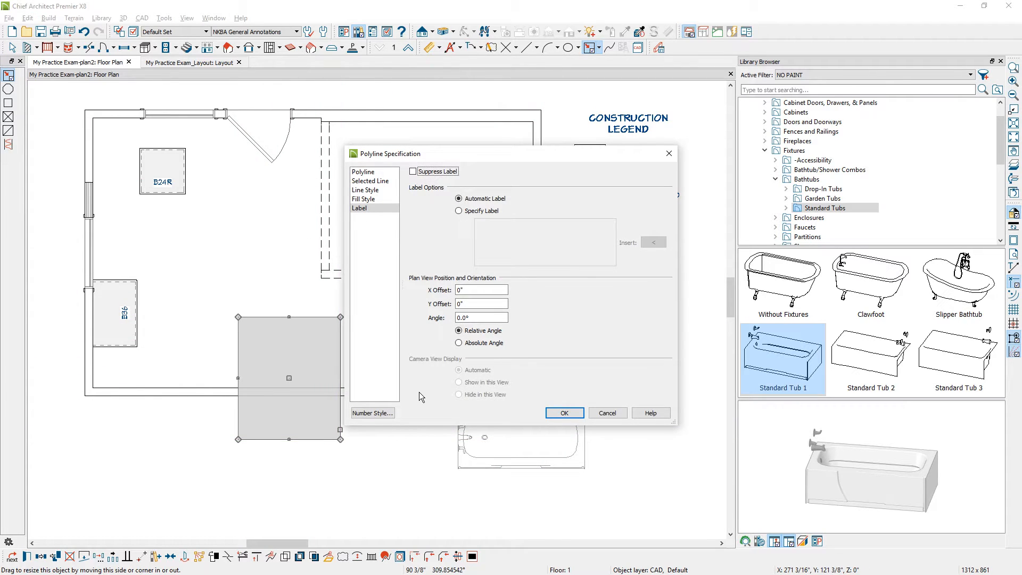
left_click(475, 212)
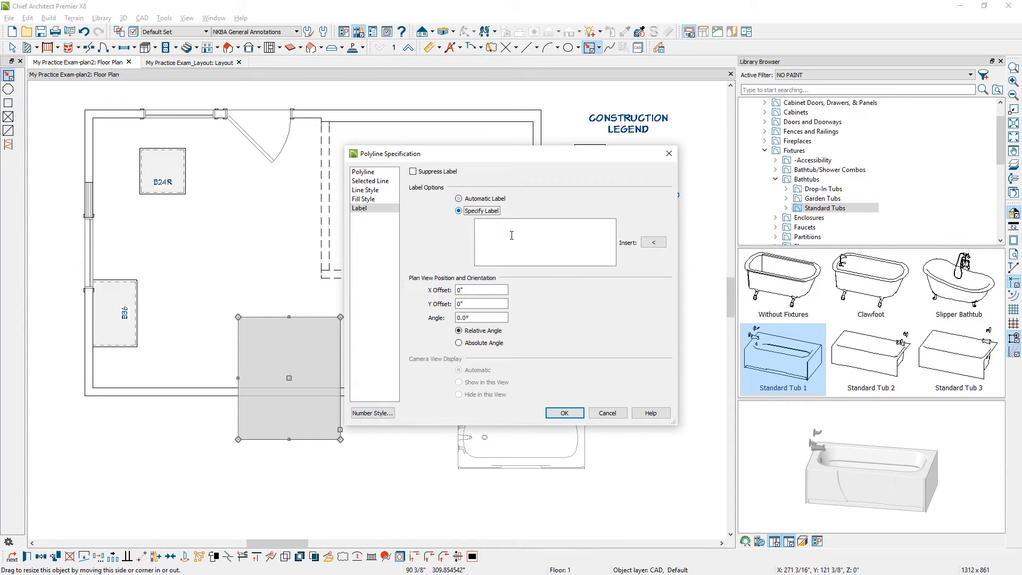
left_click(653, 243)
mouse_move(692, 271)
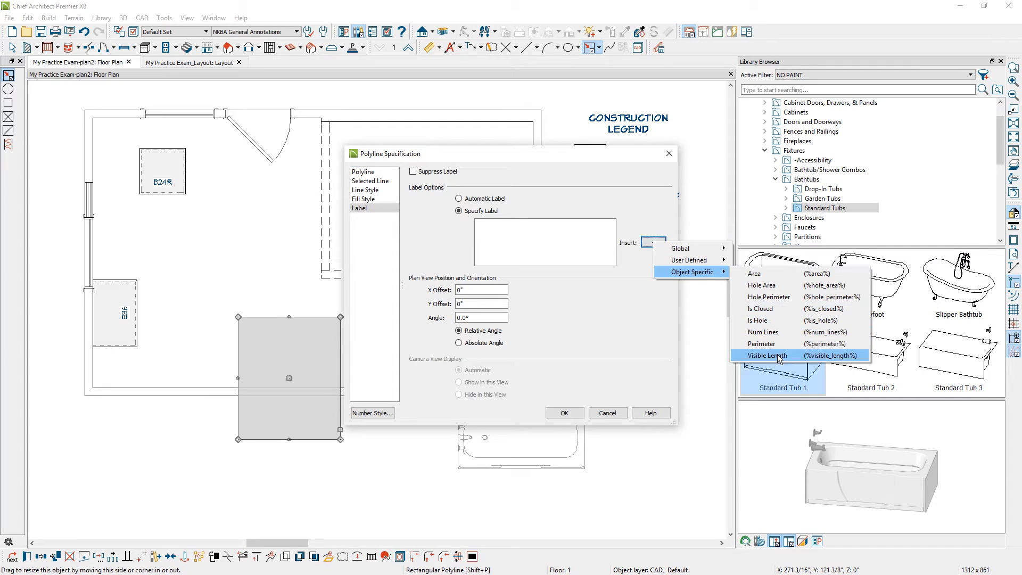
left_click(787, 274)
Step: Turn on Show Length for the rectangle's lines and apply the polyline settings
left_click(359, 172)
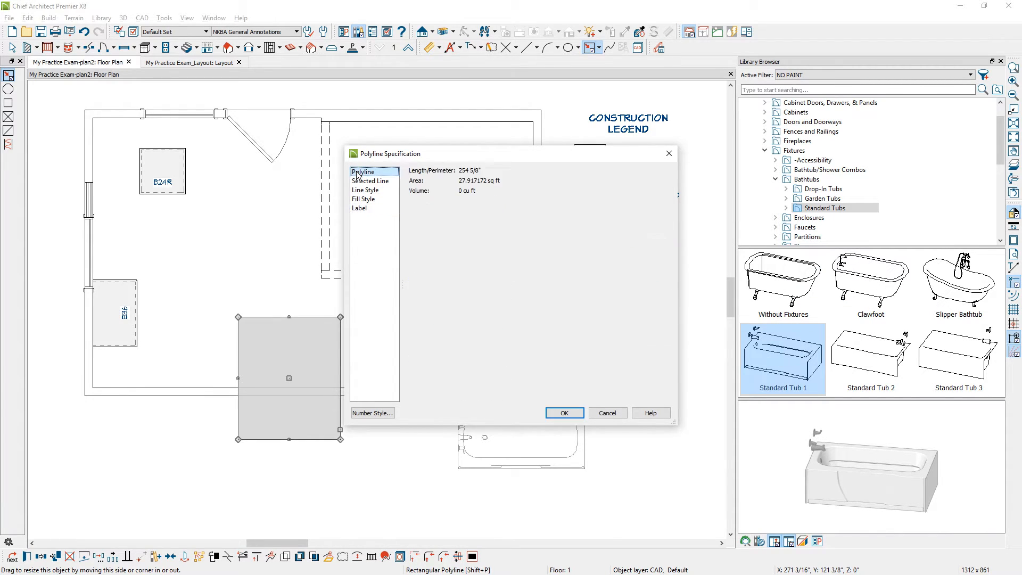
left_click(365, 190)
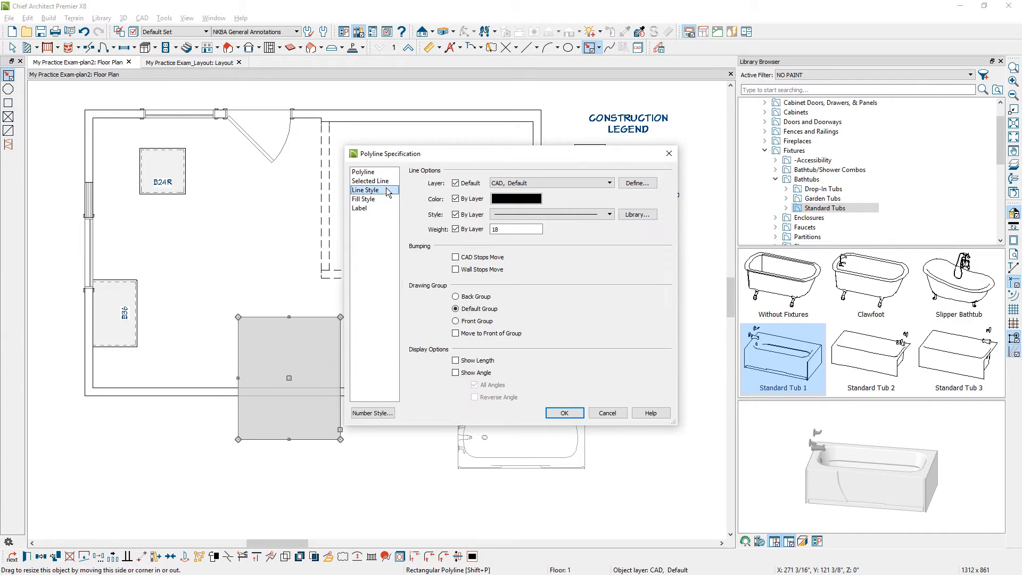
left_click(469, 361)
left_click(564, 413)
key("space")
scroll(302, 413, "up", 2)
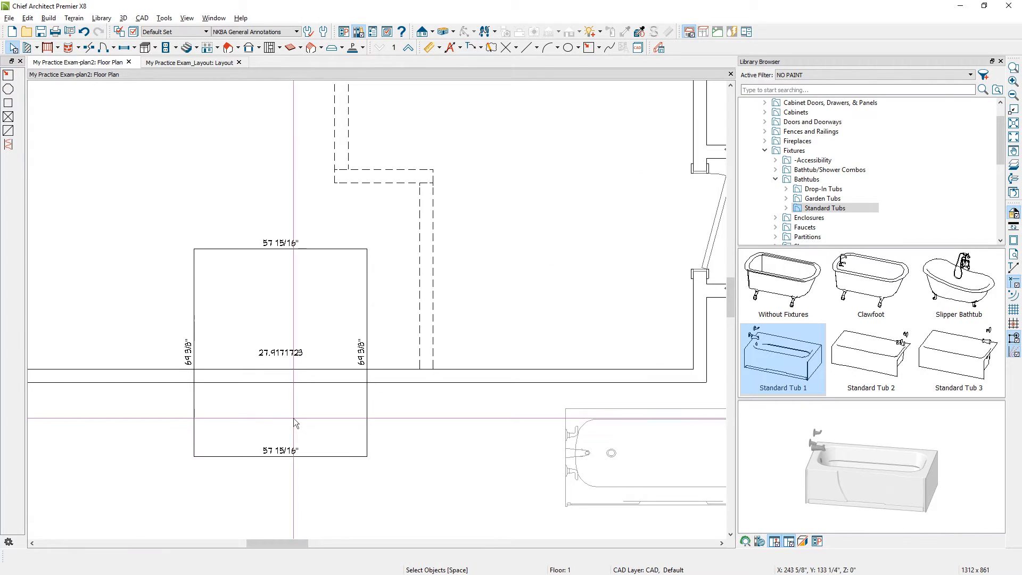
Step: Widen the labelled rectangle to about 84 inches and move it to the room's upper-right corner
left_click(366, 289)
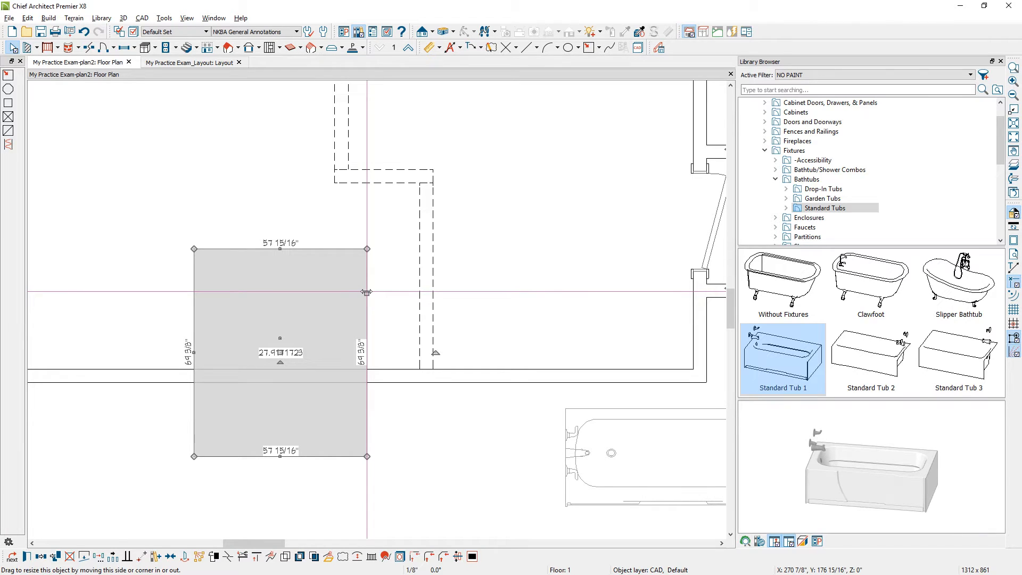
left_click_drag(366, 292, 445, 296)
scroll(380, 381, "down", 3)
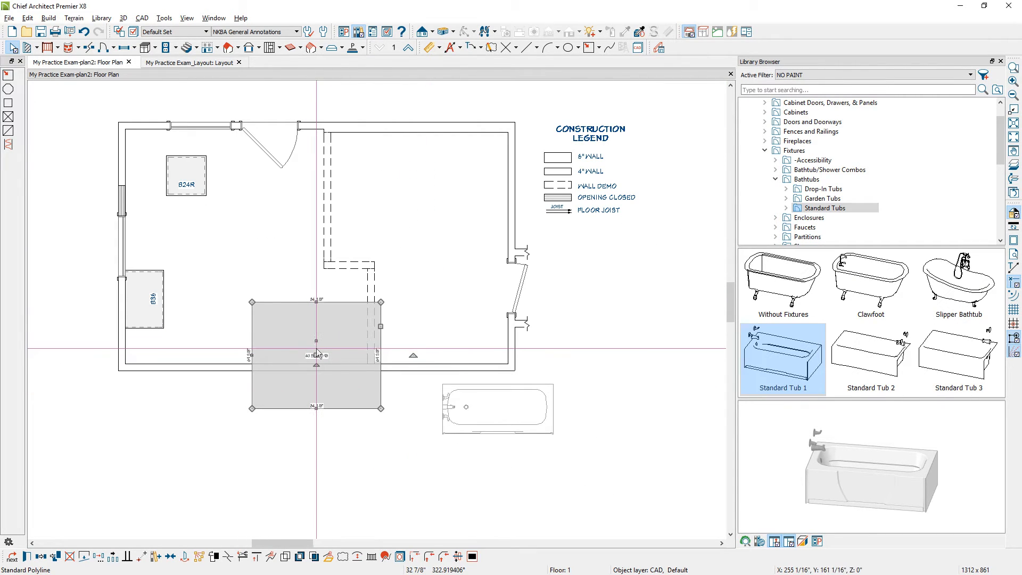
left_click_drag(316, 354, 448, 164)
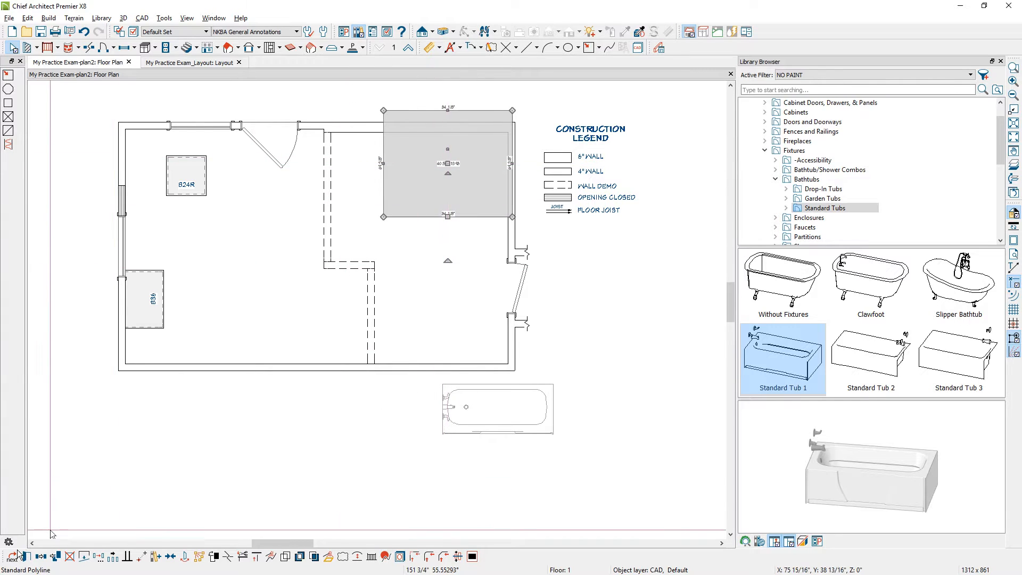
Step: Copy the rectangle to just below the original, narrow the copy to about 55 inches, and position it near the right door
left_click(43, 557)
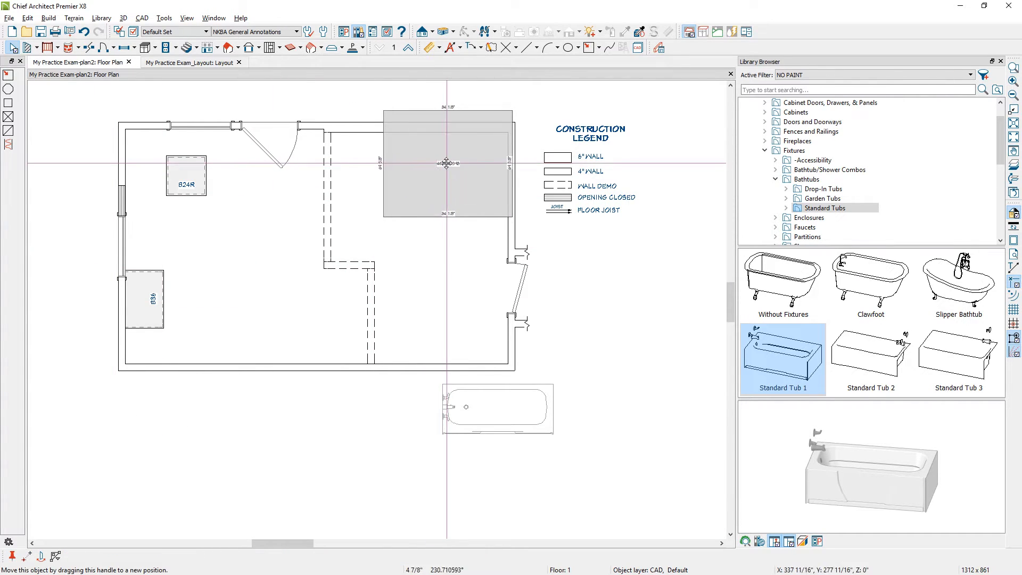
left_click_drag(448, 164, 379, 265)
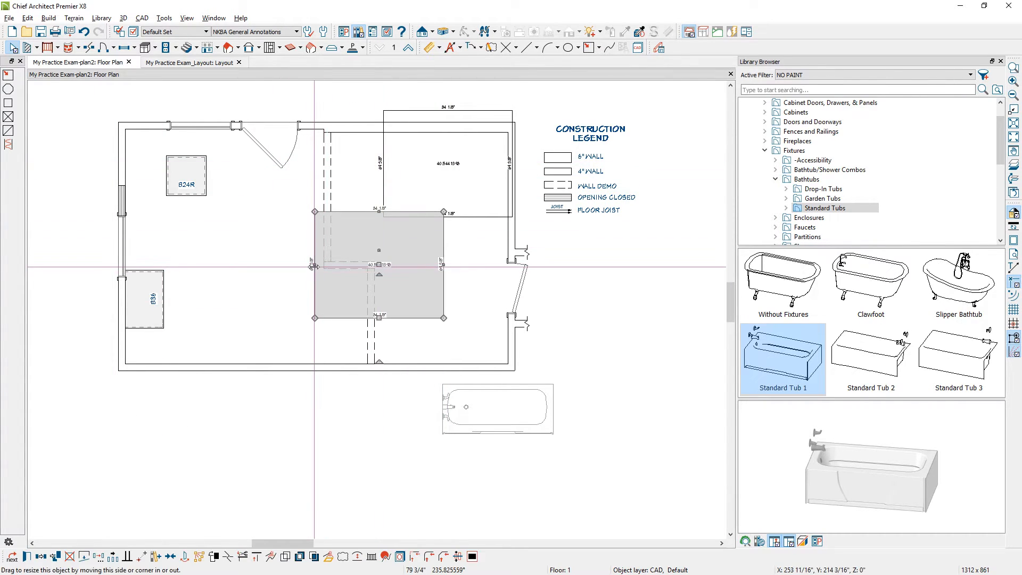
left_click_drag(315, 264, 438, 255)
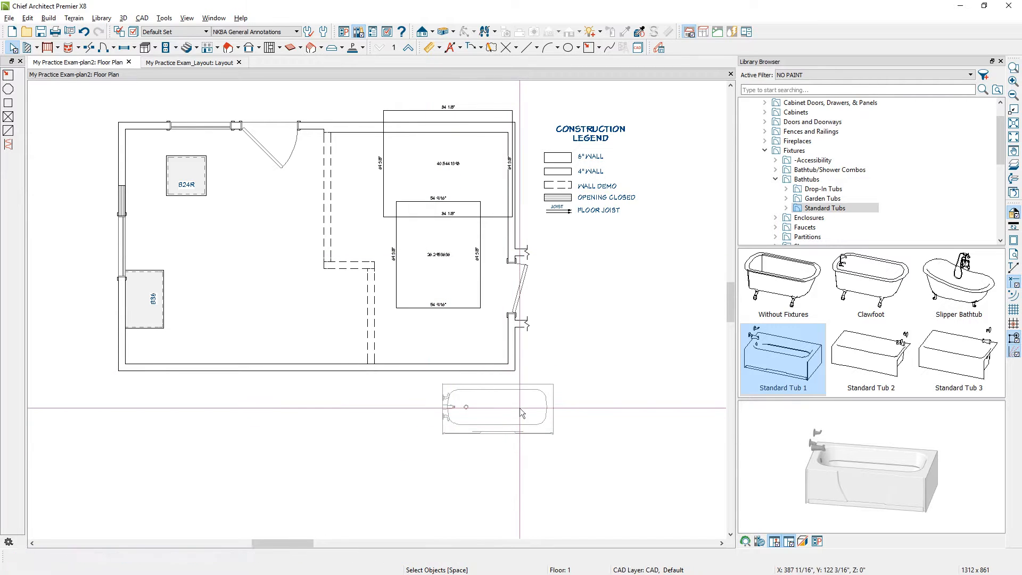
Step: Move the bathtub into the room's lower-right corner and widen the B24R base cabinet to about 48 inches
left_click(496, 407)
left_click_drag(496, 407, 448, 336)
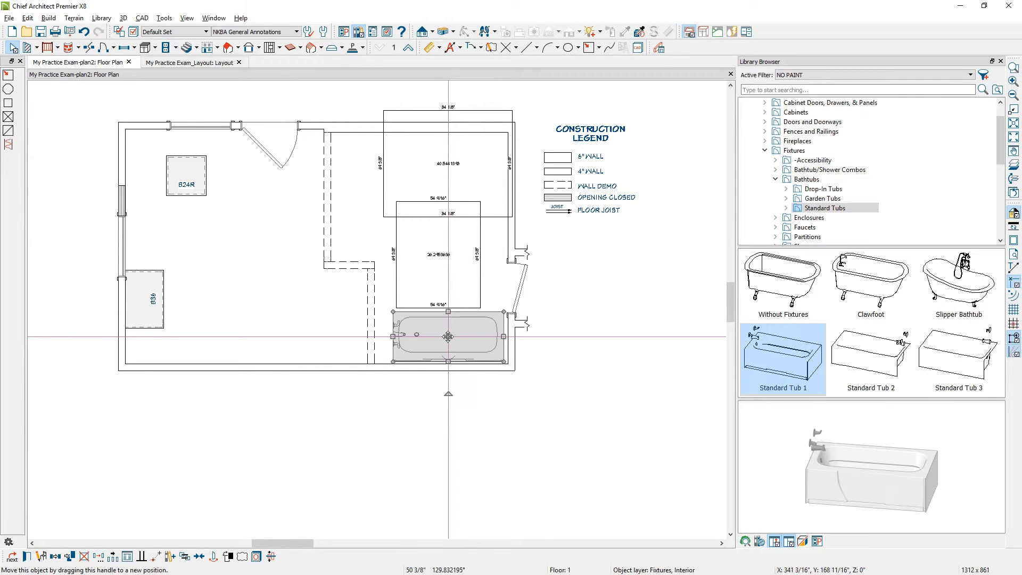
left_click(202, 178)
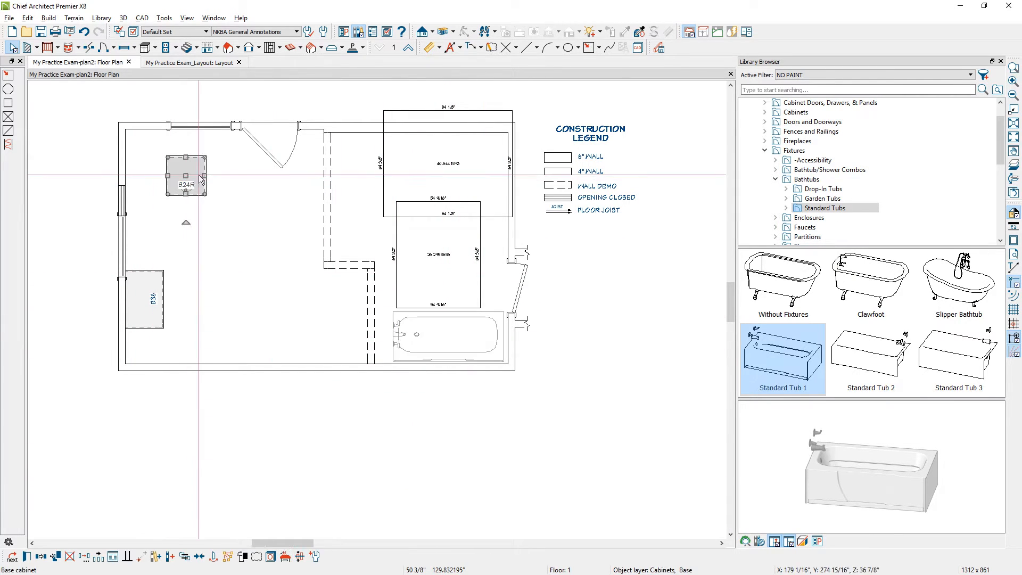
mouse_move(203, 172)
left_mouse_down()
mouse_move(240, 165)
mouse_move(204, 173)
mouse_move(223, 169)
left_mouse_up()
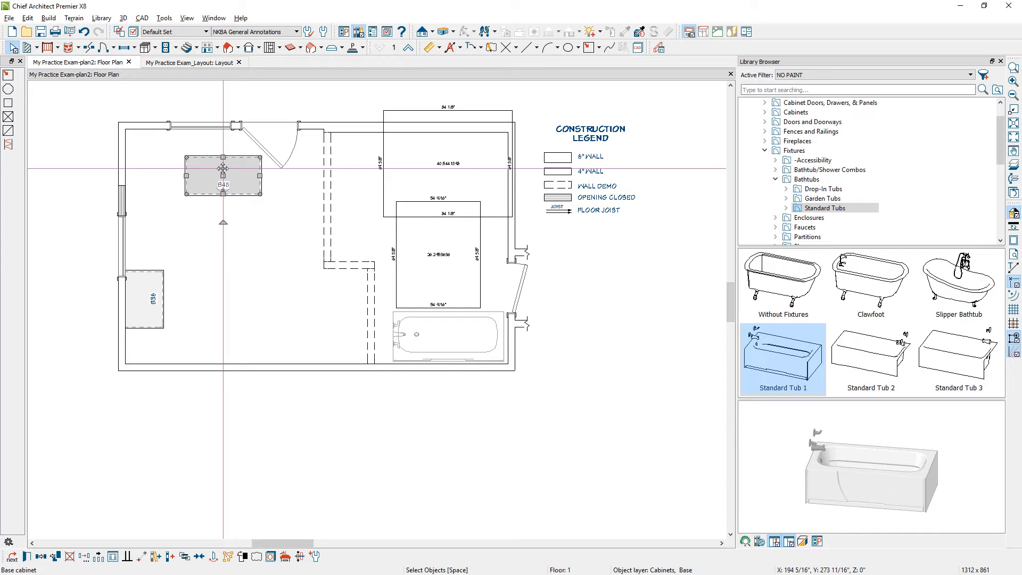
left_click(429, 110)
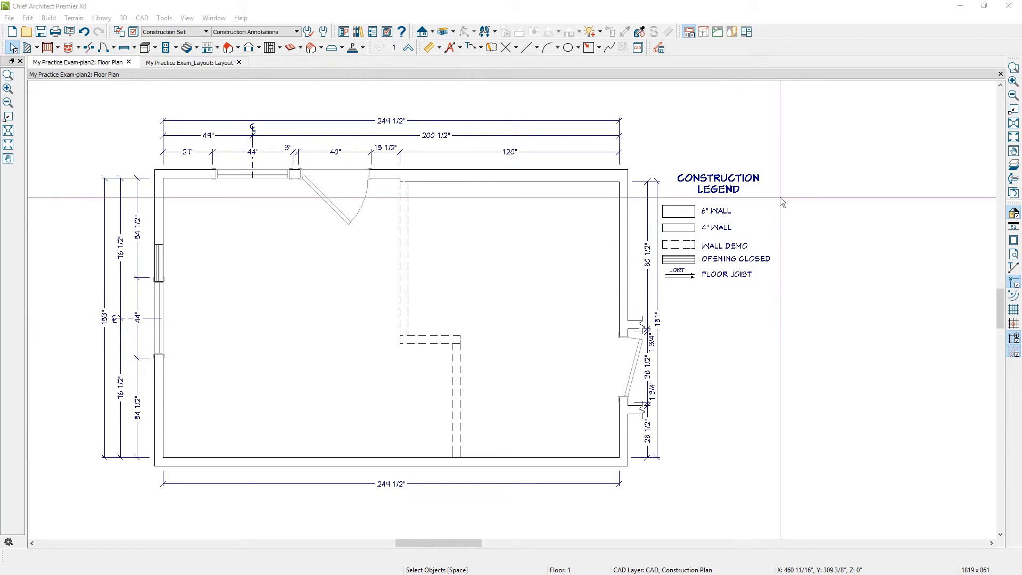
Step: Switch the active annotation set to Floor Plan Annotations
left_click(290, 36)
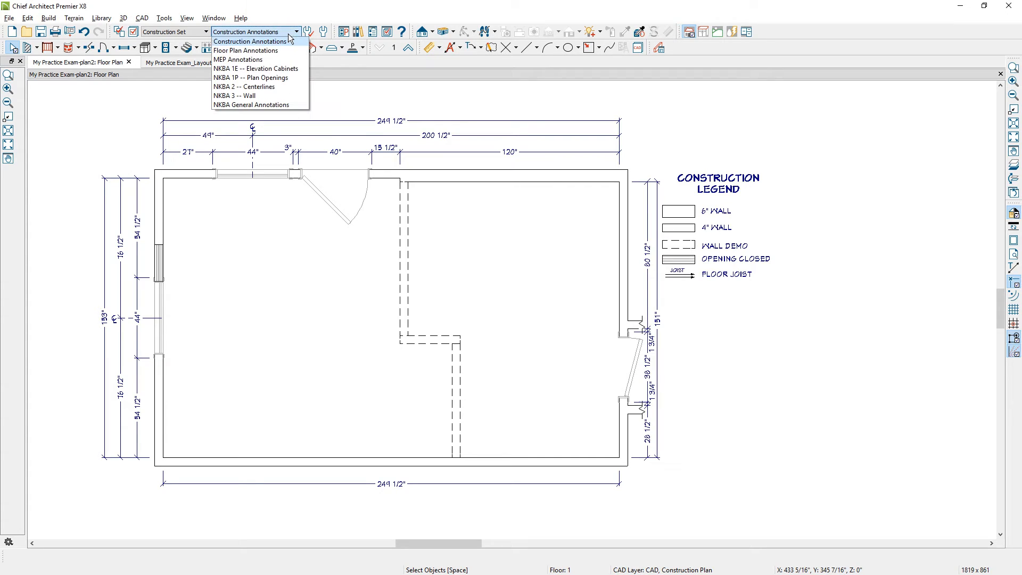
left_click(280, 48)
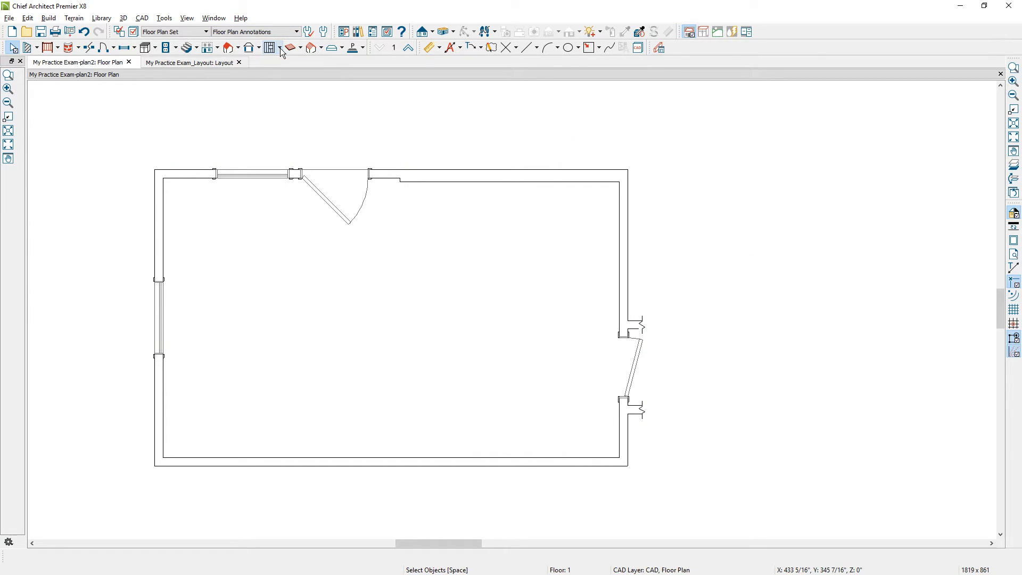
left_click_drag(1021, 107, 439, 84)
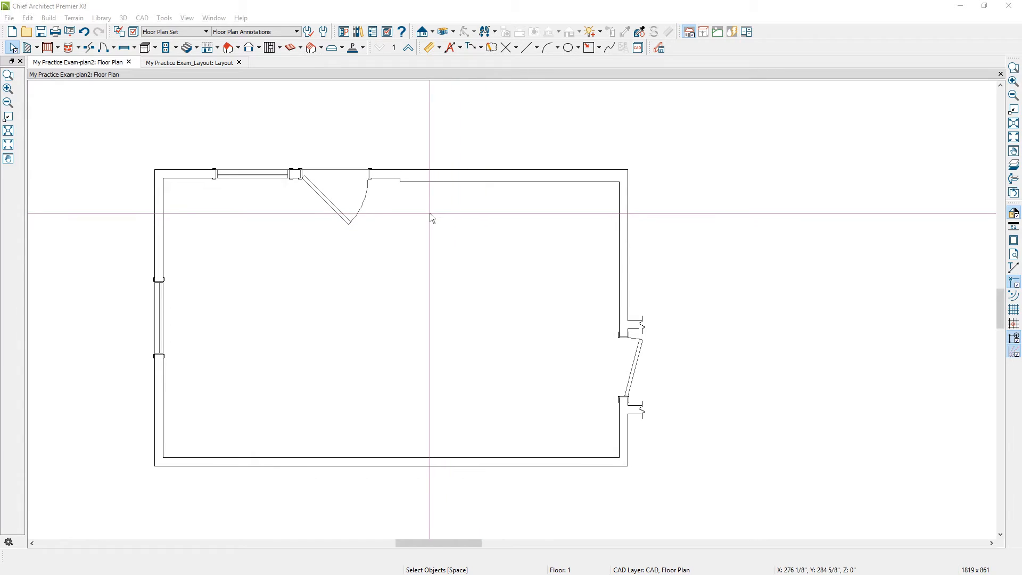
Step: Copy the Floor Plan Specs text block and place the copy just outside the room's right wall
scroll(389, 211, "down", 3)
left_click(867, 342)
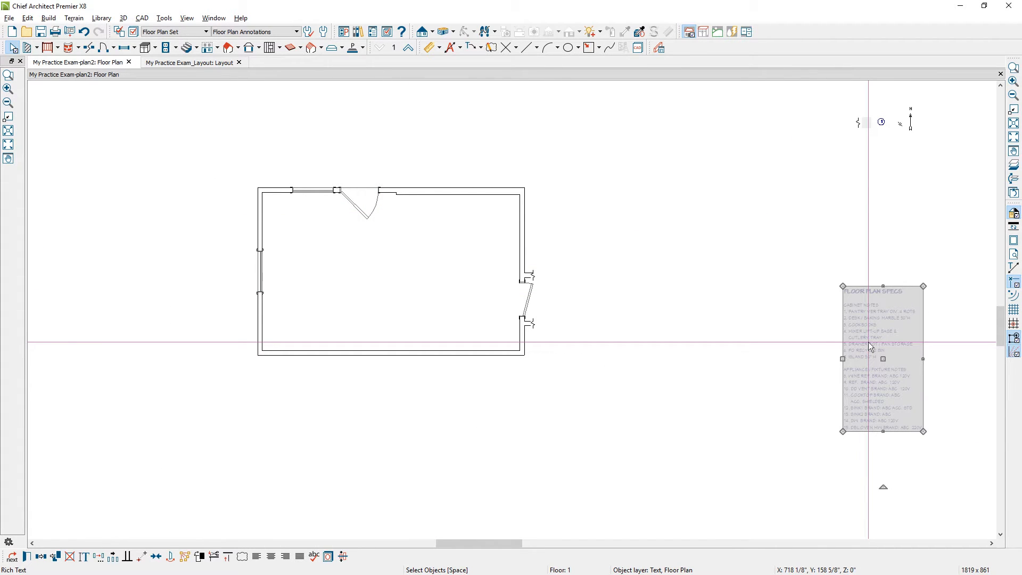
key("ctrl+c")
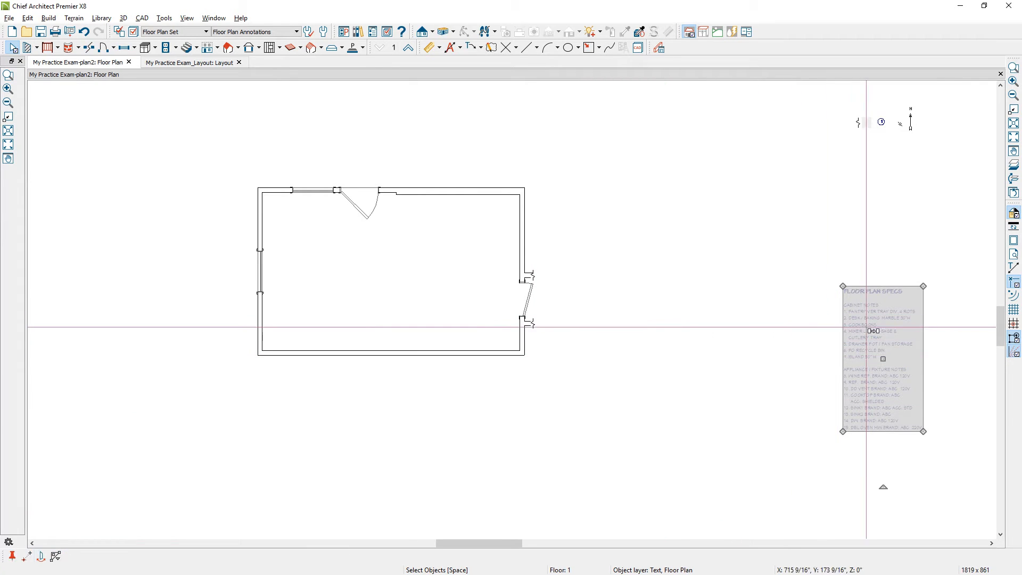
left_click_drag(883, 362, 579, 271)
middle_click_drag(465, 309, 537, 323)
scroll(477, 331, "up", 2)
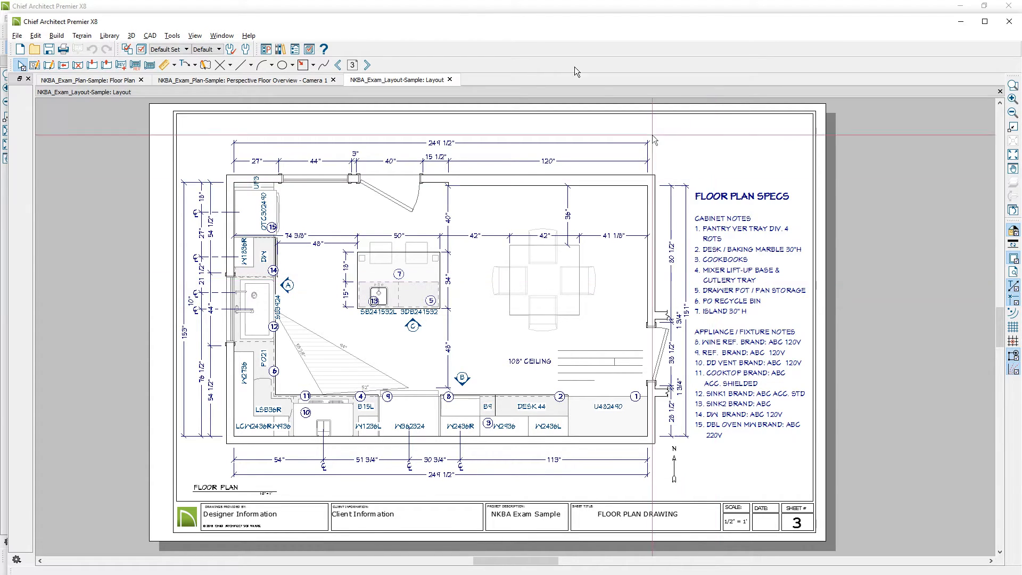
Step: View the sample plan's perspective floor overview, and place a base cabinet in the left half of the practice room
left_click(293, 80)
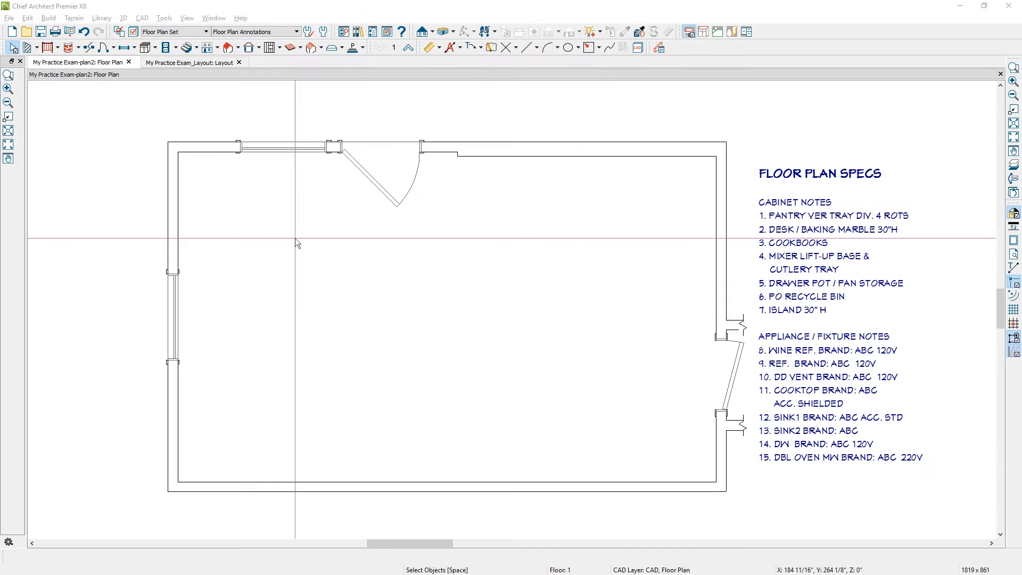
left_click(146, 49)
left_click(321, 291)
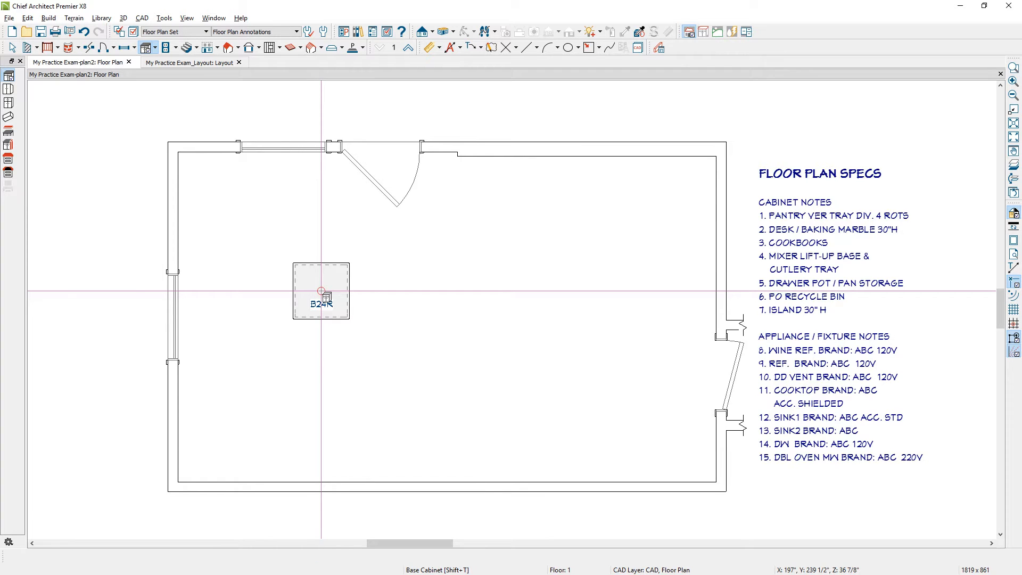
Step: Review the placed base cabinet's specification, including its general dimensions, box construction and countertop thickness
left_click(321, 291)
double_click(321, 291)
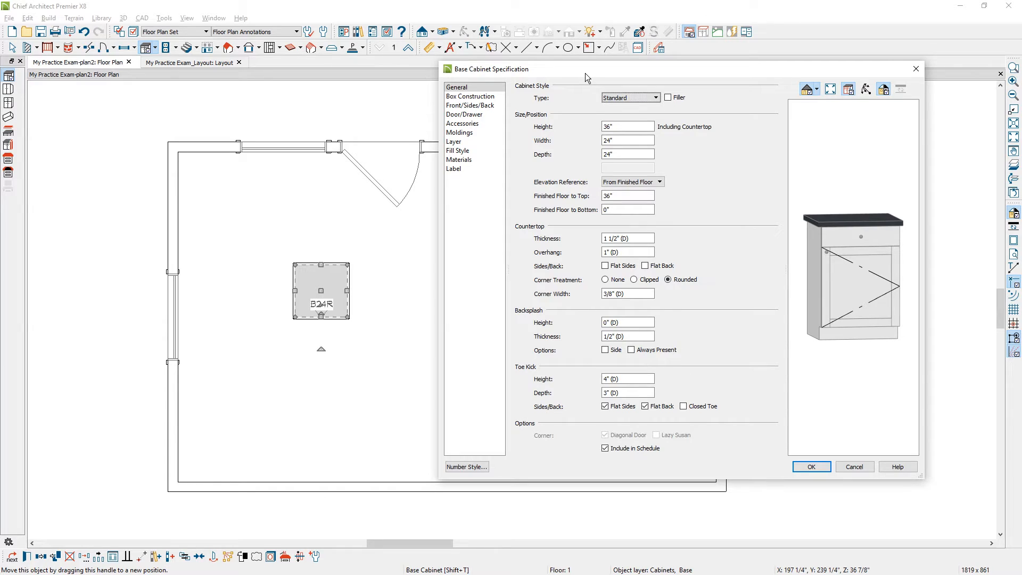
left_click(484, 97)
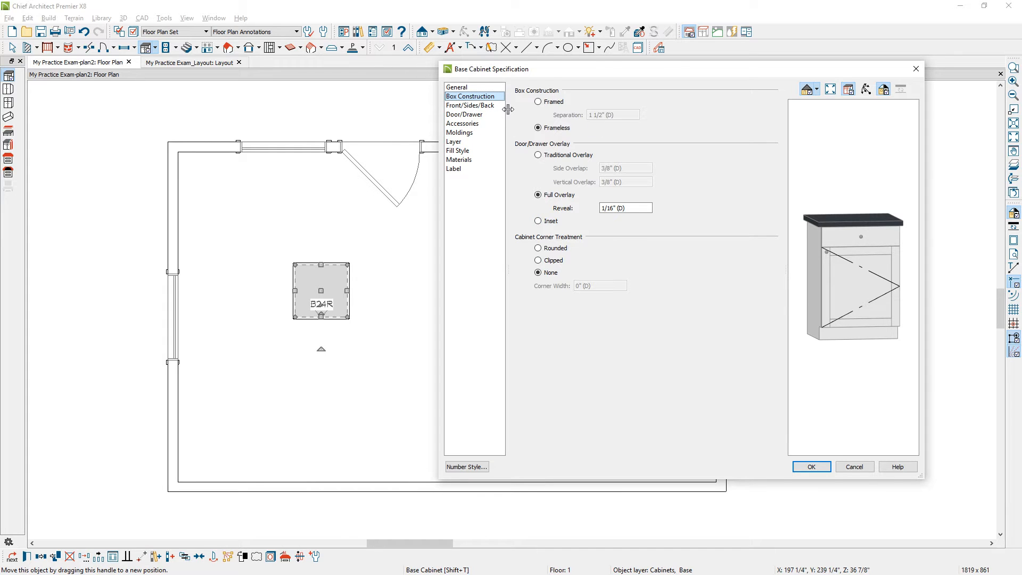
left_click(489, 88)
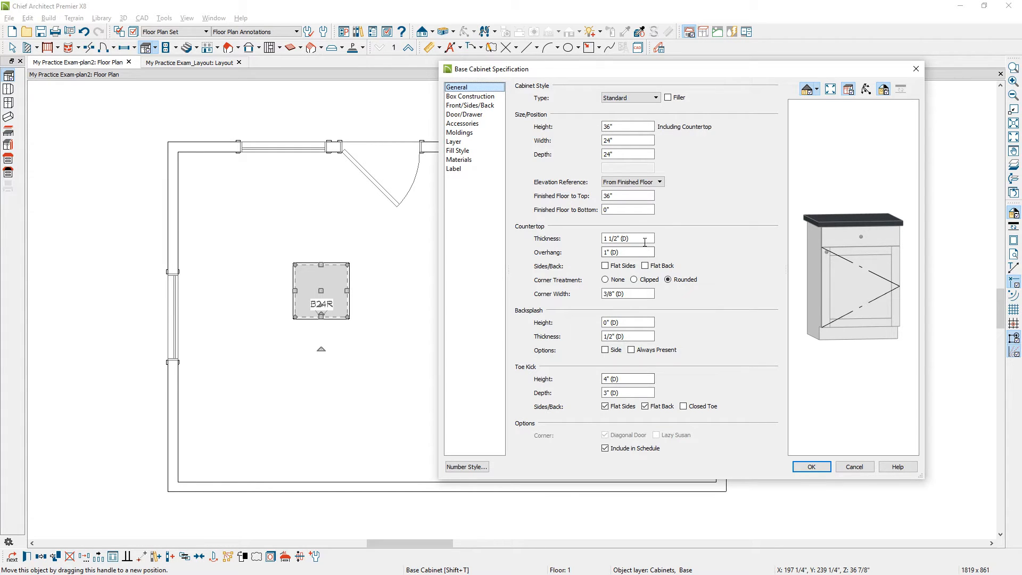
left_click_drag(645, 239, 596, 239)
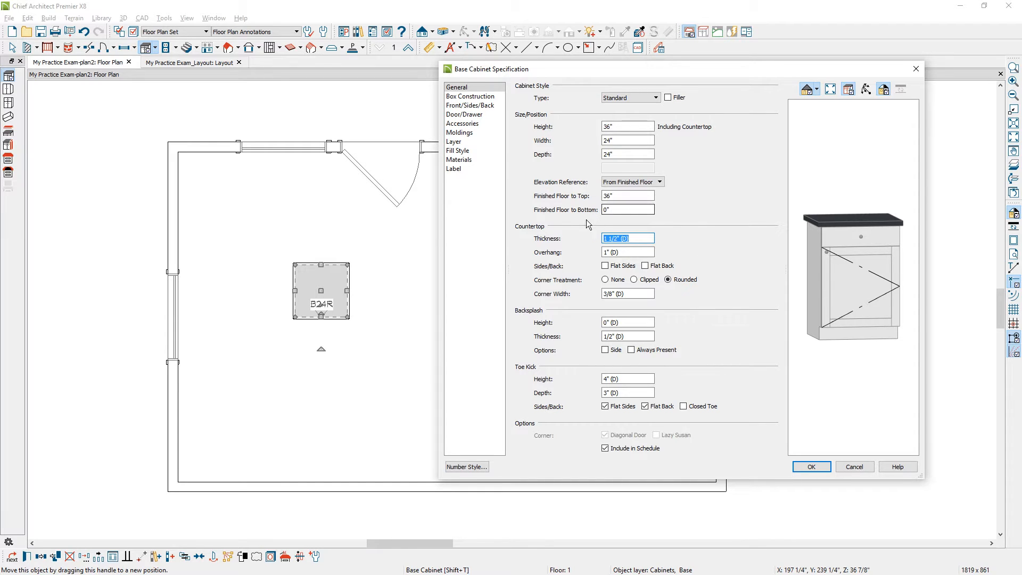
left_click(810, 467)
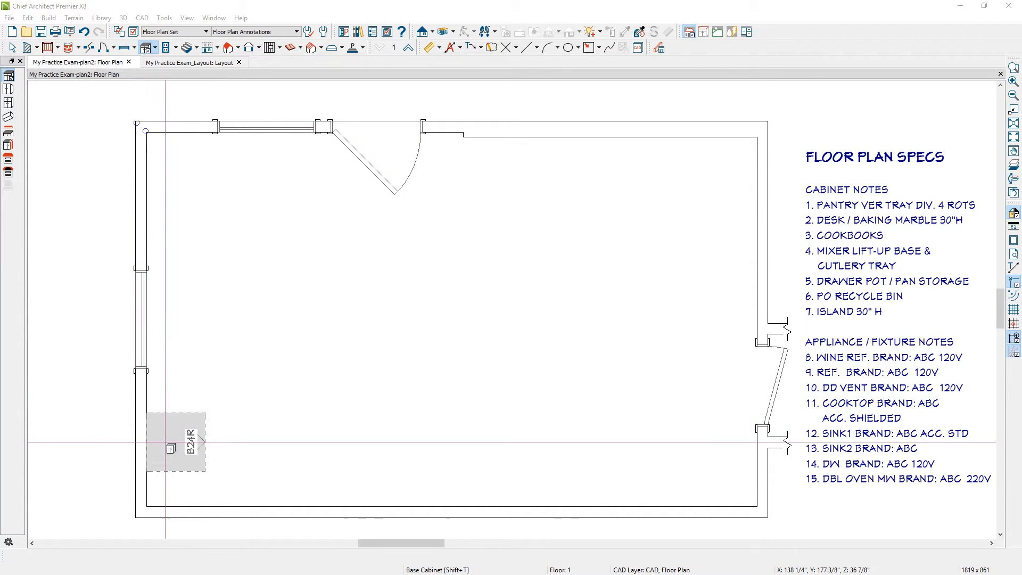
Step: Place a corner base cabinet in the room's lower-left corner and a base cabinet above it along the left wall, narrowed to 21 inches
left_click(145, 498)
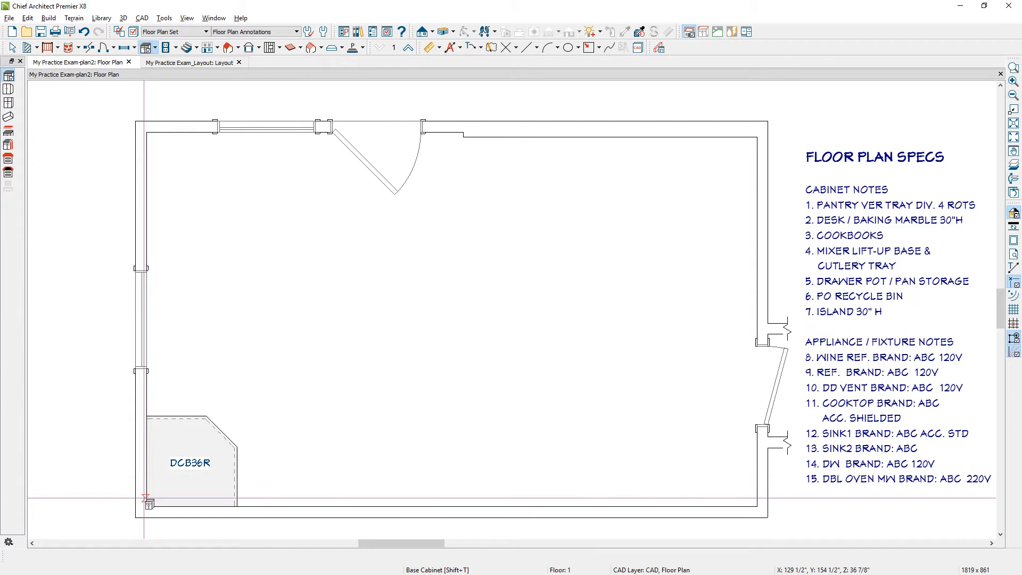
left_click(164, 398)
left_click(164, 398)
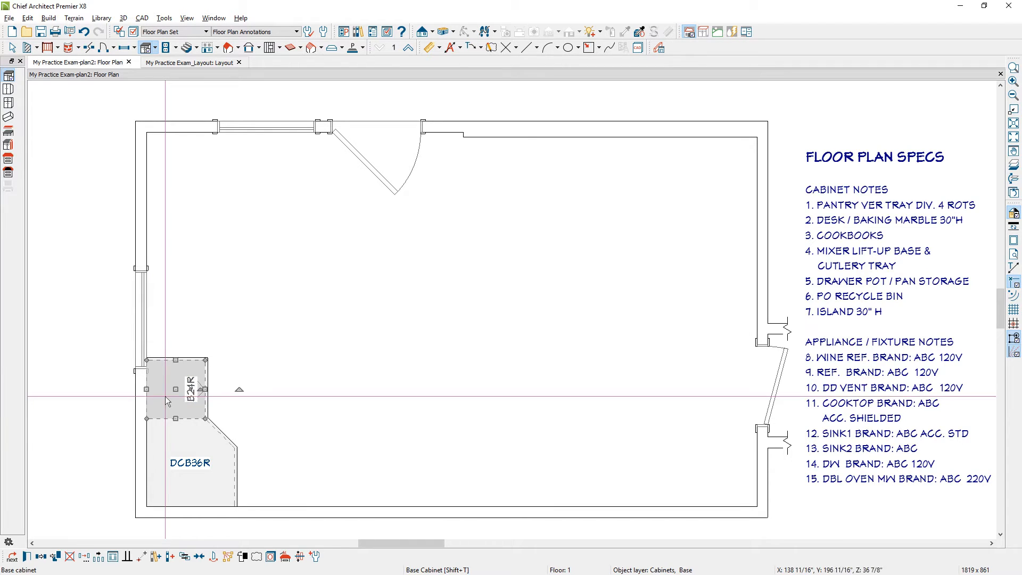
left_click_drag(174, 360, 175, 368)
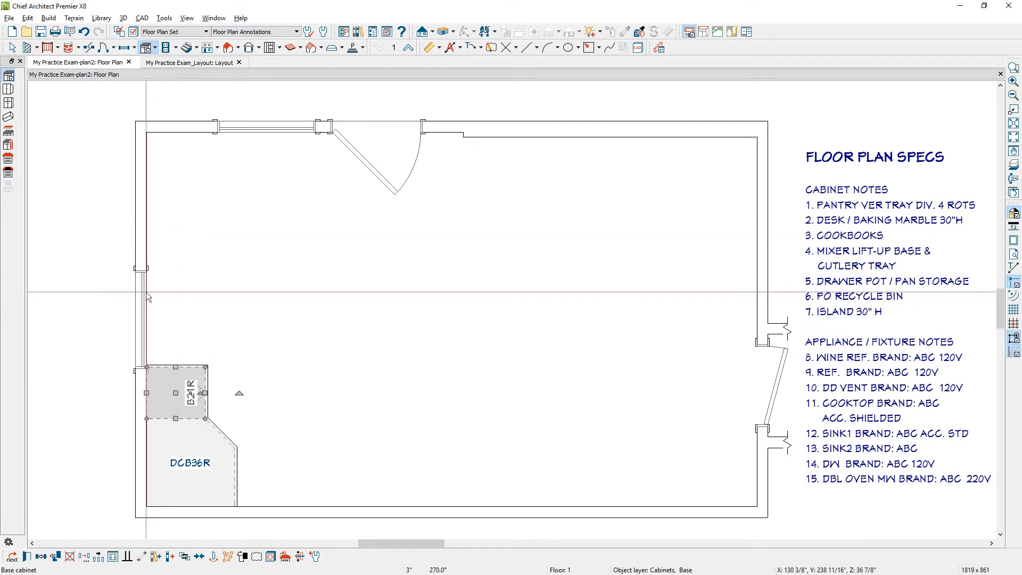
Step: Continue the left wall run with a base cabinet widened to 39 inches at the window and a 24-inch base cabinet above it
left_click(146, 49)
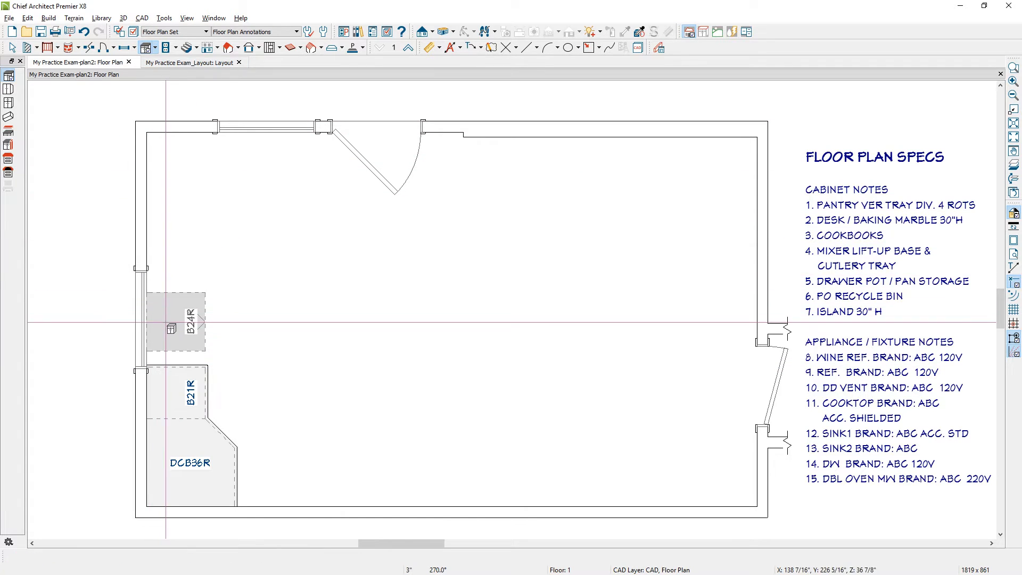
left_click(167, 309)
left_click(166, 309)
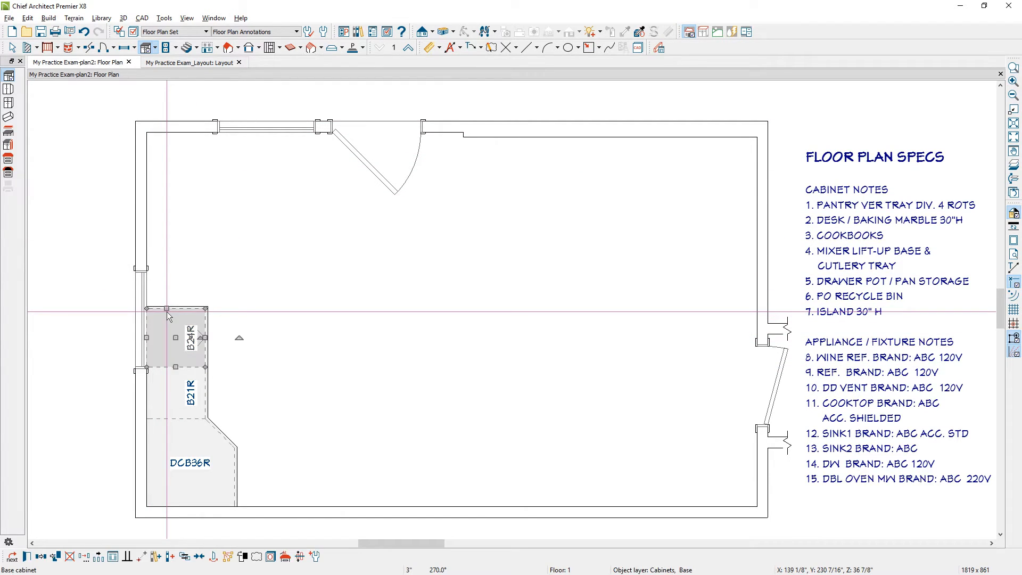
left_click_drag(167, 308, 163, 272)
left_click(146, 49)
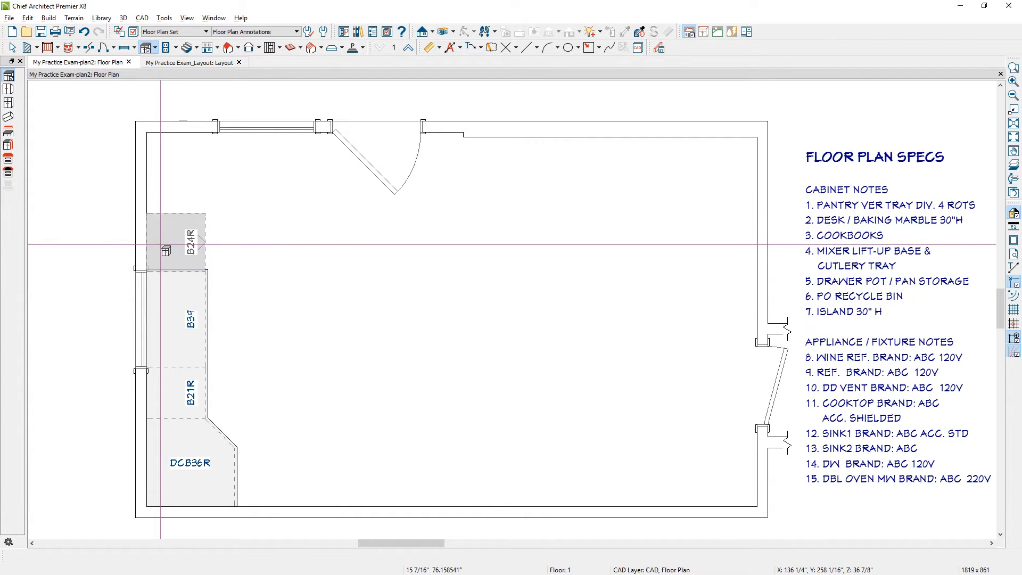
left_click(160, 244)
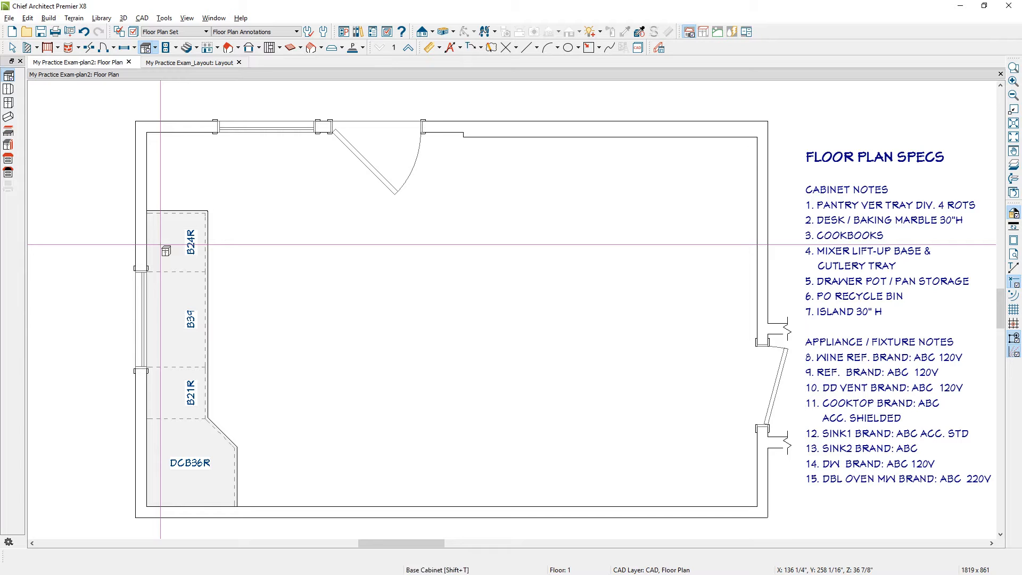
Step: Place a full-height cabinet at the upper end of the left wall run and widen it to 30 inches
left_click(156, 48)
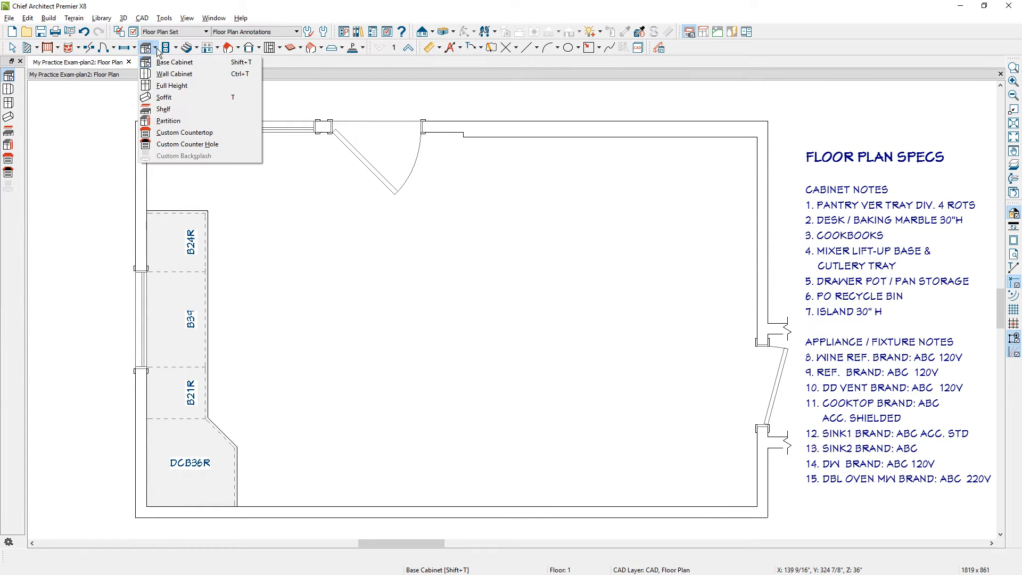
left_click(163, 74)
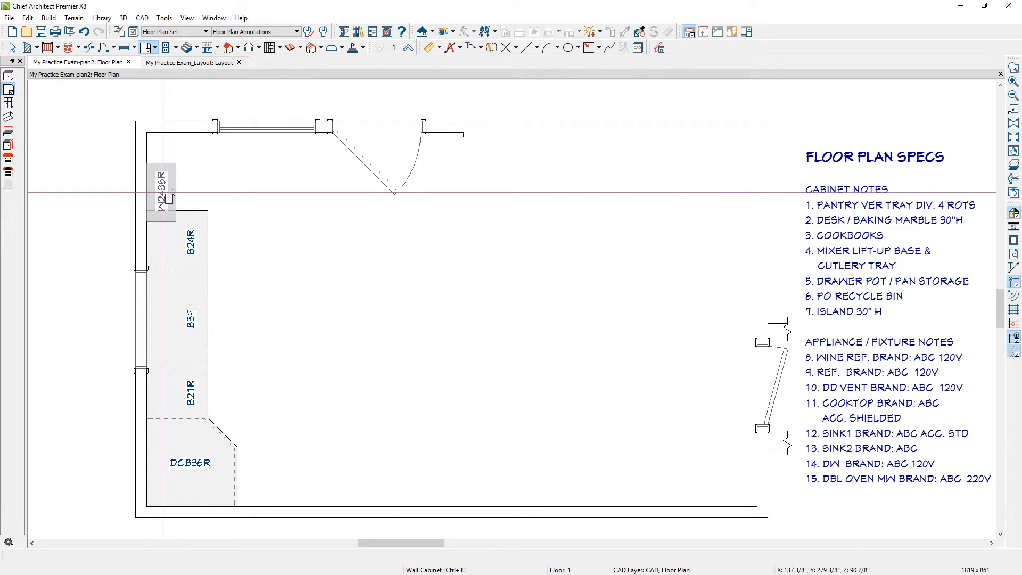
left_click(155, 48)
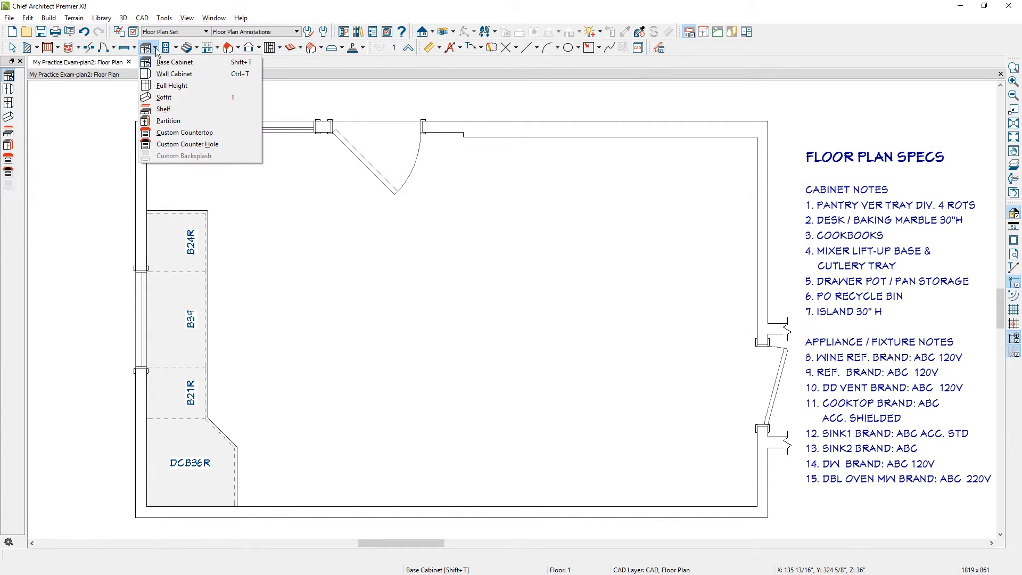
left_click(163, 85)
left_click(170, 161)
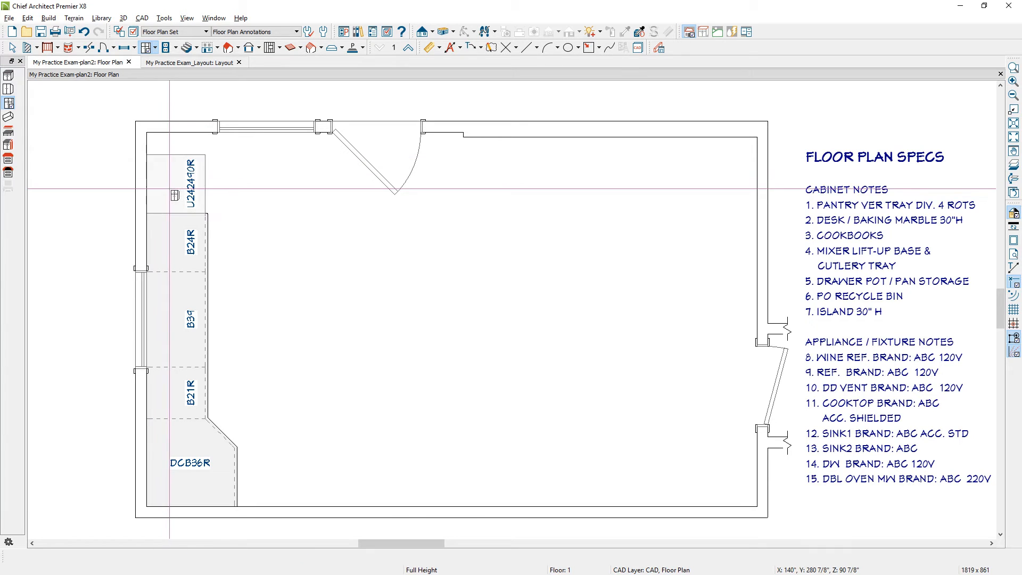
left_click_drag(175, 154, 172, 144)
Step: Insert a wall filler between the full-height cabinet and the upper wall, and extend its depth to 24 inches
scroll(116, 113, "up", 3)
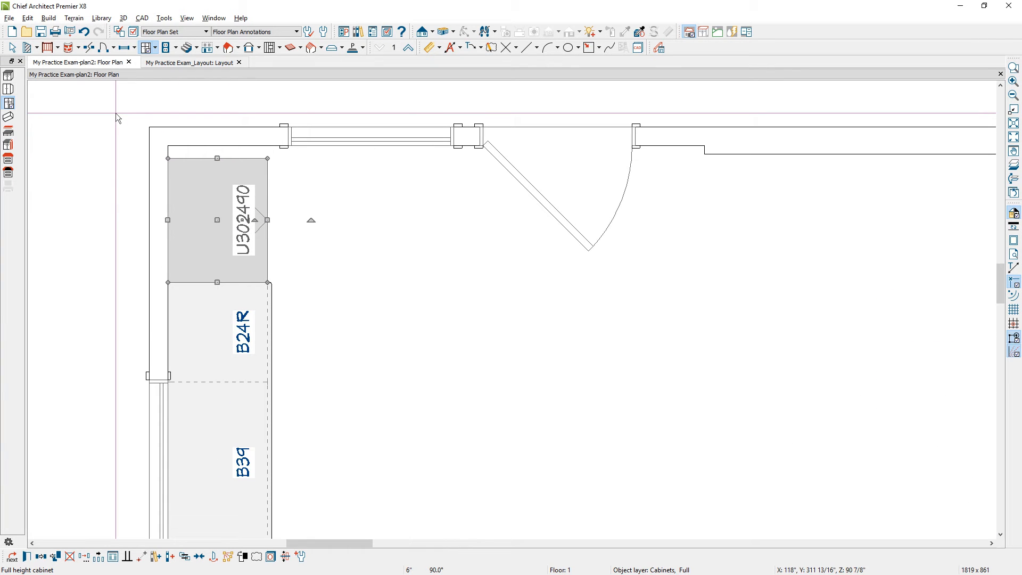
left_click(49, 18)
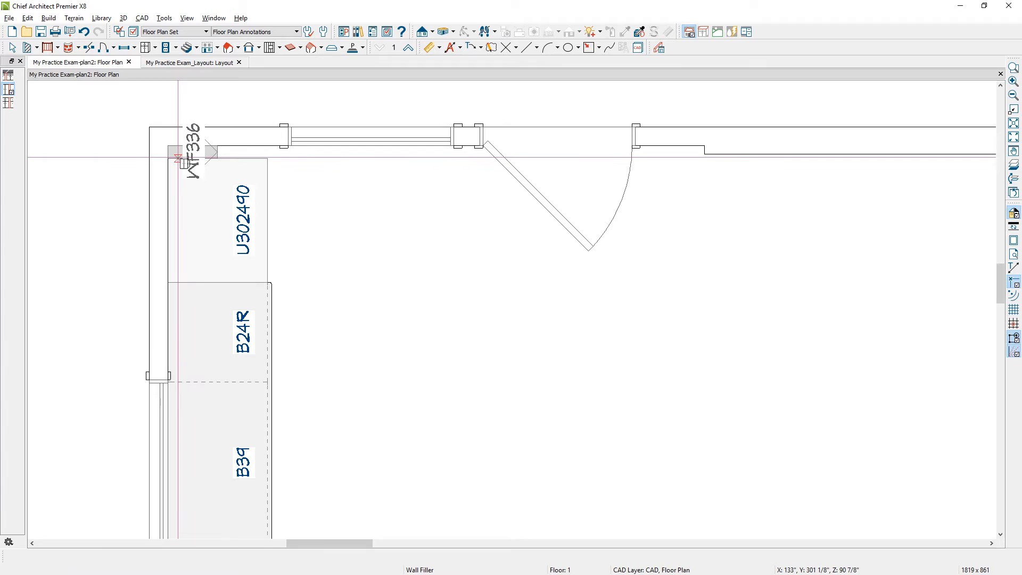
left_click(177, 156)
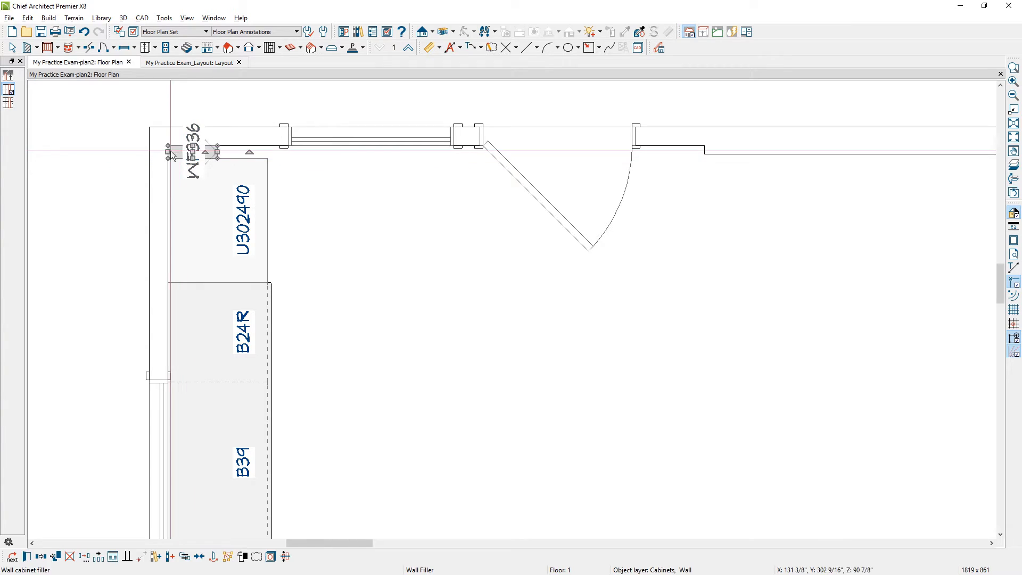
left_click_drag(217, 153, 264, 154)
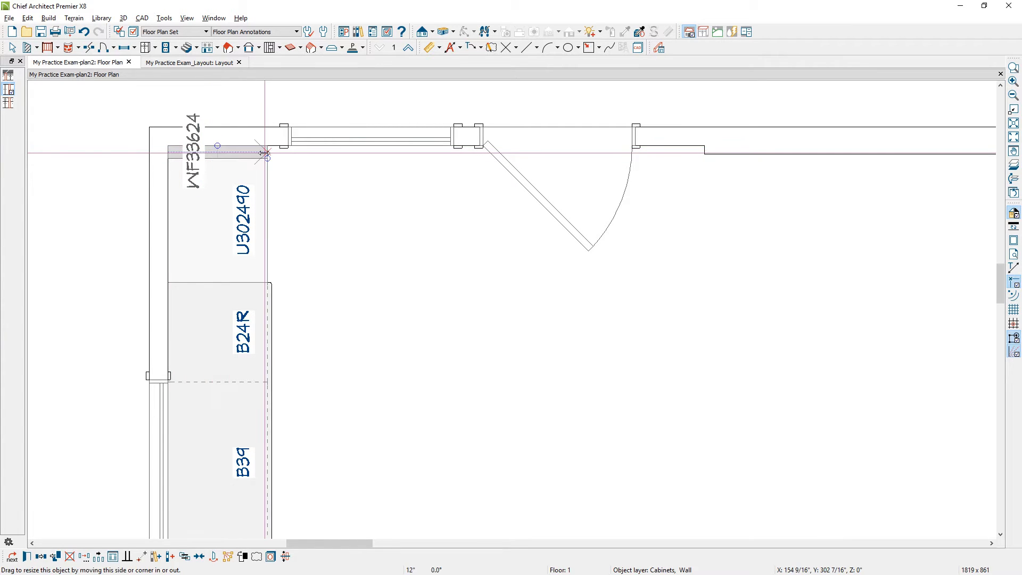
Step: Create a wall elevation of the left wall and extend the filler beside the full-height cabinet down to the floor
scroll(229, 242, "down", 3)
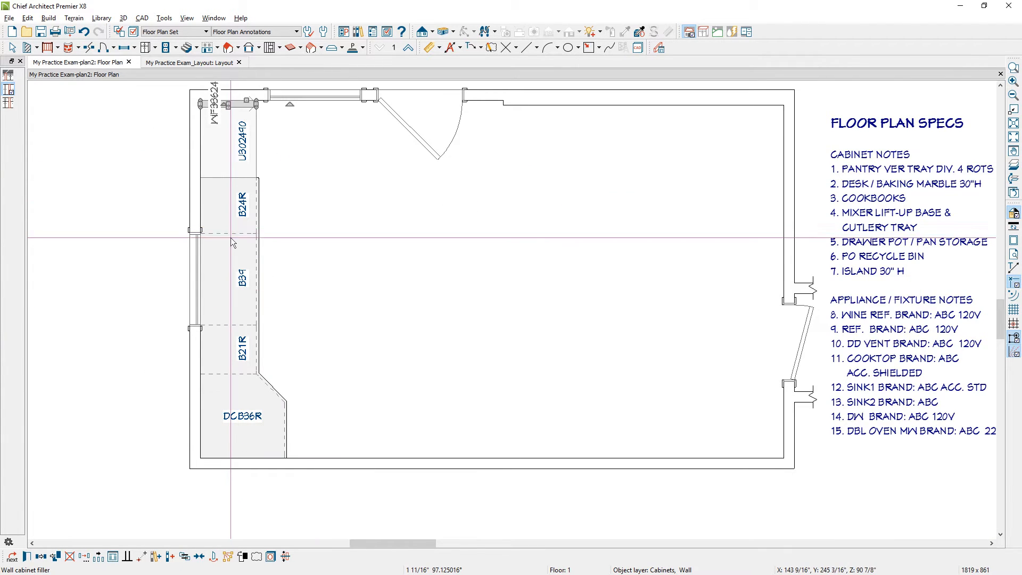
middle_click_drag(231, 241, 230, 252)
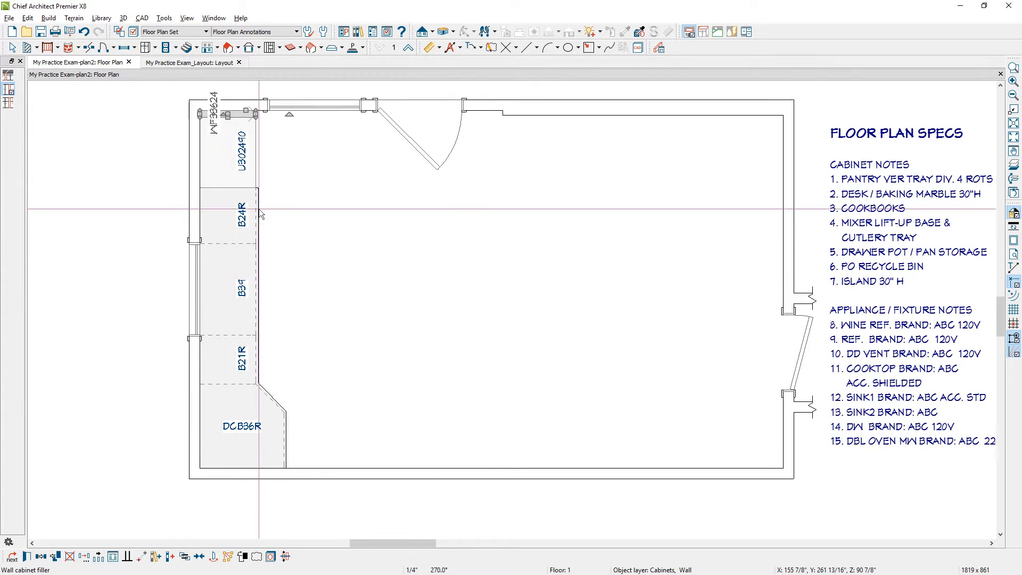
left_click(432, 33)
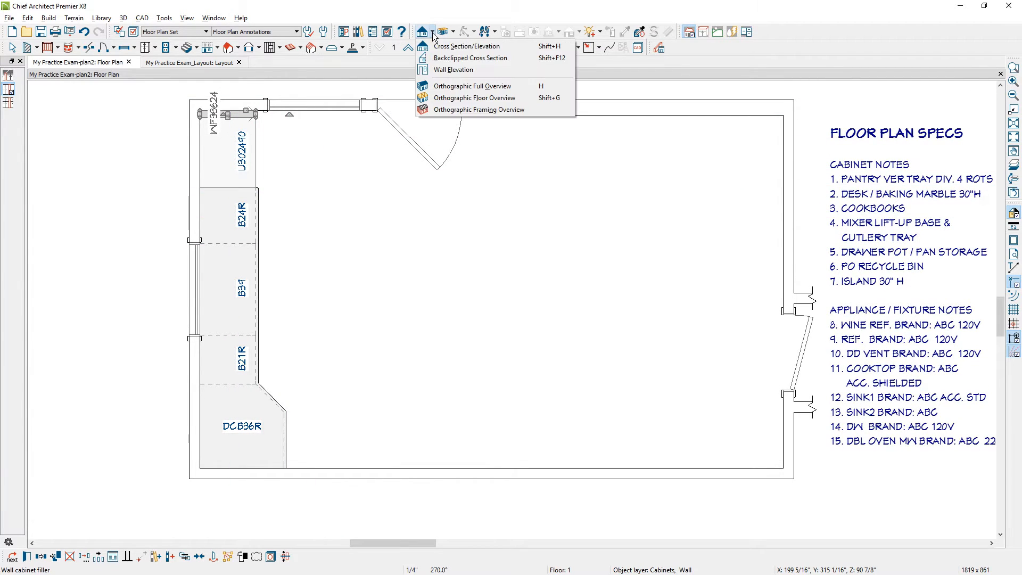
left_click(453, 70)
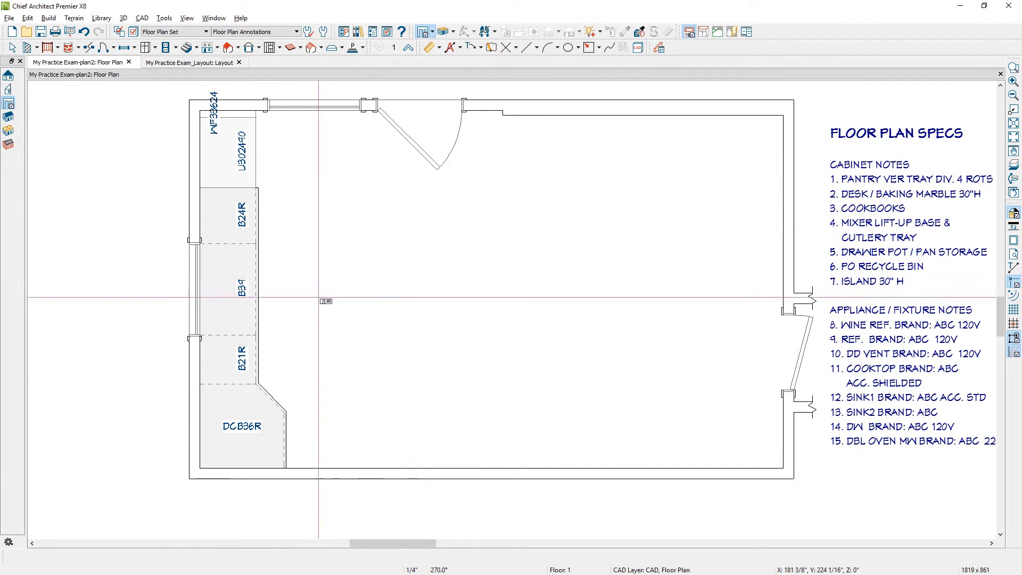
left_click_drag(310, 299, 133, 299)
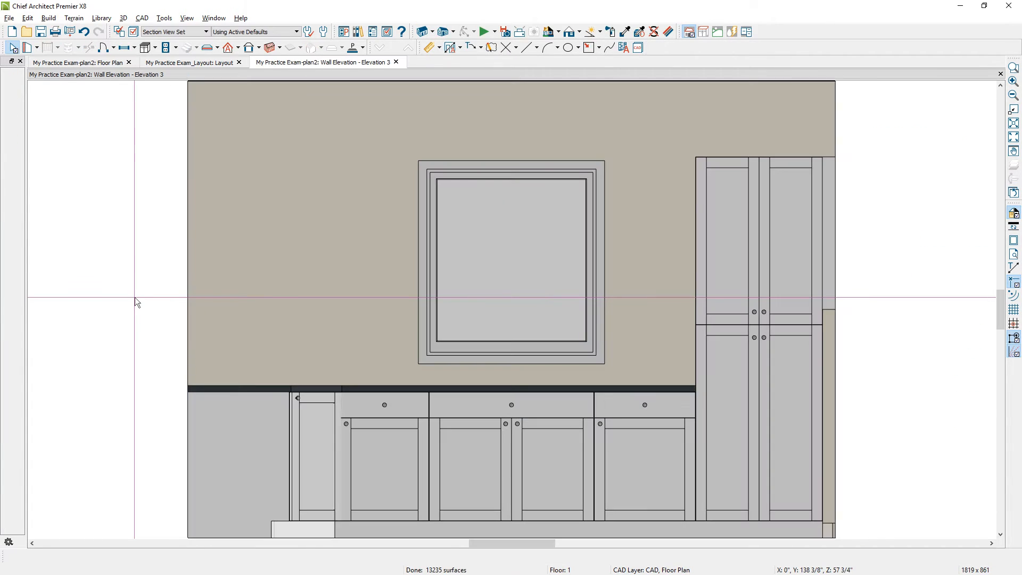
left_click(831, 299)
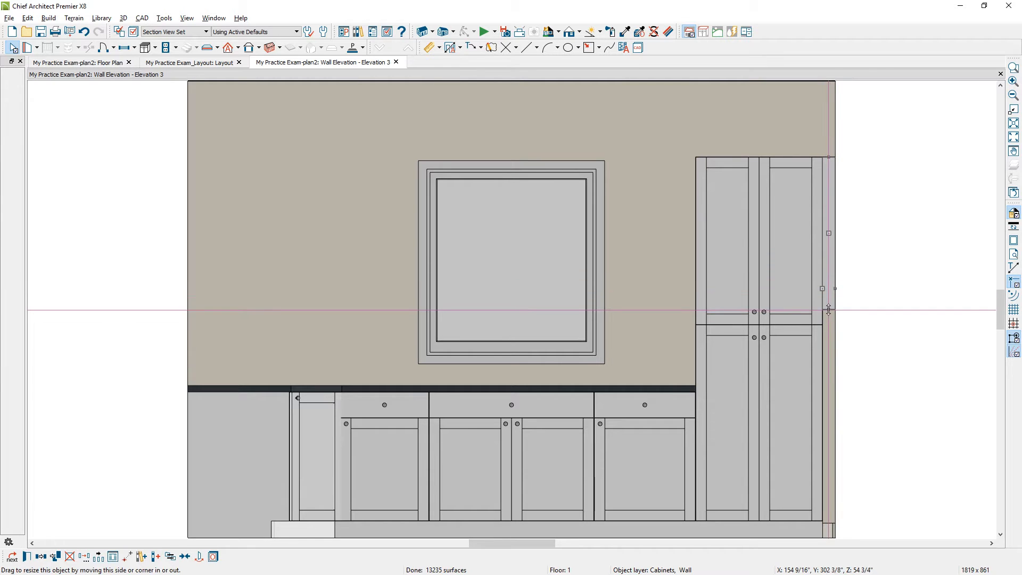
left_click_drag(829, 309, 822, 537)
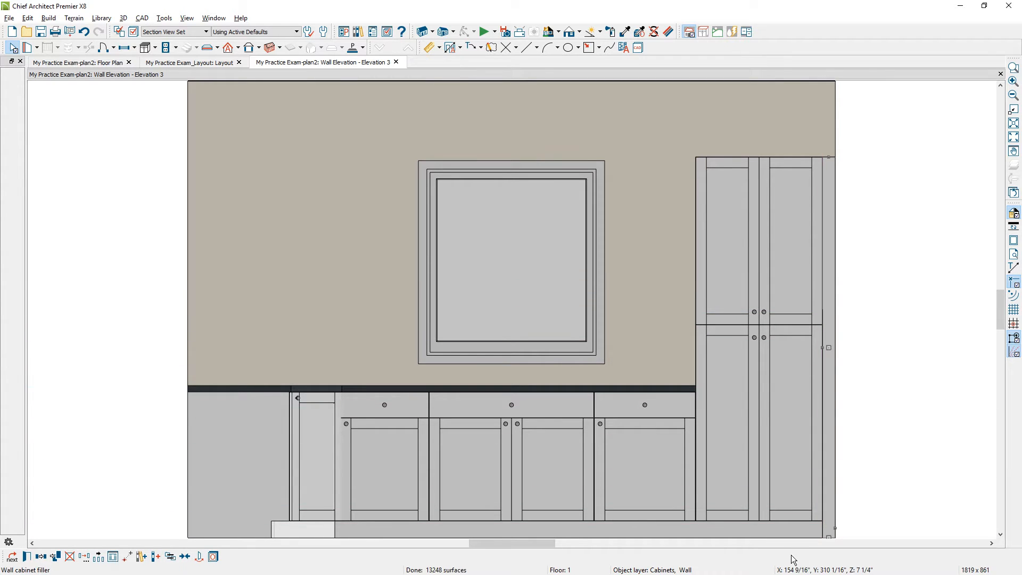
Step: Turn off Diagonal Door and turn on Lazy Susan for the corner base cabinet
left_click(278, 453)
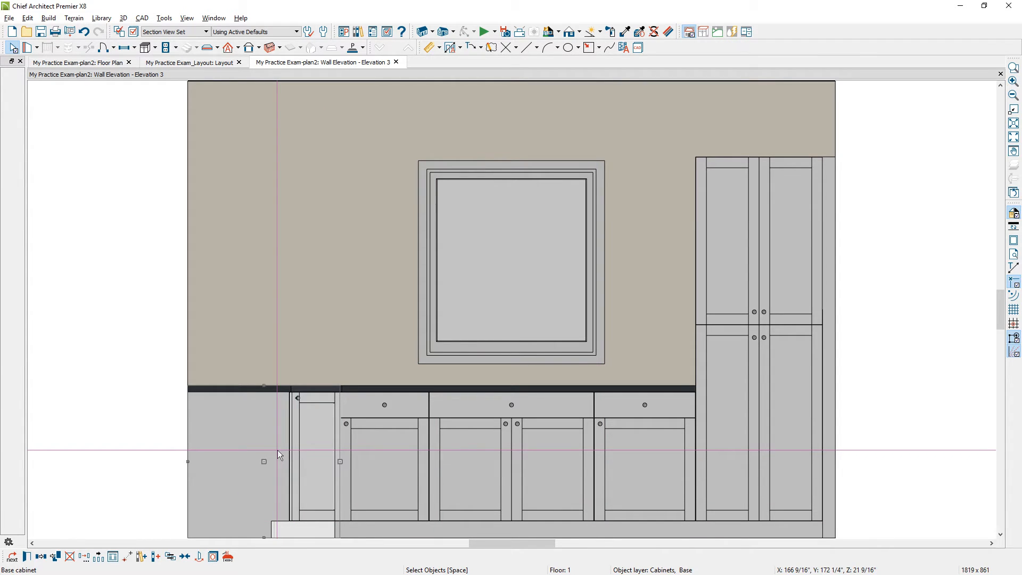
double_click(277, 450)
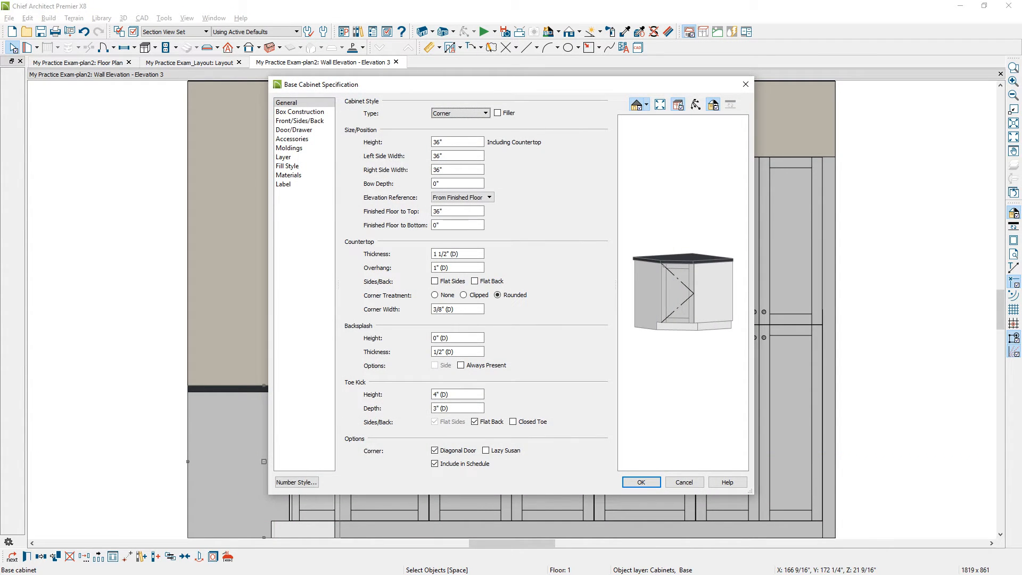
left_click(435, 451)
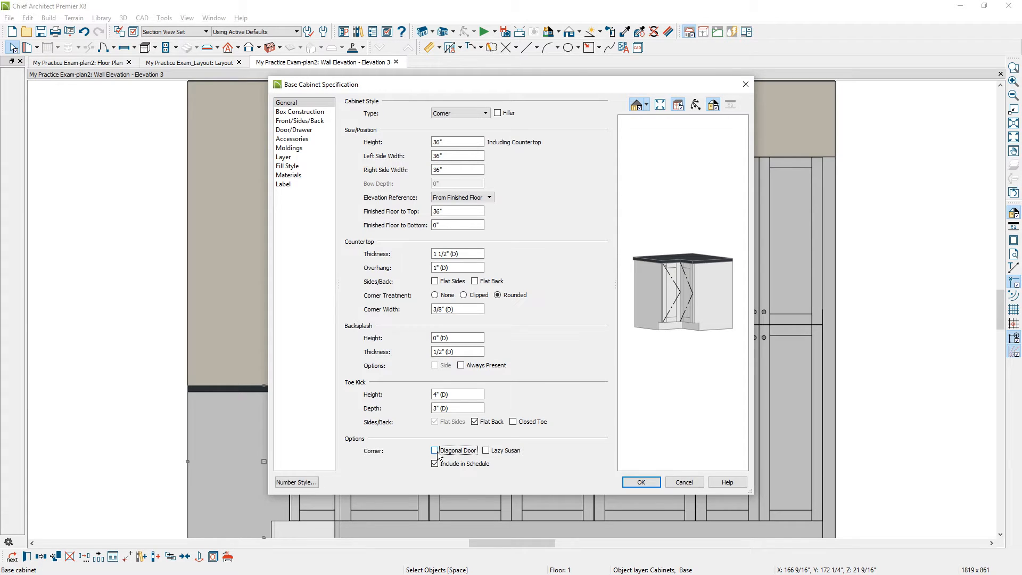
left_click(486, 453)
left_click(641, 482)
Step: Delete the drawer and the separation beneath it from the front of the 21-inch base cabinet beside the corner cabinet
left_click(407, 445)
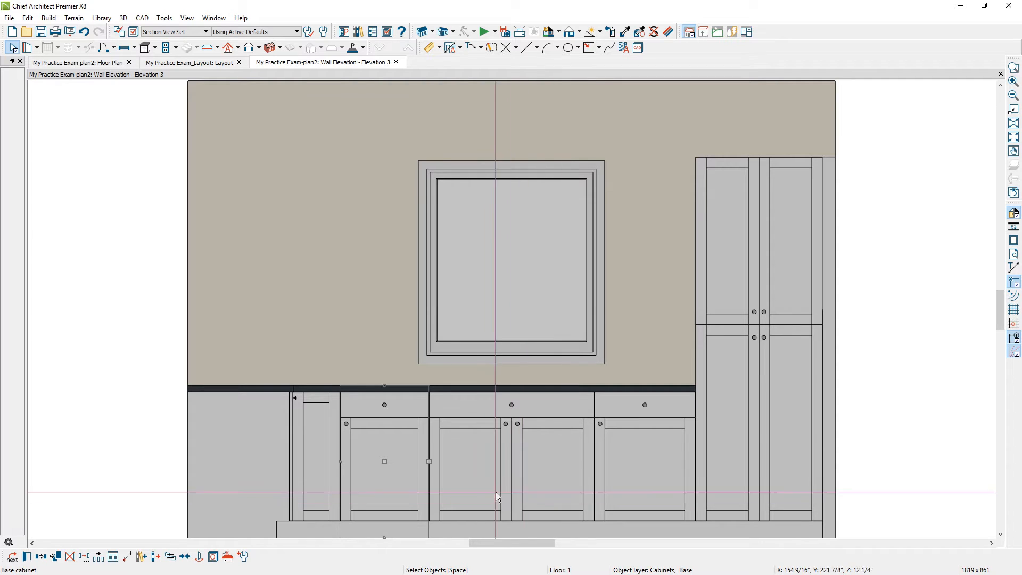
double_click(397, 475)
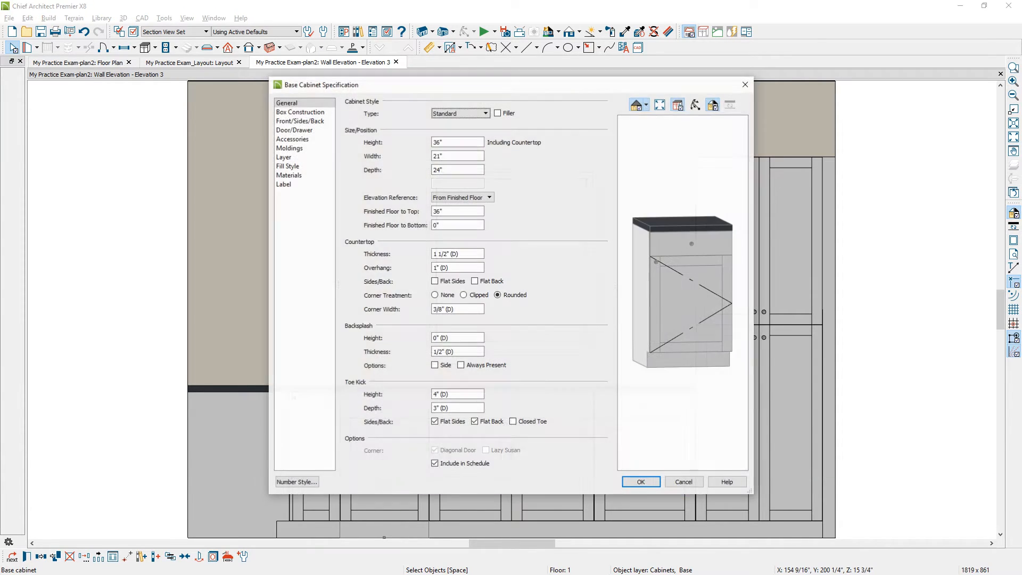
left_click(667, 234)
left_click(673, 242)
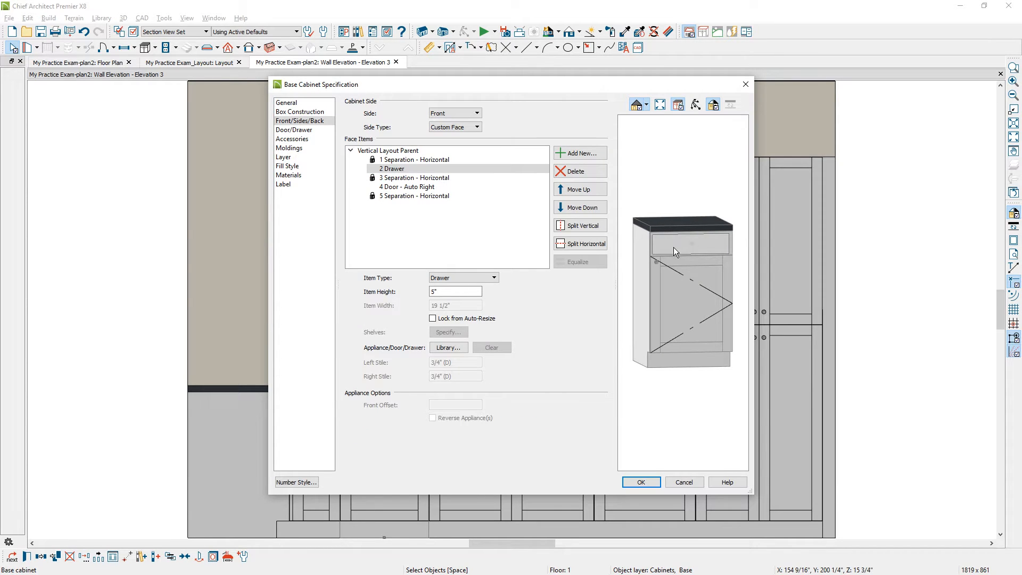
left_click(597, 174)
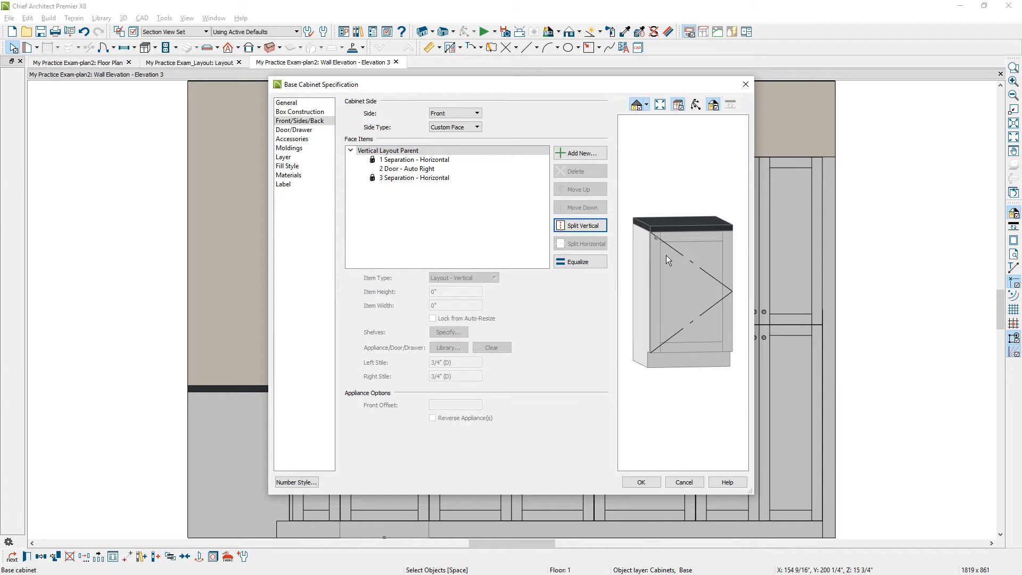
scroll(666, 254, "up", 2)
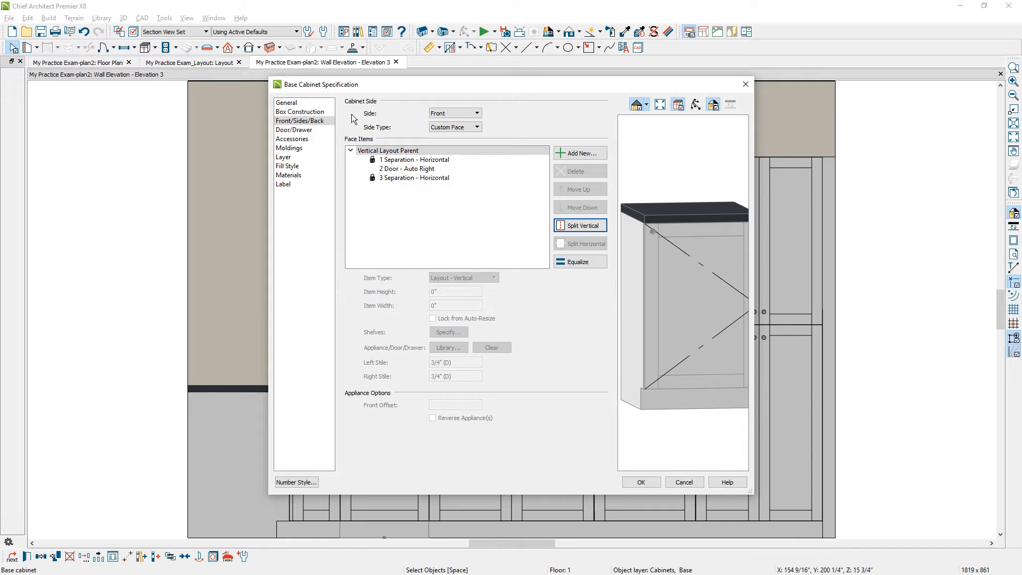
Step: Set the door handle of the 21-inch base cabinet to 10 1/2 inches in from the edge
left_click(312, 133)
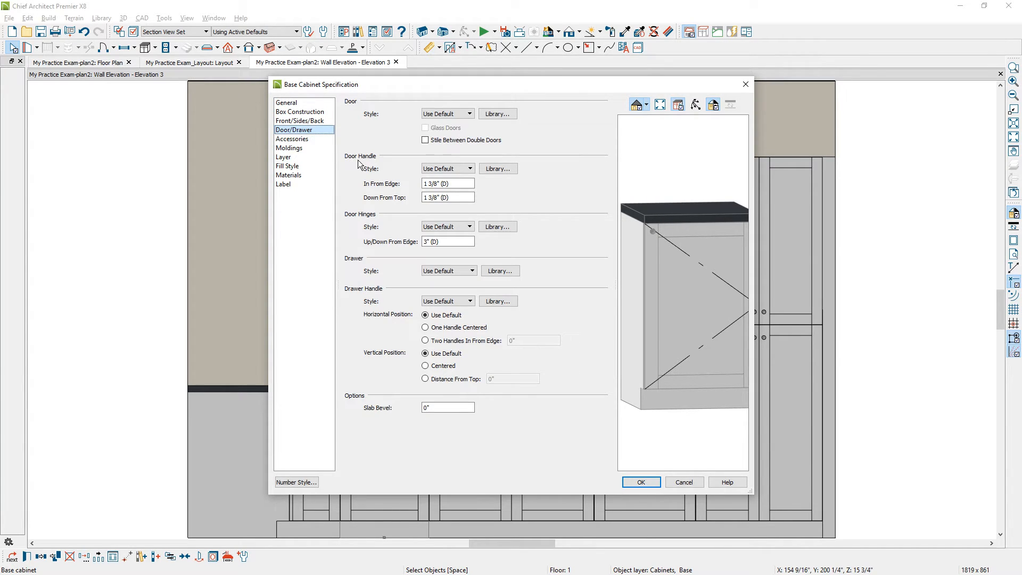
left_click(439, 184)
left_click_drag(439, 184, 388, 187)
type("10")
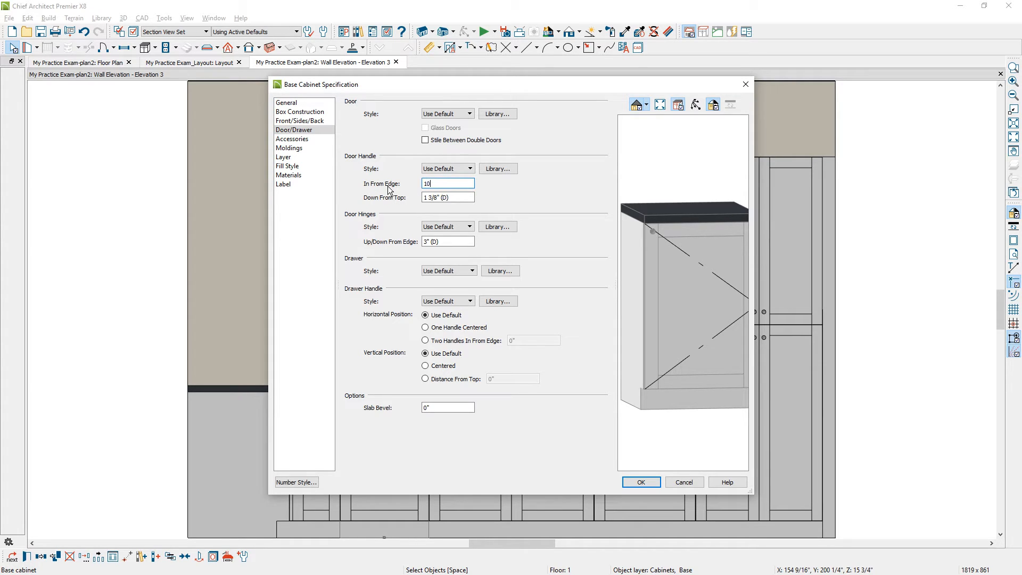
type(" 1/2")
key("Tab")
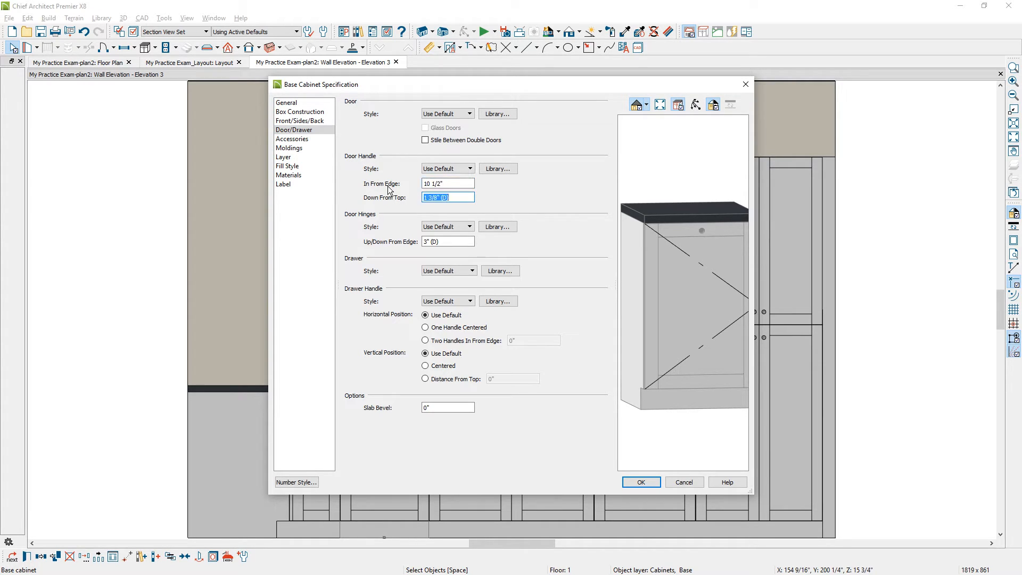
Step: Replace the 21-inch base cabinet's automatic label with a specified label, PO followed by the object-specific width macro (PO%width%)
left_click(285, 185)
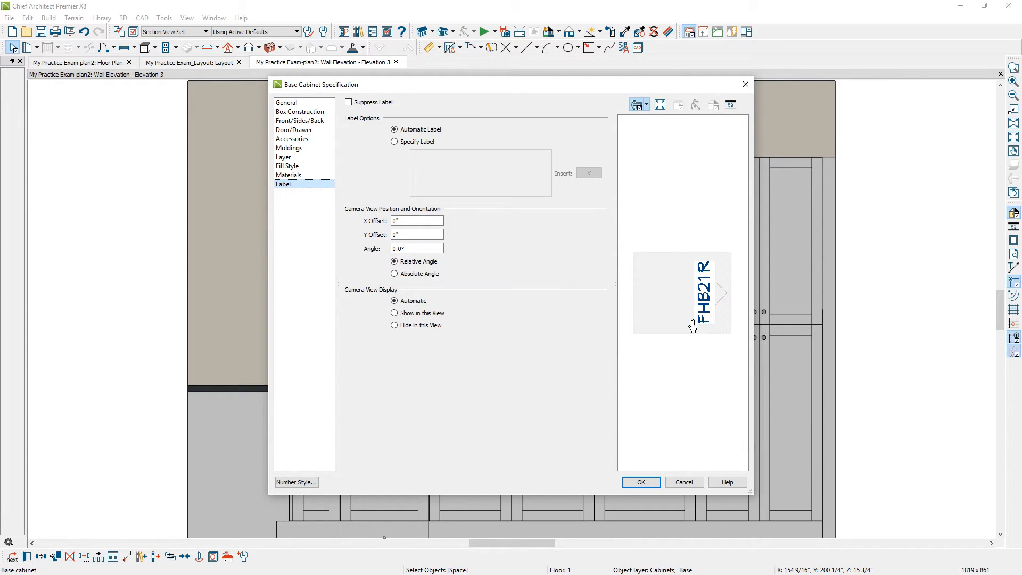
left_click(394, 141)
left_click_drag(433, 156, 376, 171)
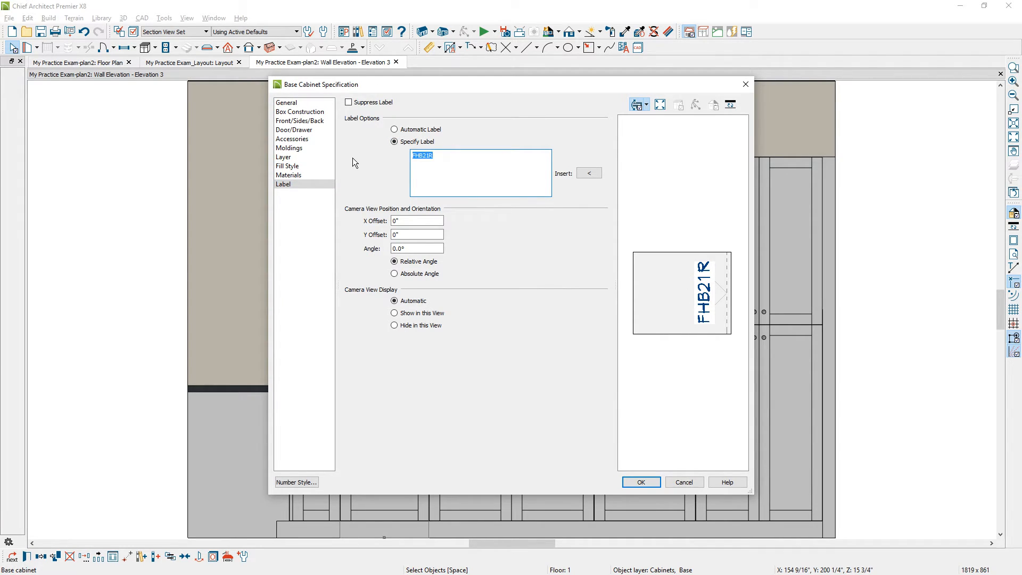
key("BackSpace")
type("PO")
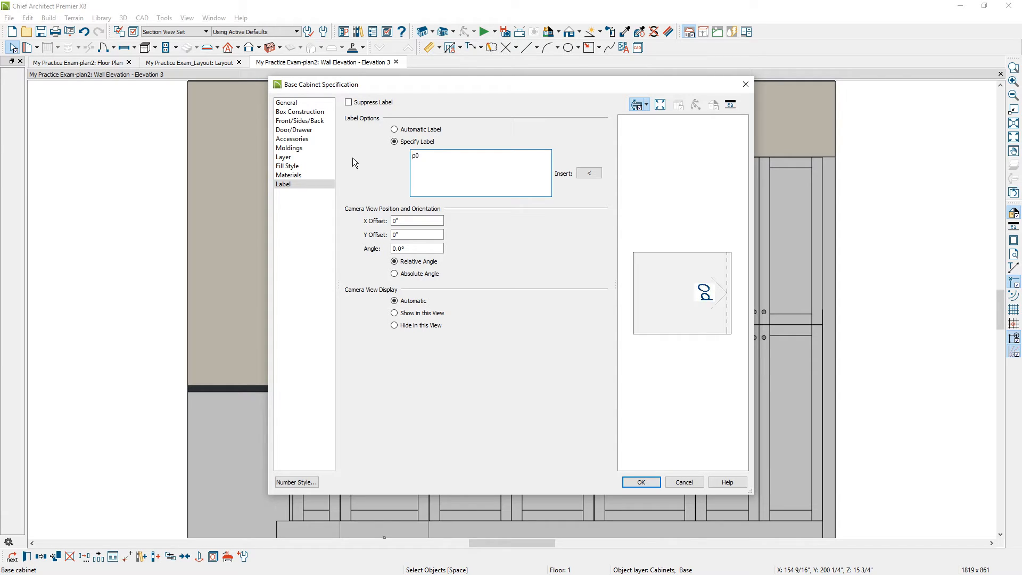
left_click(589, 173)
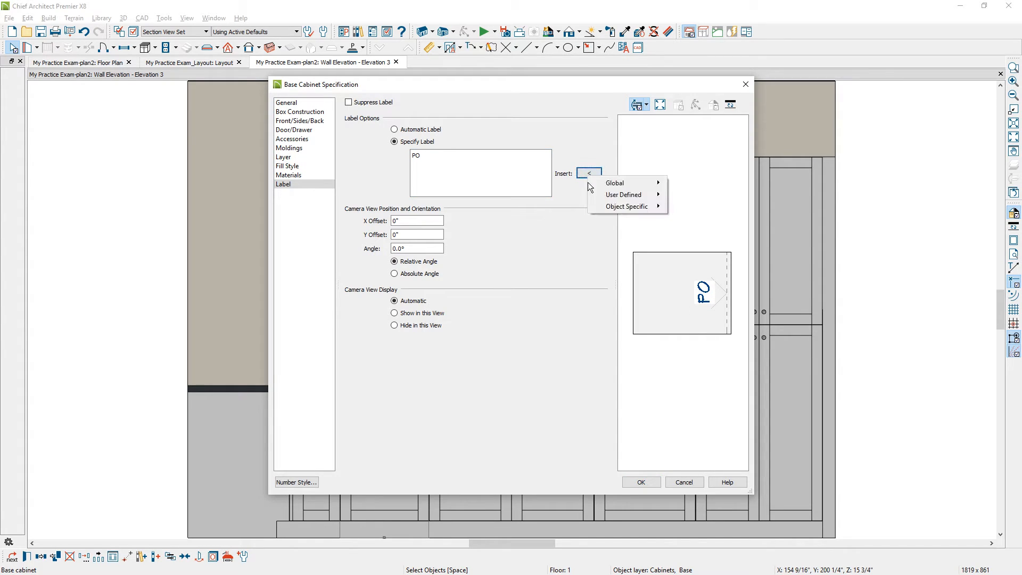
mouse_move(628, 206)
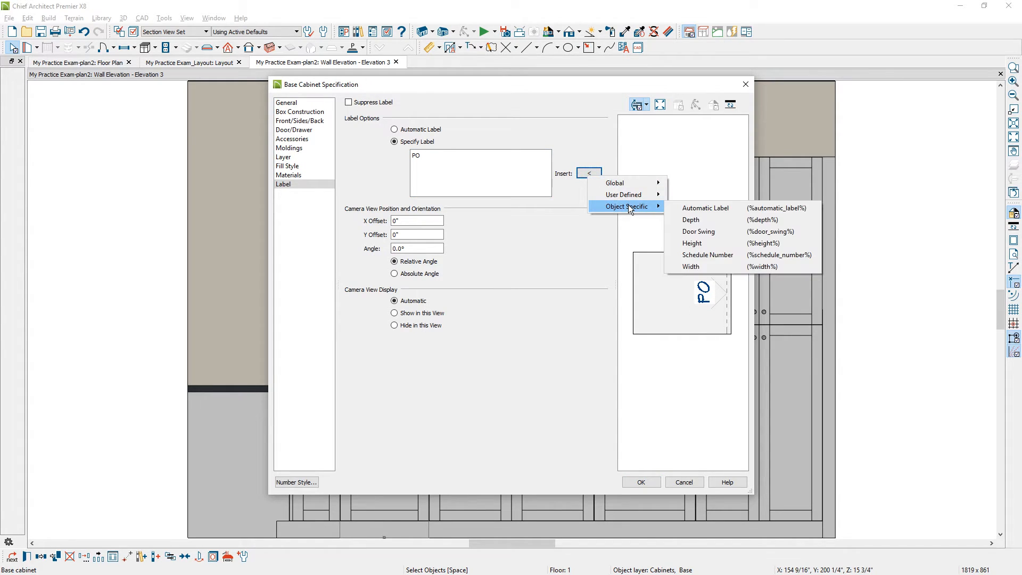
left_click(688, 267)
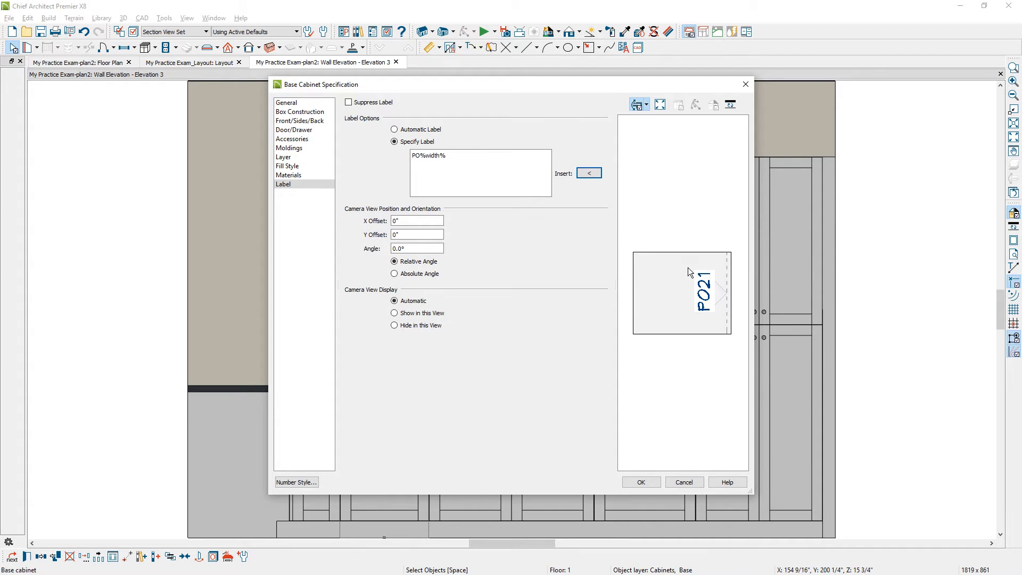
left_click(638, 482)
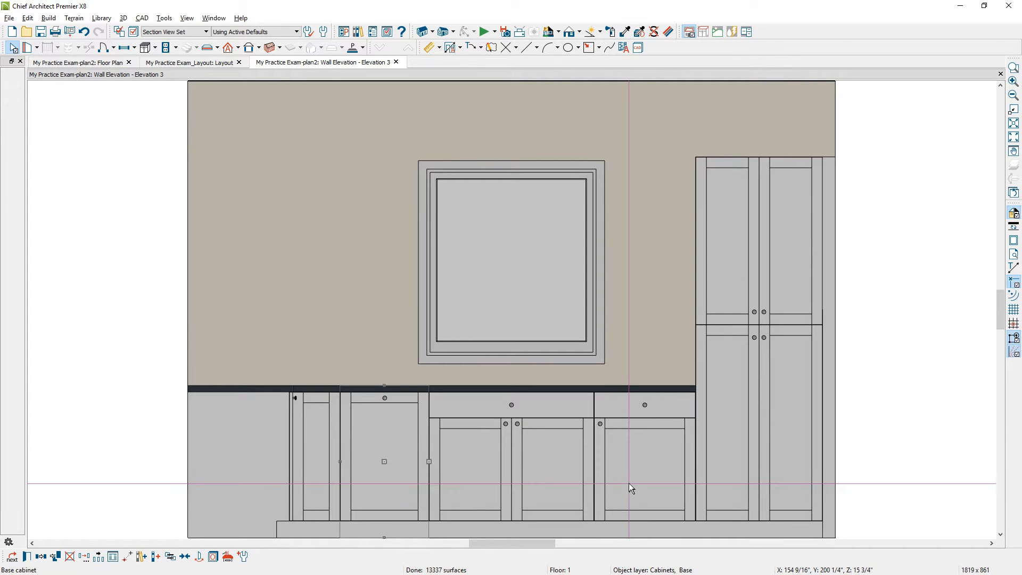
Step: Set the height of the double-door base cabinet below the window to 24 inches
left_click(528, 456)
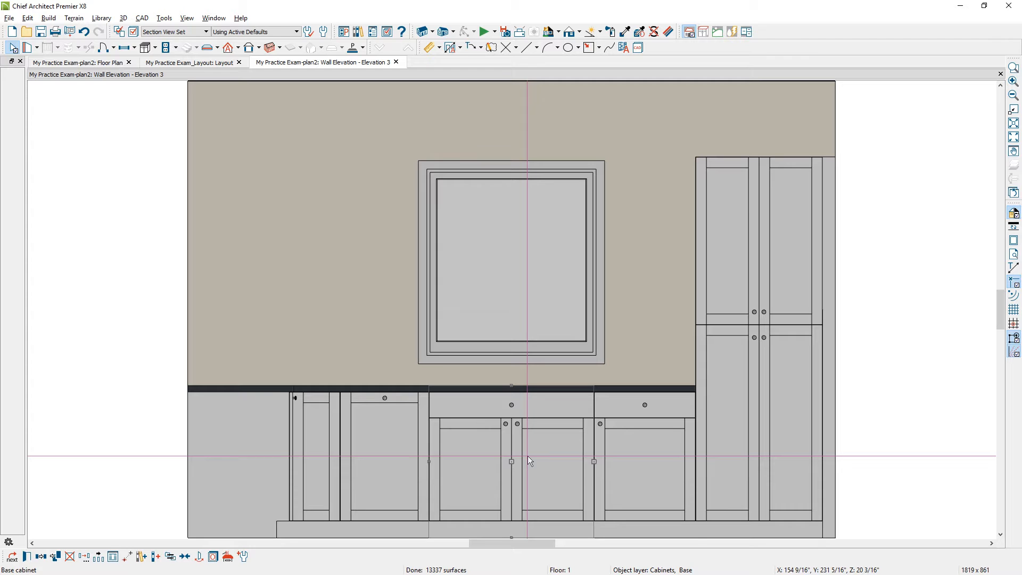
double_click(529, 461)
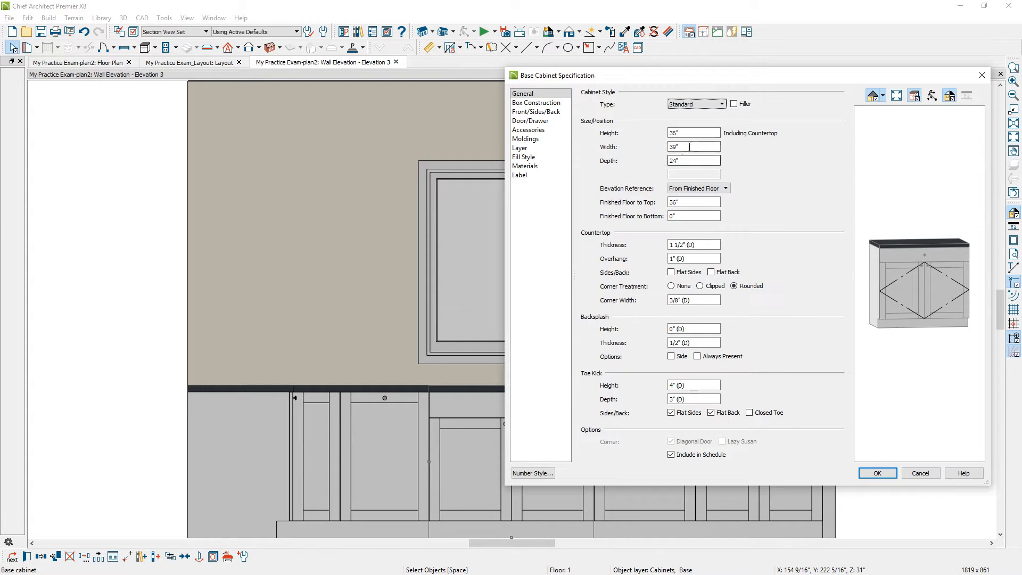
left_click_drag(694, 133, 661, 131)
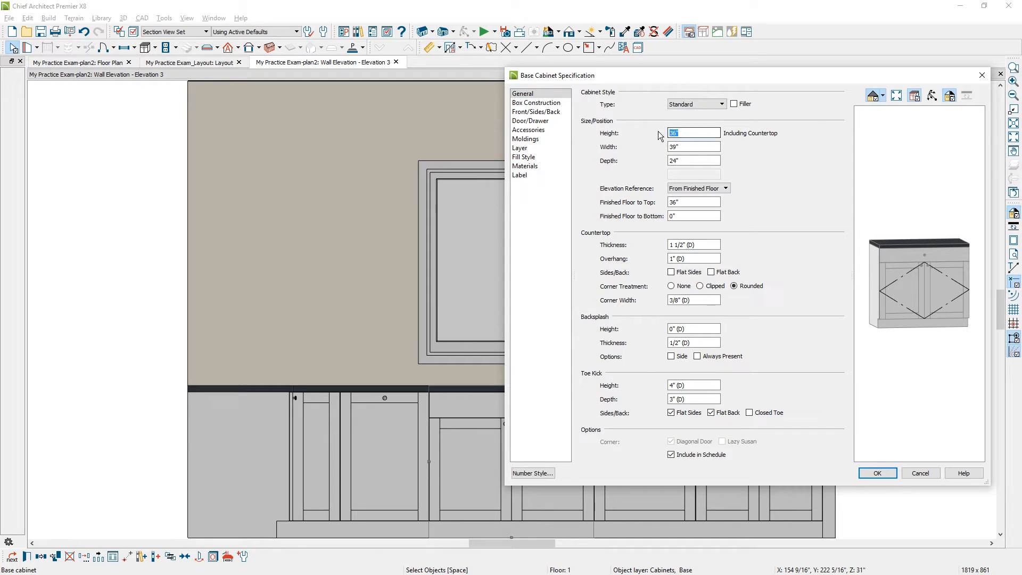
type("24")
key("Tab")
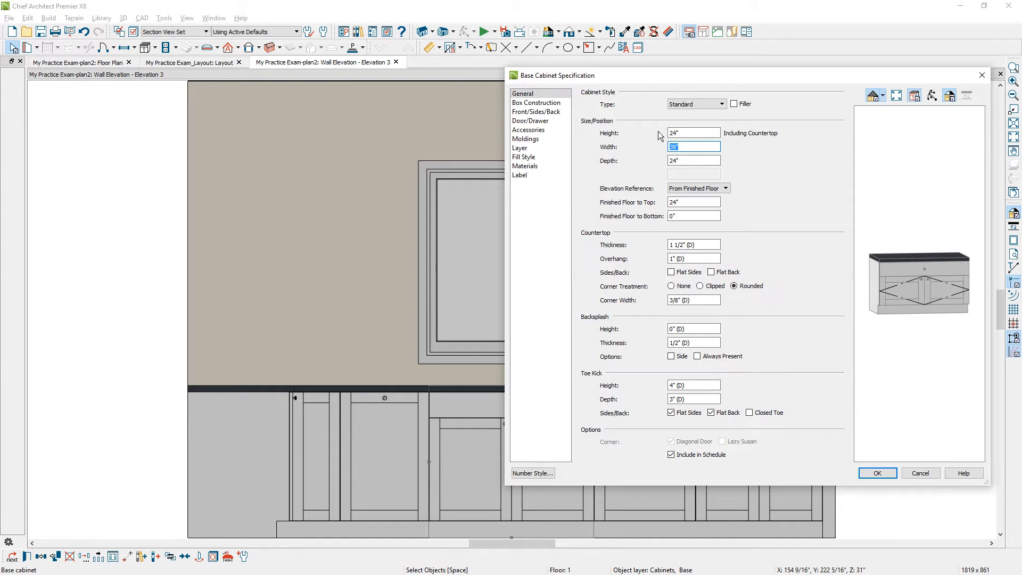
Step: Delete the door, its remaining opening and the adjoining separation from the window base cabinet's front, keeping only the drawer
left_click(932, 284)
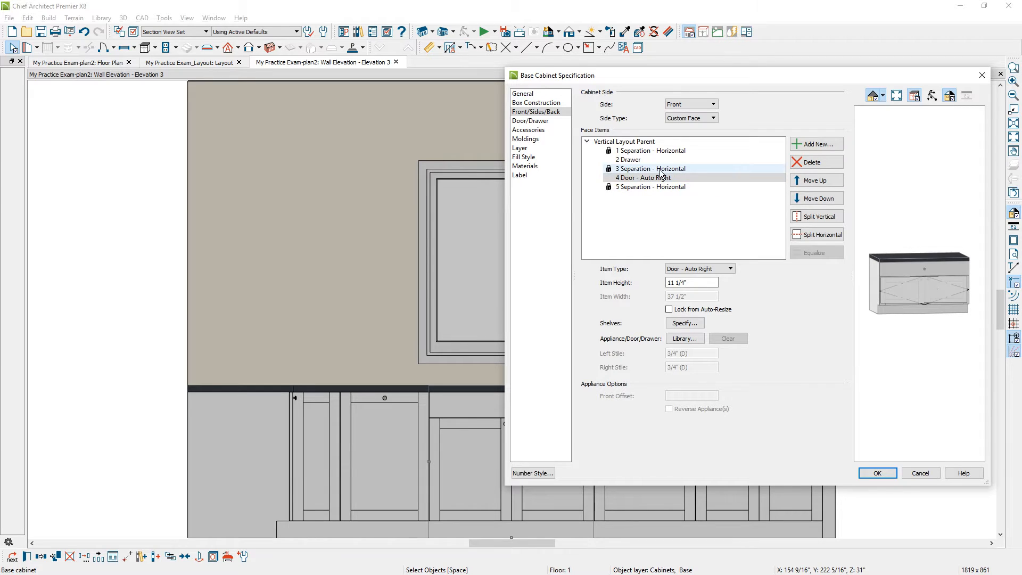
left_click(822, 167)
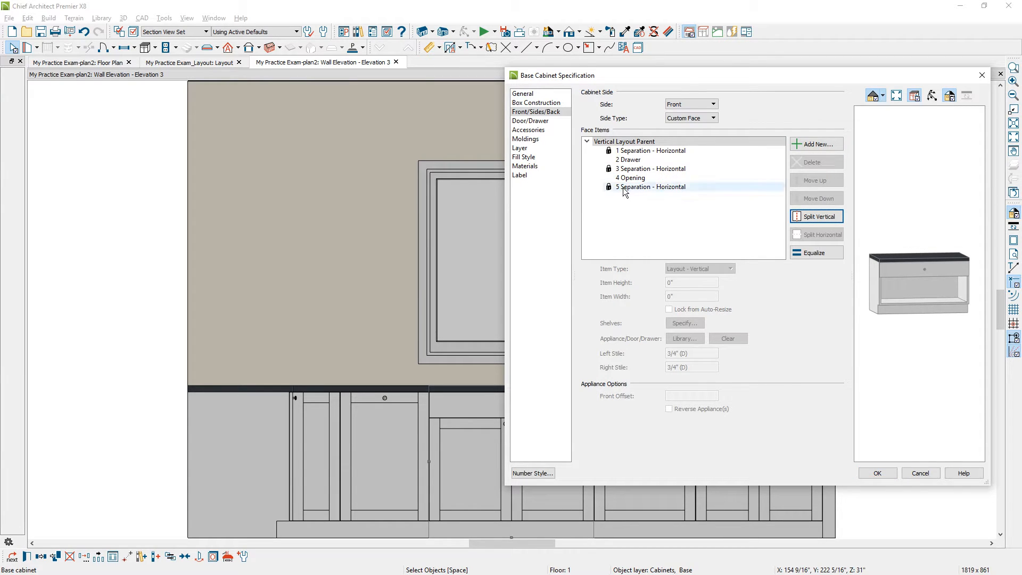
left_click(833, 162)
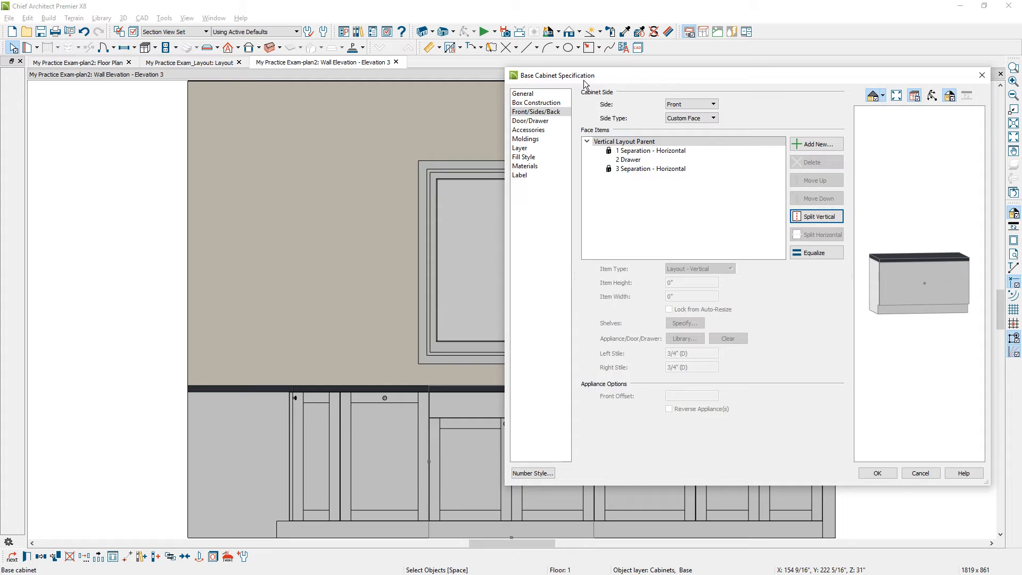
Step: Set the toe kick height of the base cabinet below the window to 15 5/16 inches
left_click(531, 93)
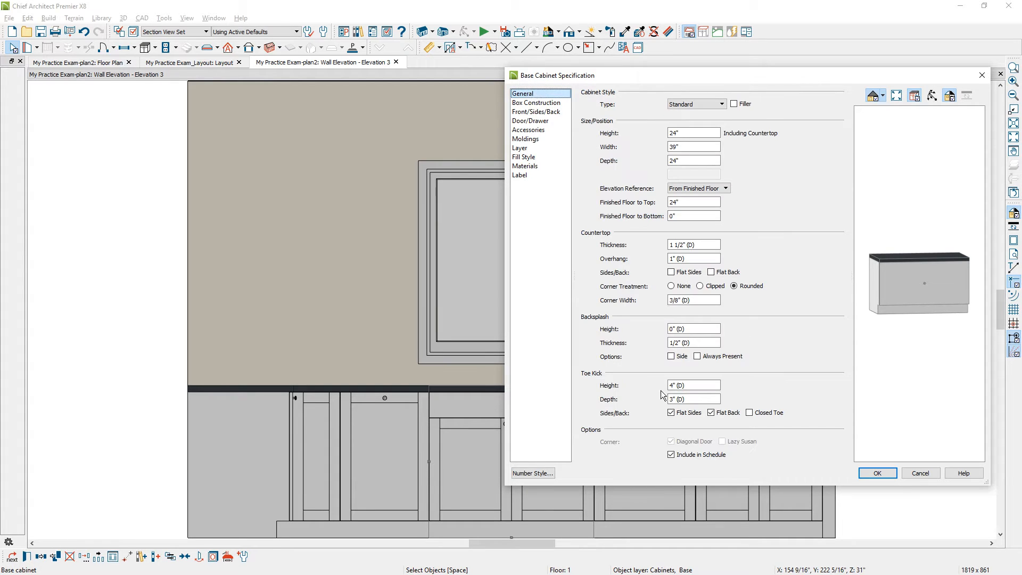
left_click_drag(701, 385, 646, 384)
type("15 5/16\"")
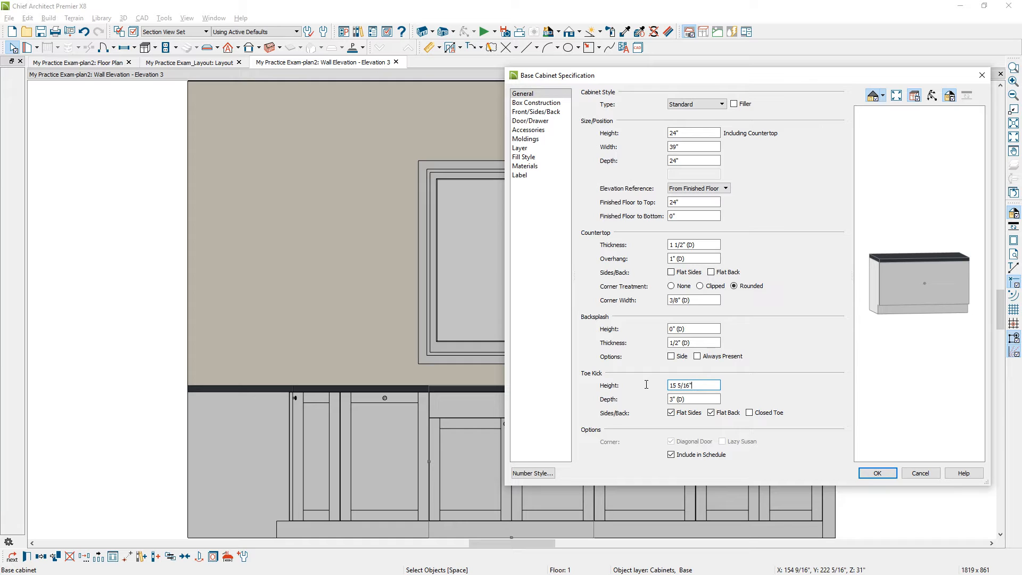
key("Tab")
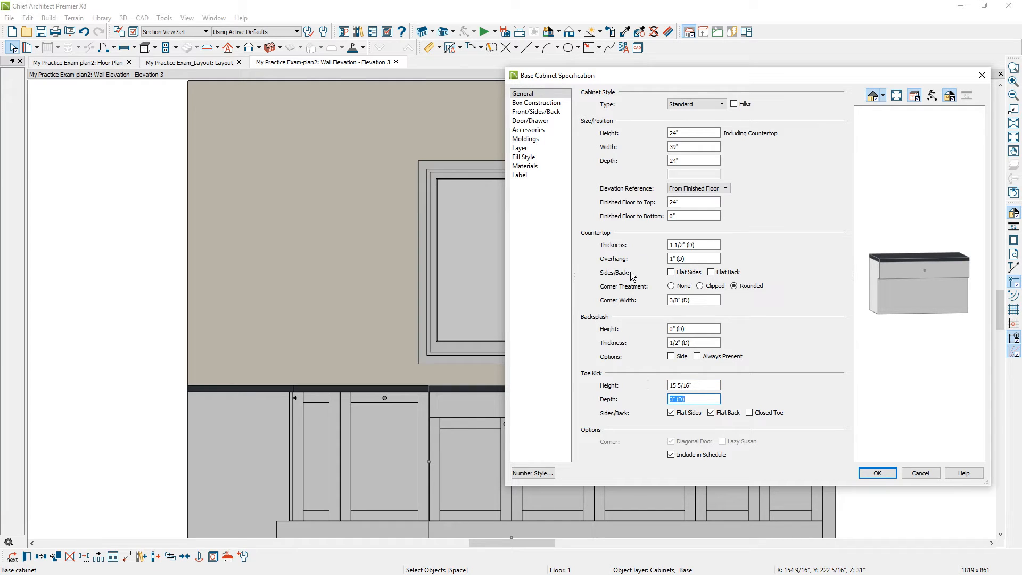
Step: Set the window base cabinet's finished floor to bottom distance to 12 inches and its toe kick depth to 8 inches
left_click_drag(691, 215, 660, 226)
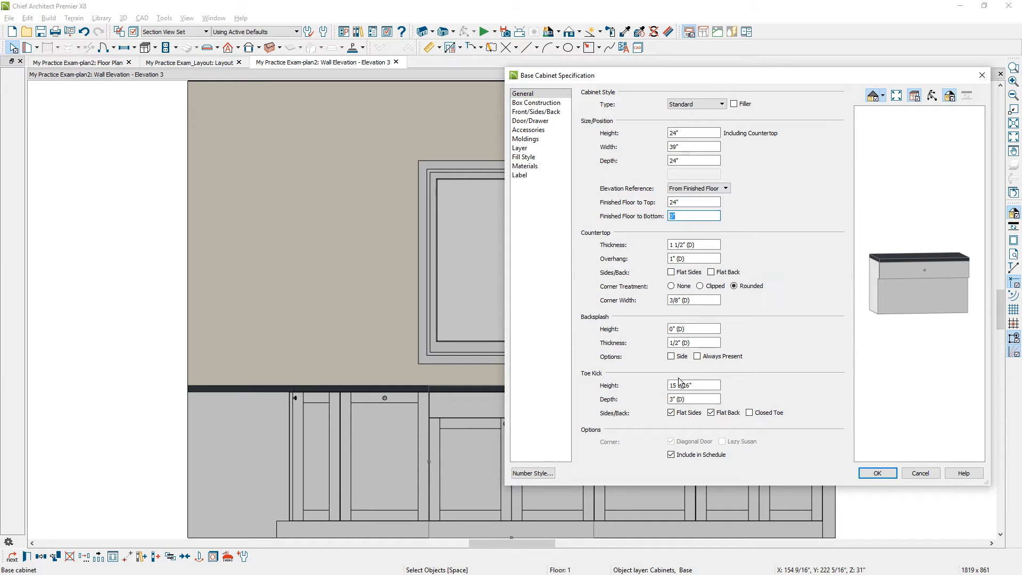
type("12")
key("Tab")
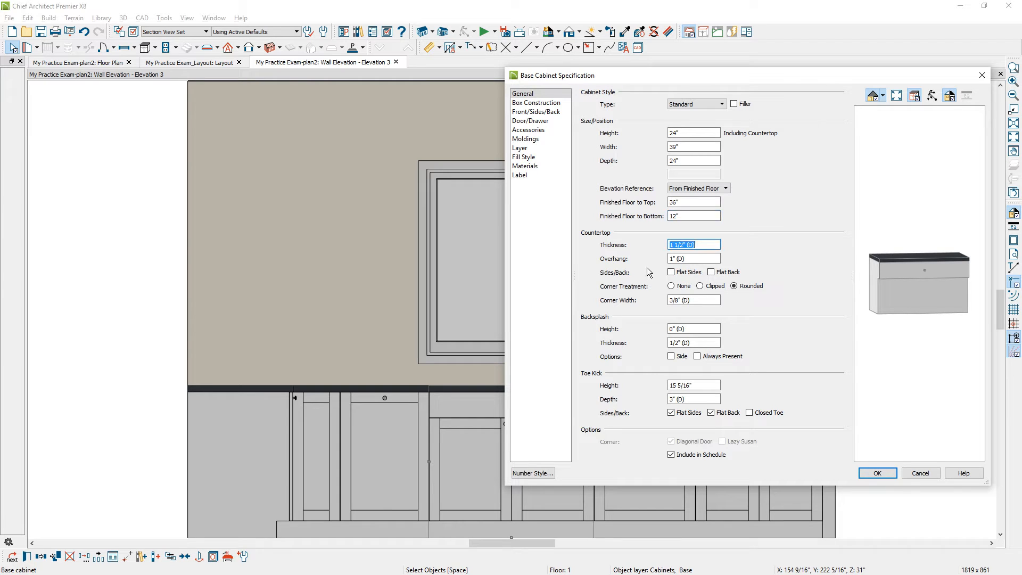
double_click(687, 202)
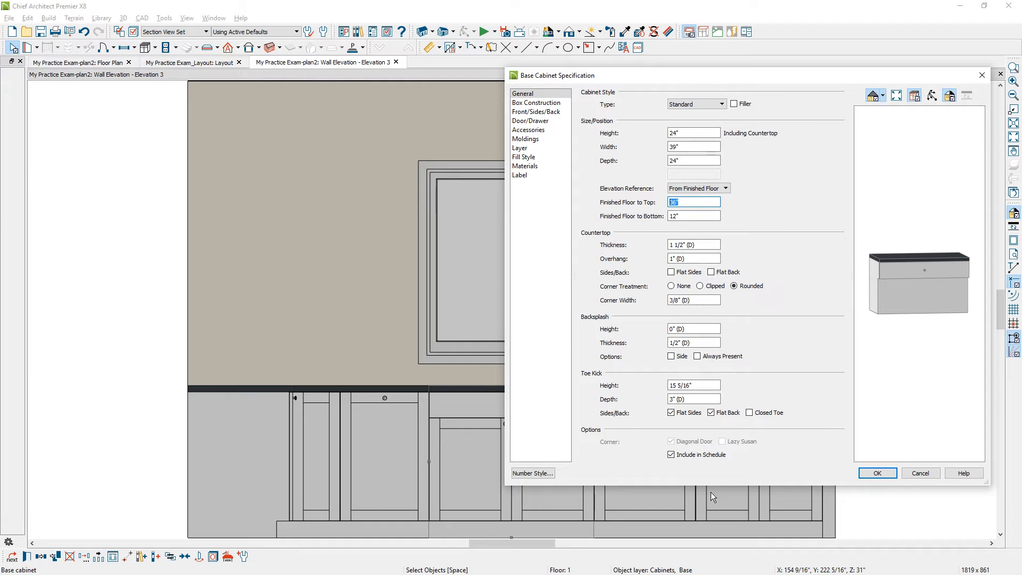
left_click(702, 399)
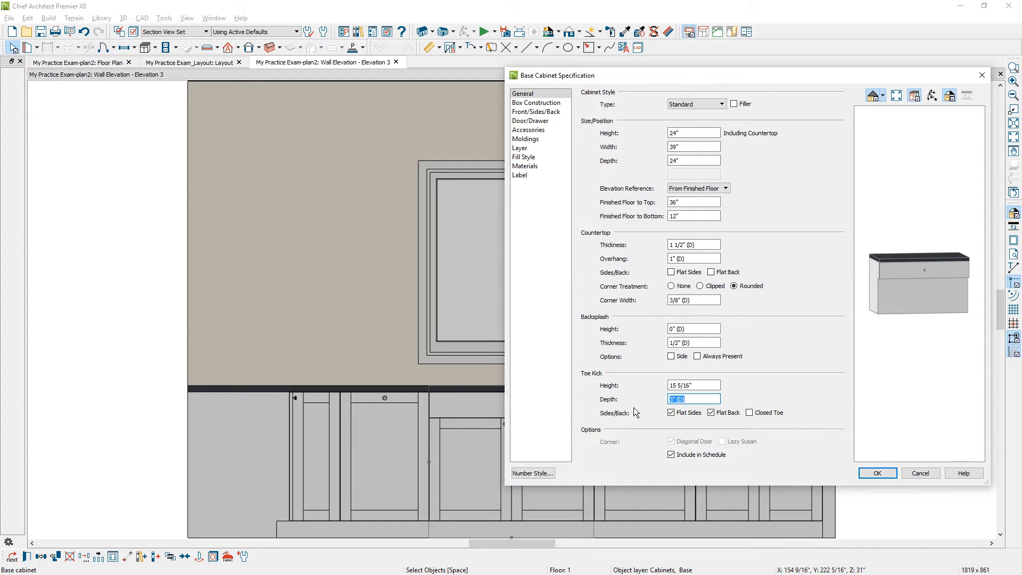
type("8")
key("Tab")
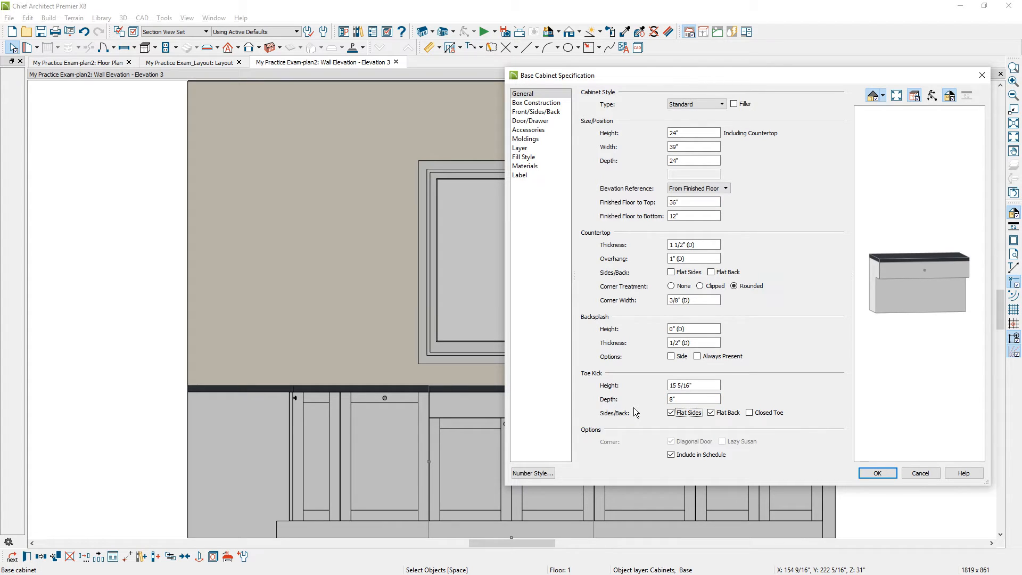
left_click(882, 473)
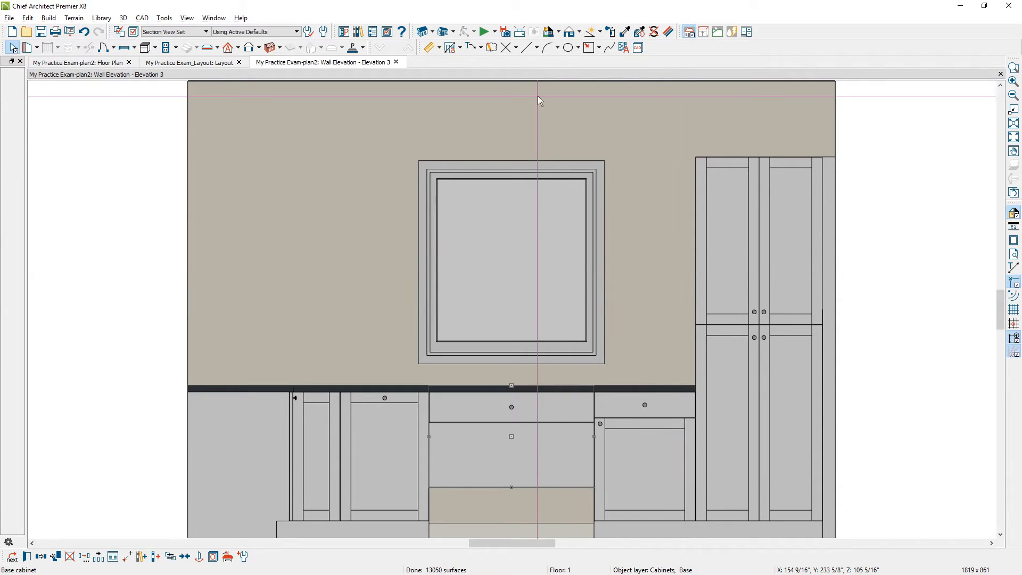
Step: Place the Professional Dishwasher from the core appliance library into the base cabinet between the window cabinet and the full-height cabinet
left_click(358, 32)
left_click(764, 122)
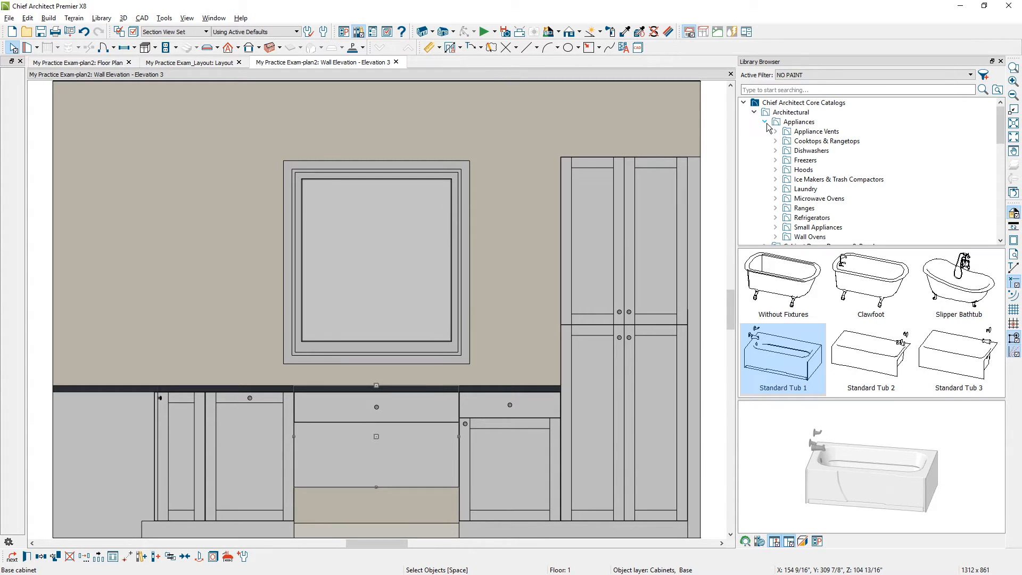
left_click(776, 150)
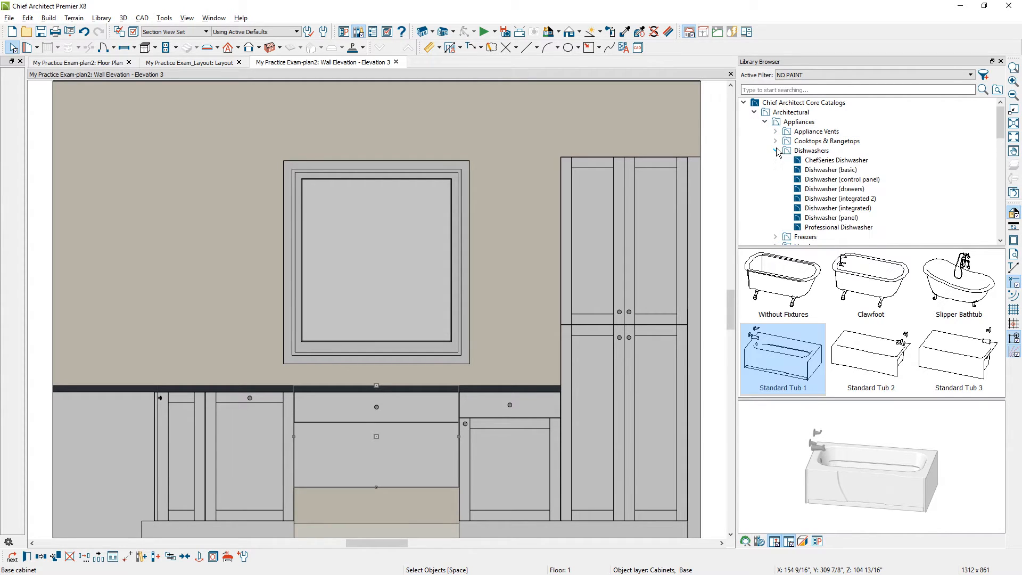
left_click(809, 151)
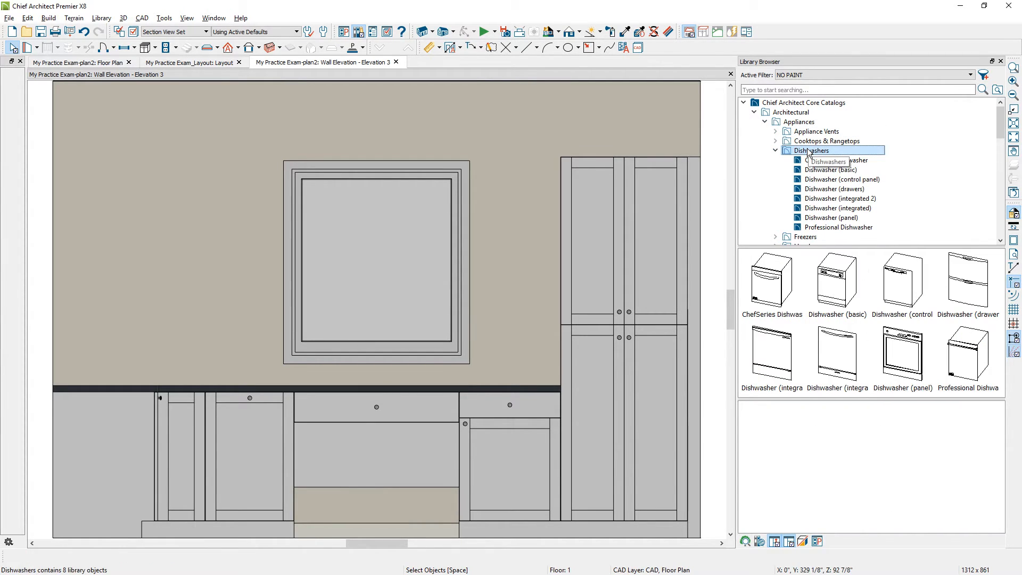
left_click(968, 354)
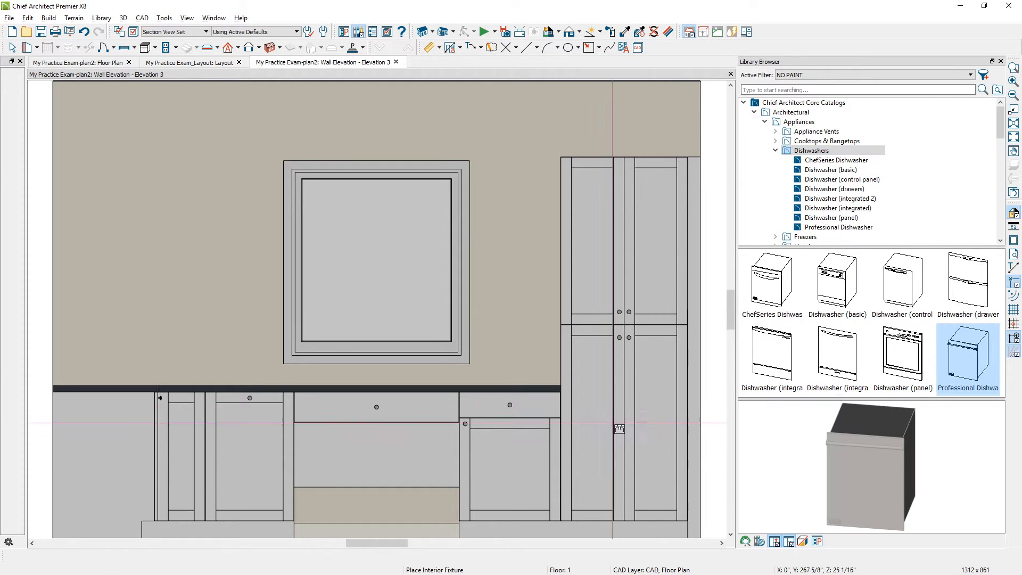
left_click(501, 466)
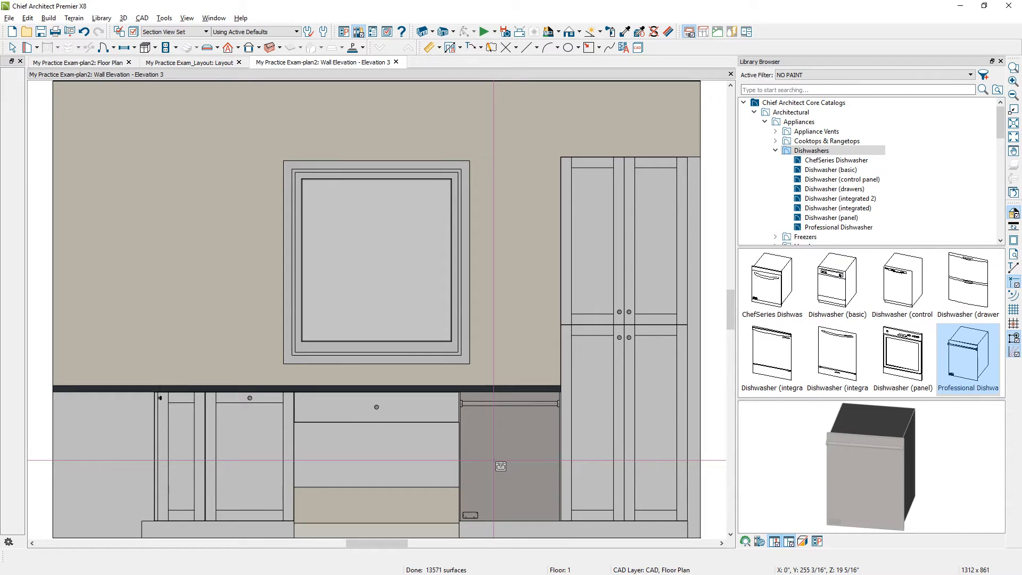
Step: Add a 42-inch-high appliance opening to the front of the two-door full-height cabinet, below the separation between its upper and lower doors
middle_click_drag(559, 419, 523, 403)
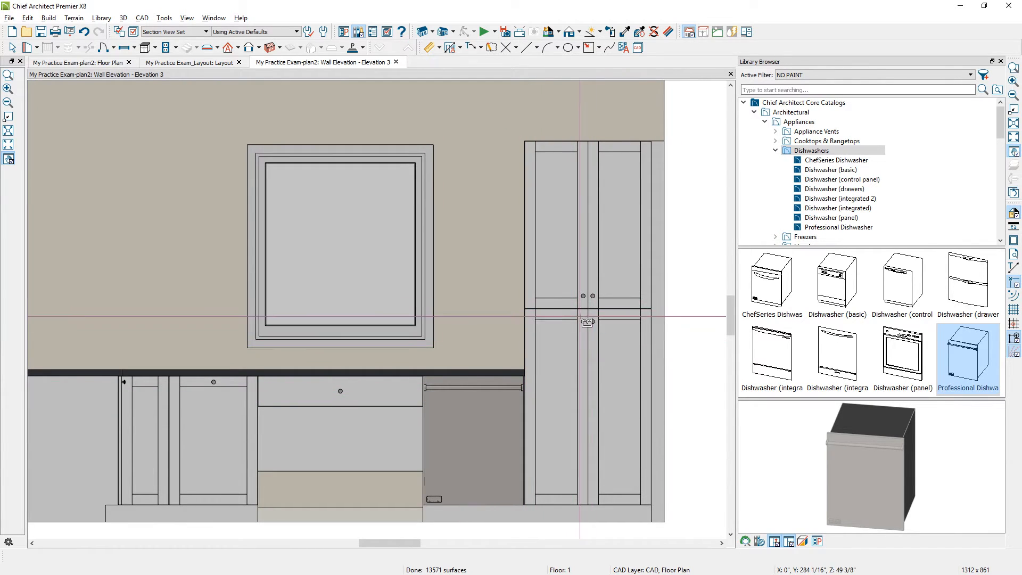
left_click(586, 343)
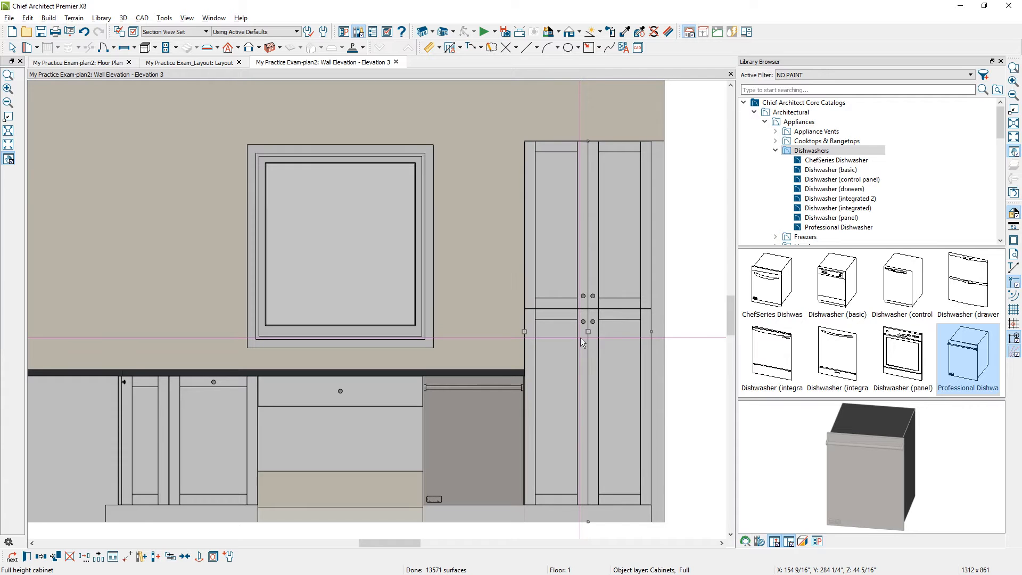
left_click(1000, 61)
double_click(672, 334)
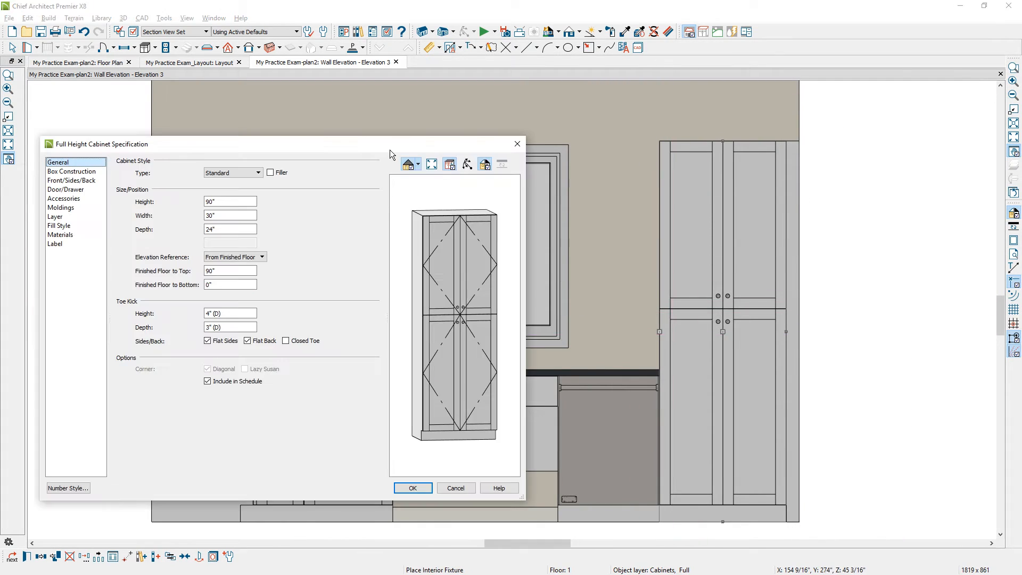
left_click(442, 263)
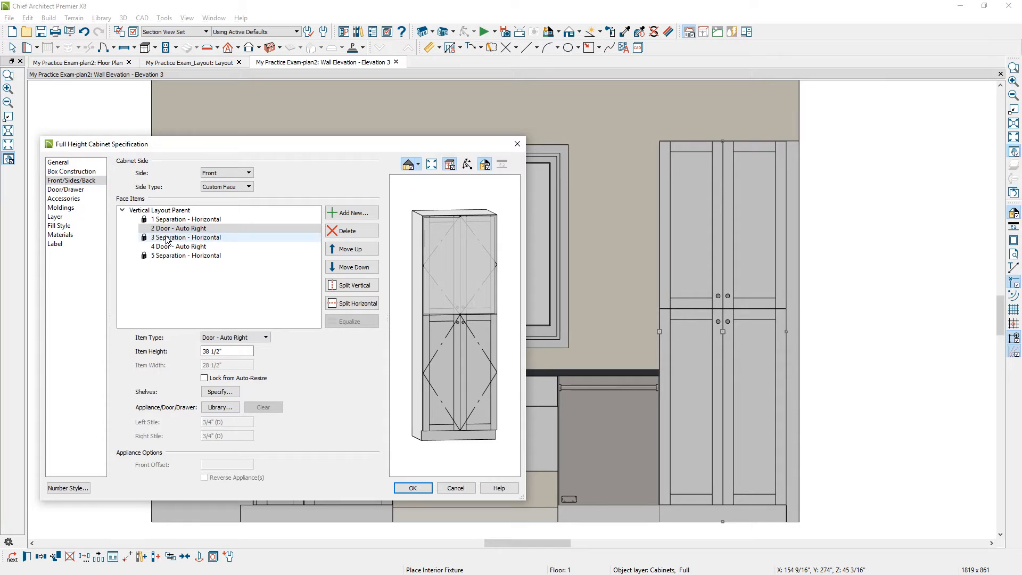
left_click(215, 238)
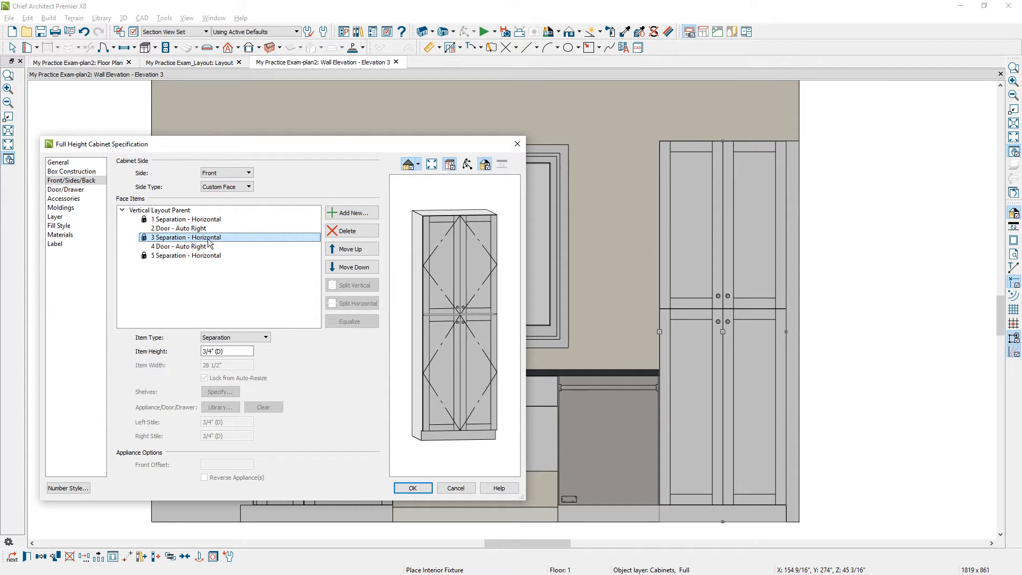
left_click(333, 215)
left_click(305, 311)
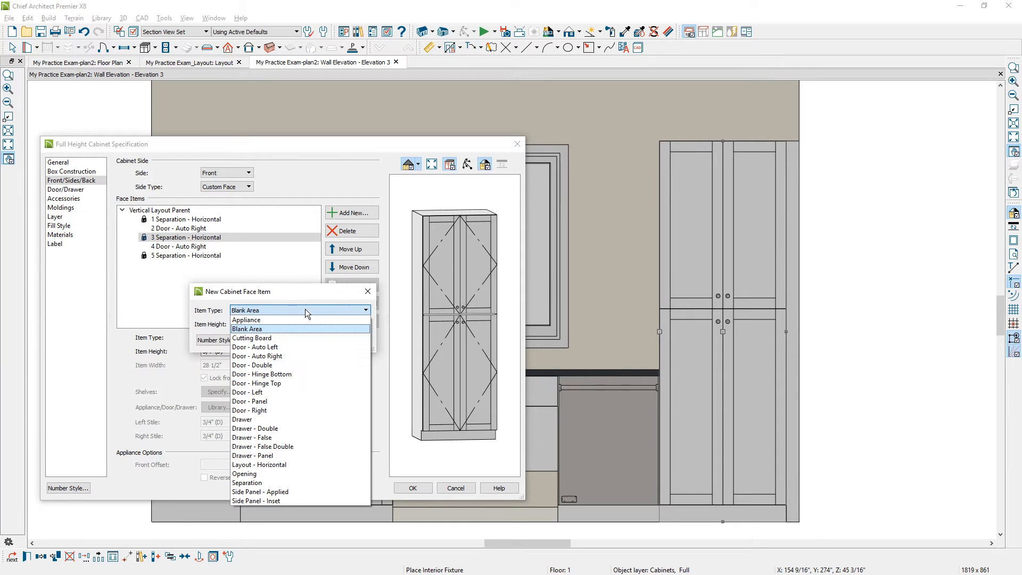
left_click(250, 320)
left_click(237, 324)
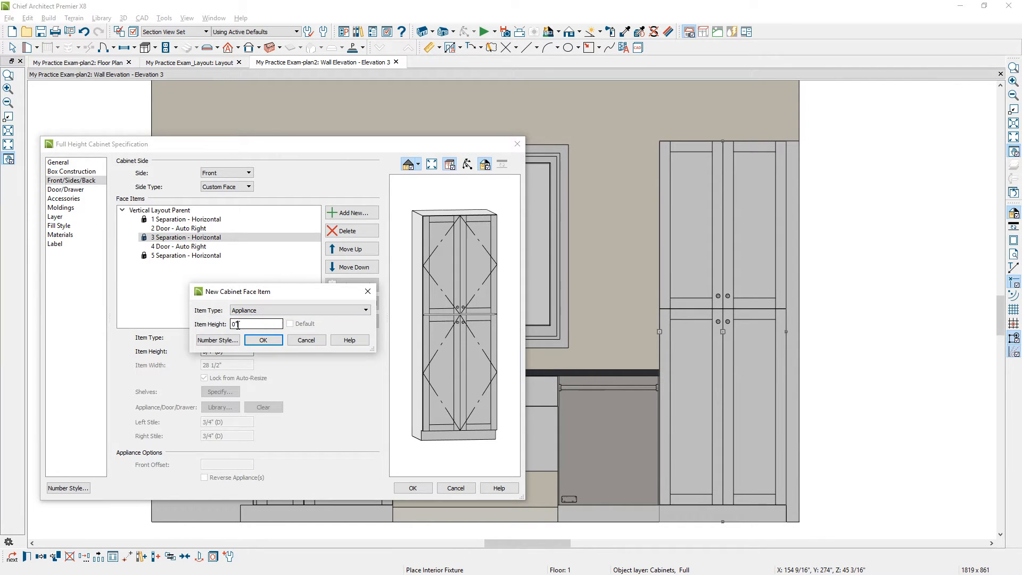
left_click_drag(238, 325, 220, 324)
type("42")
left_click(265, 341)
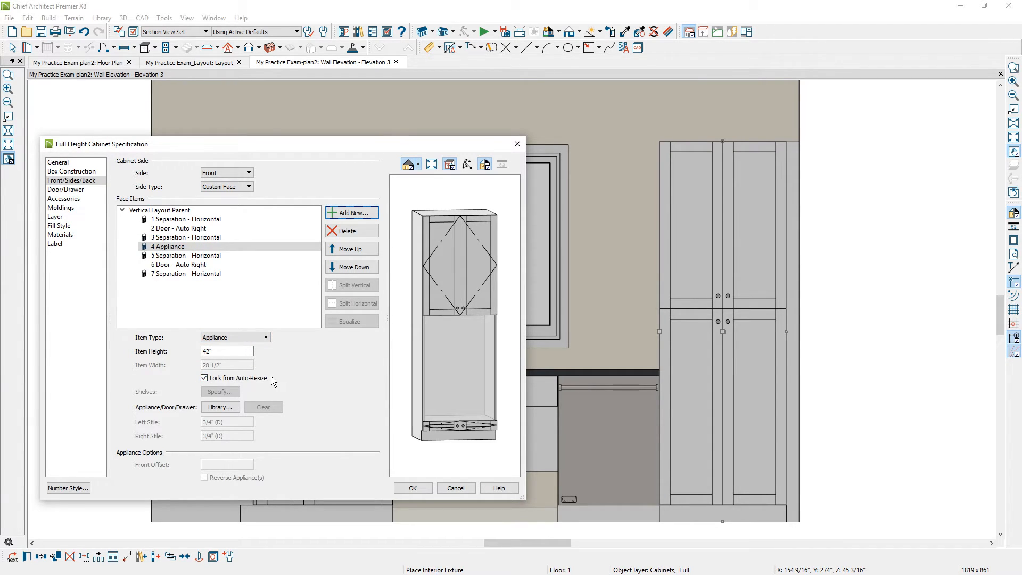
Step: Change the full-height cabinet's lower door to a drawer and set the drawer's height to 10 inches
left_click(434, 426)
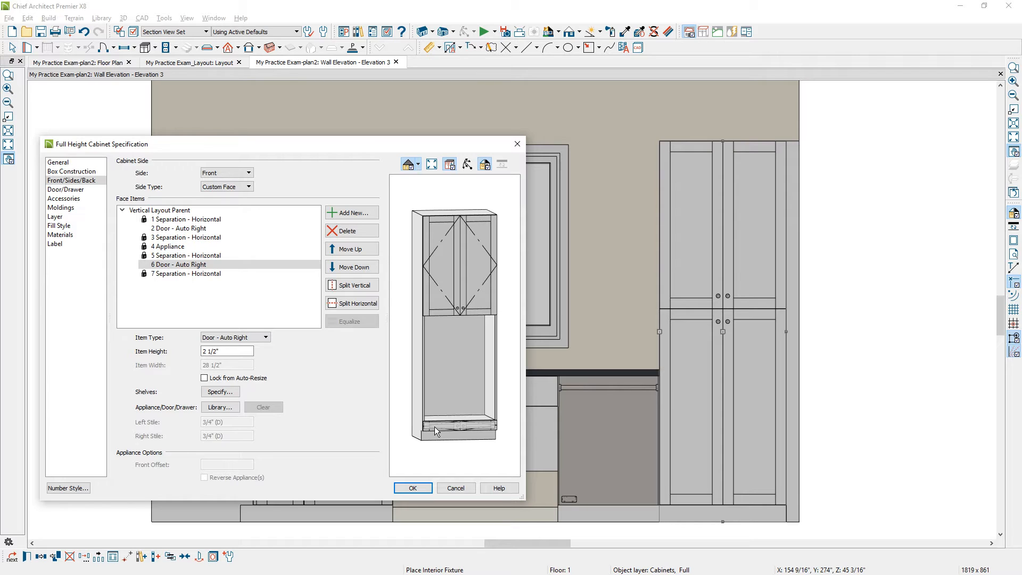
left_click(264, 338)
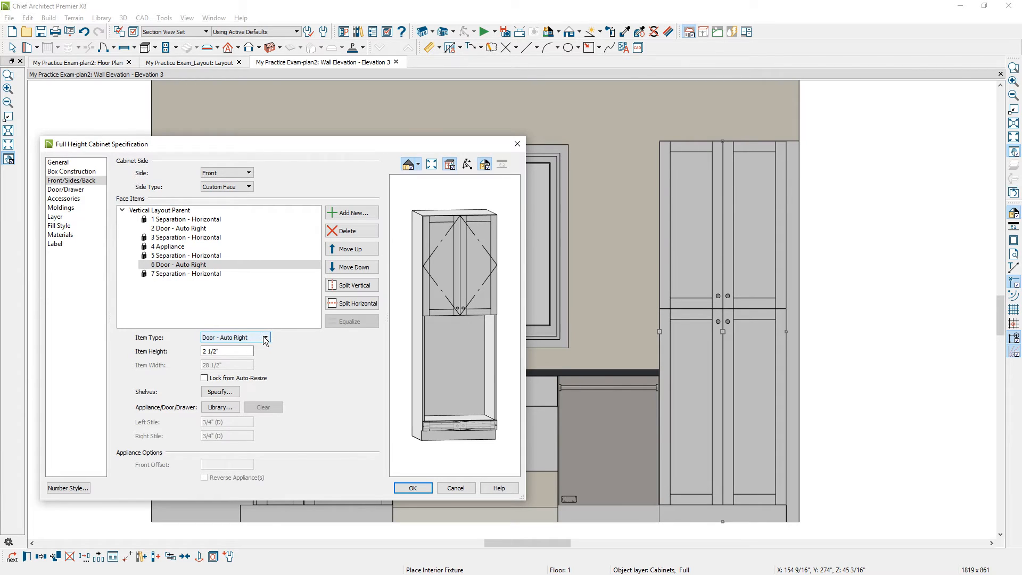
left_click(237, 447)
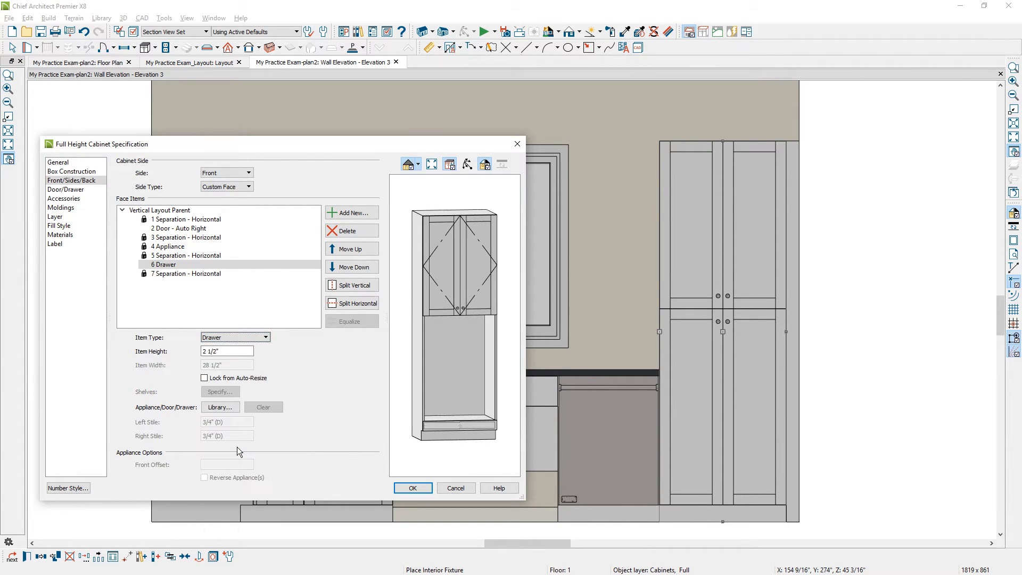
key("Tab")
type("10")
key("Tab")
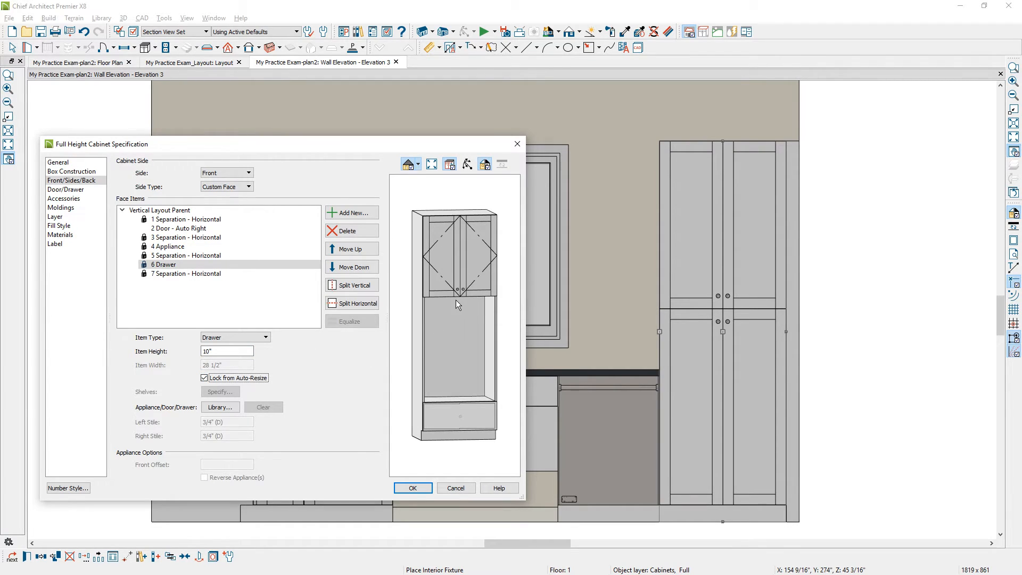
Step: Add a 1-inch blank area to the full-height cabinet's front between the upper doors and the appliance opening
left_click(200, 240)
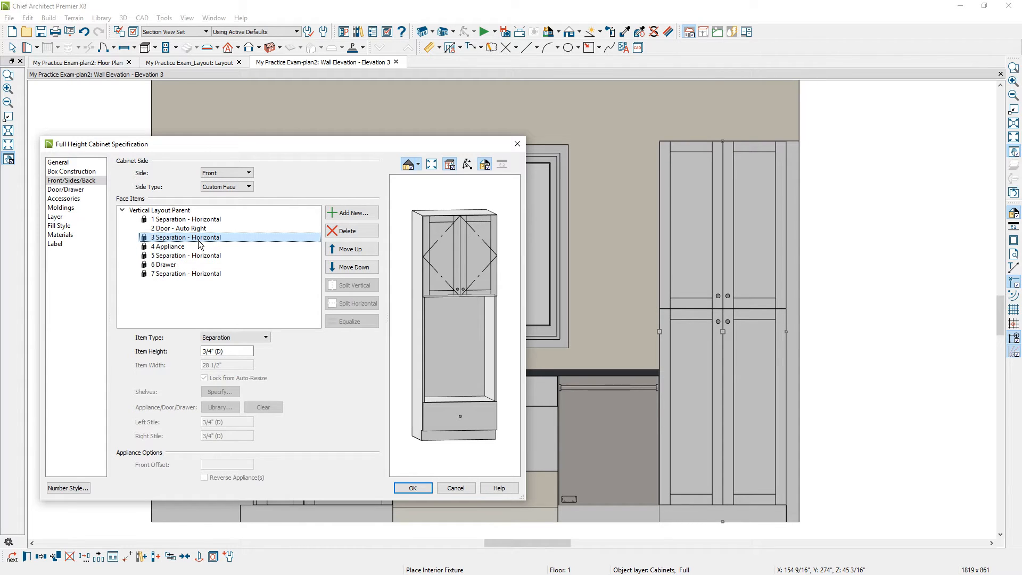
left_click(351, 212)
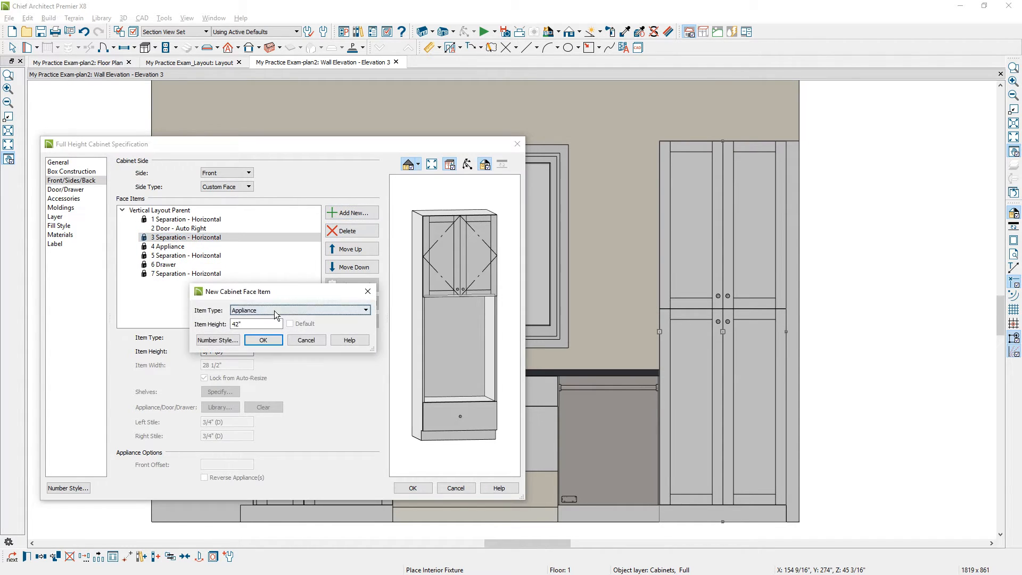
left_click(274, 311)
left_click(250, 328)
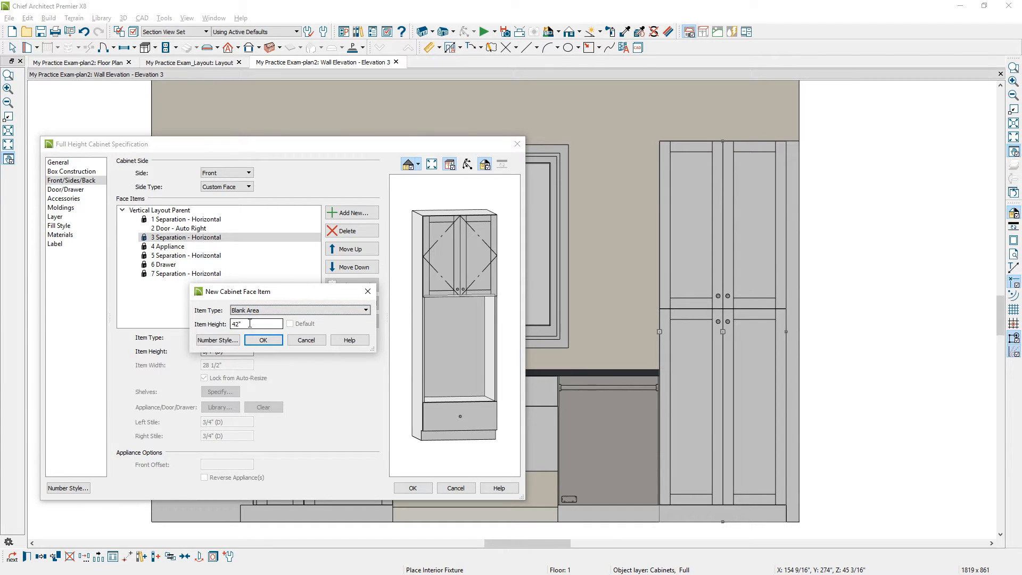
double_click(250, 323)
type("1")
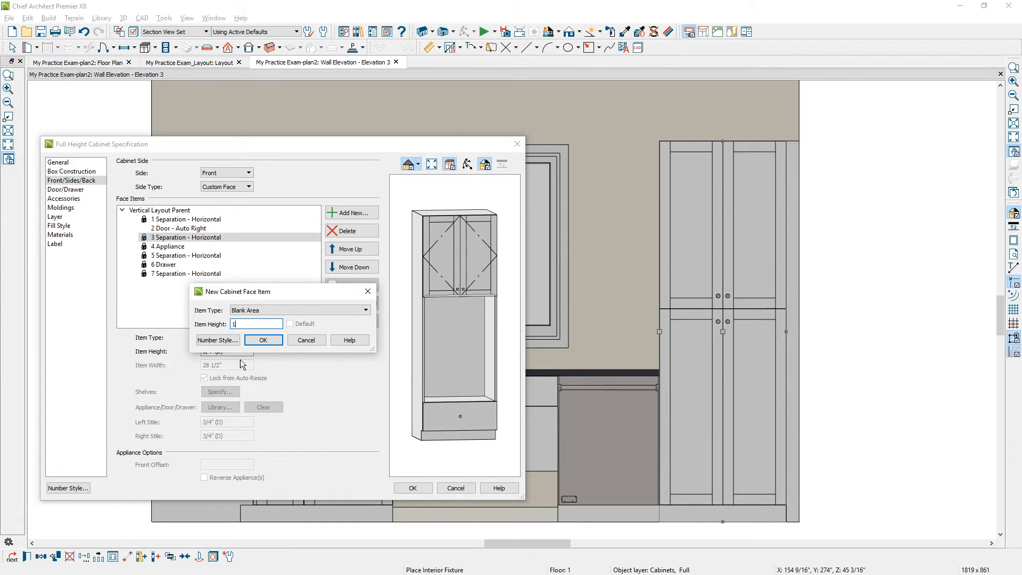
left_click(268, 342)
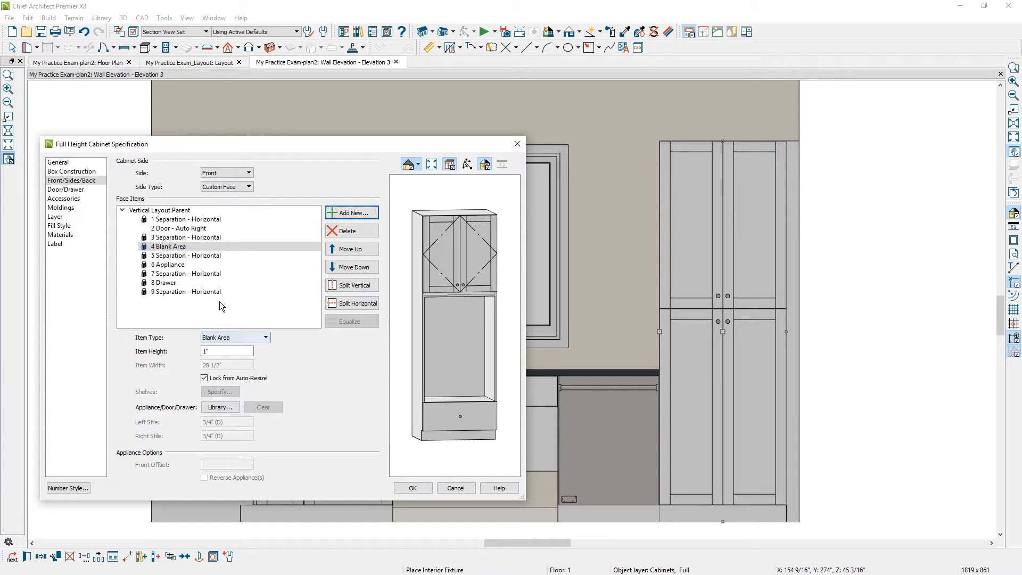
Step: Add a 1-inch blank area to the full-height cabinet's front between the appliance opening and the bottom drawer
left_click(279, 273)
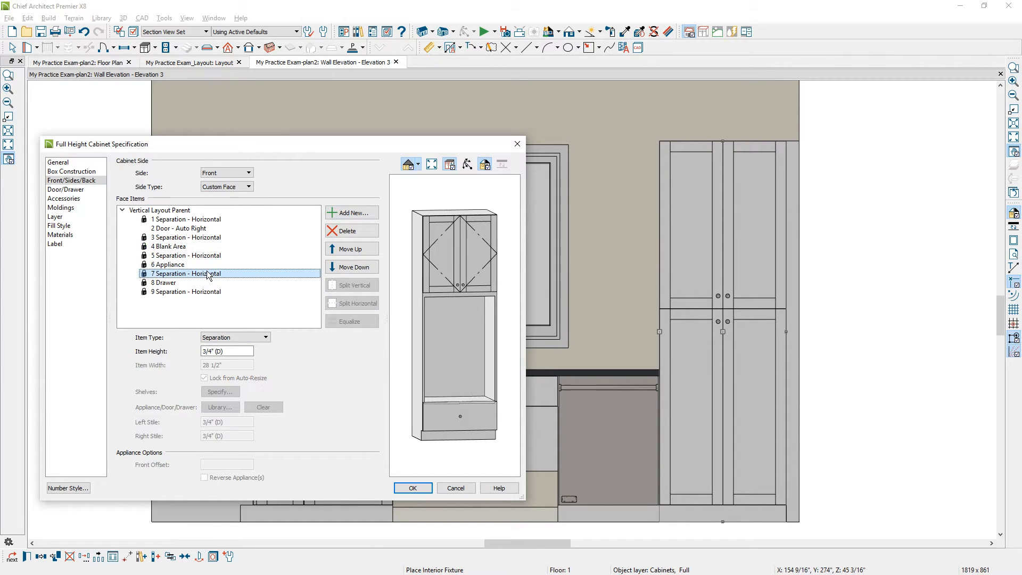
left_click(292, 264)
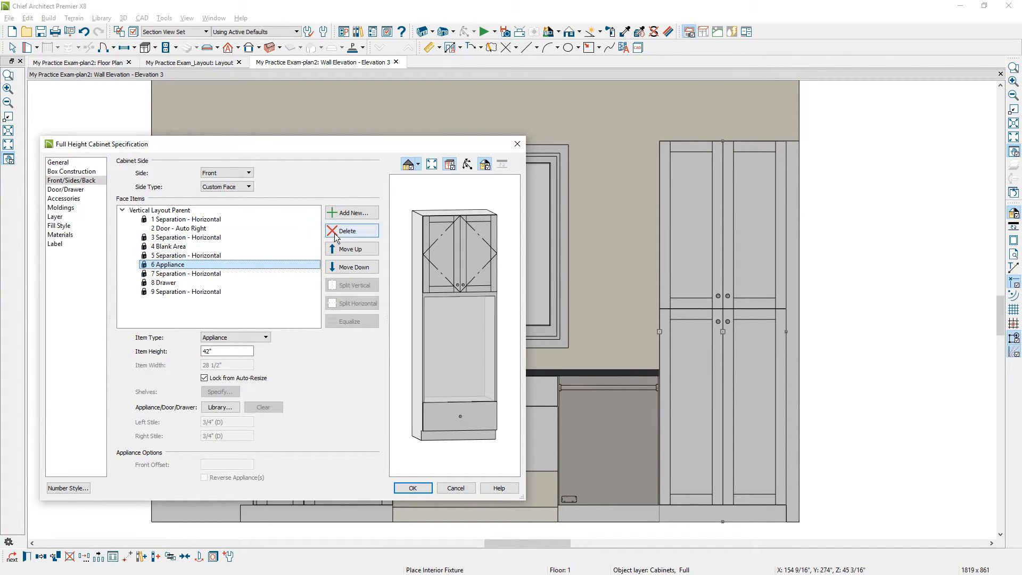
key("Down")
left_click(351, 213)
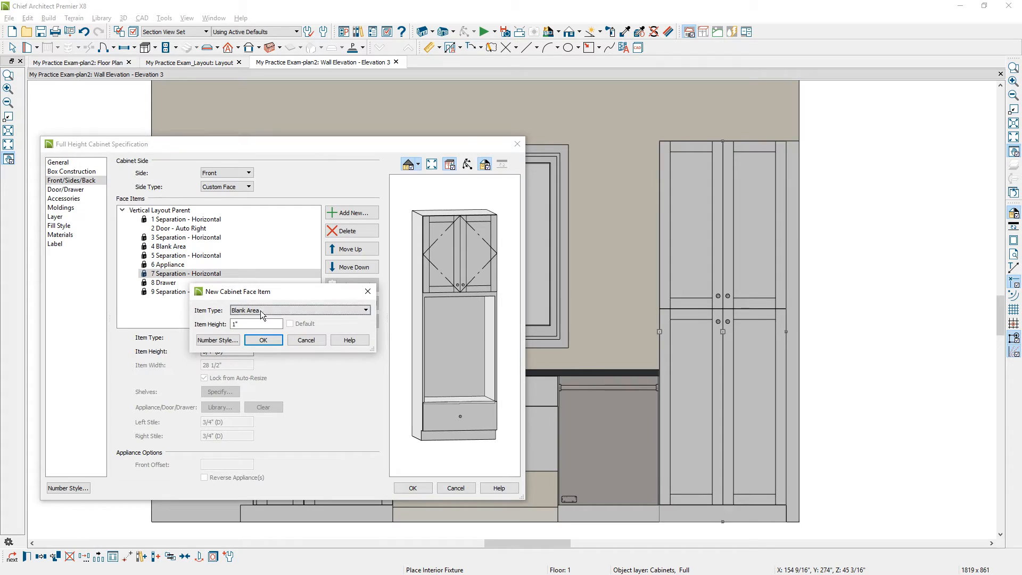
left_click(262, 339)
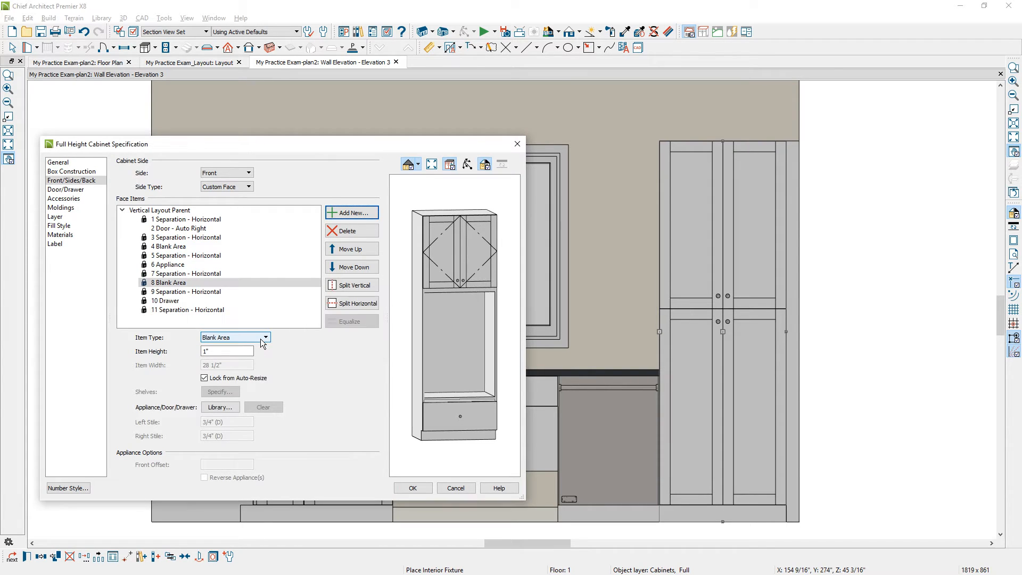
Step: Assign the Stacked 27" Oven from the core library's Wall Ovens to the full-height cabinet's appliance opening
left_click(185, 265)
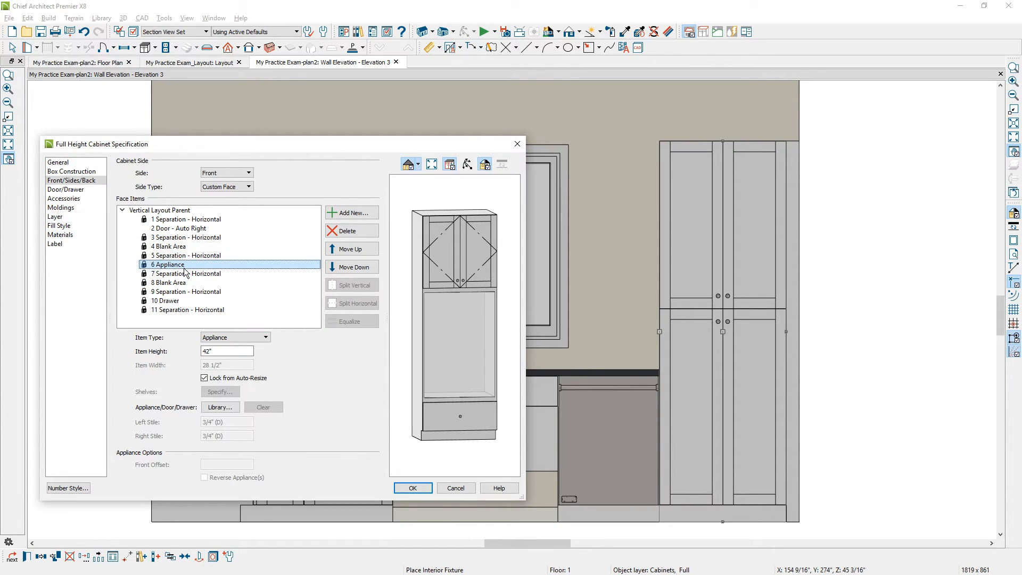
left_click(207, 408)
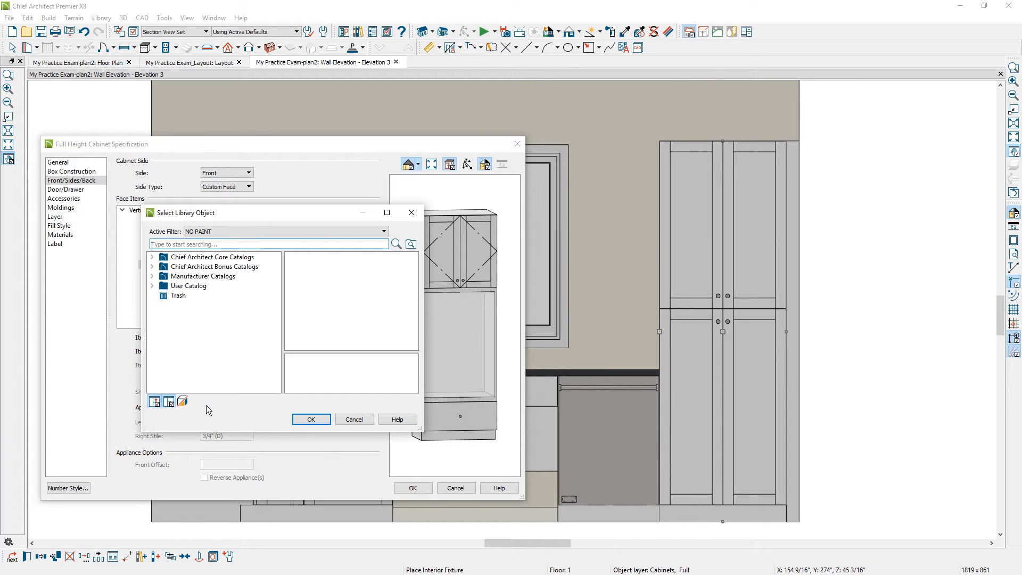
left_click(153, 257)
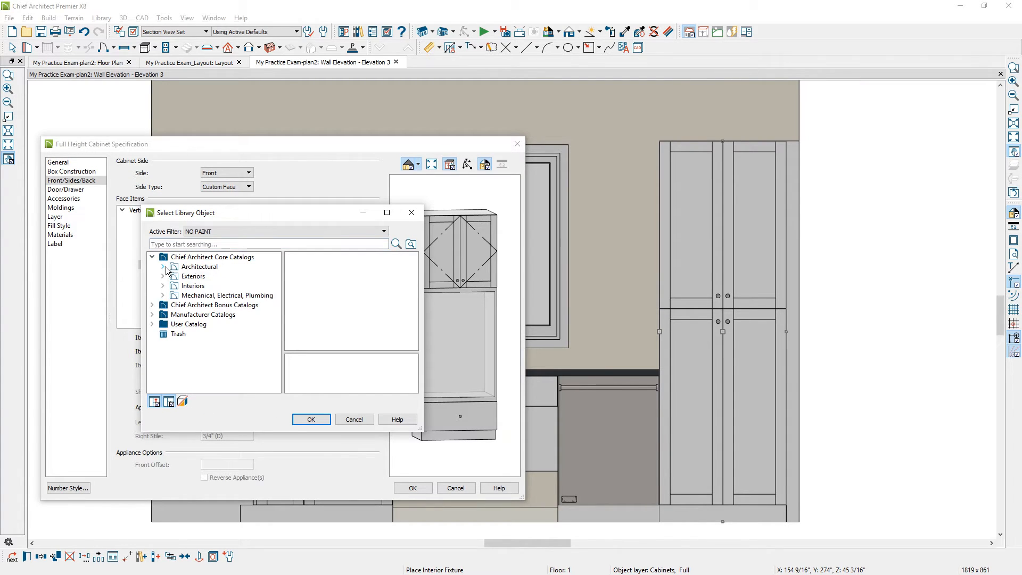
left_click(163, 267)
left_click(174, 276)
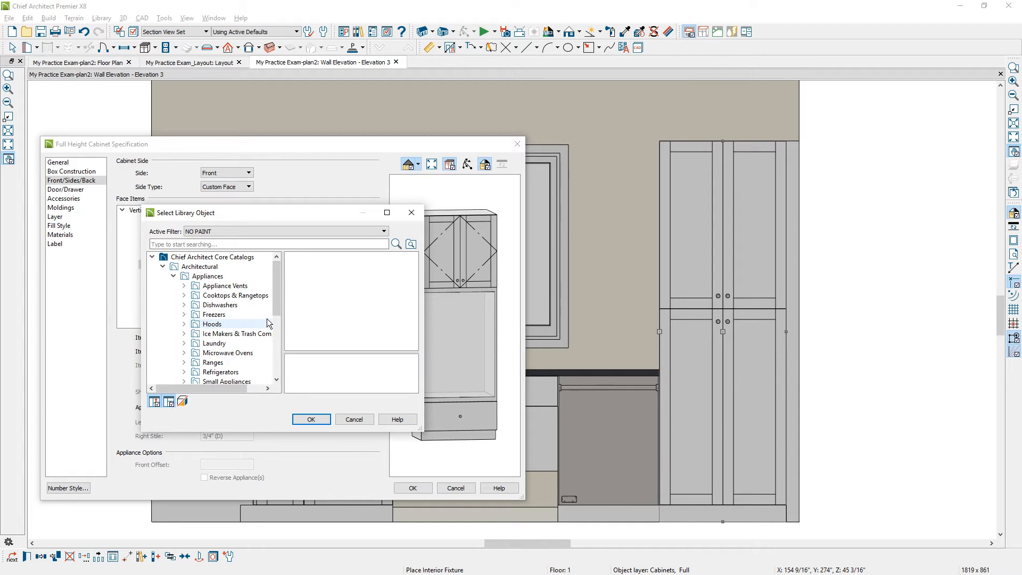
scroll(267, 322, "down", 1)
left_click(184, 363)
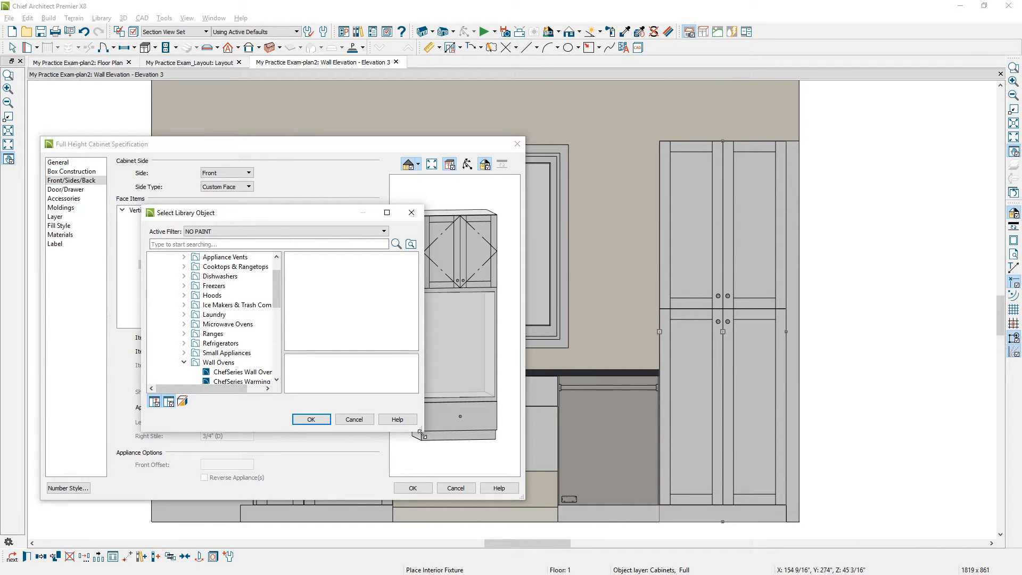
left_click_drag(420, 428, 565, 514)
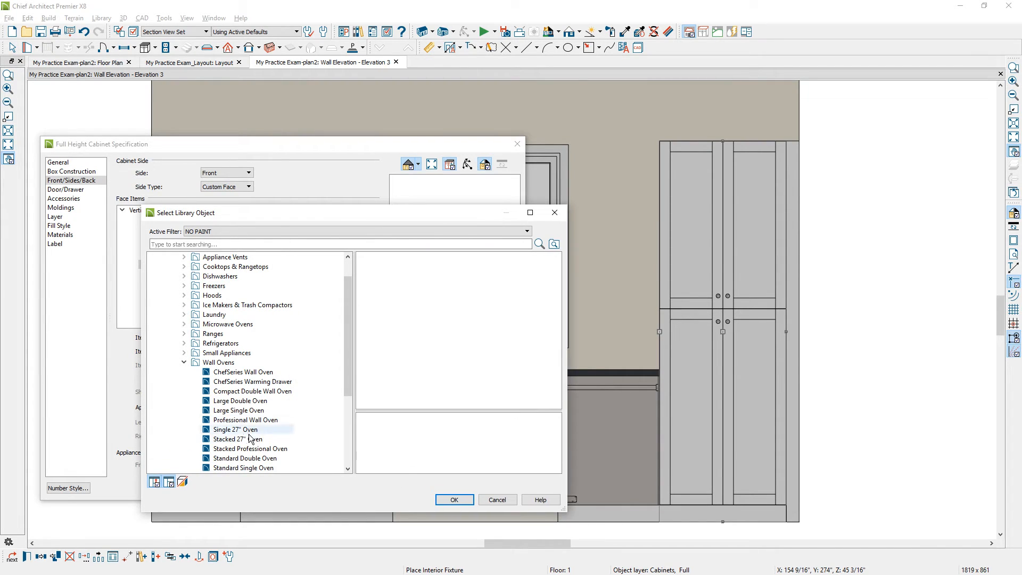
left_click(239, 431)
scroll(269, 423, "down", 1)
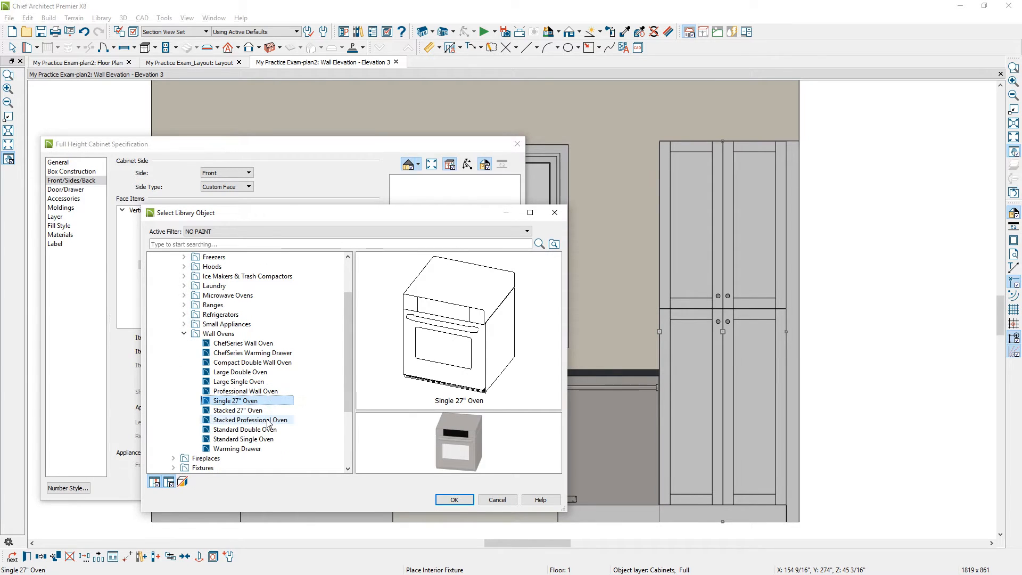
left_click(268, 411)
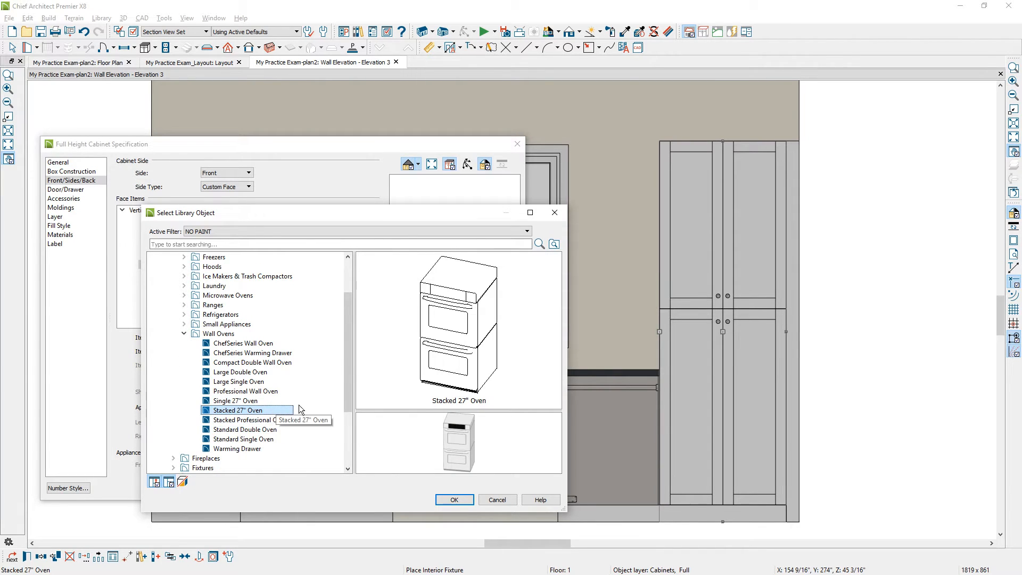
left_click(450, 499)
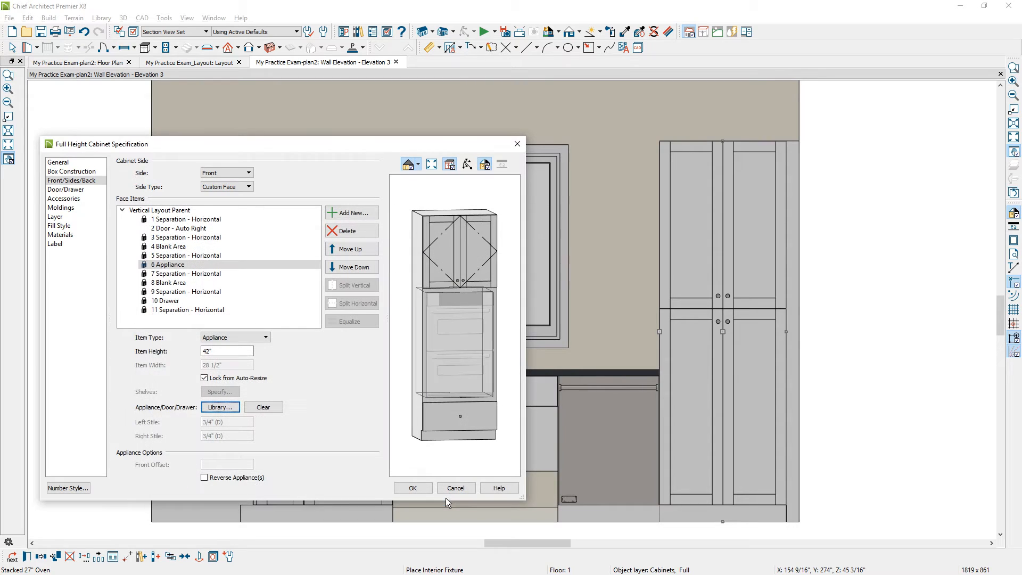
Step: Dismiss the oven library selection and apply the full-height cabinet's specification changes
key("Return")
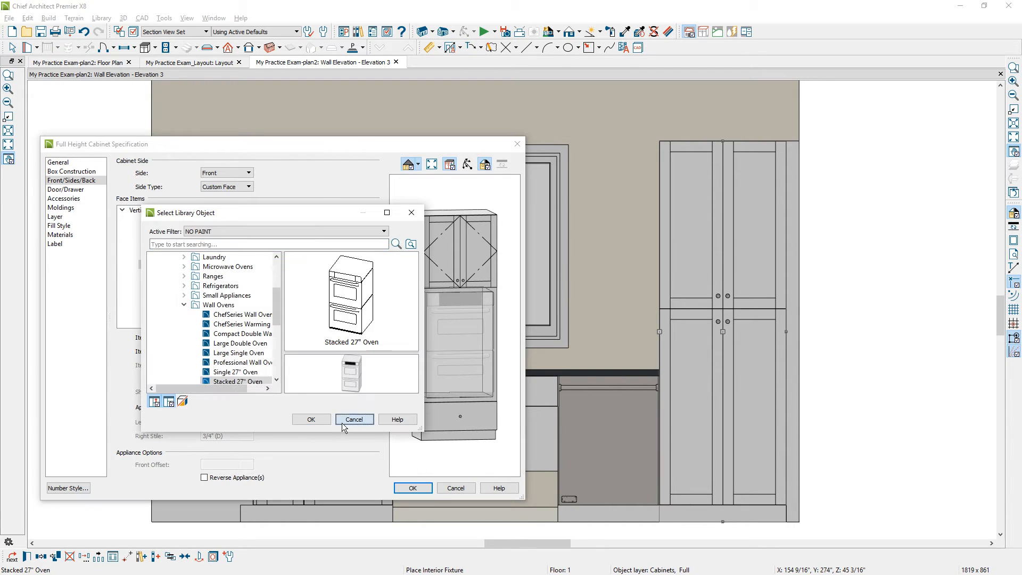
left_click(342, 423)
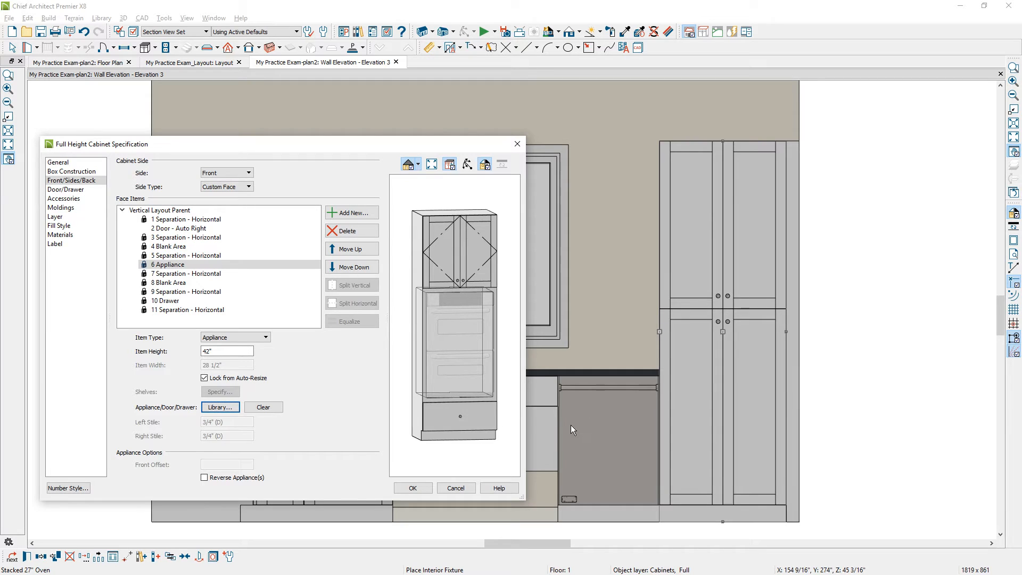
left_click(413, 488)
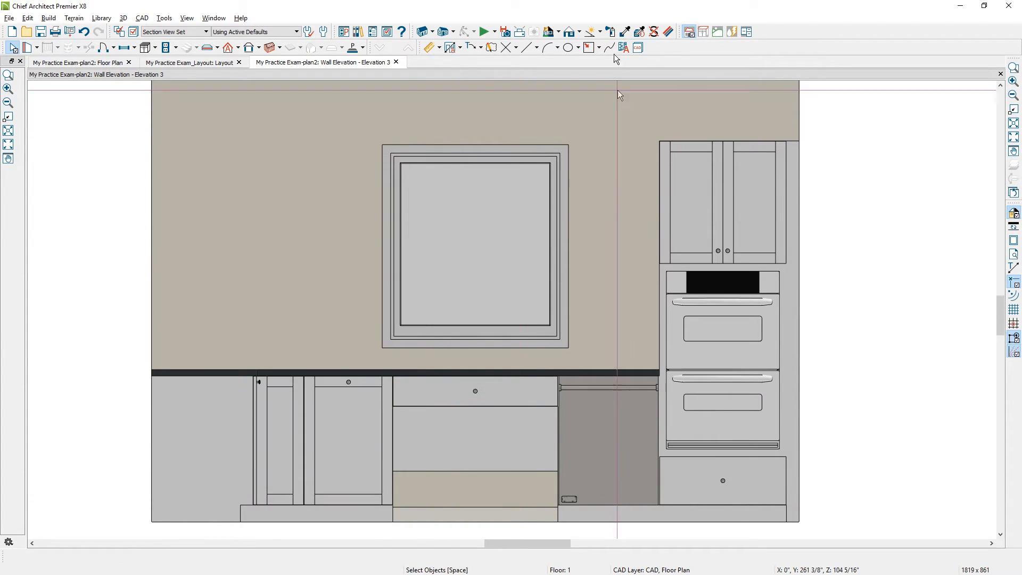
Step: Use the Material Eyedropper to copy the dishwasher's Stainless Steel Brushed material onto the stacked oven
left_click(625, 31)
left_click(628, 415)
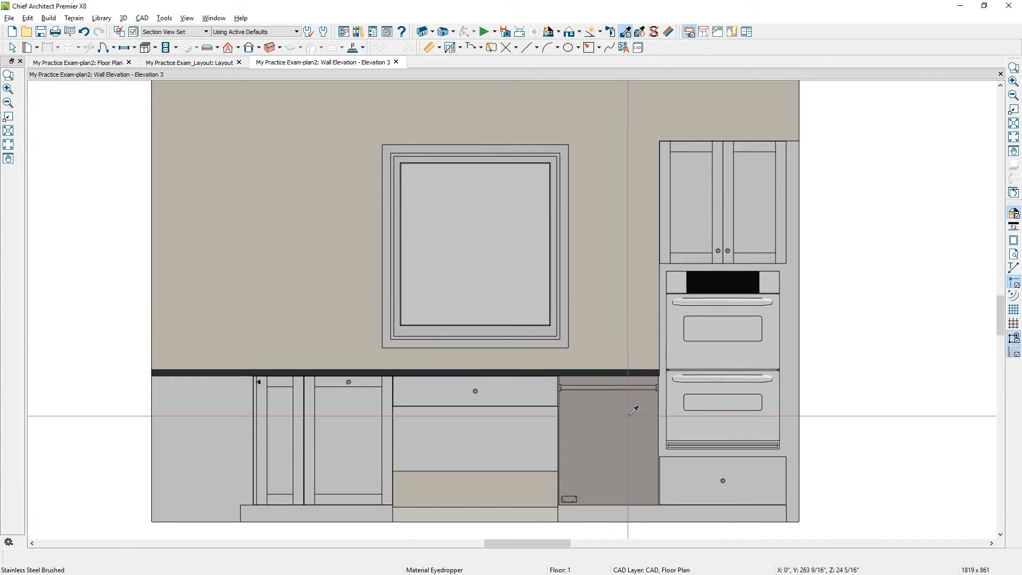
left_click(676, 424)
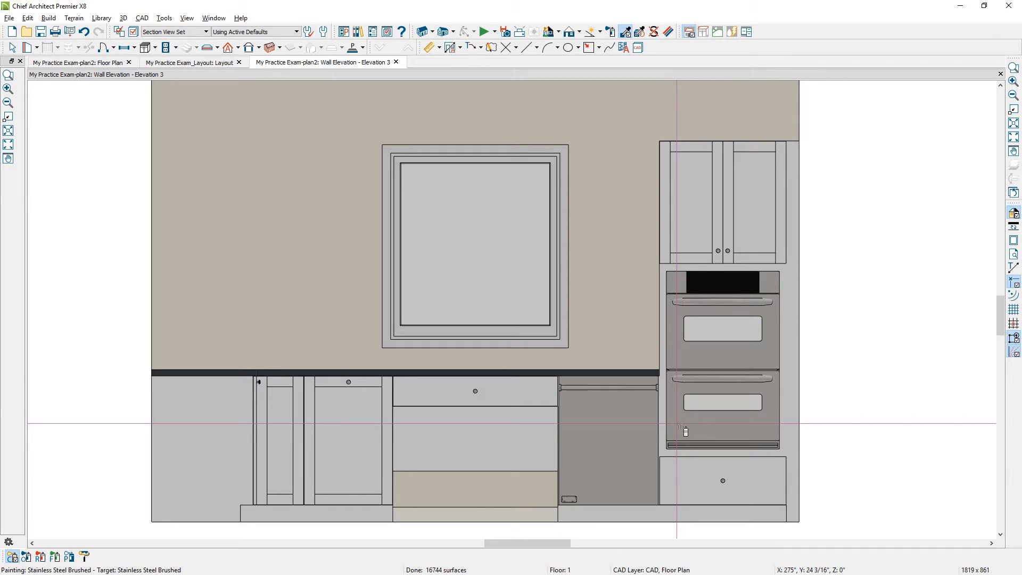
Step: Place a wall cabinet above the dishwasher against the oven cabinet and narrow it from the window side to 18 inches
left_click(155, 48)
left_click(170, 70)
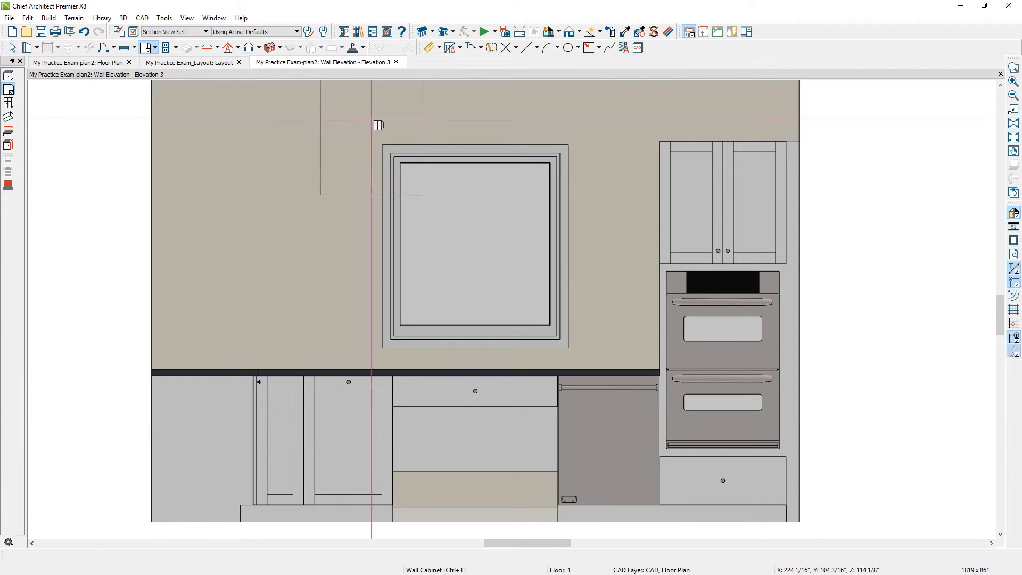
left_click(637, 211)
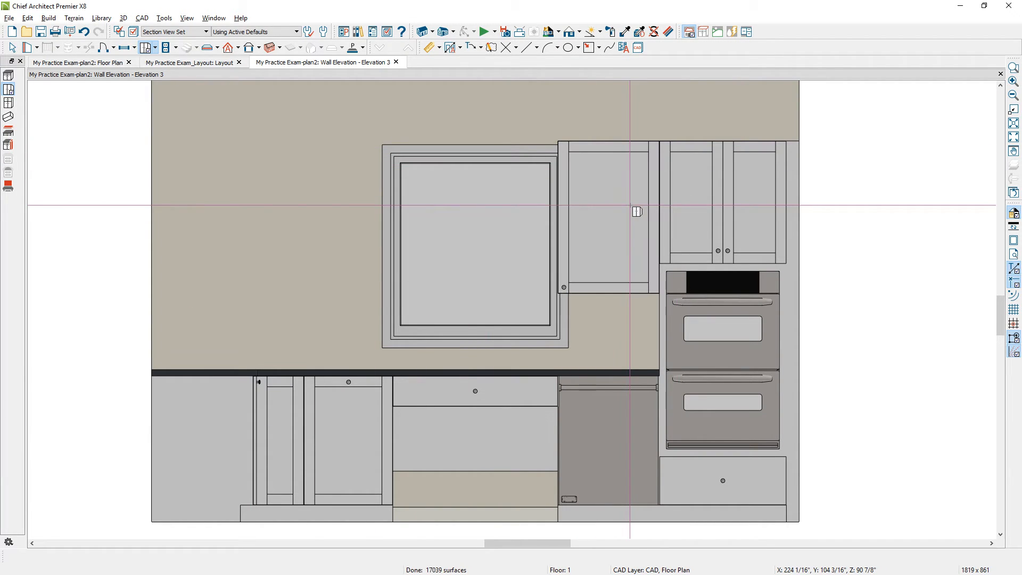
left_click(633, 211)
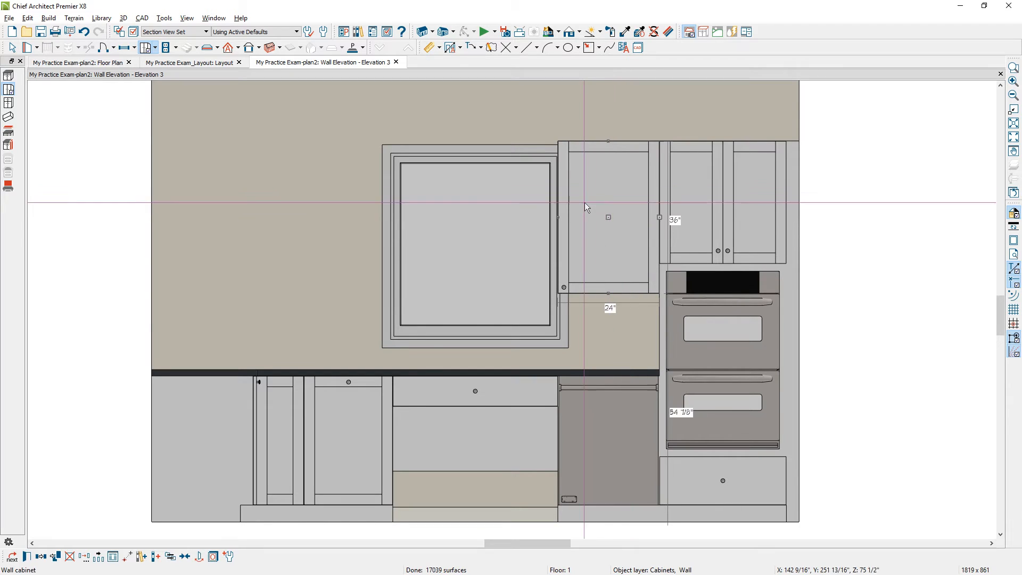
left_click_drag(560, 217, 583, 224)
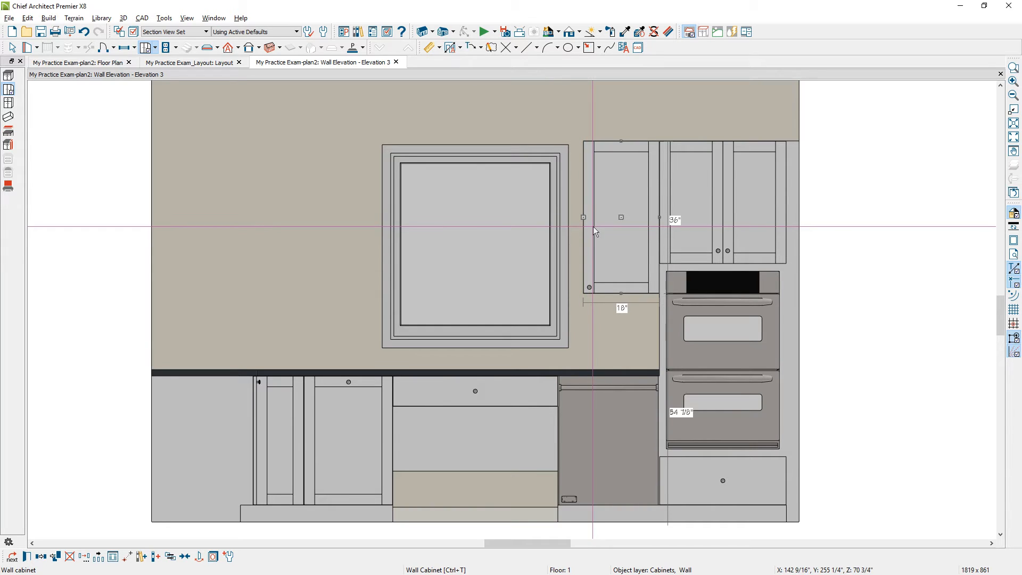
Step: Reflect a copy of the 18-inch wall cabinet about the window and widen the copy away from the window to 27 inches
left_click(41, 557)
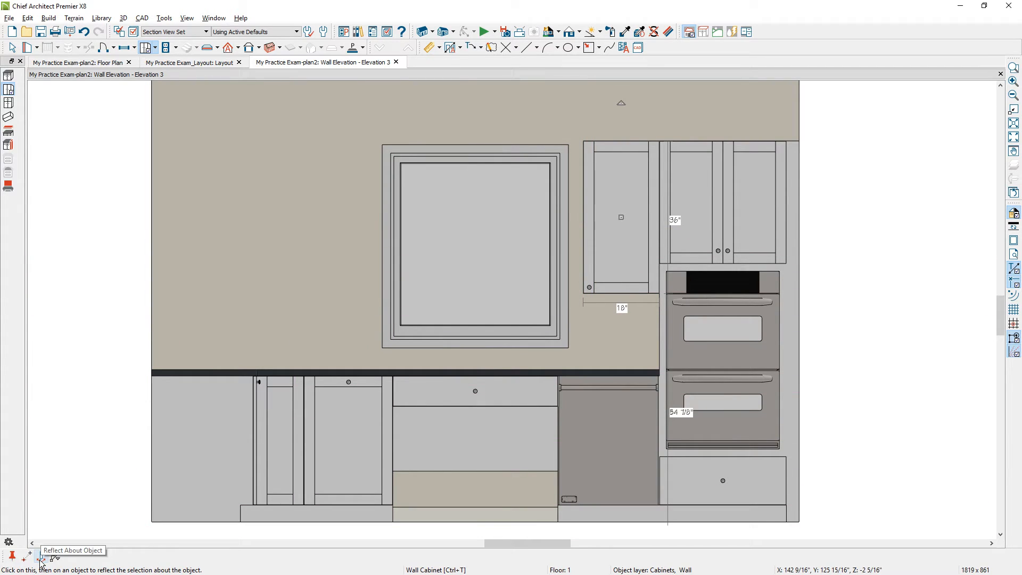
left_click(41, 557)
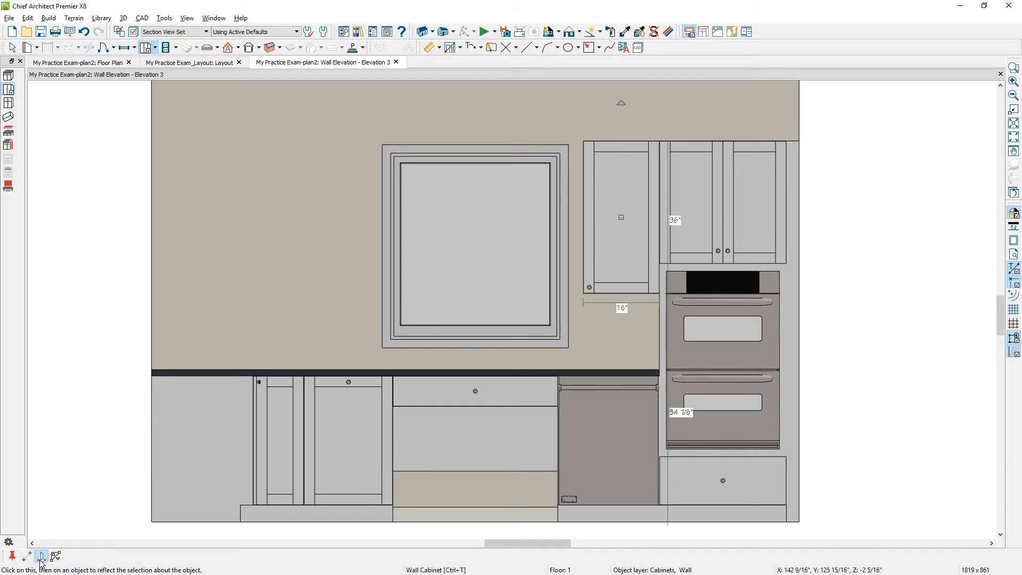
left_click(481, 339)
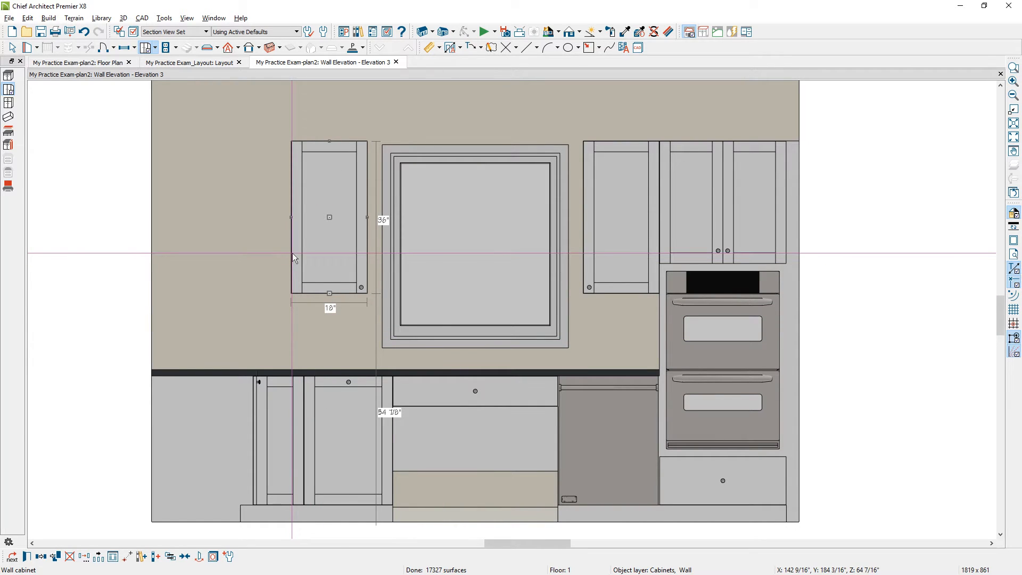
left_click_drag(289, 213, 259, 219)
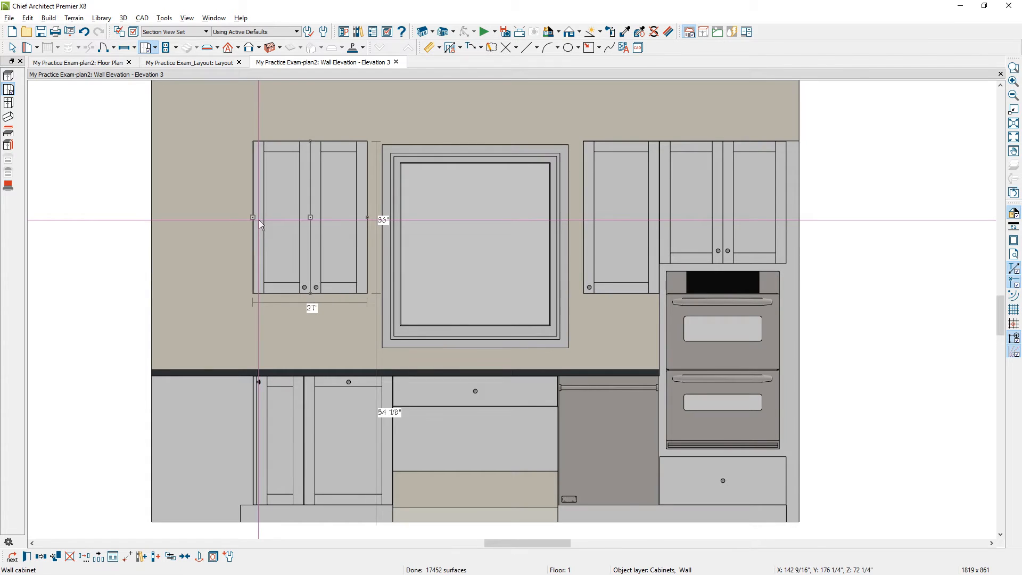
key("Escape")
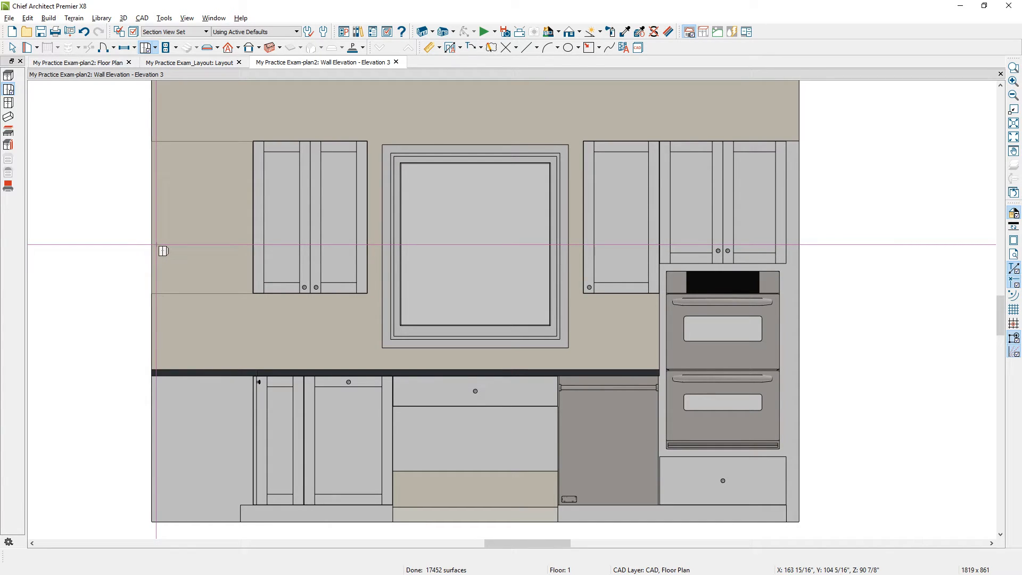
Step: Place a corner wall cabinet in the floor plan's corner beside W2736 and turn off its Diagonal option
left_click(101, 63)
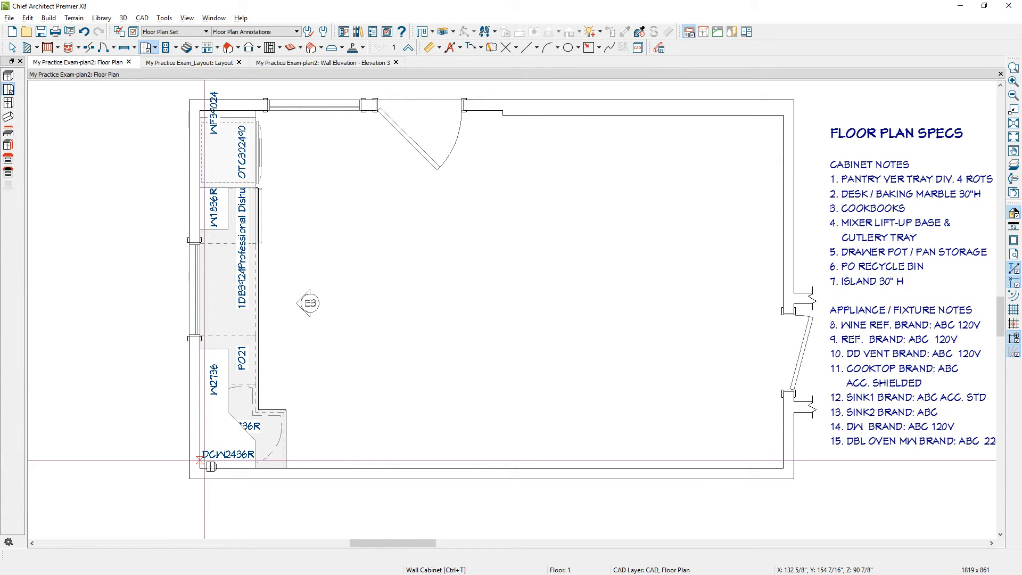
left_click(205, 466)
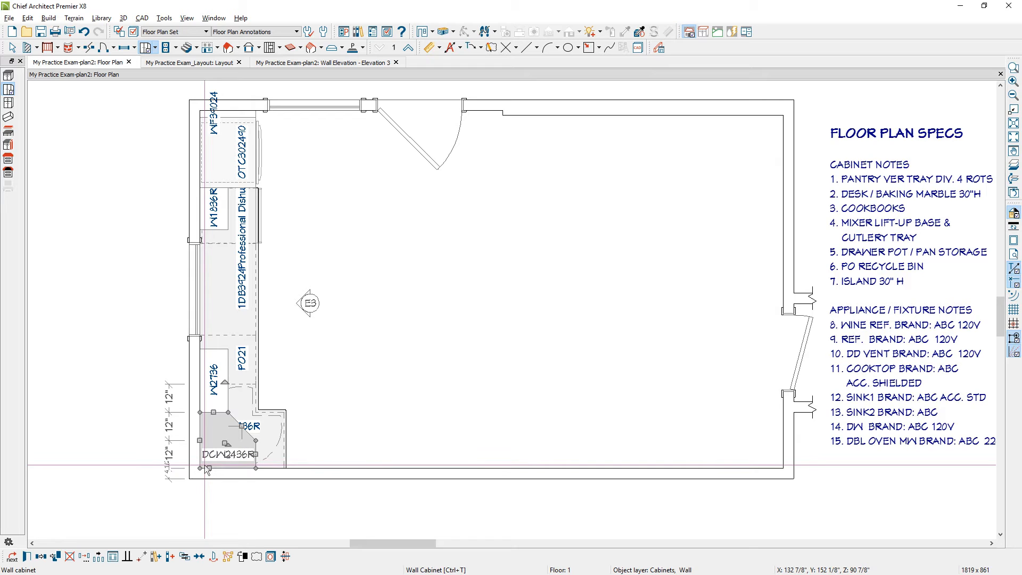
double_click(207, 469)
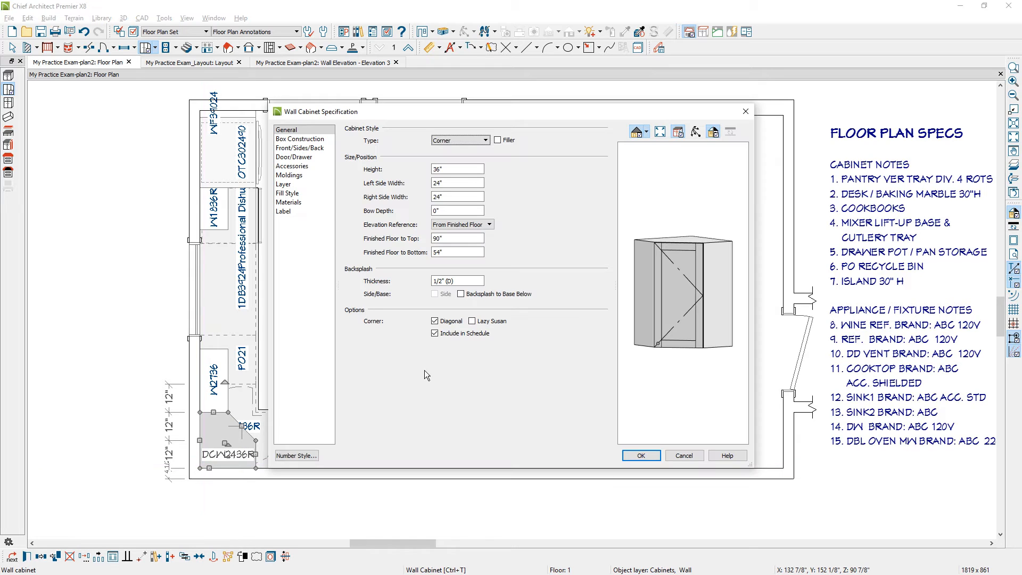
left_click(435, 321)
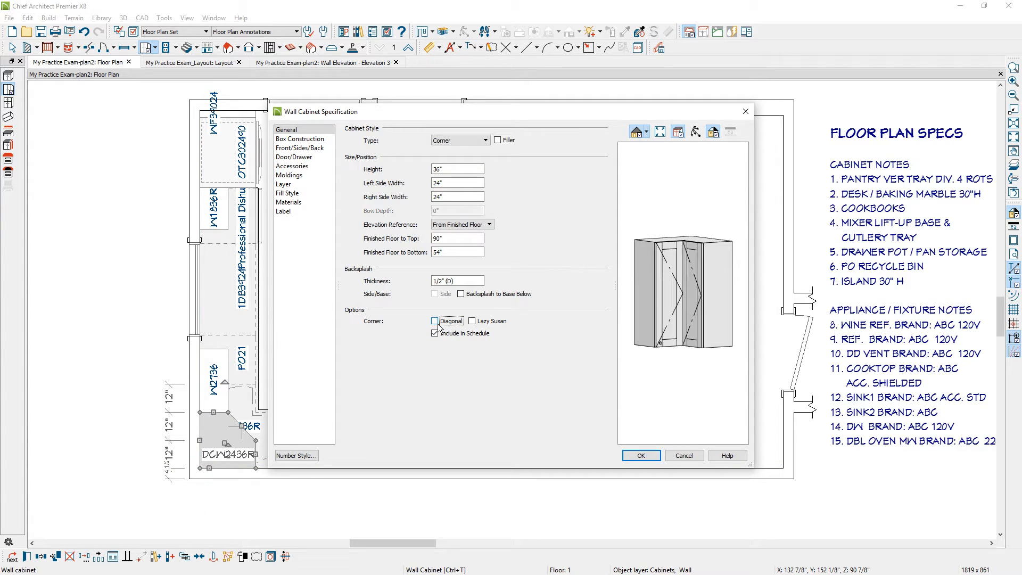
key("Return")
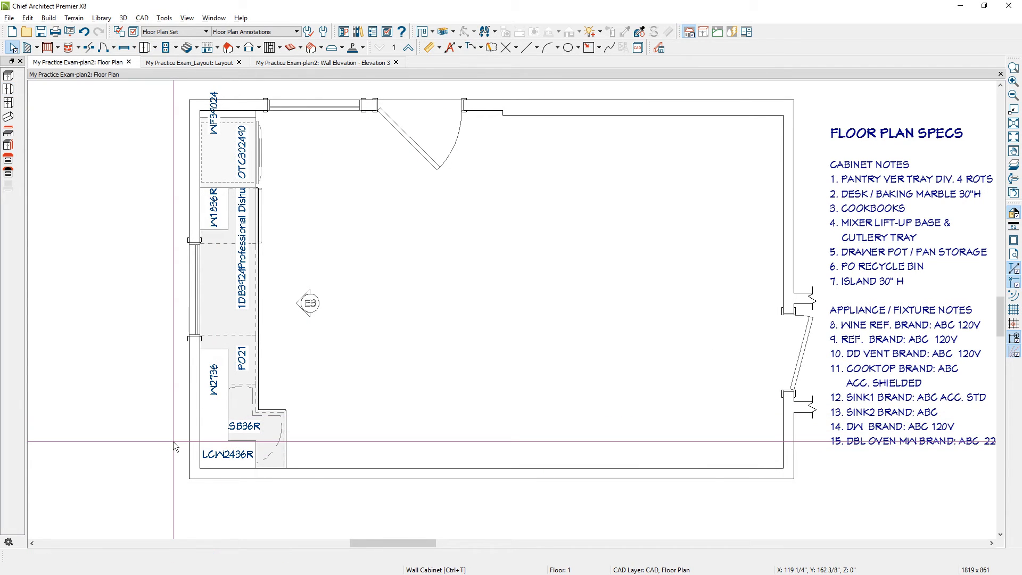
Step: Move the corner base cabinet's LSB36R label clear of the wall cabinets so it can be read in full
scroll(216, 458, "up", 3)
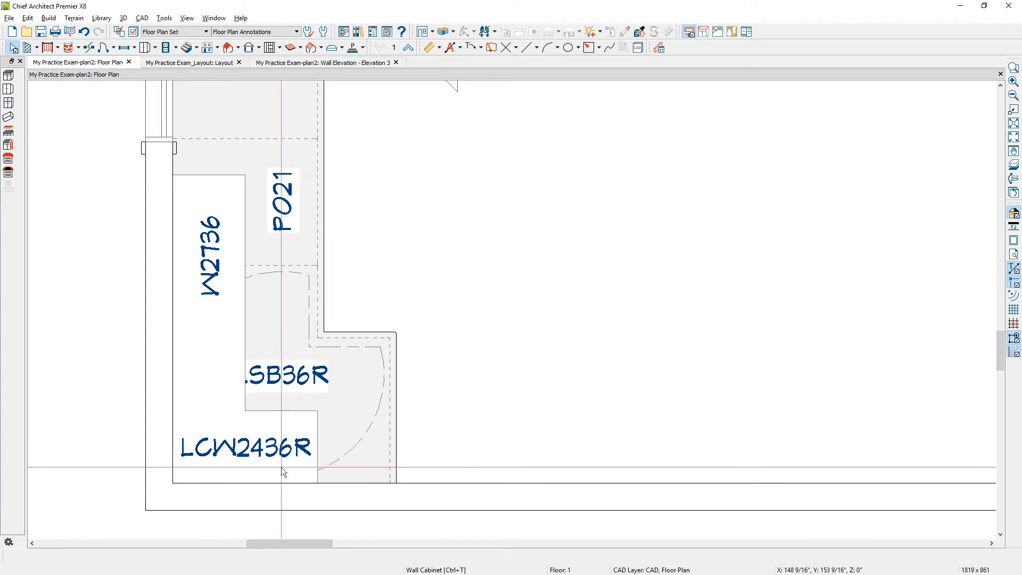
left_click(360, 469)
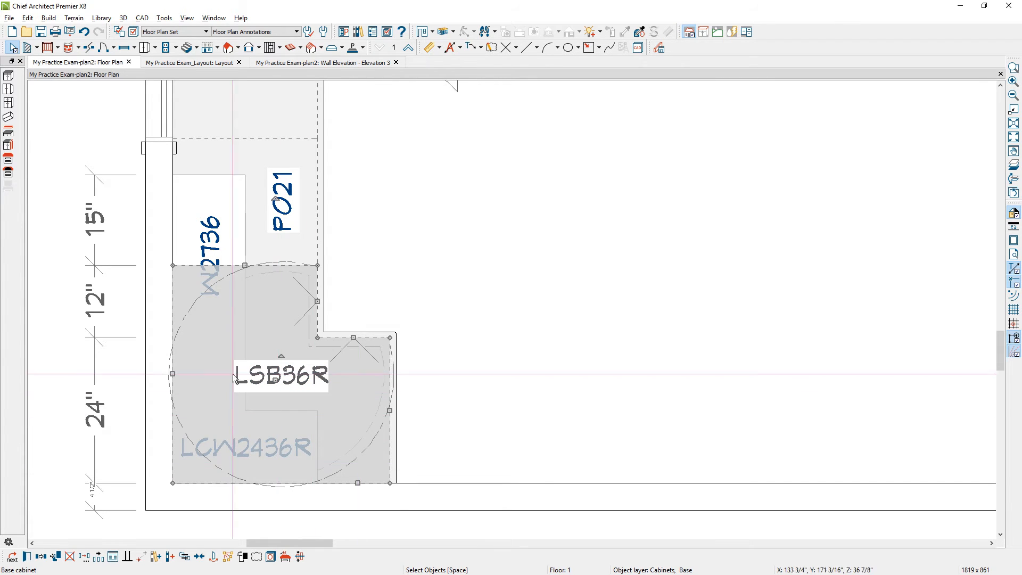
scroll(360, 469, "up", 3)
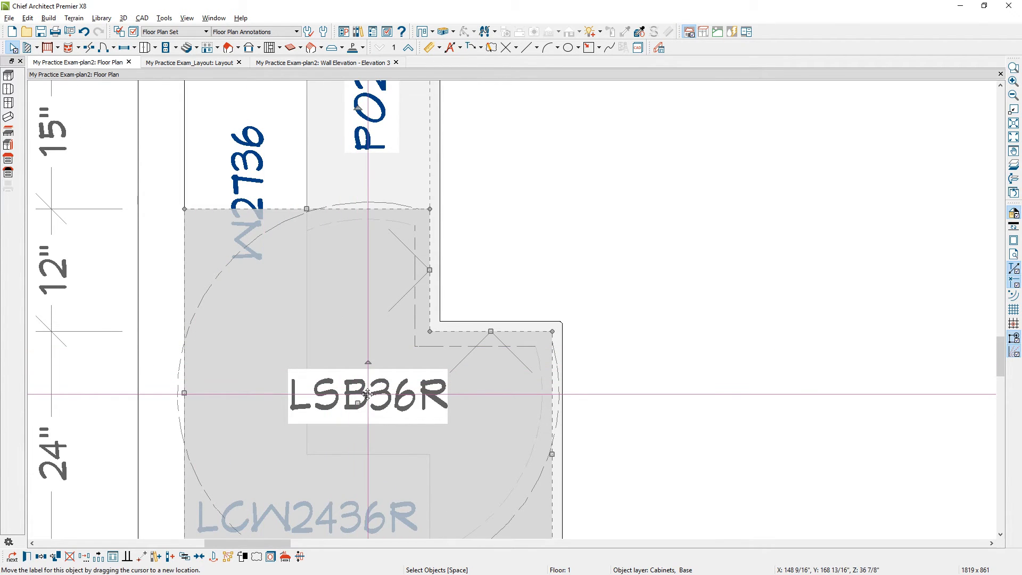
scroll(371, 405, "up", 3)
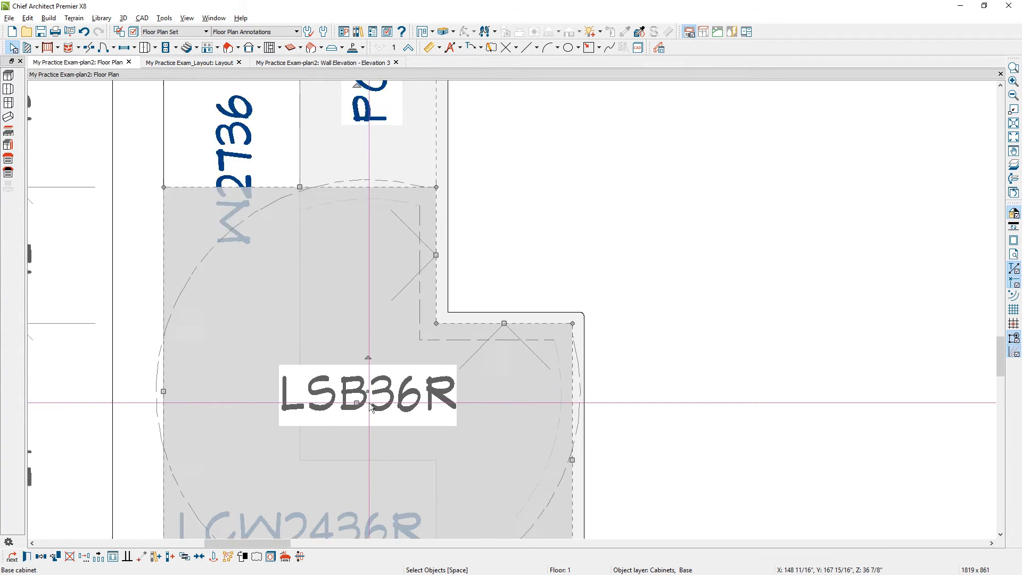
scroll(370, 407, "up", 2)
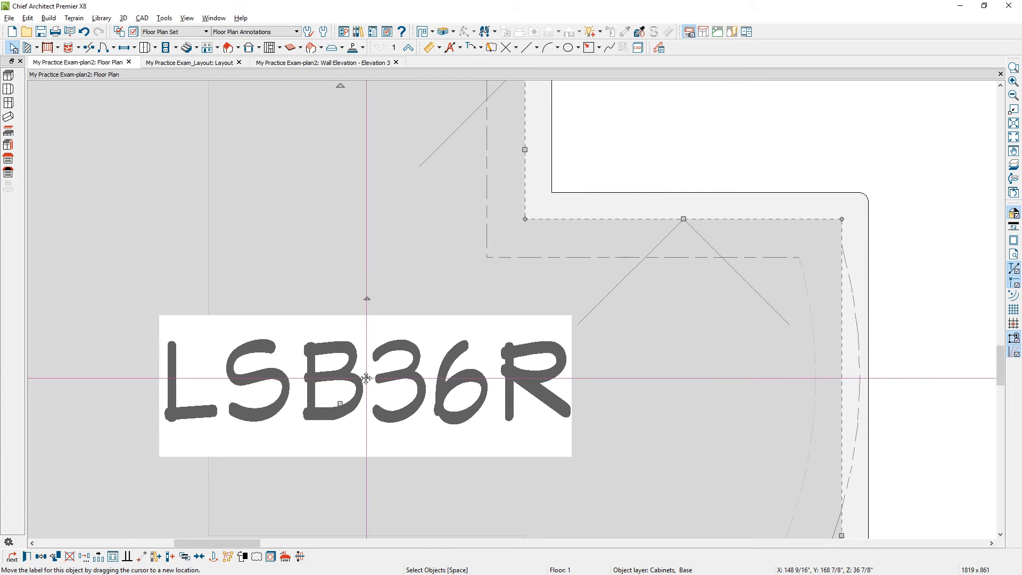
left_click_drag(366, 378, 437, 420)
scroll(438, 421, "down", 5)
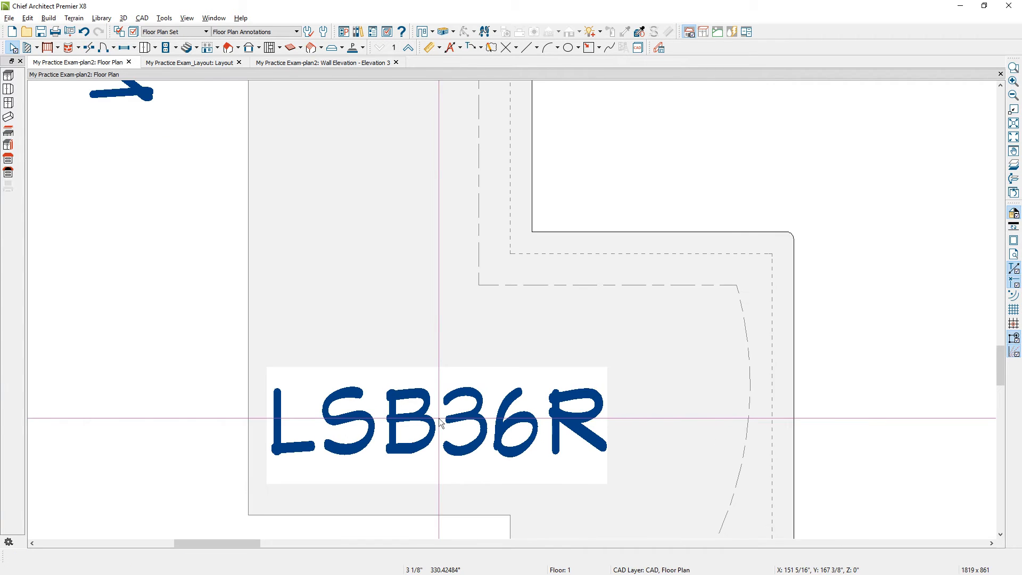
scroll(437, 424, "down", 4)
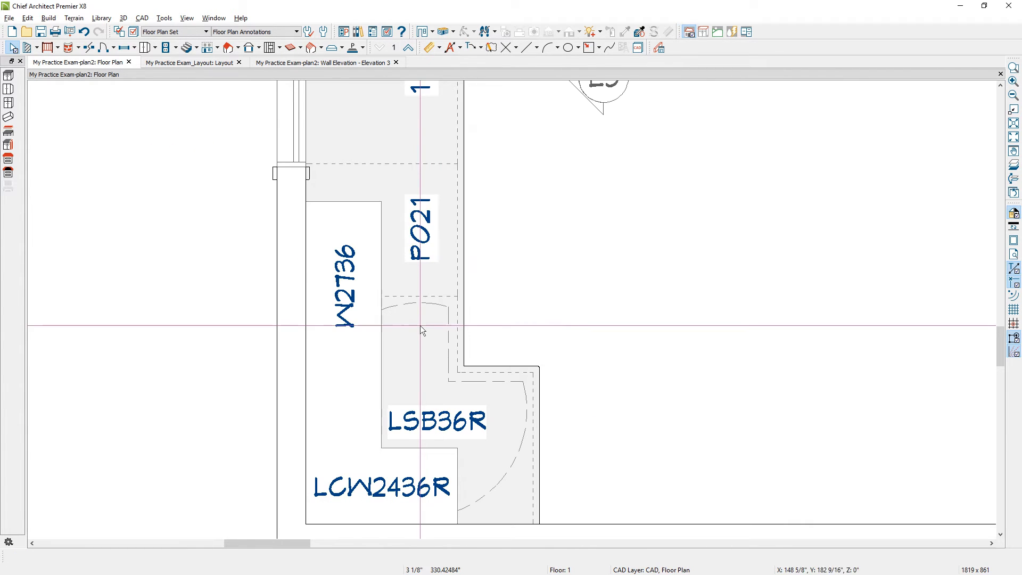
Step: Replace the dishwasher cabinet's automatic label with the specified label DW
middle_click_drag(430, 244, 419, 483)
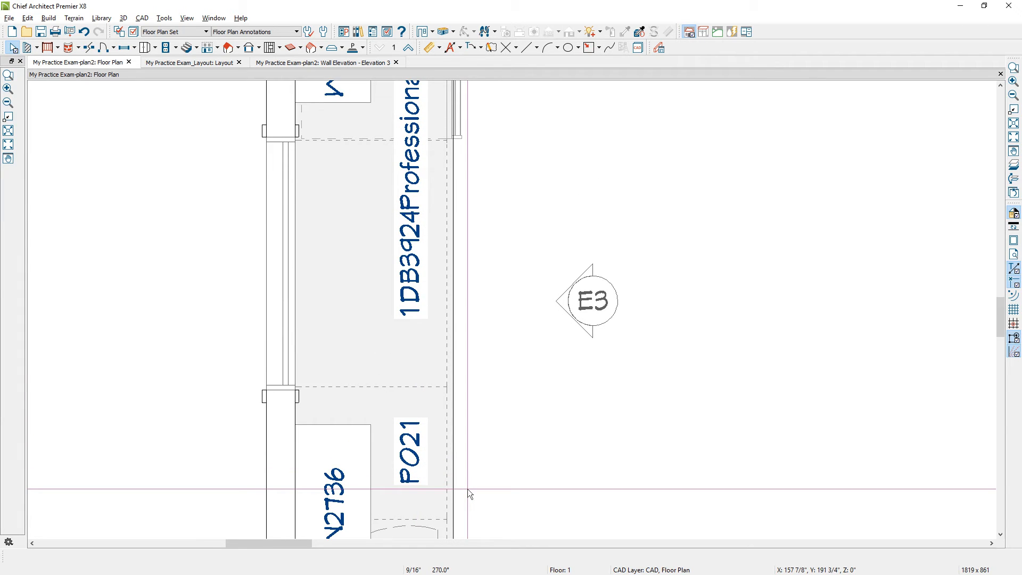
middle_click_drag(476, 296, 475, 404)
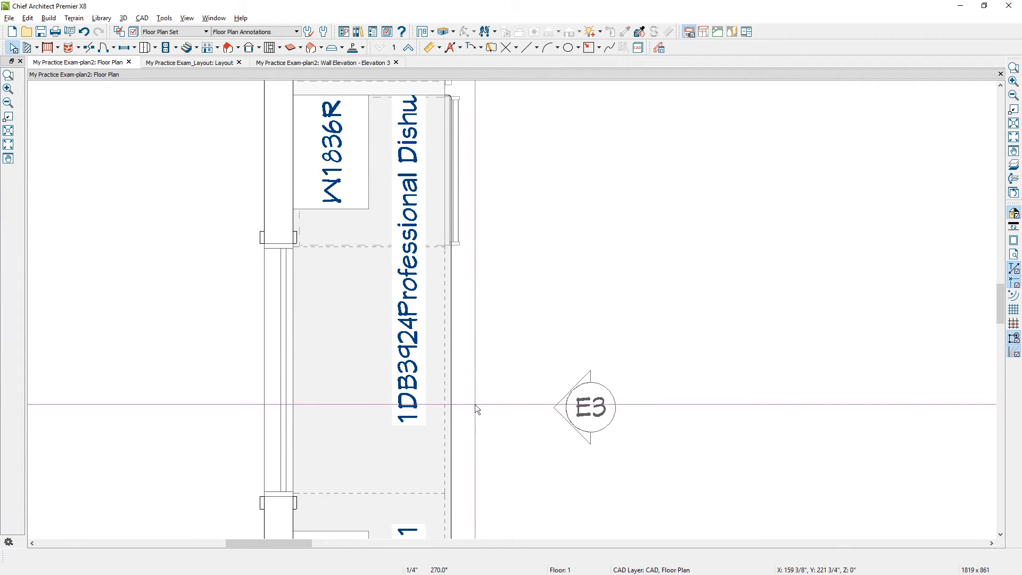
left_click(324, 413)
middle_click_drag(532, 278, 528, 397)
left_click(462, 341)
left_click(427, 317)
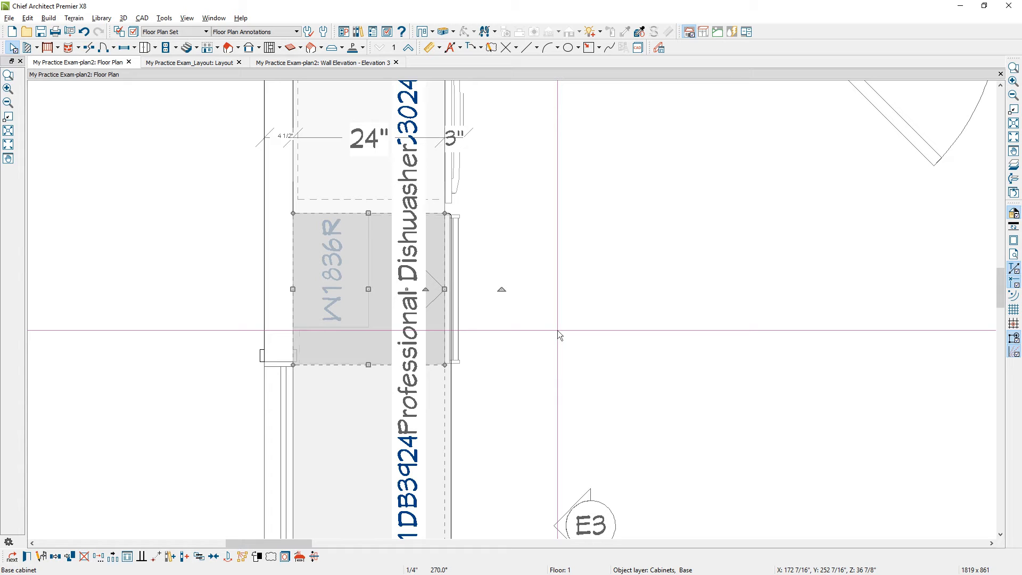
key("ctrl+e")
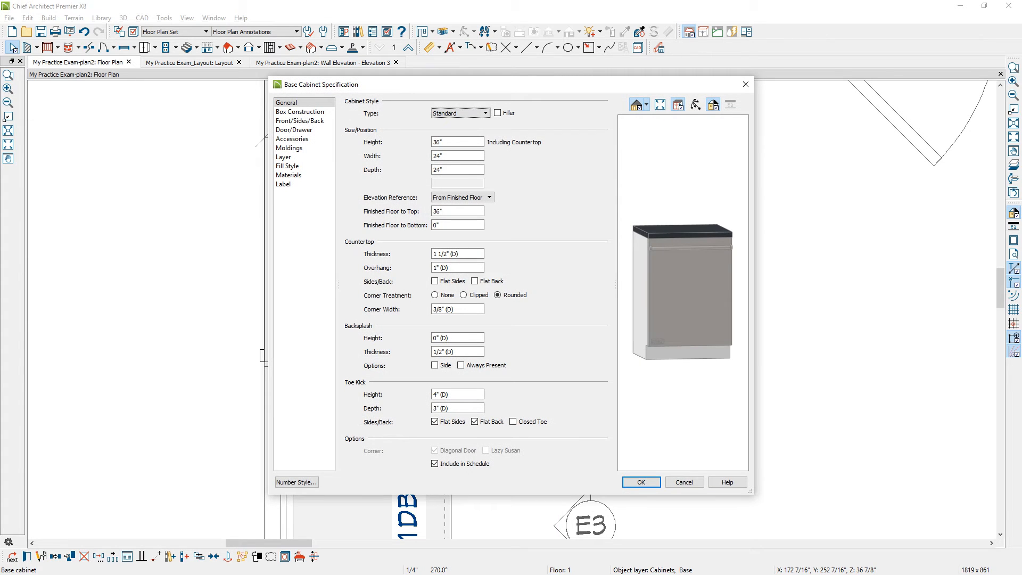
left_click(291, 187)
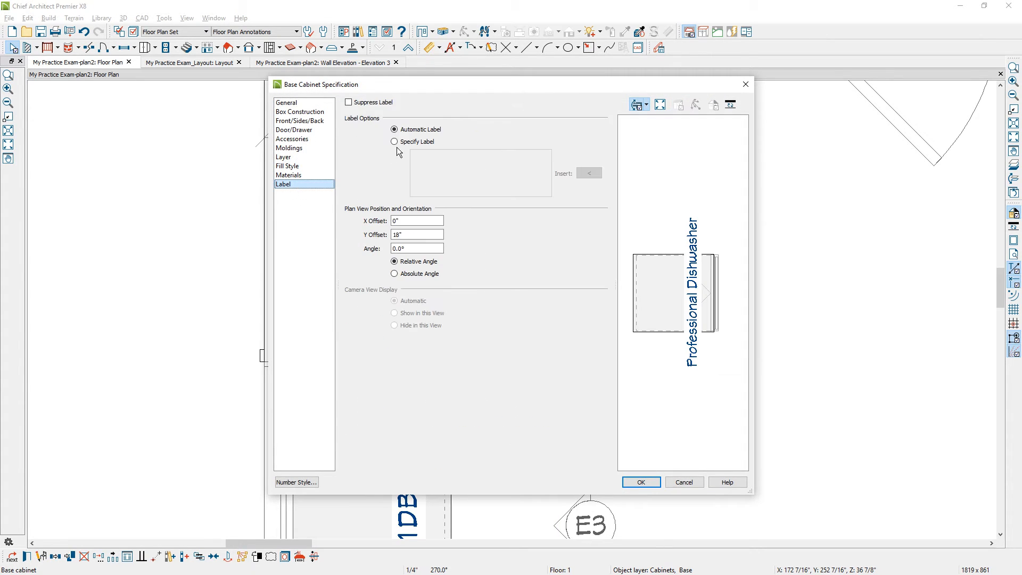
left_click(398, 145)
left_click_drag(480, 162, 394, 157)
type("D")
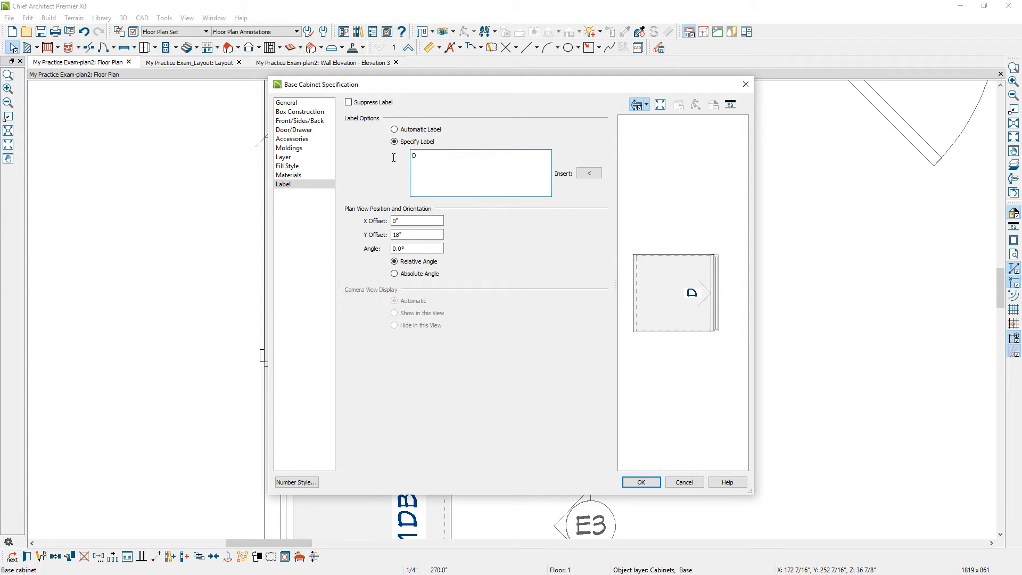
type("W")
left_click(641, 481)
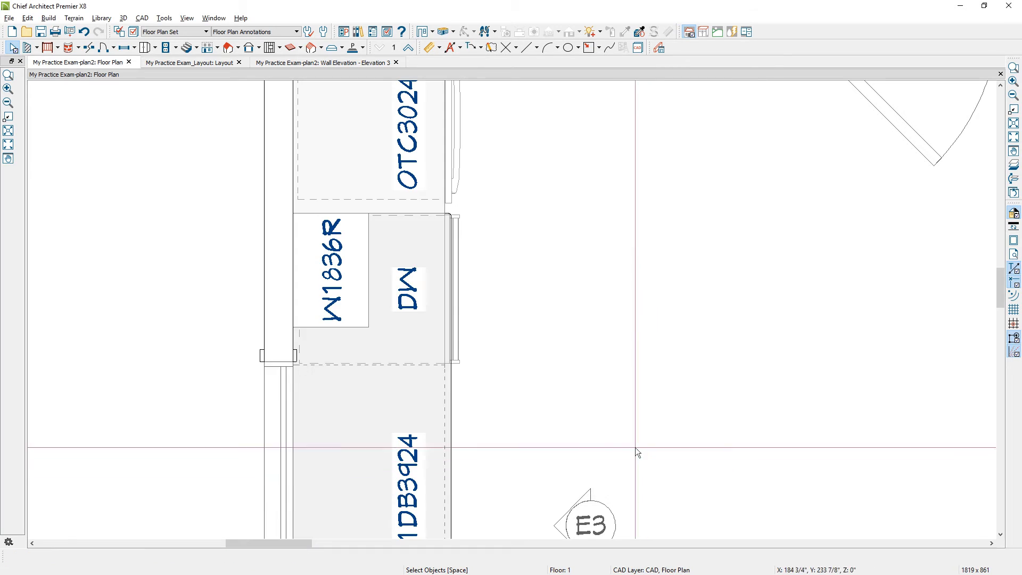
Step: Replace the automatic label of the filler beside the oven cabinet with the specified label WF3
left_click_drag(551, 248, 546, 403)
key("space")
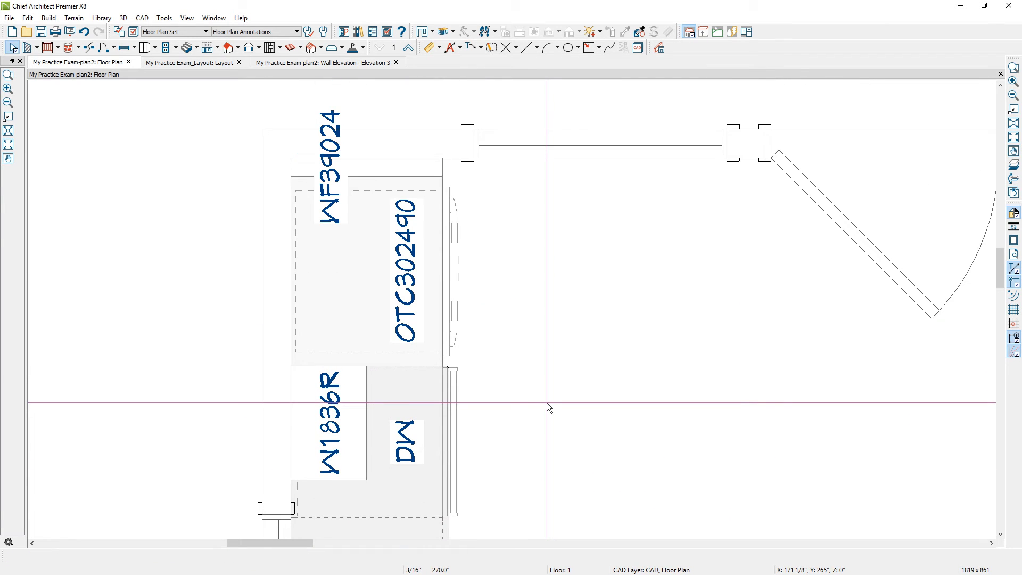
left_click(413, 172)
double_click(413, 172)
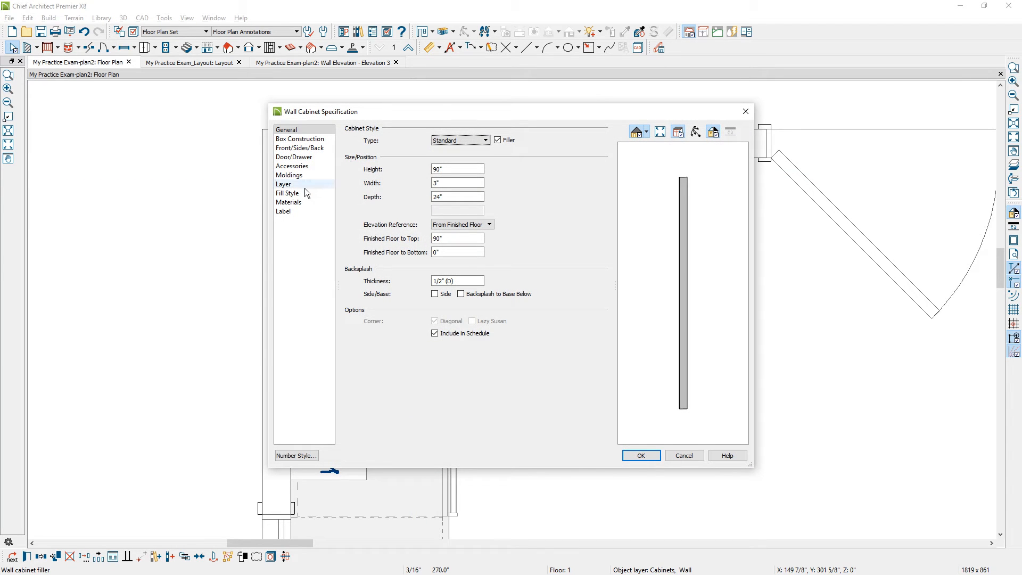
left_click(298, 212)
left_click(416, 169)
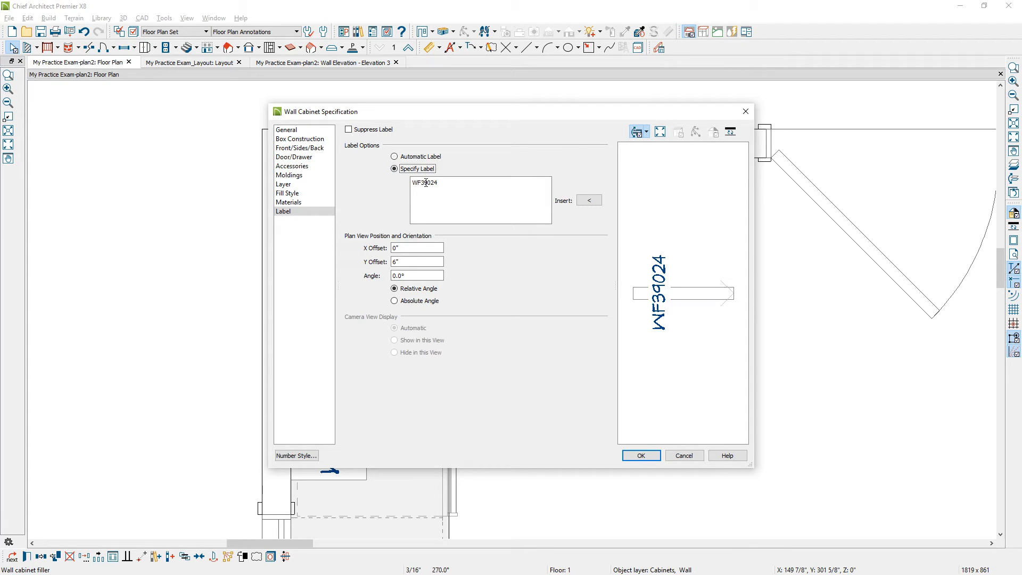
left_click_drag(431, 183, 476, 181)
key("BackSpace")
key("BackSpace")
key("BackSpace")
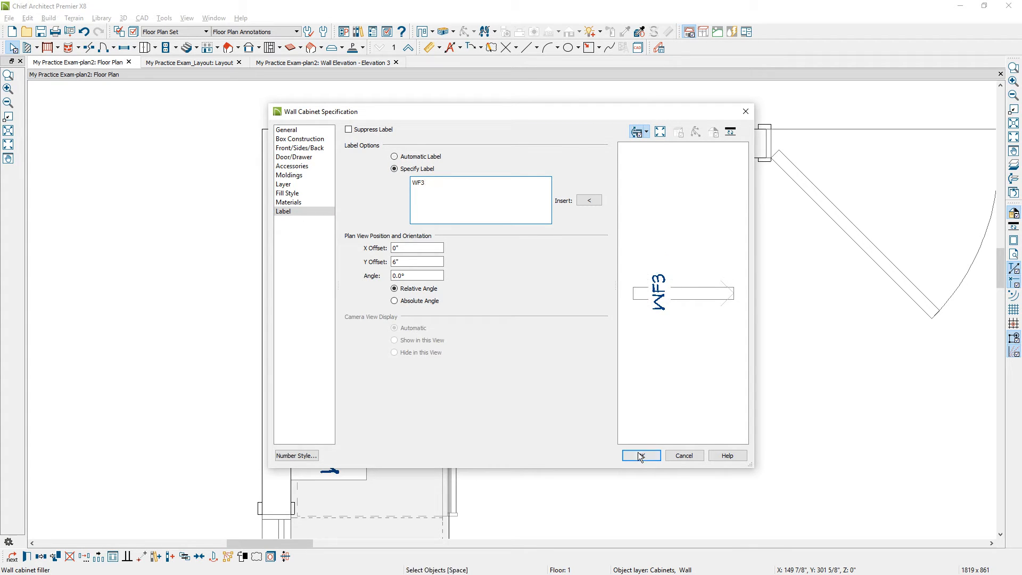
left_click(638, 452)
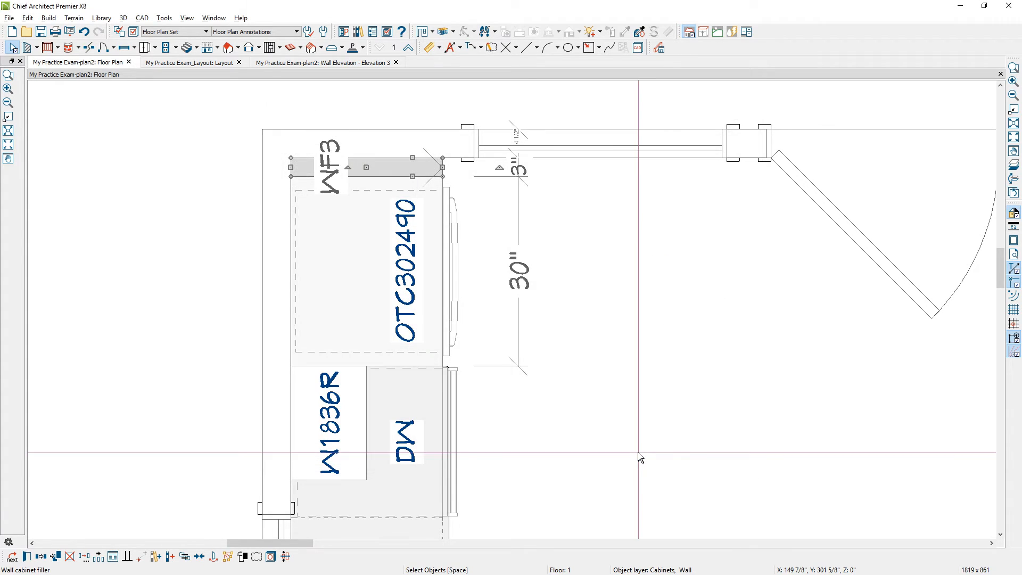
Step: Move the filler's WF3 label off the wall and toward the front of the cabinets
left_click(369, 156)
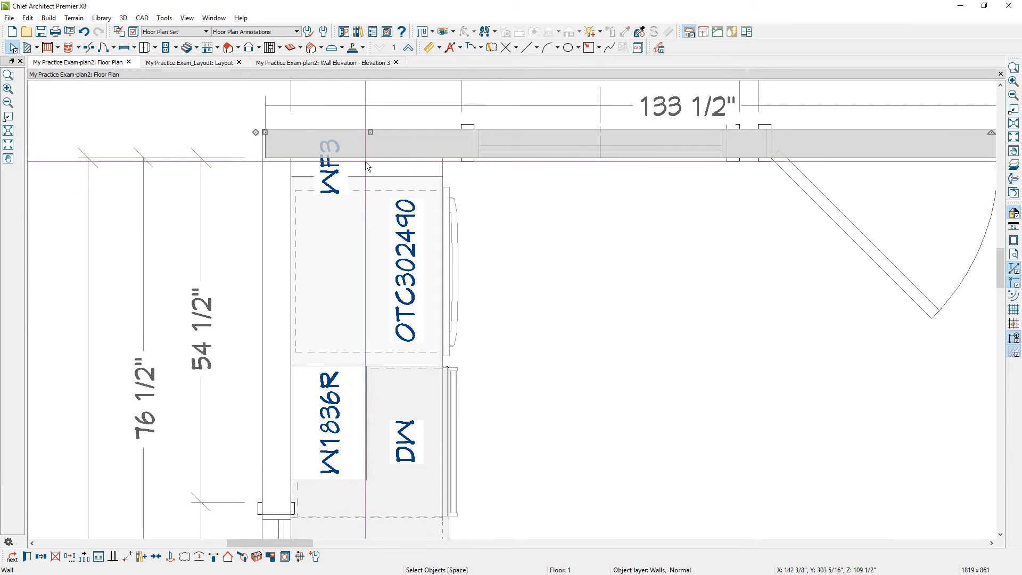
left_click(332, 168)
left_click_drag(332, 167, 403, 151)
left_click(490, 222)
Step: Pull the E3 wall elevation camera's callout closer to the front of the window-wall cabinets
scroll(562, 260, "down", 2)
middle_click_drag(530, 292, 478, 178)
scroll(478, 178, "down", 4)
middle_click_drag(514, 392, 498, 337)
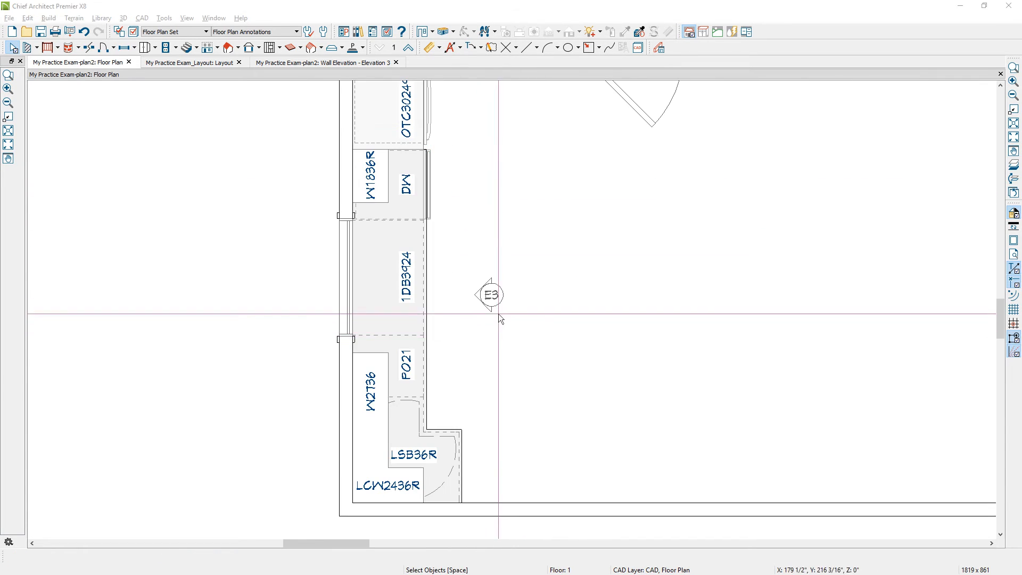
left_click(486, 293)
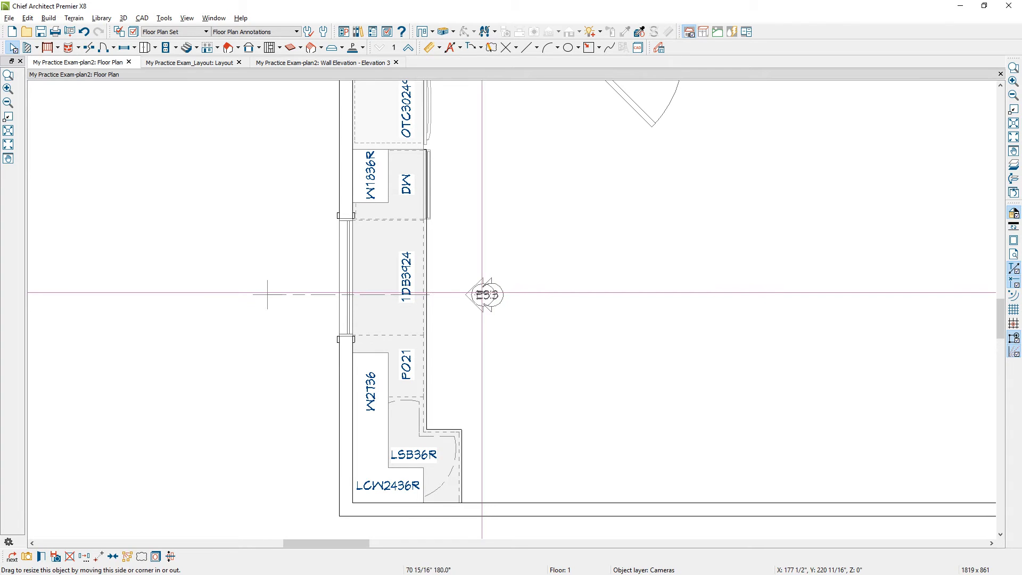
left_click_drag(483, 293, 464, 293)
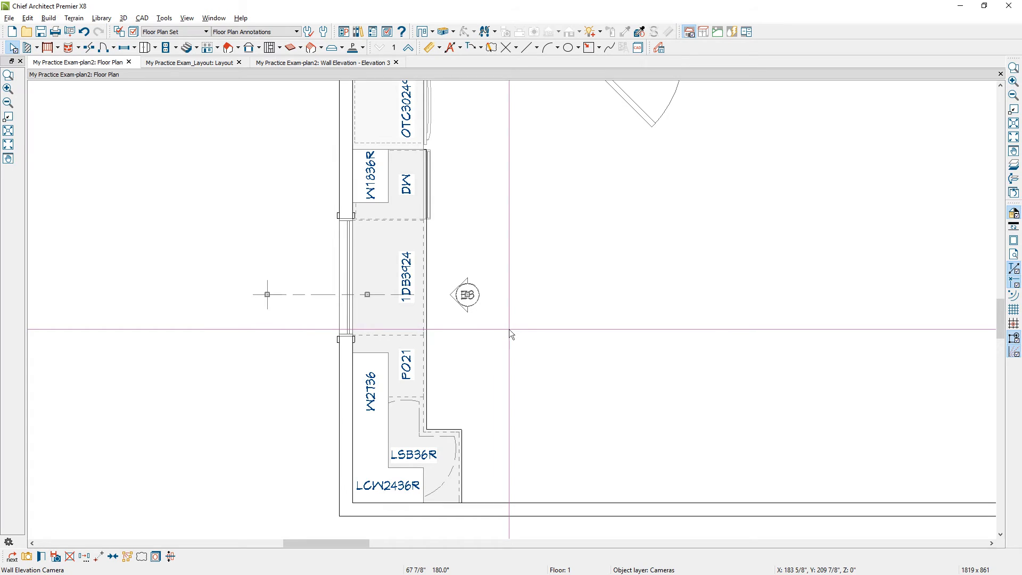
Step: Rename the wall elevation camera as Main Wall Elevation
key("Return")
left_click(516, 179)
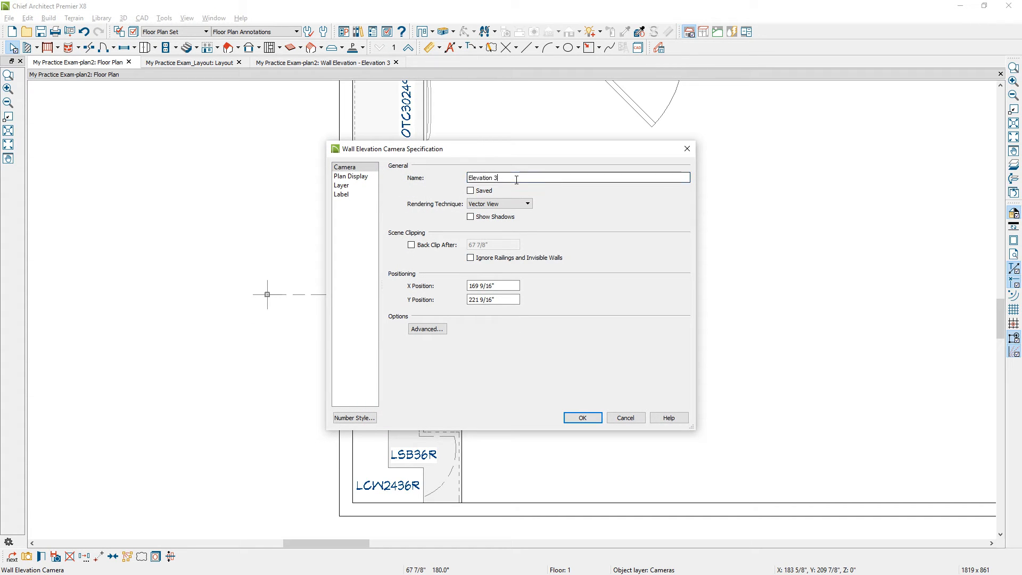
type("main")
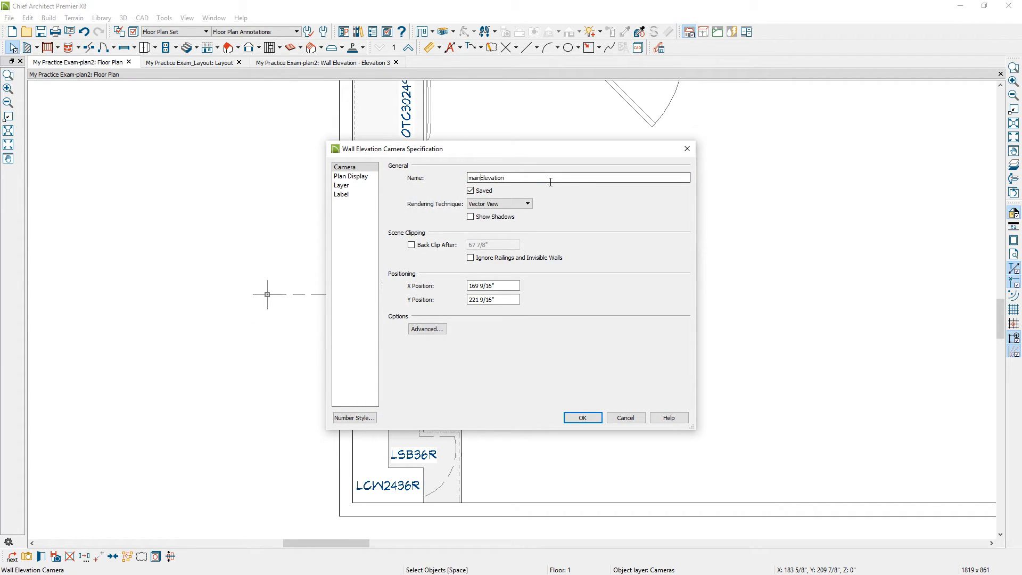
key("BackSpace")
key("BackSpace")
key("BackSpace")
key("BackSpace")
type("Main Wall")
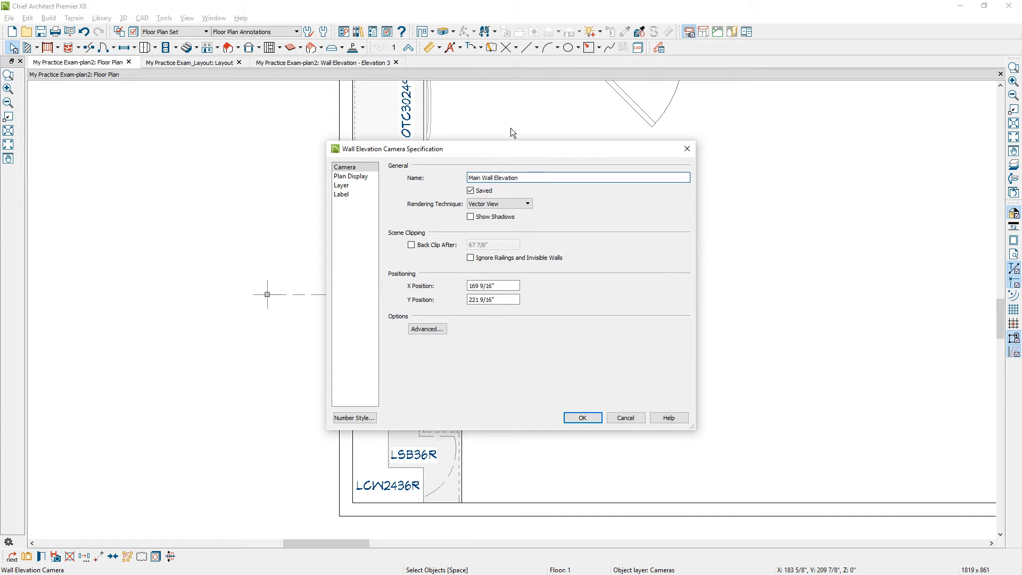
Step: Set the elevation camera's callout label to A
left_click(341, 178)
left_click(537, 240)
type("A")
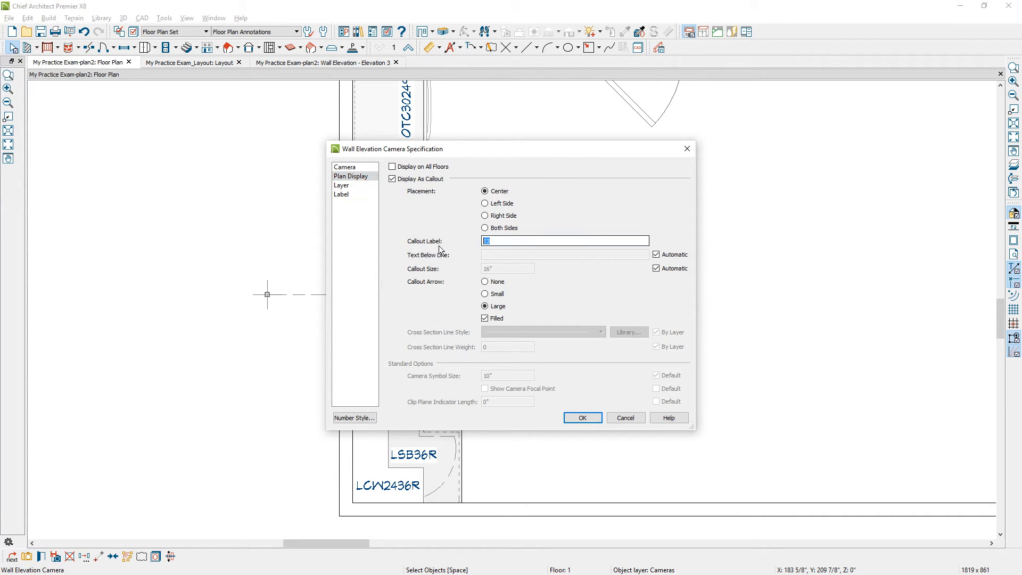
left_click(583, 417)
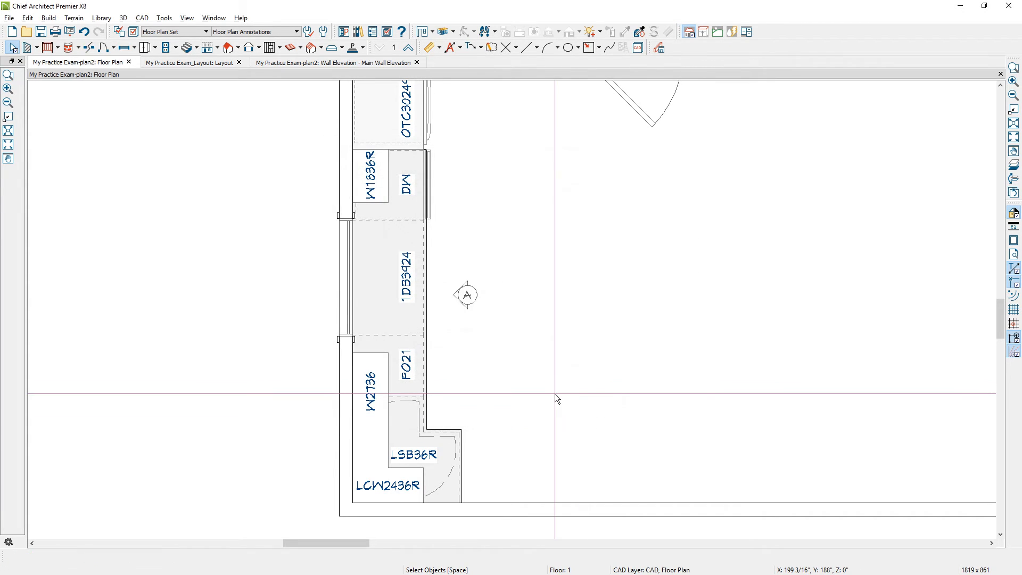
Step: Shift the elevation camera about 10 inches along the wall toward the dishwasher and bring its callout slightly closer to the cabinets
left_click(466, 294)
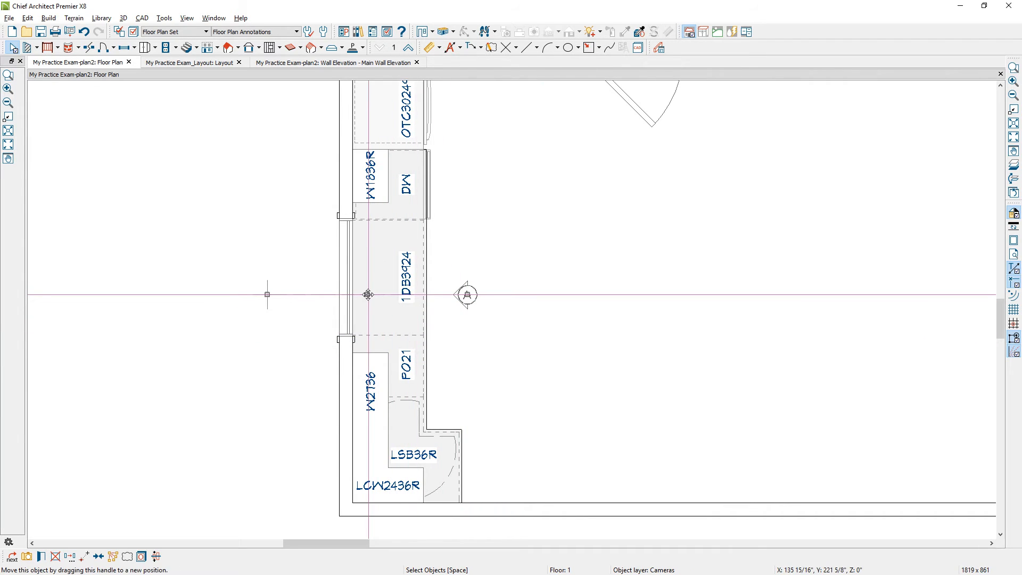
left_click_drag(367, 294, 368, 265)
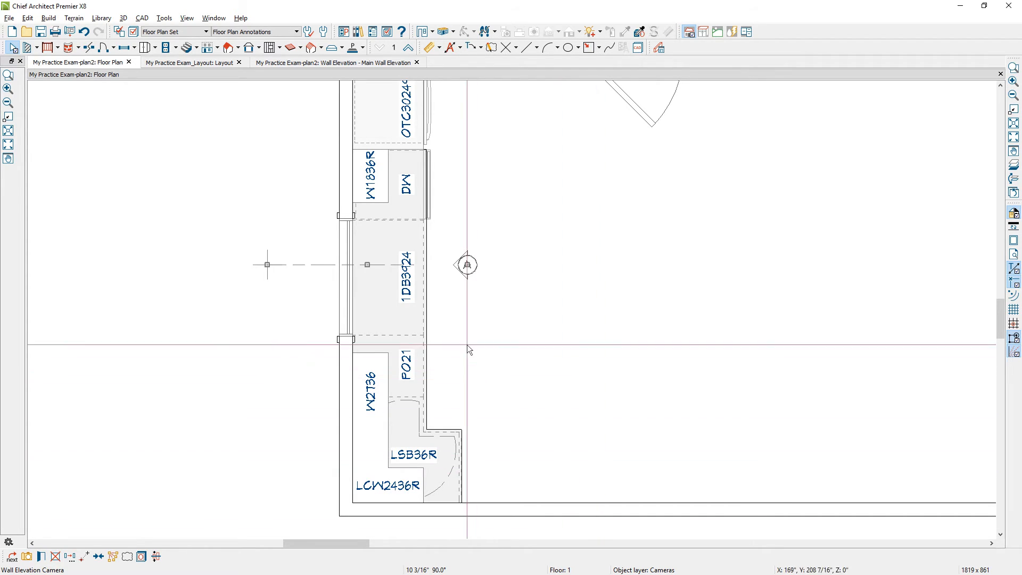
left_click(466, 265)
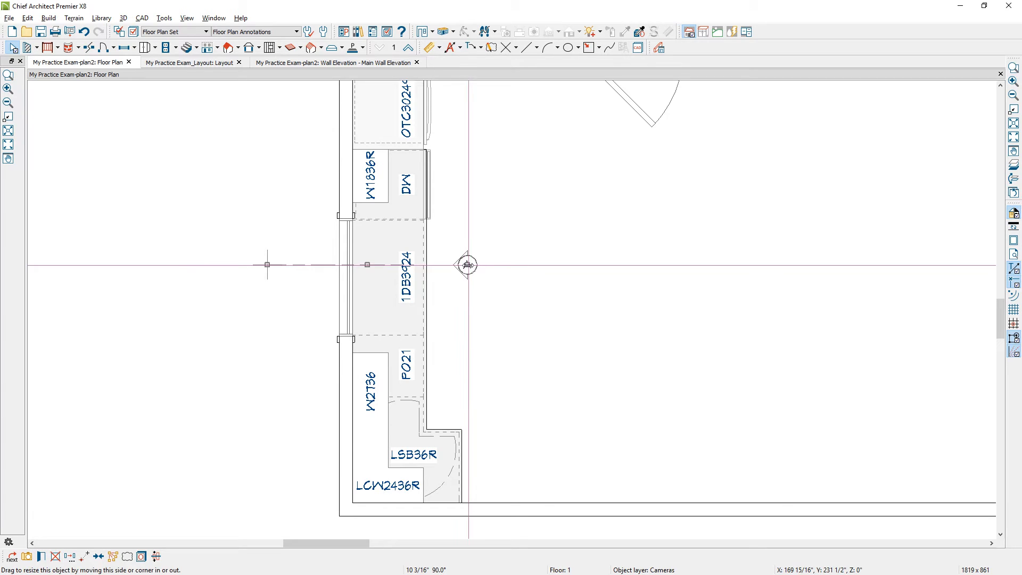
mouse_move(467, 265)
left_mouse_down()
mouse_move(414, 274)
mouse_move(467, 283)
mouse_move(455, 272)
left_mouse_up()
Step: In the Main Wall Elevation view, open a shared specification for the three wall cabinets, the oven cabinet and the tall filler
left_click(285, 65)
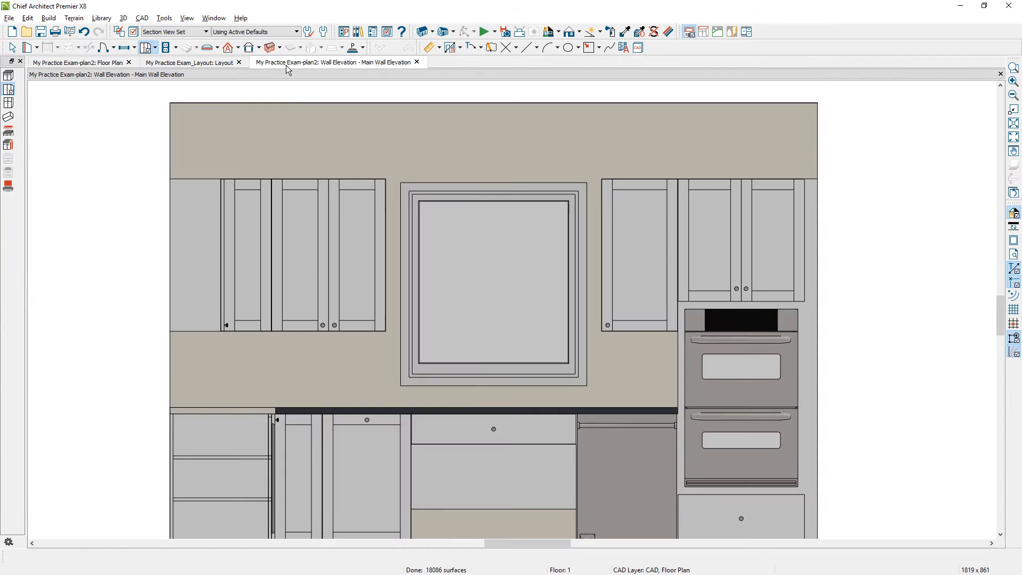
key("space")
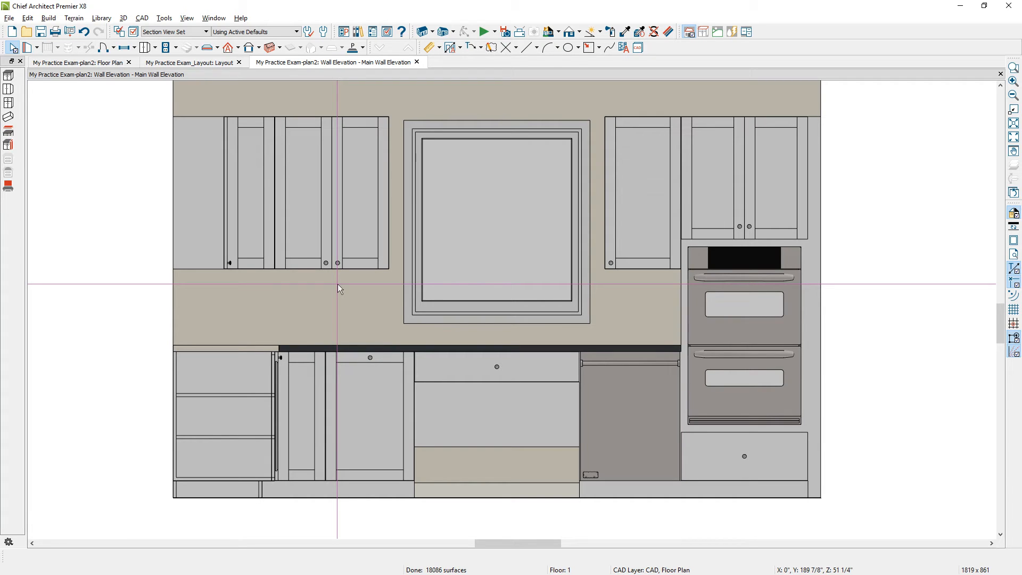
left_click(215, 222)
left_click(326, 199, "shift")
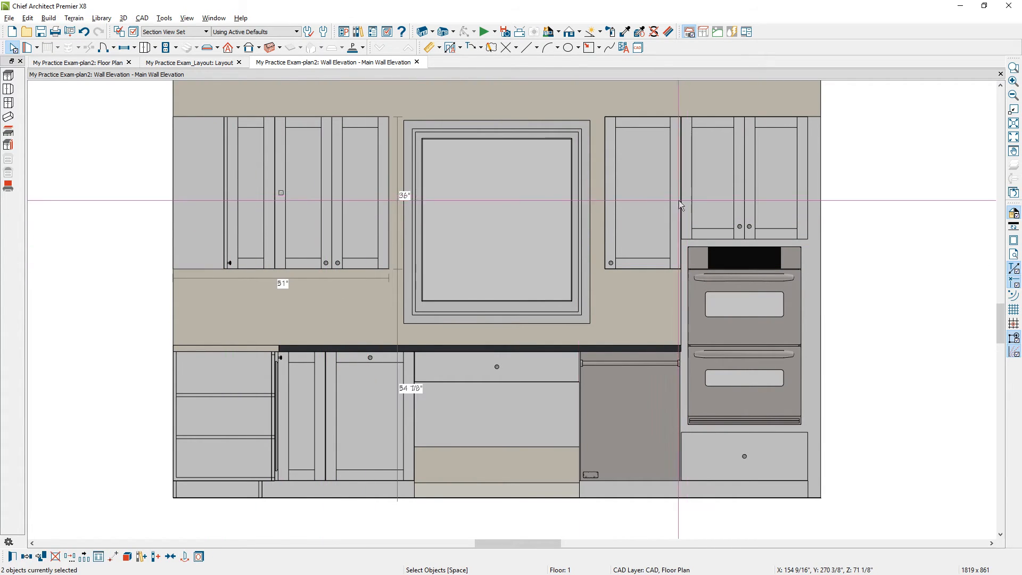
left_click(668, 202, "shift")
left_click(748, 191, "shift")
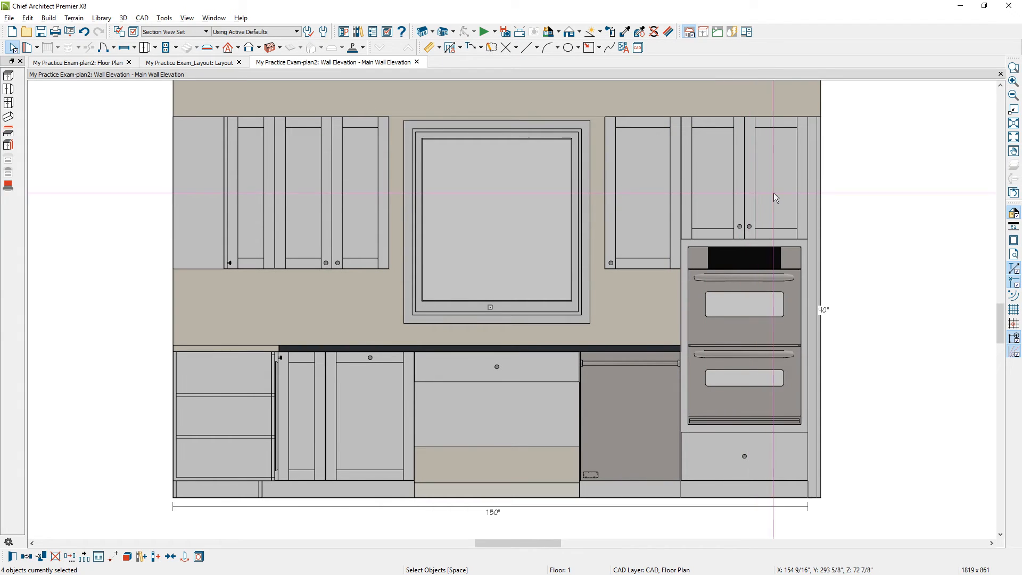
left_click(816, 194, "shift")
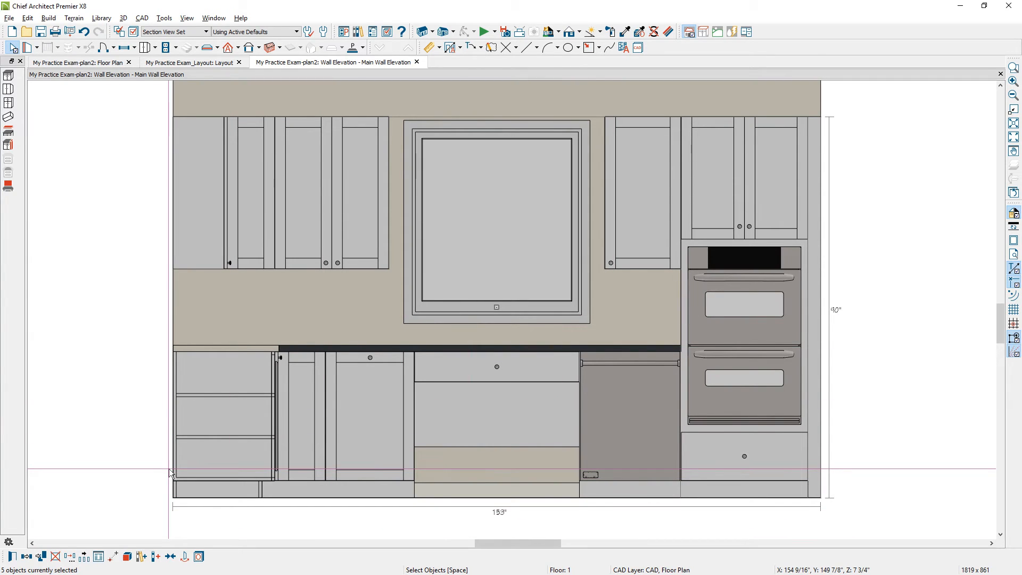
left_click(11, 557)
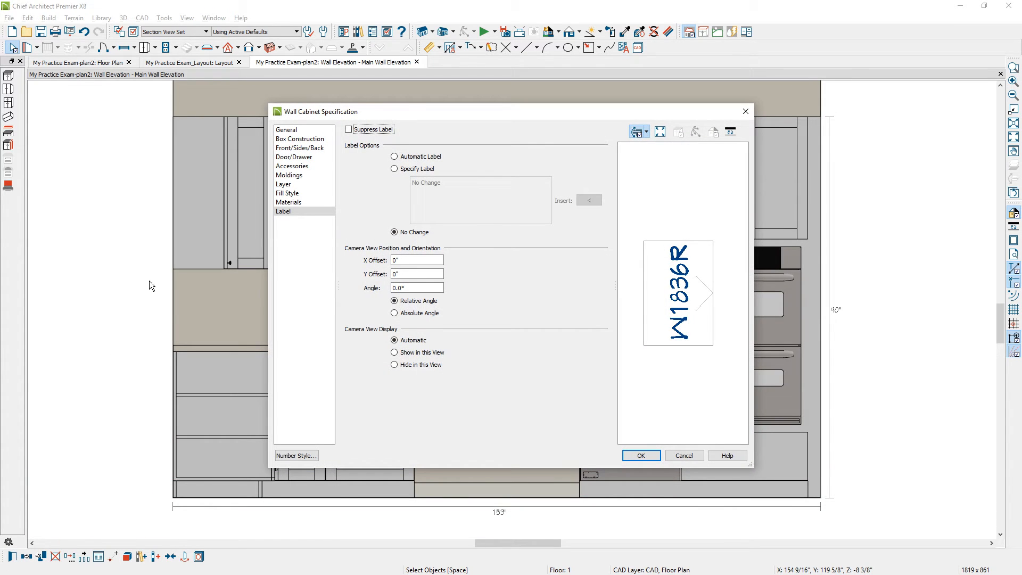
Step: Add molding profile CA-001 from the core catalog's Base Molding folder to the selected cabinets
left_click(304, 175)
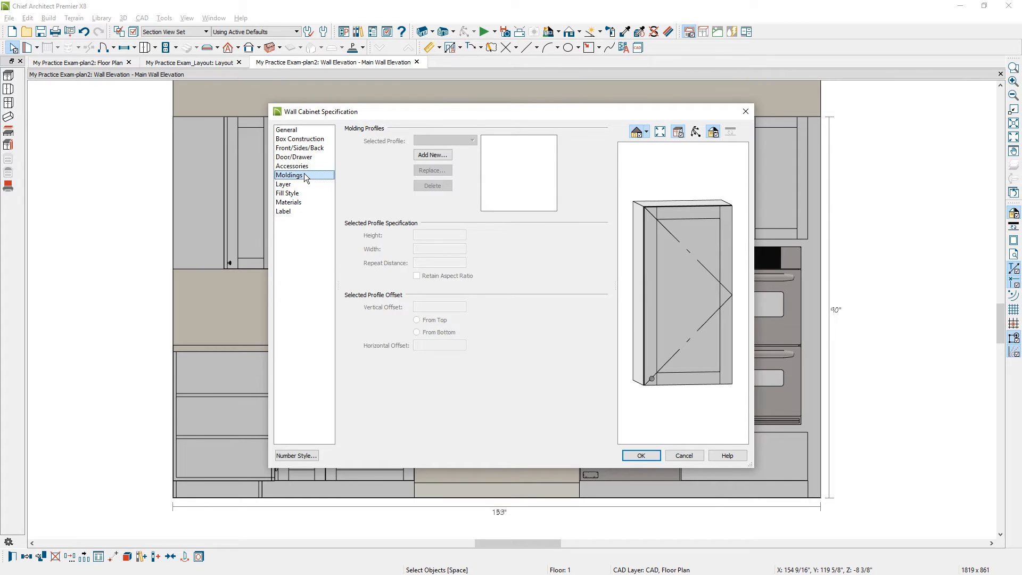
left_click(424, 155)
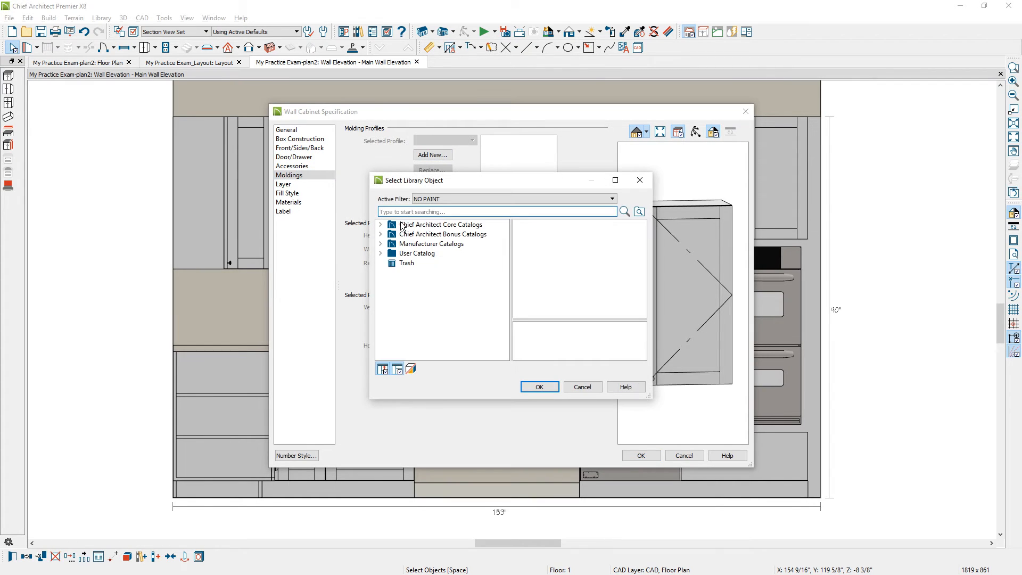
left_click(383, 225)
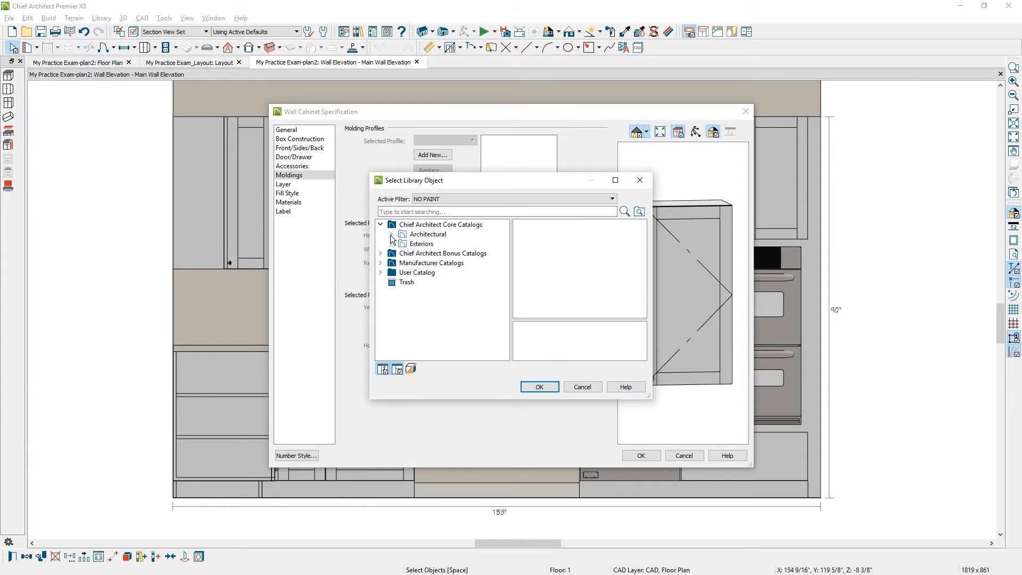
left_click(391, 234)
left_click(402, 243)
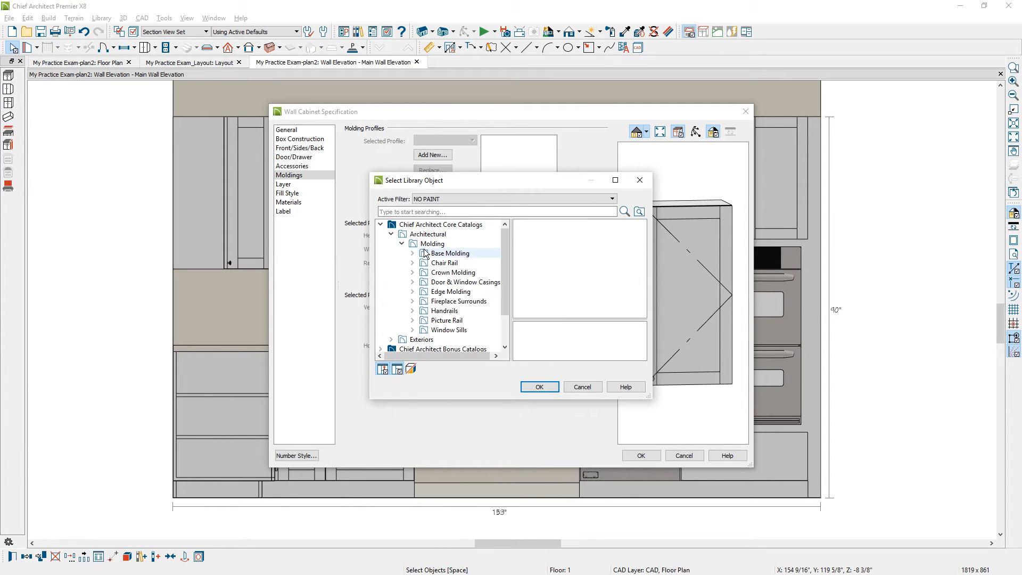
left_click(447, 253)
left_click(523, 233)
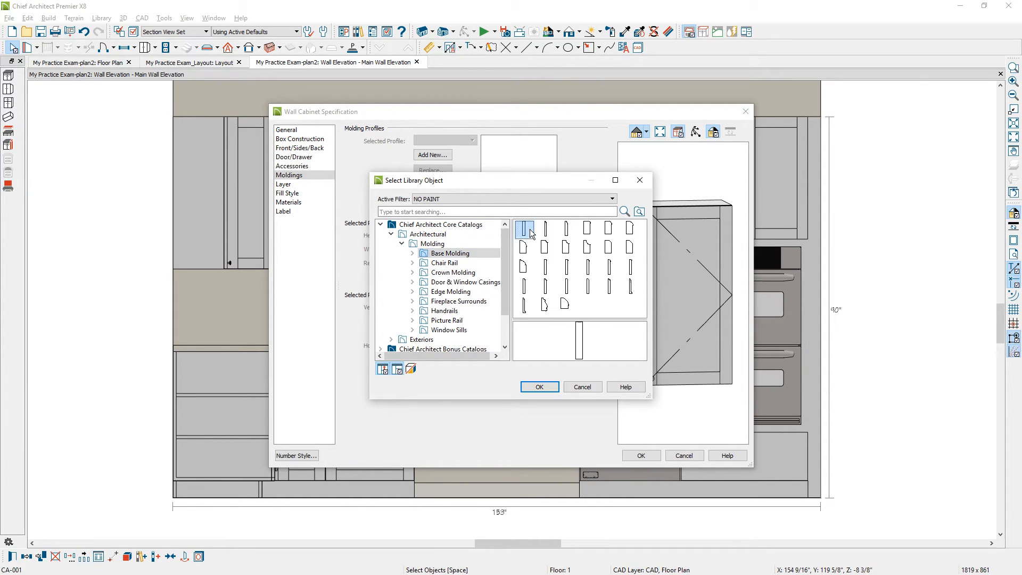
left_click(539, 386)
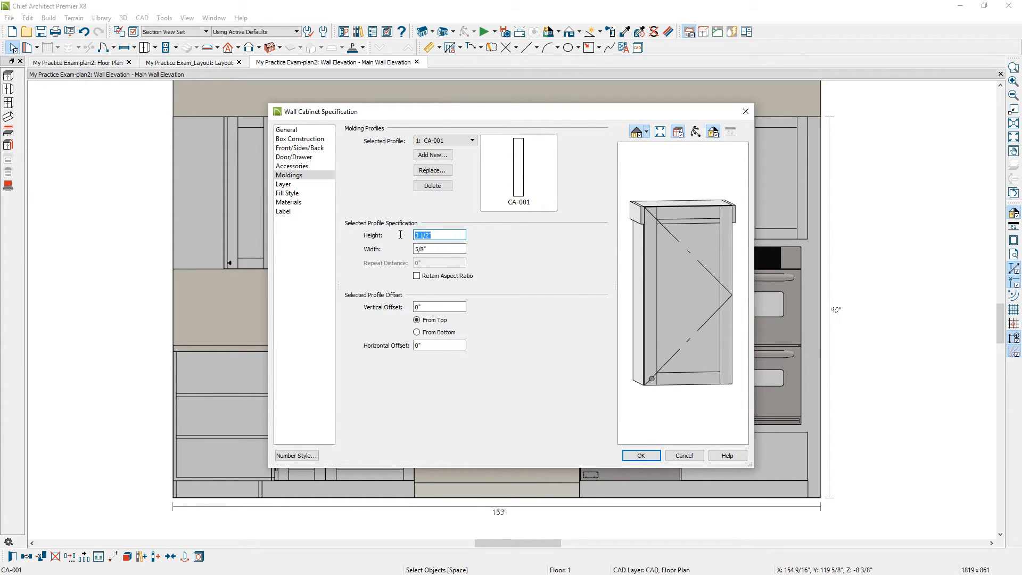
Step: Set the CA-001 molding's height to 2 inches and its vertical offset to -2 inches from the cabinet top
type("2")
left_click_drag(431, 308, 411, 307)
type("-2")
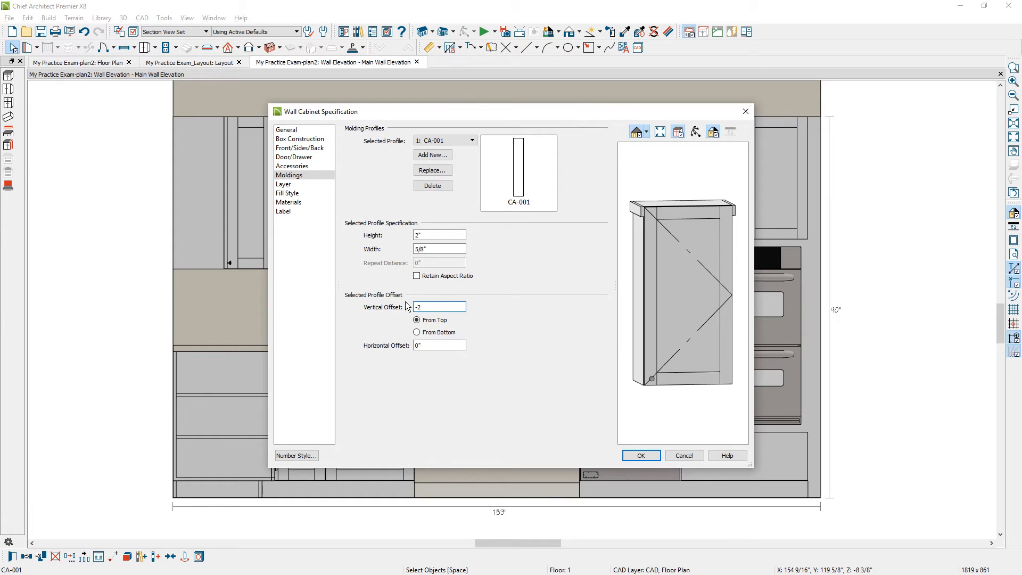
key("Tab")
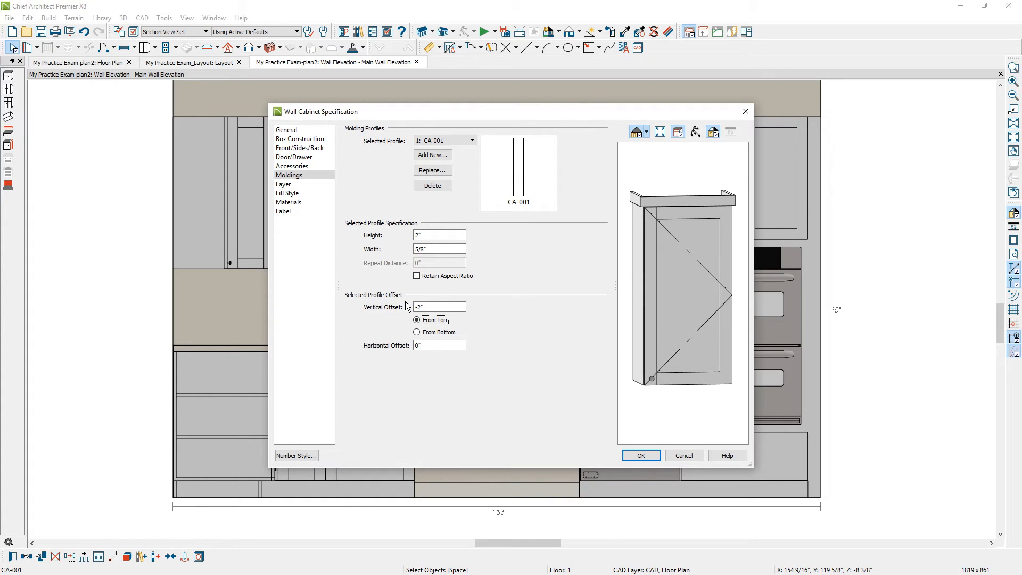
left_click(630, 456)
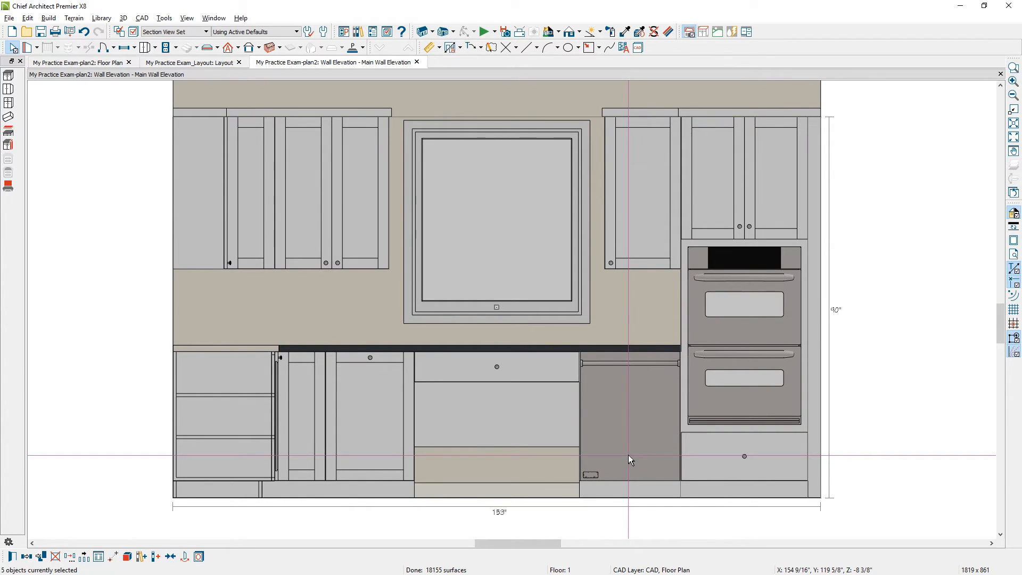
Step: Add a second CA-001 Base Molding profile to the three wall cabinets, leaving out the oven cabinet and tall filler
left_click(639, 223)
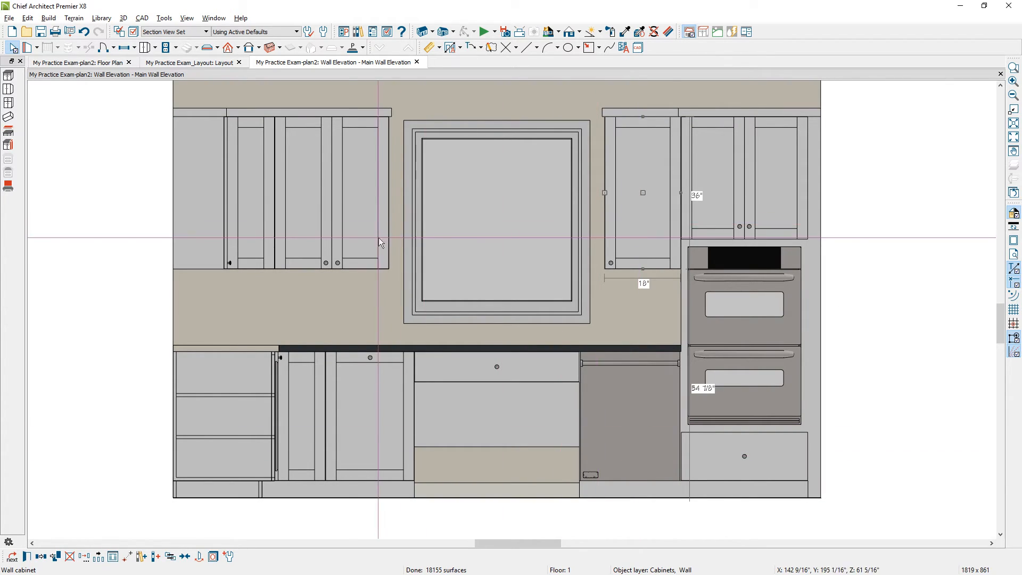
left_click(349, 243, "shift")
left_click(232, 246, "shift")
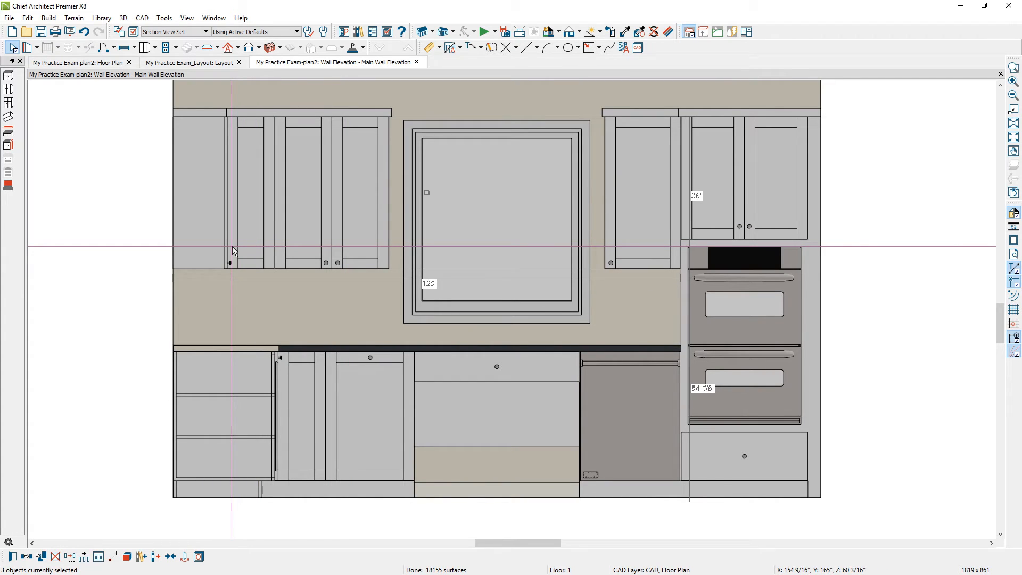
double_click(232, 246)
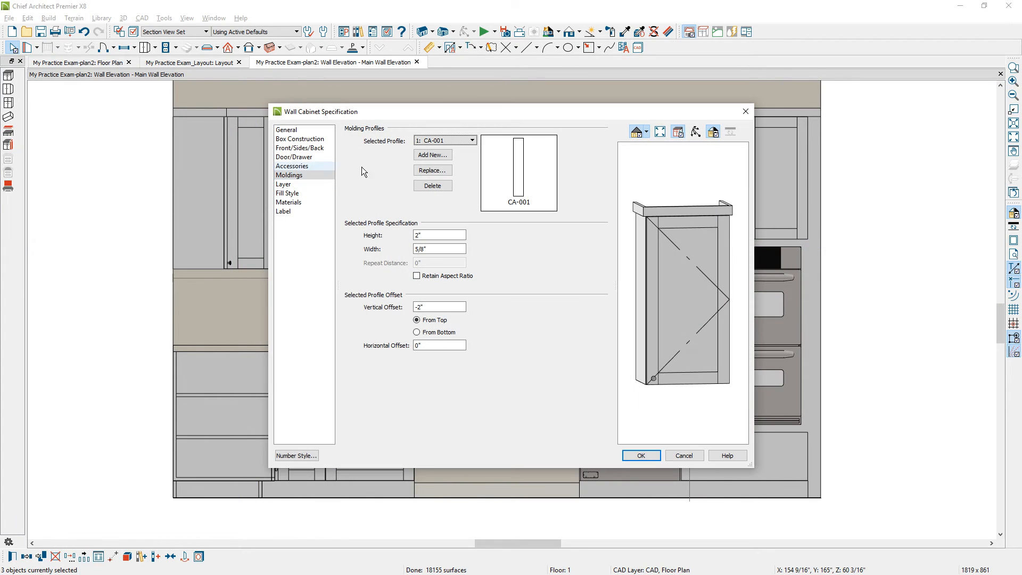
left_click(432, 155)
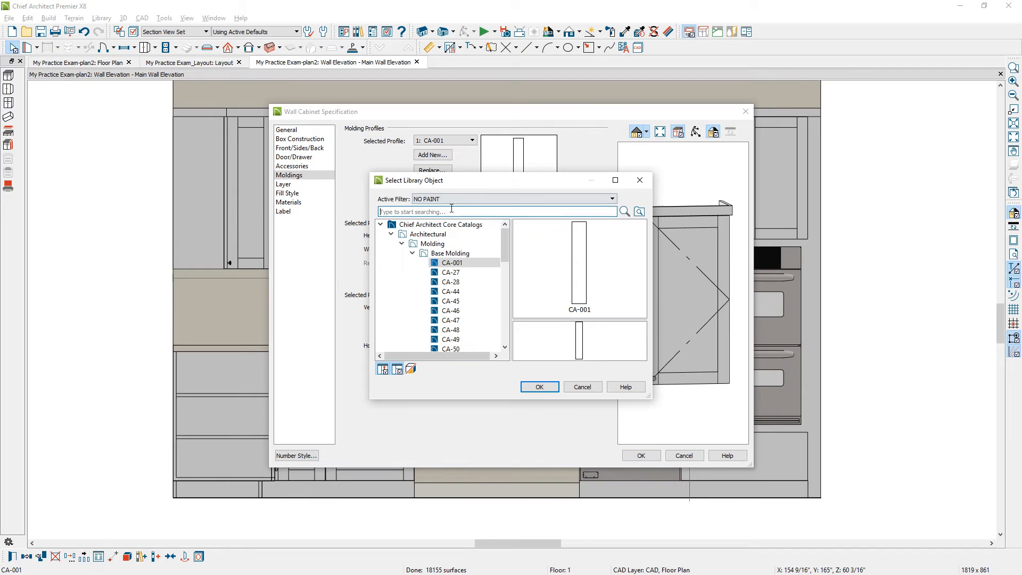
left_click(578, 257)
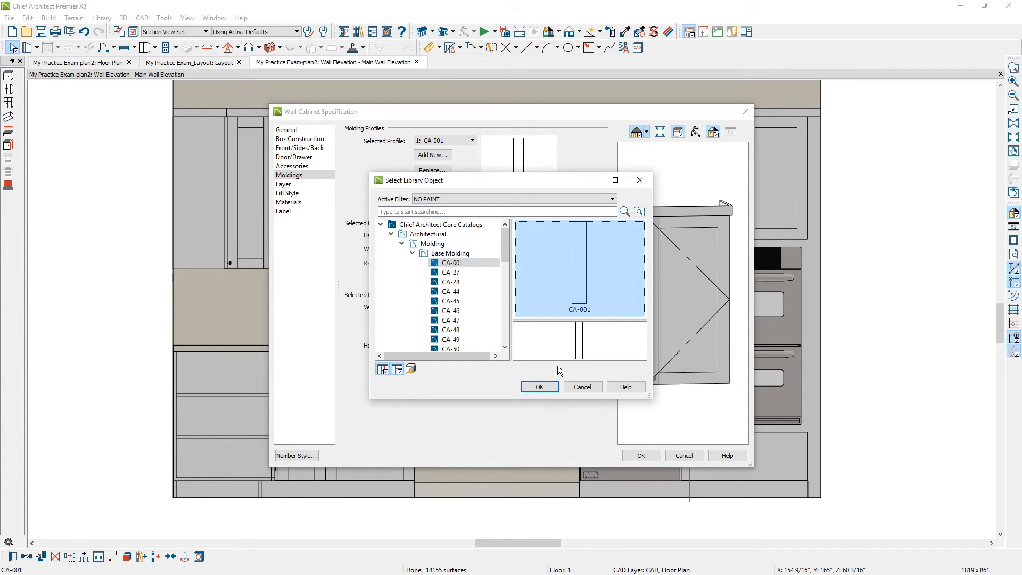
left_click(539, 387)
Step: Set the second CA-001 molding's height to 1 inch and its vertical offset to -1 inch from the cabinet bottom
left_click_drag(461, 235, 387, 235)
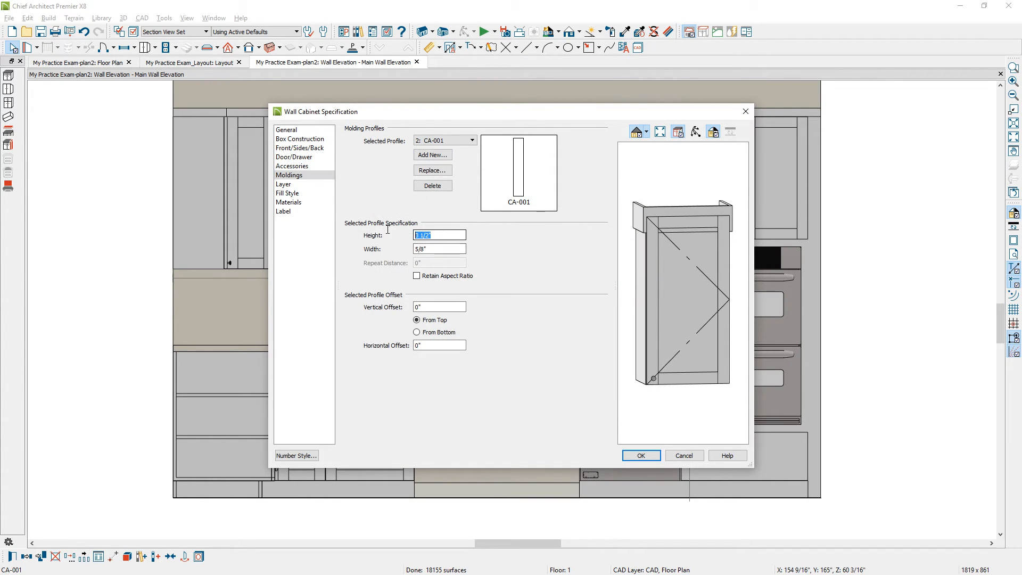
type("1")
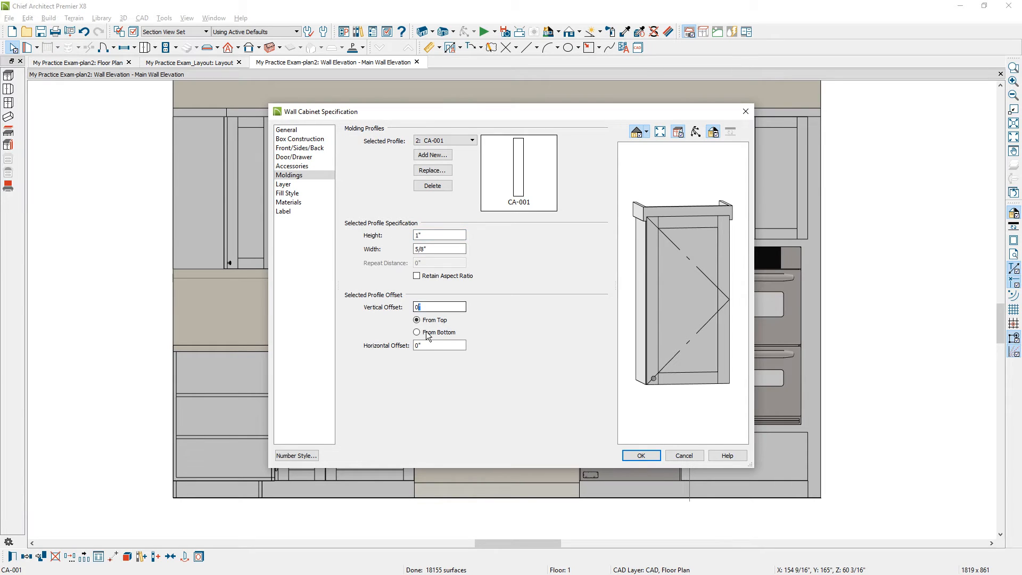
left_click(426, 332)
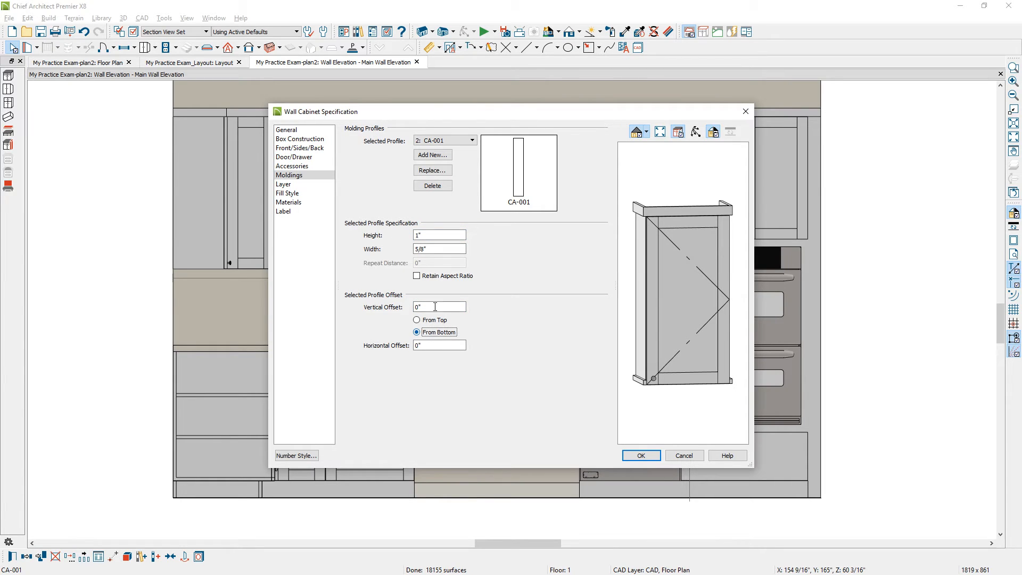
key("shift+Tab")
type("-1")
key("Tab")
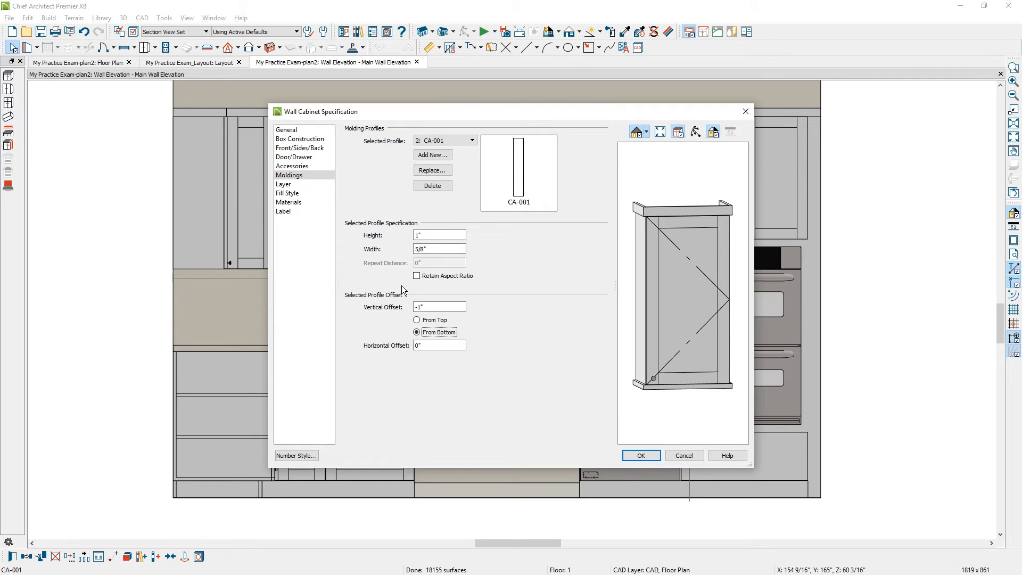
Step: Set the bottom molding's horizontal offset to -5/8 inch and apply the specification to the three wall cabinets
scroll(676, 349, "up", 5)
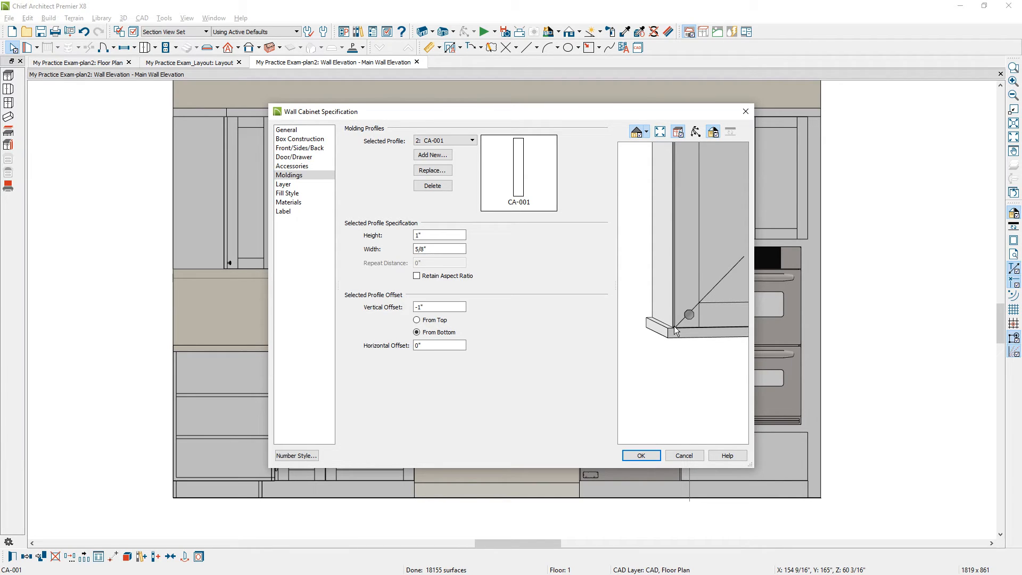
left_click_drag(457, 249, 399, 250)
key("ctrl+c")
double_click(419, 345)
key("ctrl+v")
key("Home")
type("-")
key("Tab")
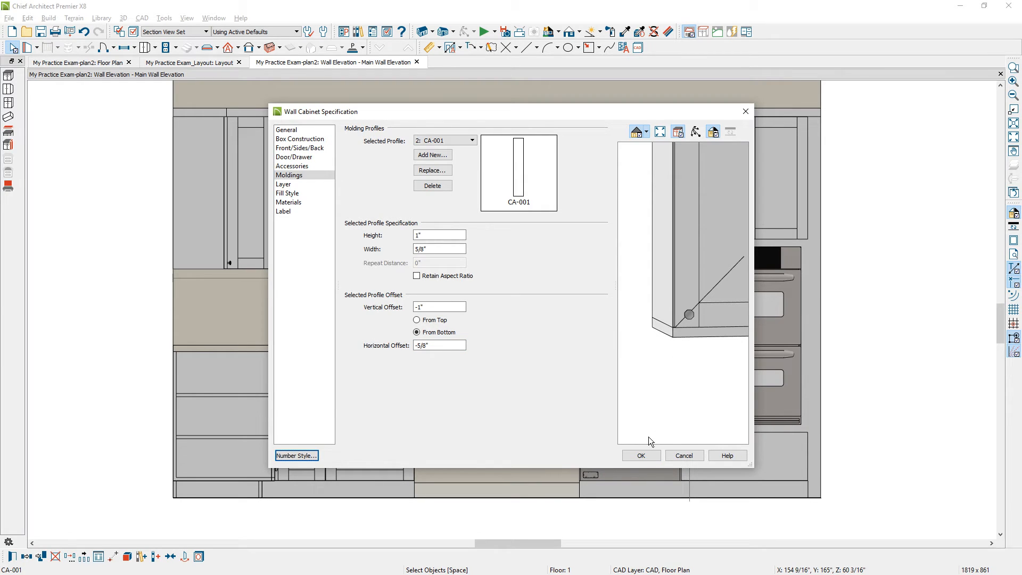
left_click(641, 456)
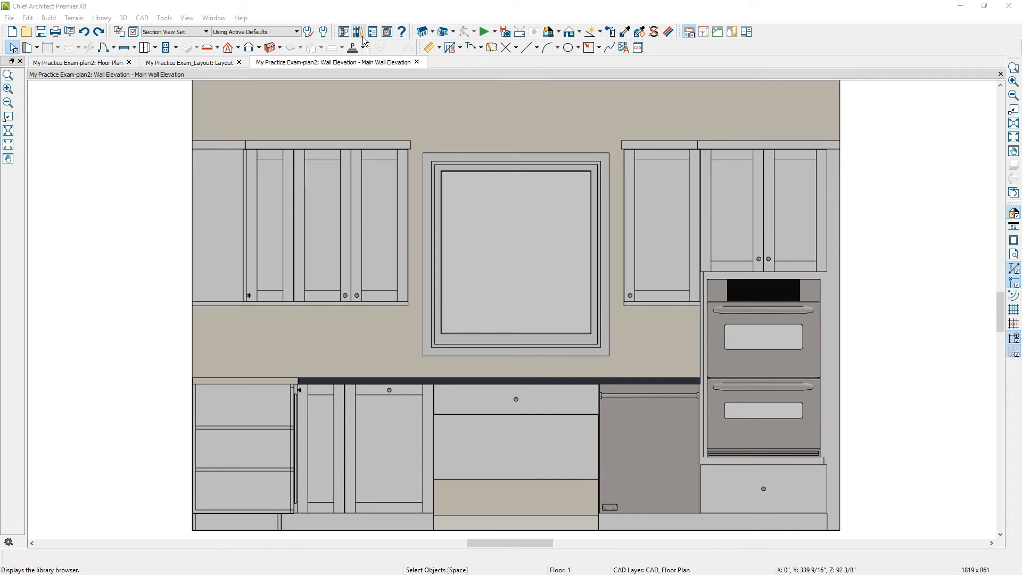
Step: Open the library browser to the Undermount folder of the core catalog's Kitchen Sinks
left_click(359, 33)
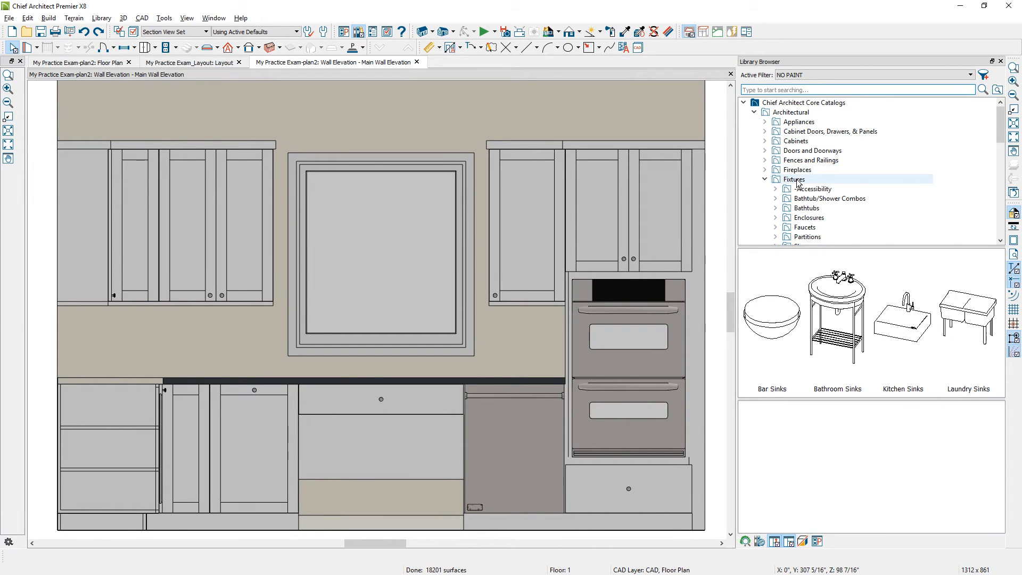
scroll(796, 182, "down", 1)
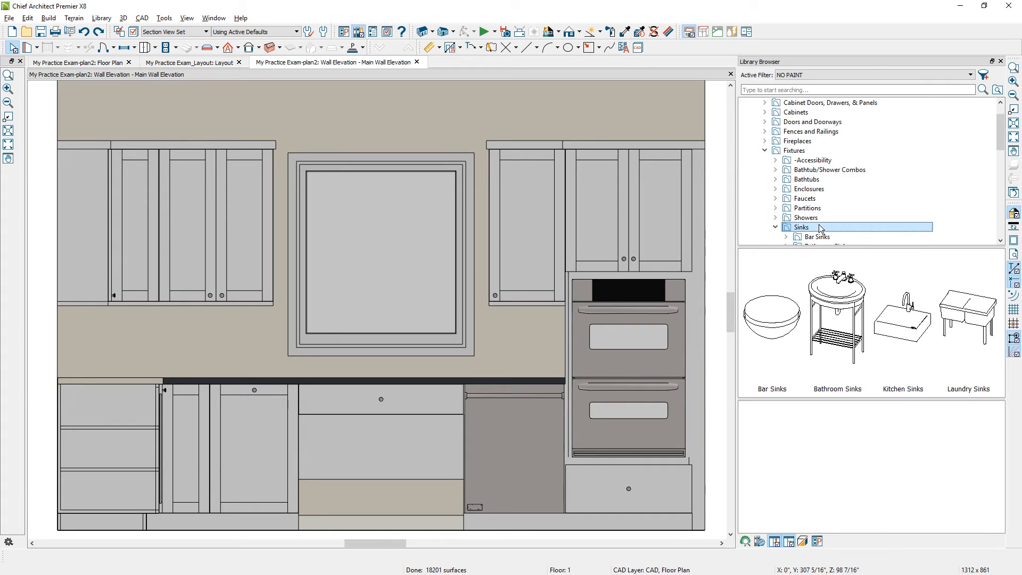
scroll(819, 230, "down", 2)
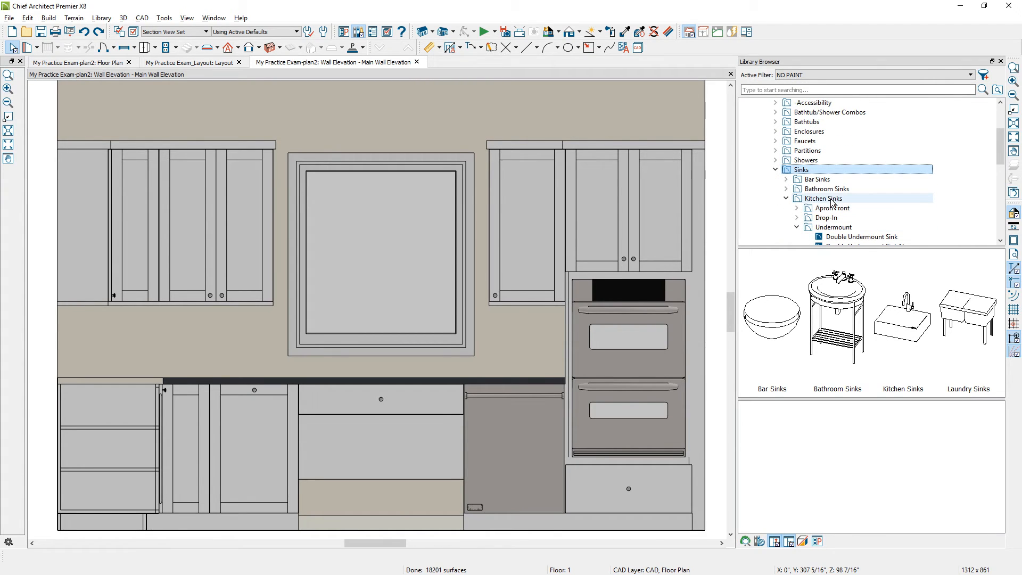
left_click(839, 229)
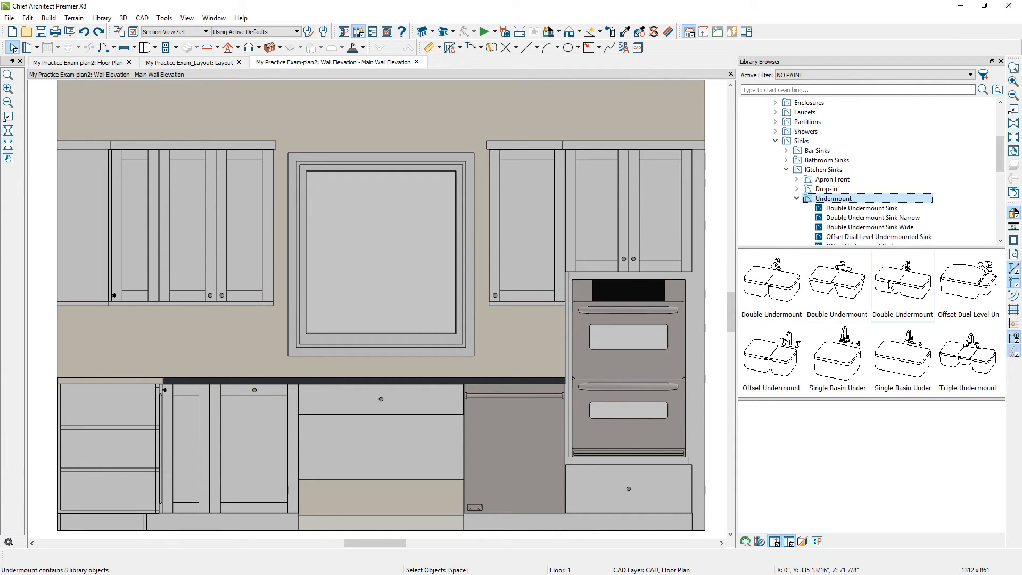
Step: Try a Double Undermount Sink in the sink base cabinet under the window, and undo its placement
left_click(787, 282)
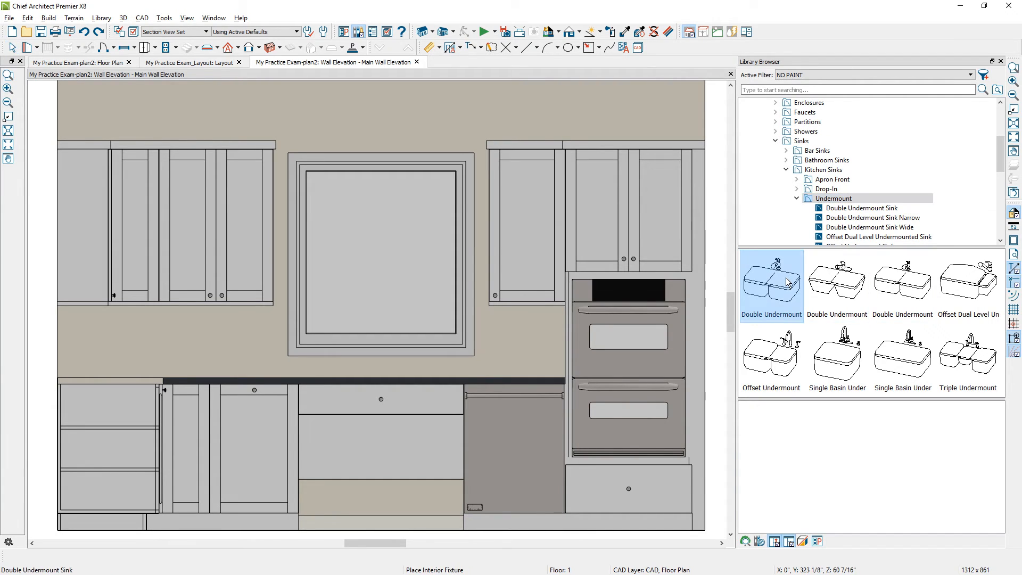
left_click(409, 396)
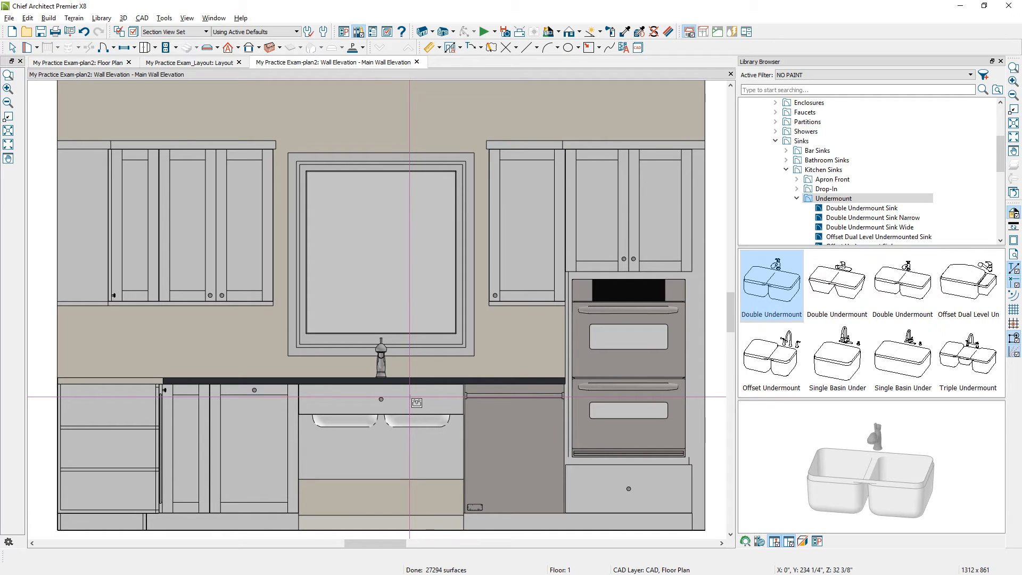
scroll(331, 204, "up", 1)
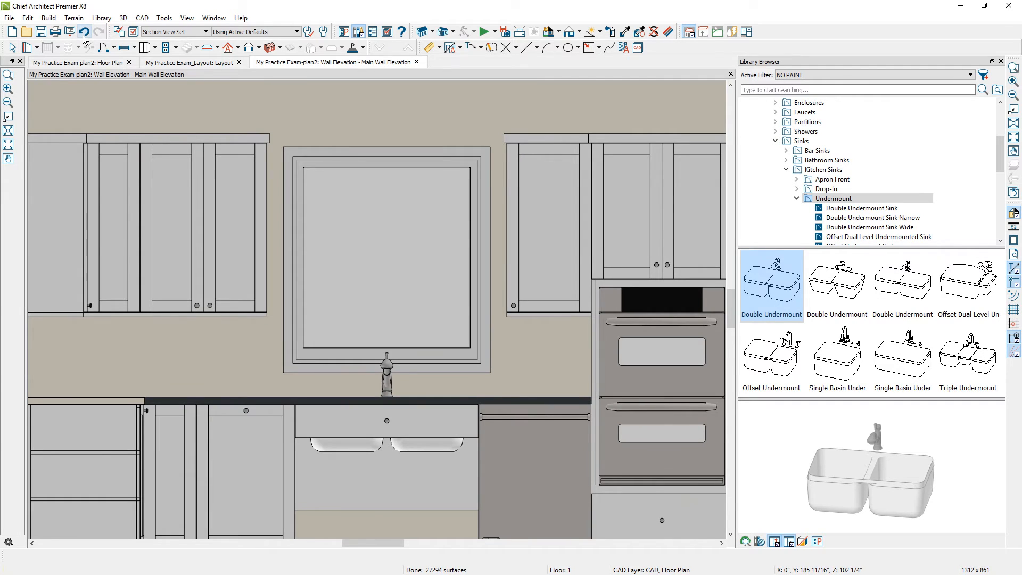
left_click(84, 34)
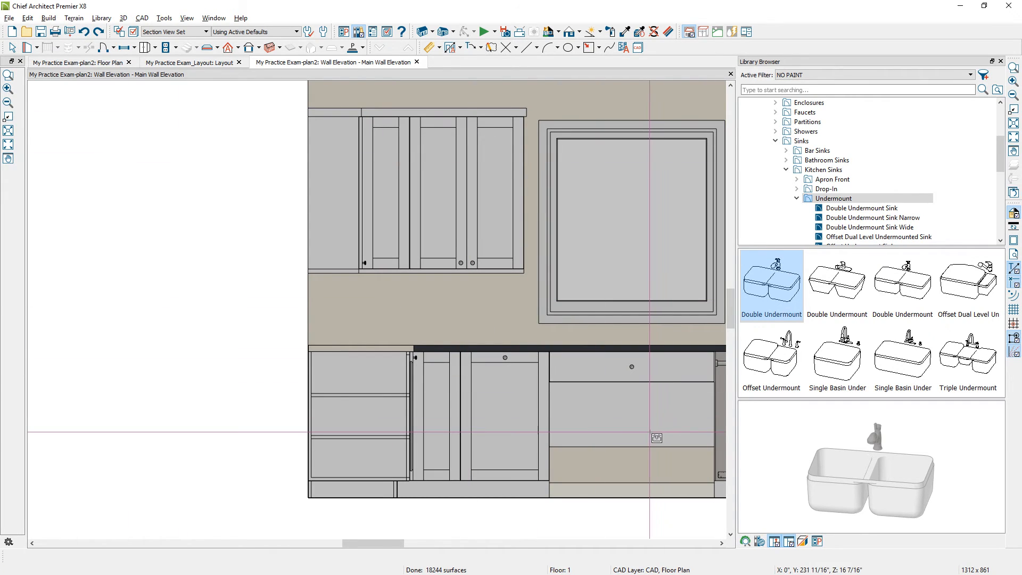
Step: Place the Apron Front Sink without fixtures at the sink base and lower it to about 29 1/4 inches above the floor
left_click(832, 179)
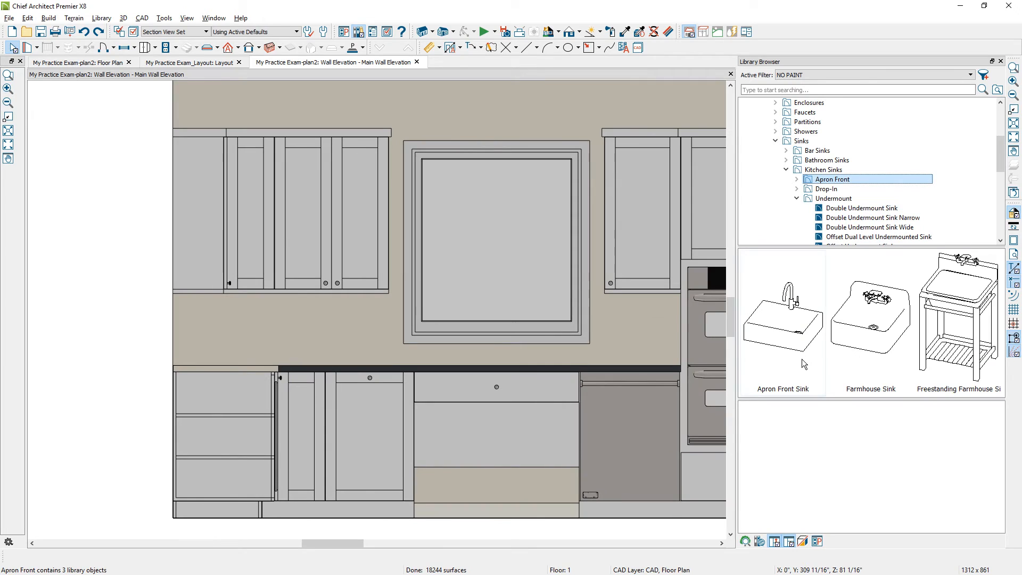
left_click(796, 179)
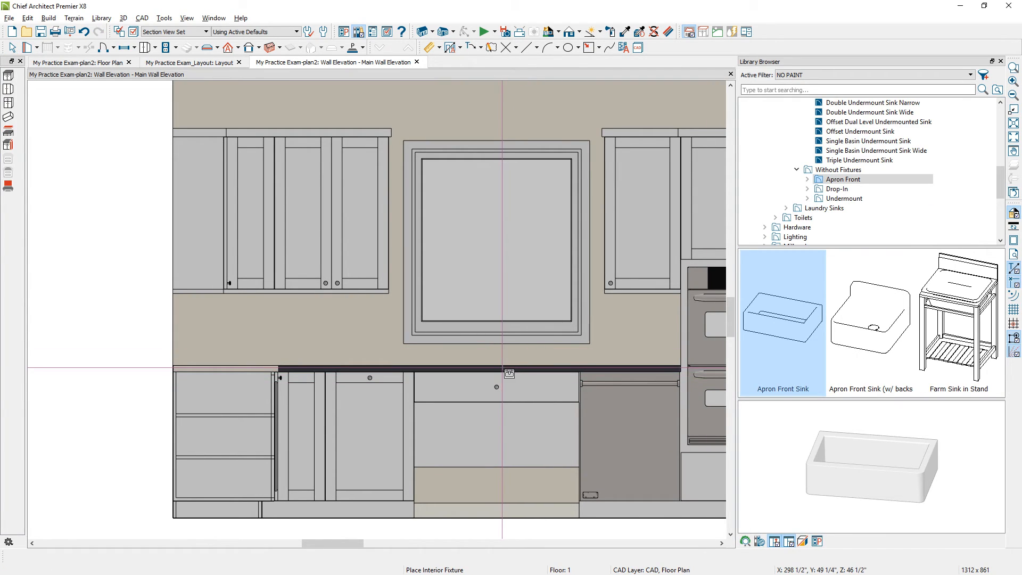
left_click(502, 370)
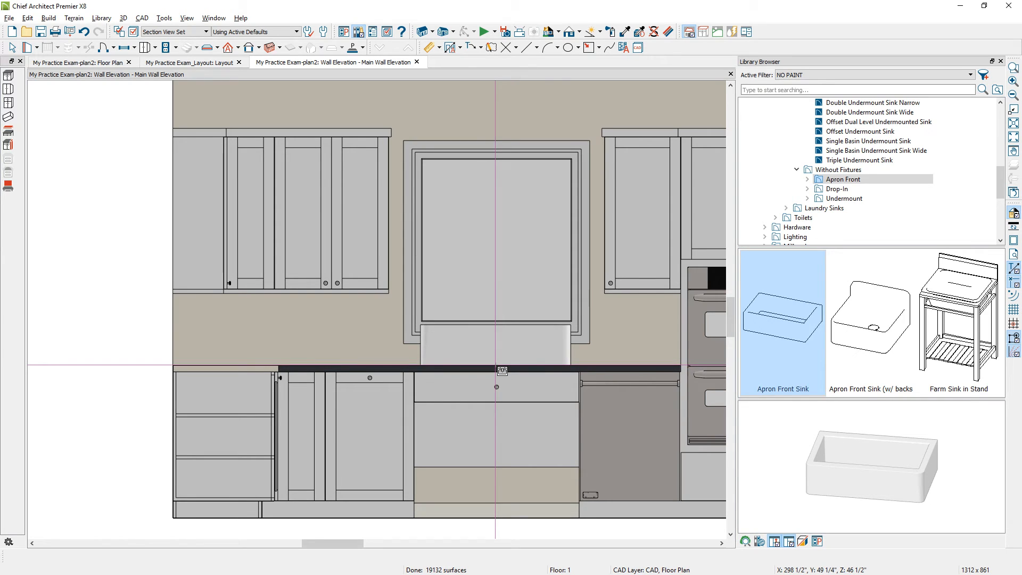
left_click(496, 345)
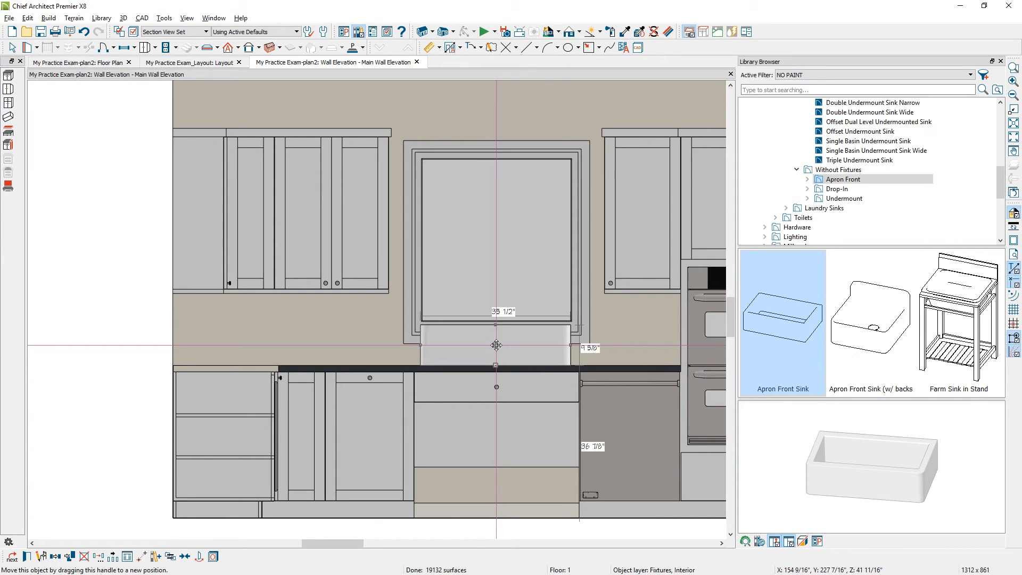
left_click_drag(496, 345, 494, 397)
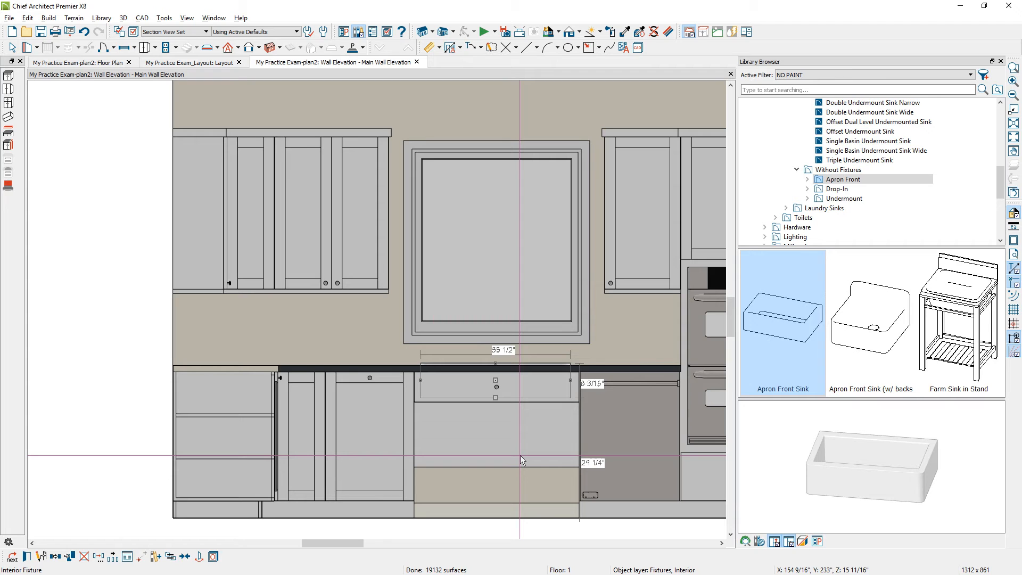
key("Escape")
Step: In the Floor Plan view, reduce the sink's depth to about 19 3/4 inches from the window side and center it on the sink base
left_click(101, 63)
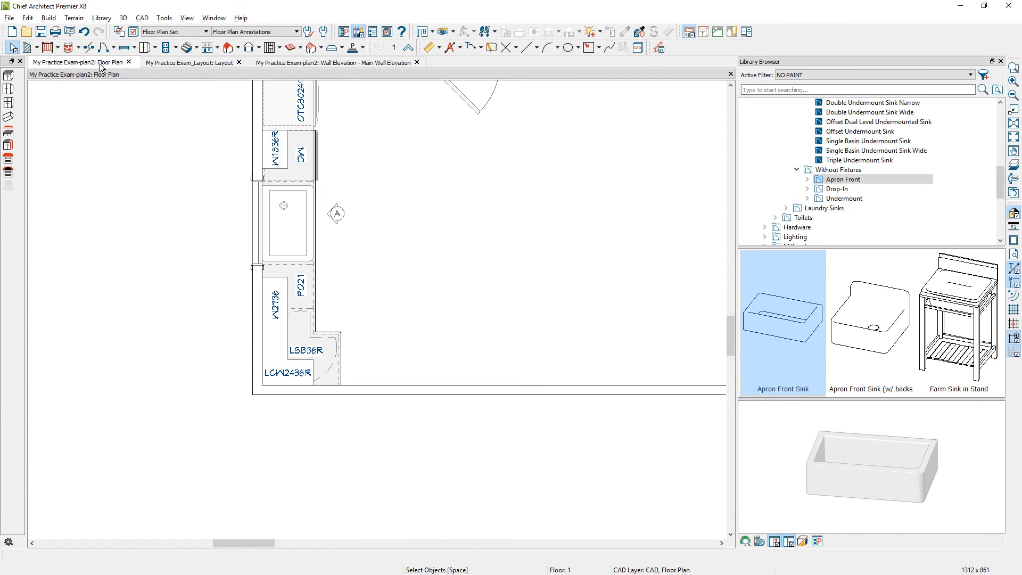
scroll(222, 211, "up", 3)
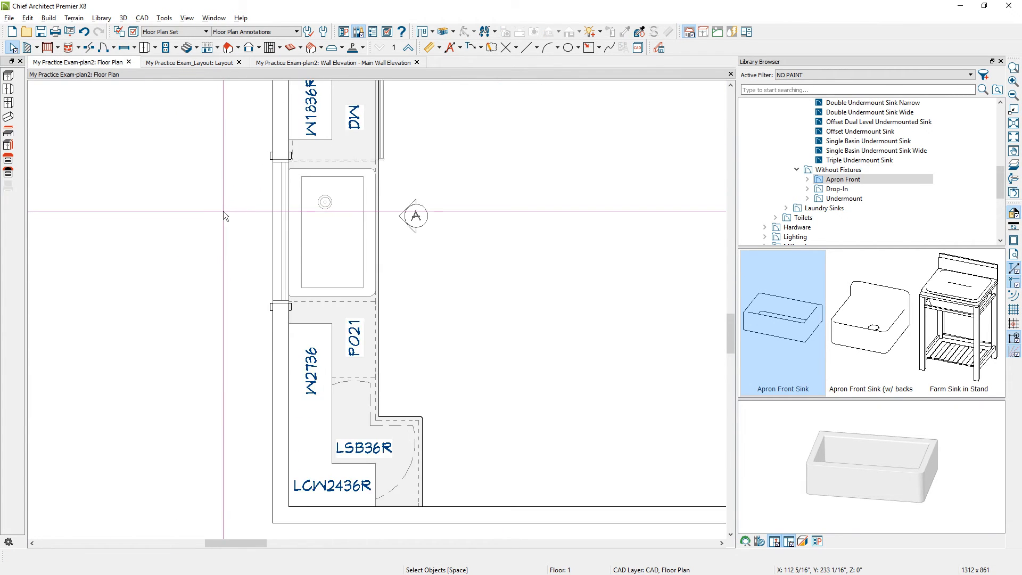
scroll(222, 210, "up", 2)
left_click(313, 246)
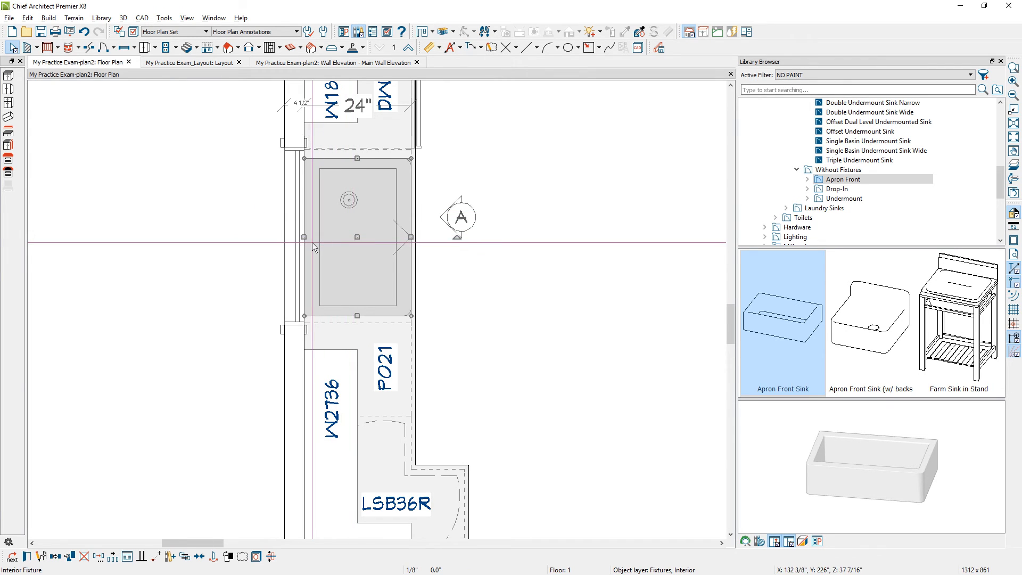
left_click_drag(304, 237, 325, 237)
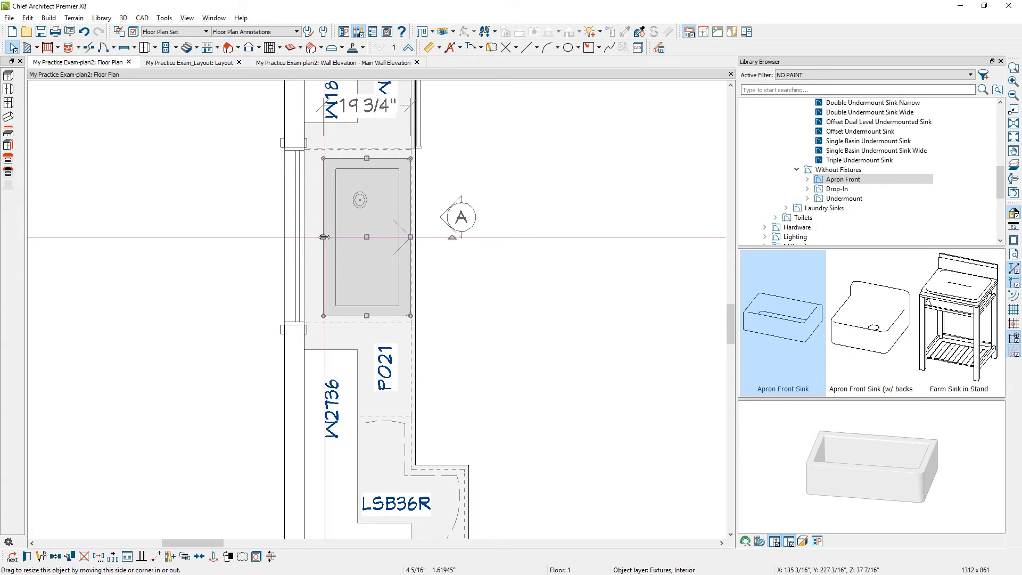
left_click(199, 557)
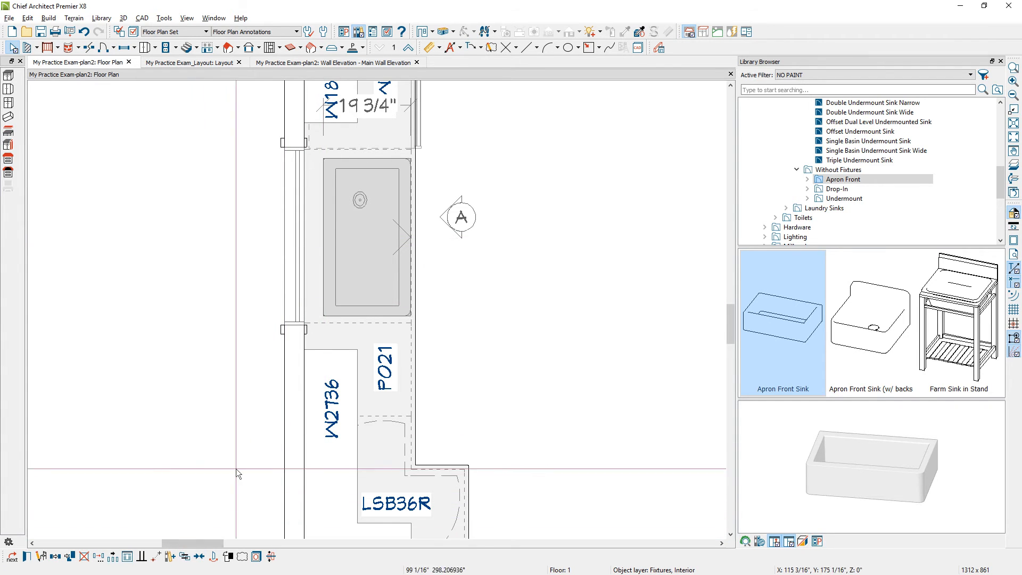
left_click(384, 235)
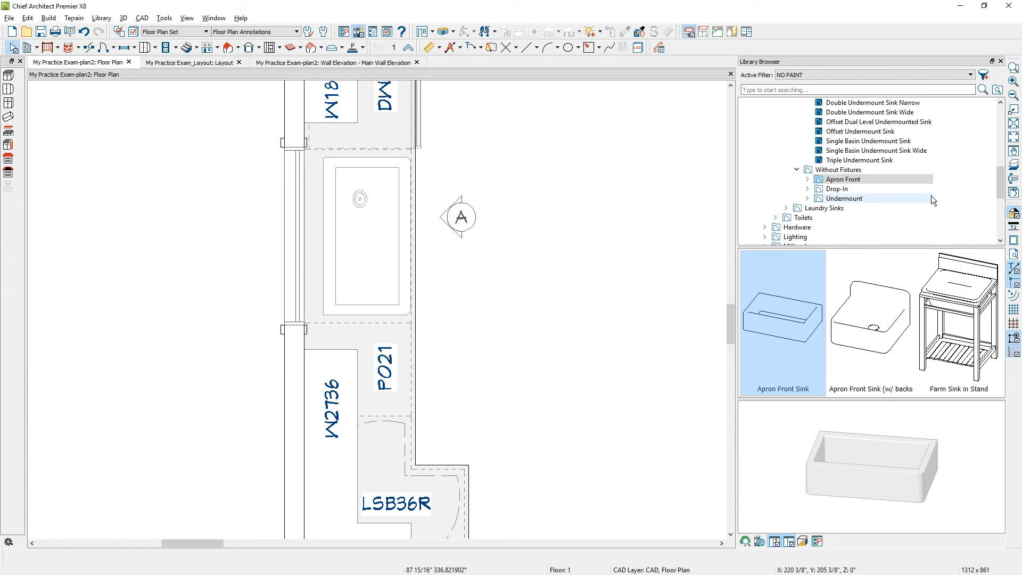
Step: Place Faucet (gooseneck spray) from the Single Control kitchen fixtures on the sink's window side, and preview Faucet (spray)
double_click(768, 316)
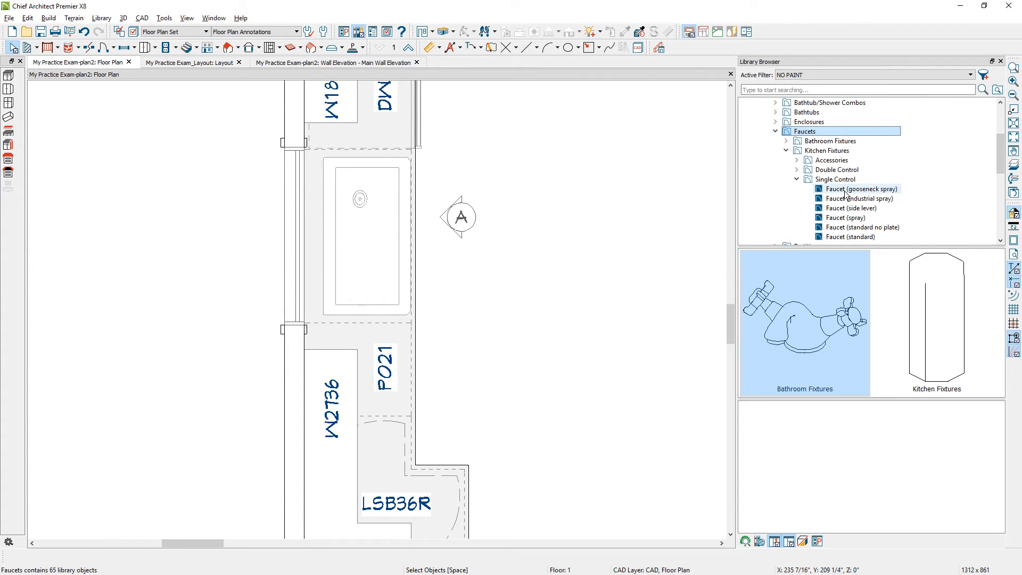
left_click(846, 190)
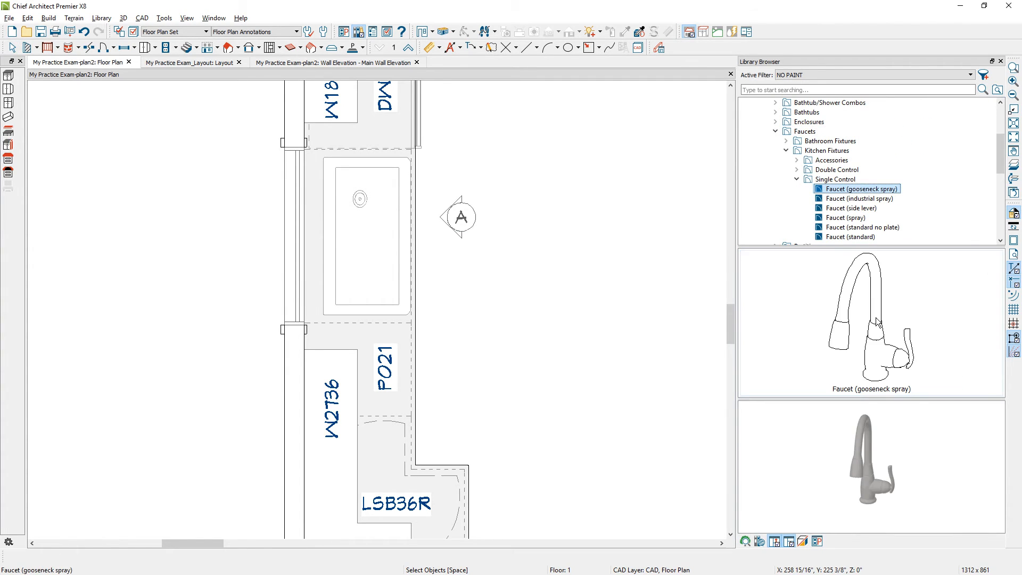
left_click_drag(876, 321, 335, 255)
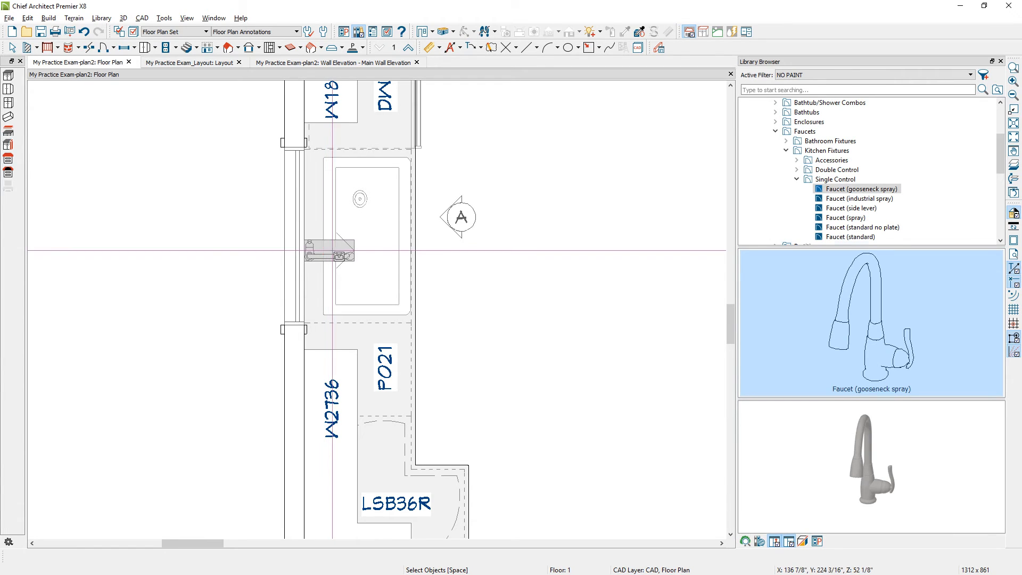
left_click(846, 219)
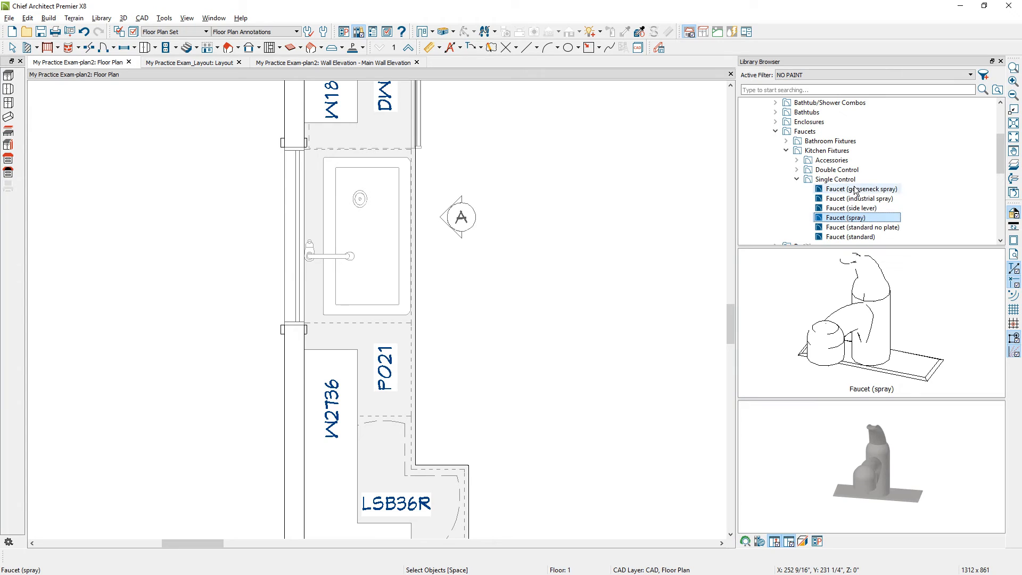
Step: Place Faucet (industrial spray) from the Single Control fixtures beside the gooseneck faucet on the sink's window side, after previewing Faucet (standard no plate)
left_click(883, 227)
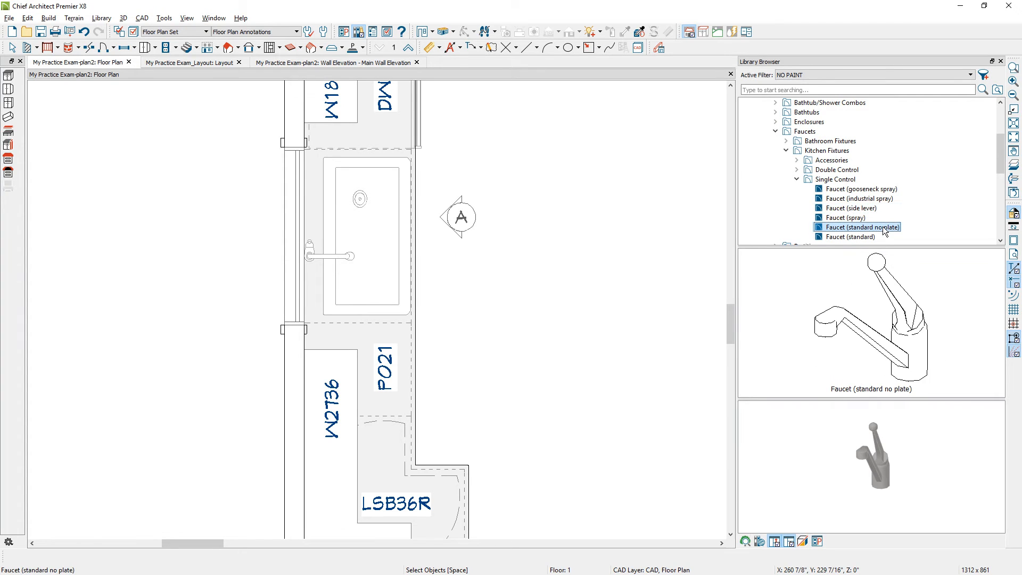
left_click(880, 201)
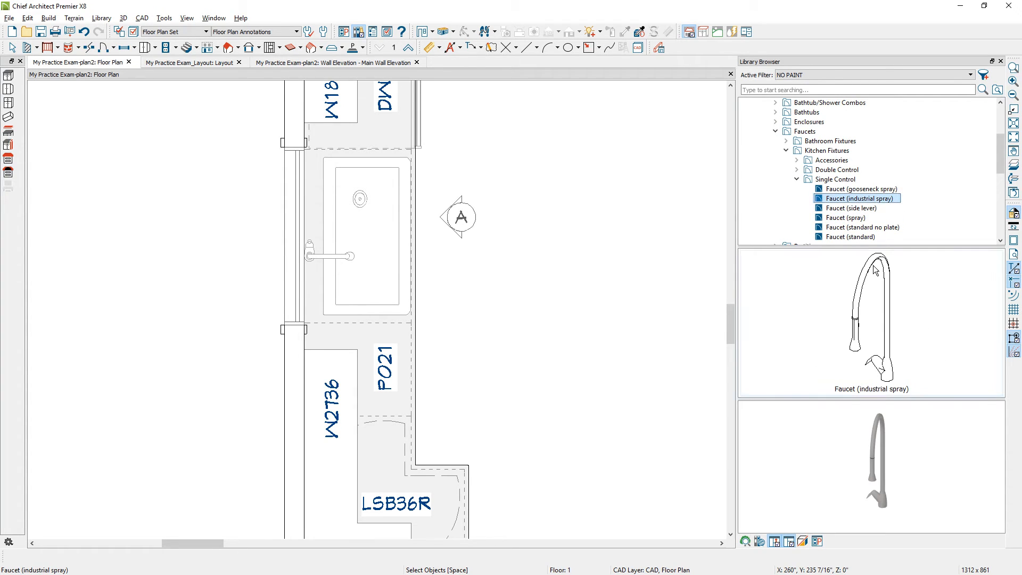
left_click_drag(875, 270, 357, 214)
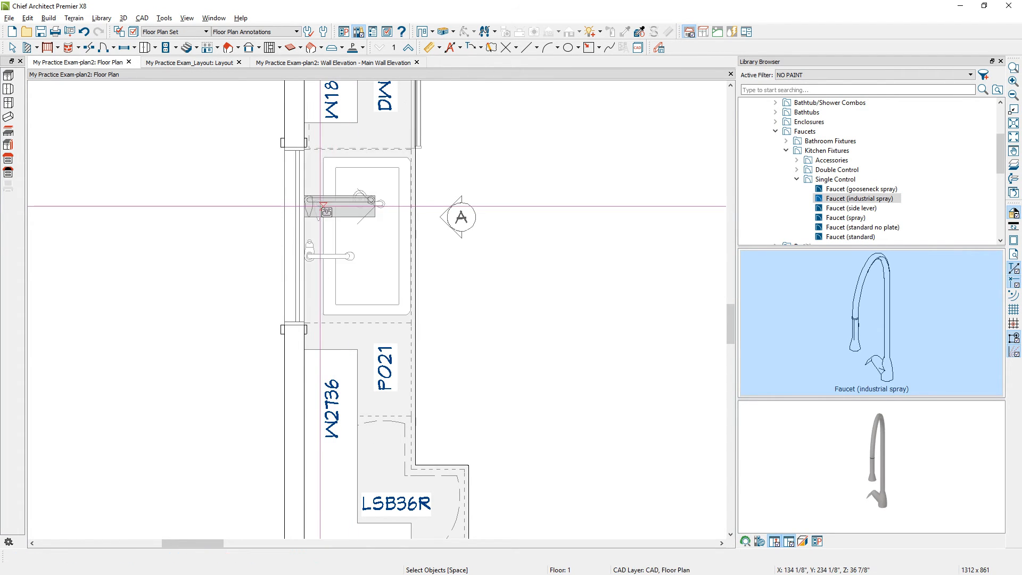
left_click(323, 206)
Step: In the Main Wall Elevation, center the gooseneck faucet on the sink base cabinet and shrink the industrial spray faucet beside it
left_click(332, 62)
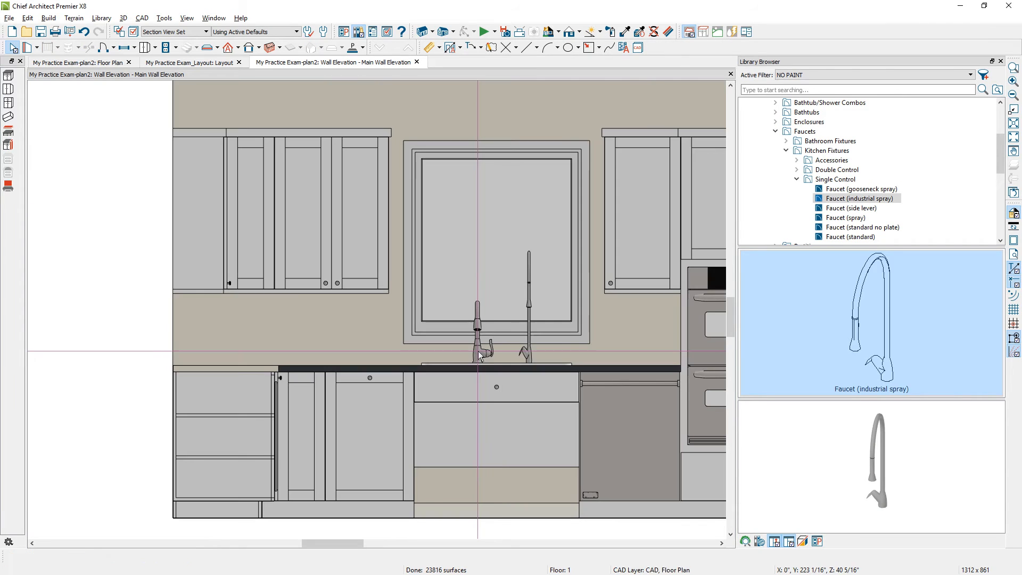
left_click(478, 350)
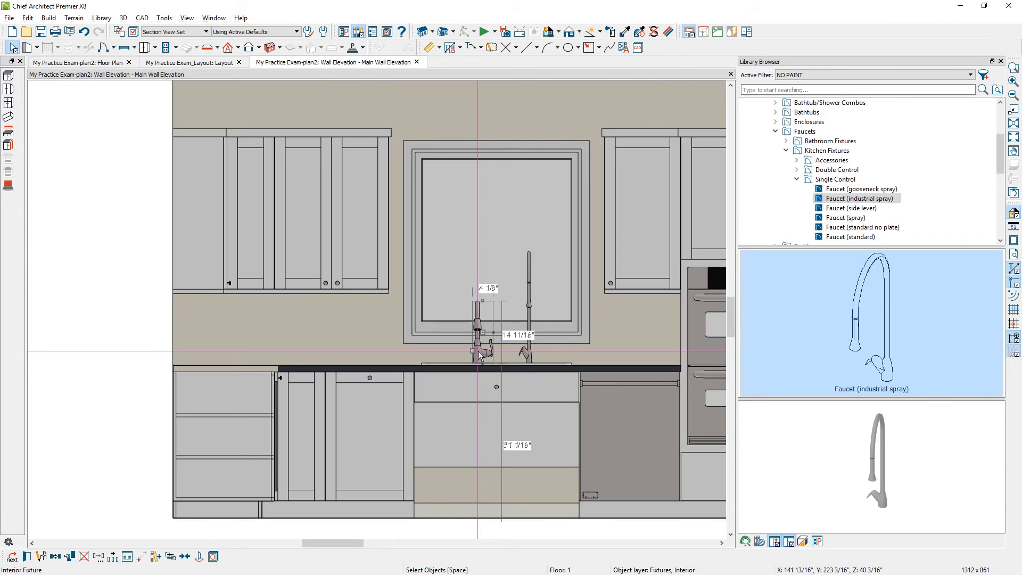
left_click(185, 556)
left_click(491, 434)
left_click(534, 334)
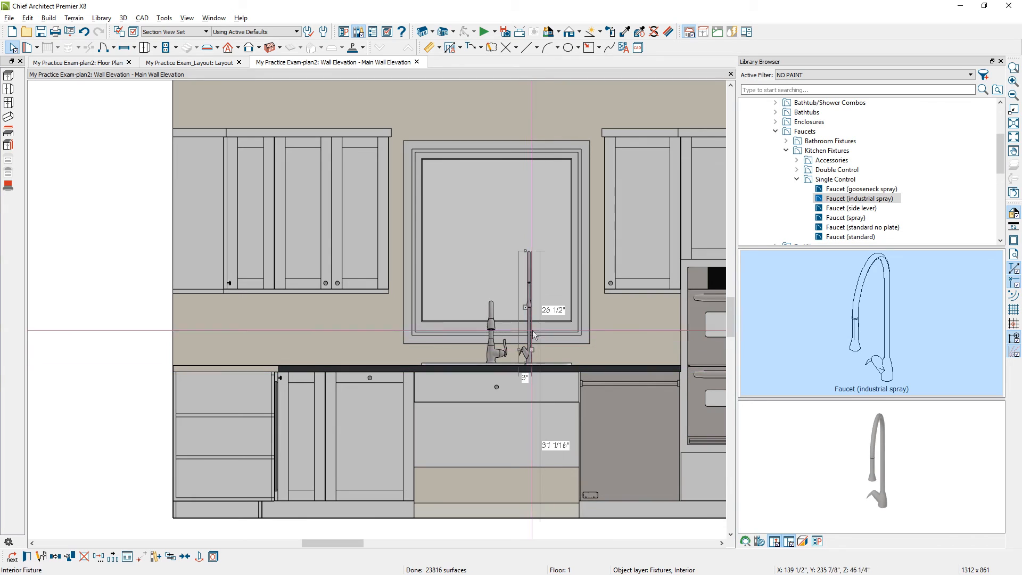
mouse_move(533, 334)
left_mouse_down()
mouse_move(525, 316)
mouse_move(527, 336)
left_mouse_up()
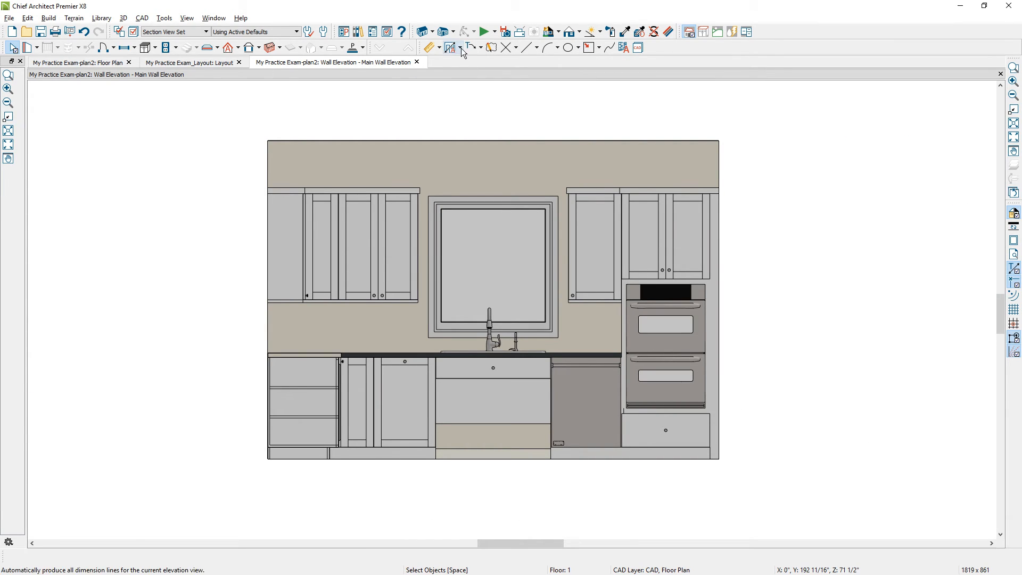
Step: Activate the NKBA General Annotations set and generate NKBA Auto Elevation Dimensions for the main wall elevation
left_click(461, 48)
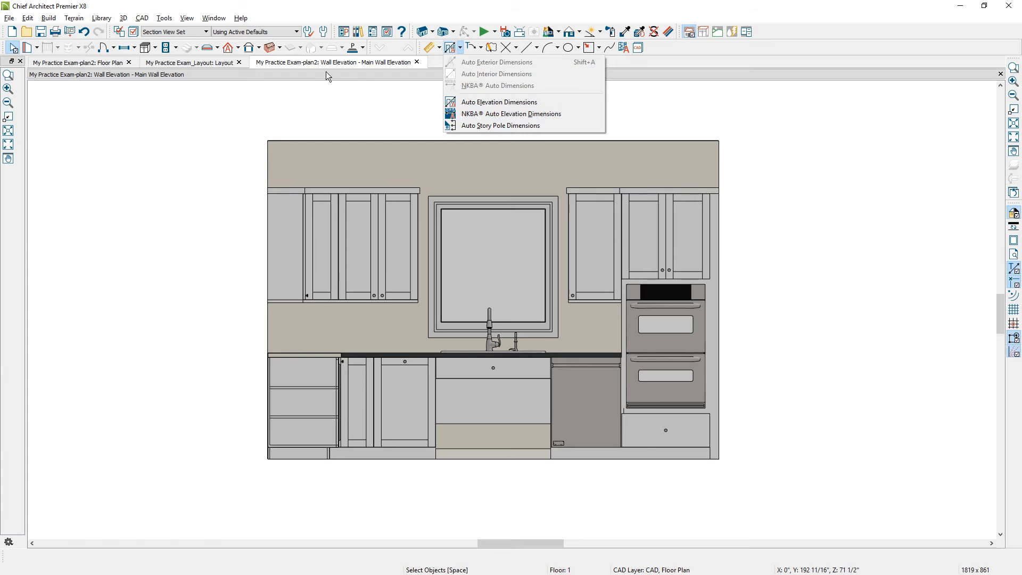
left_click(273, 34)
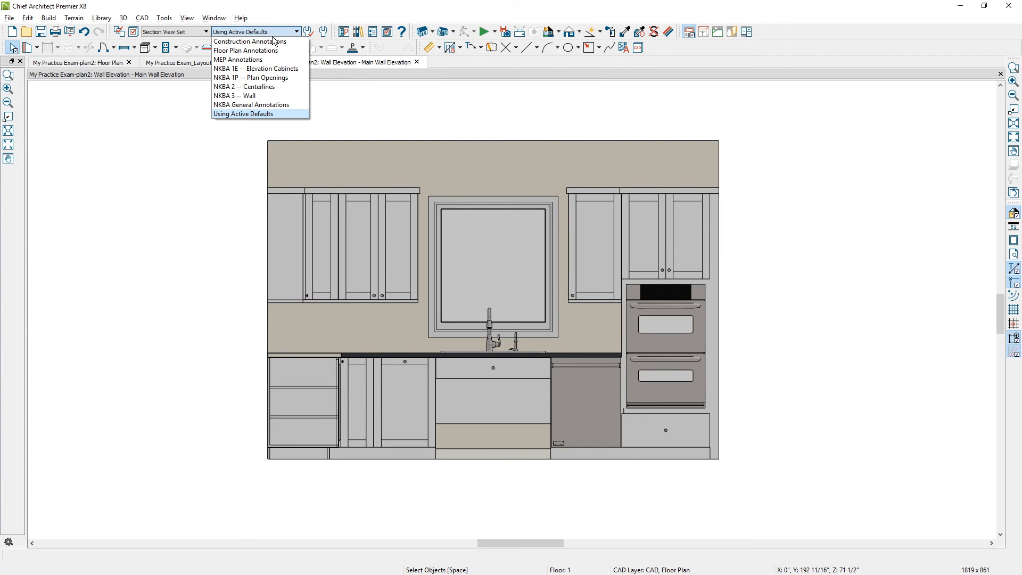
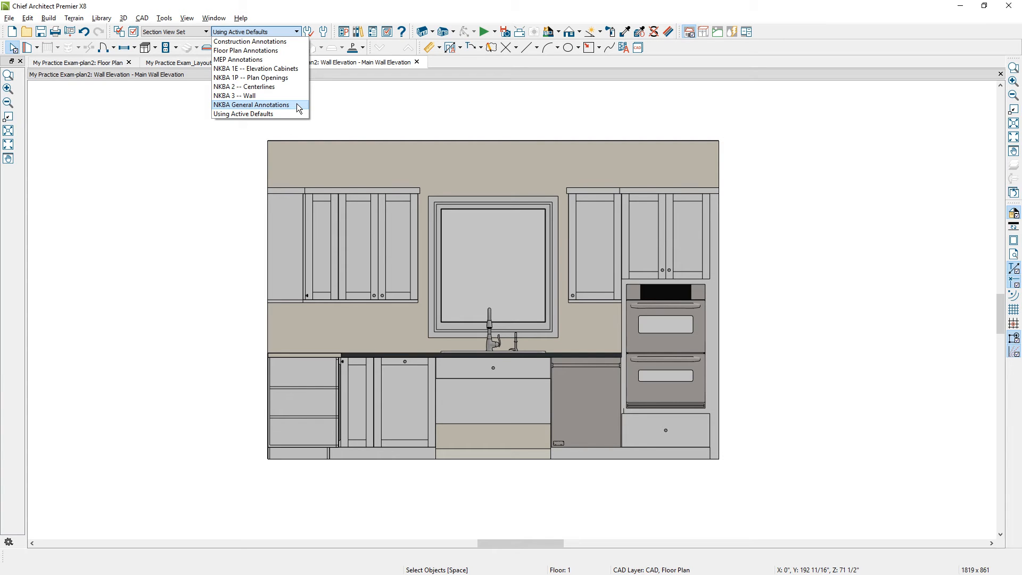
left_click(295, 105)
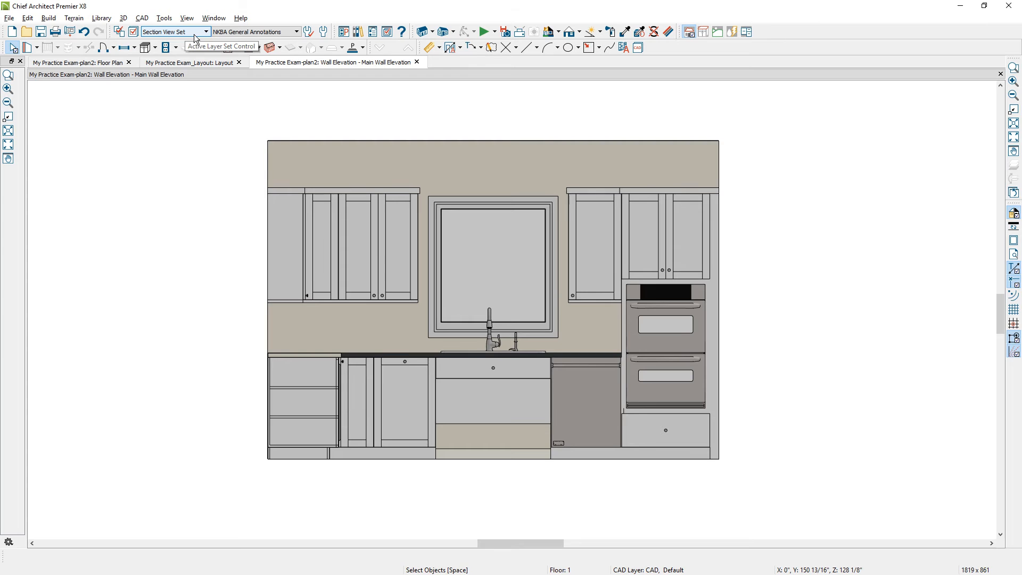
left_click(458, 47)
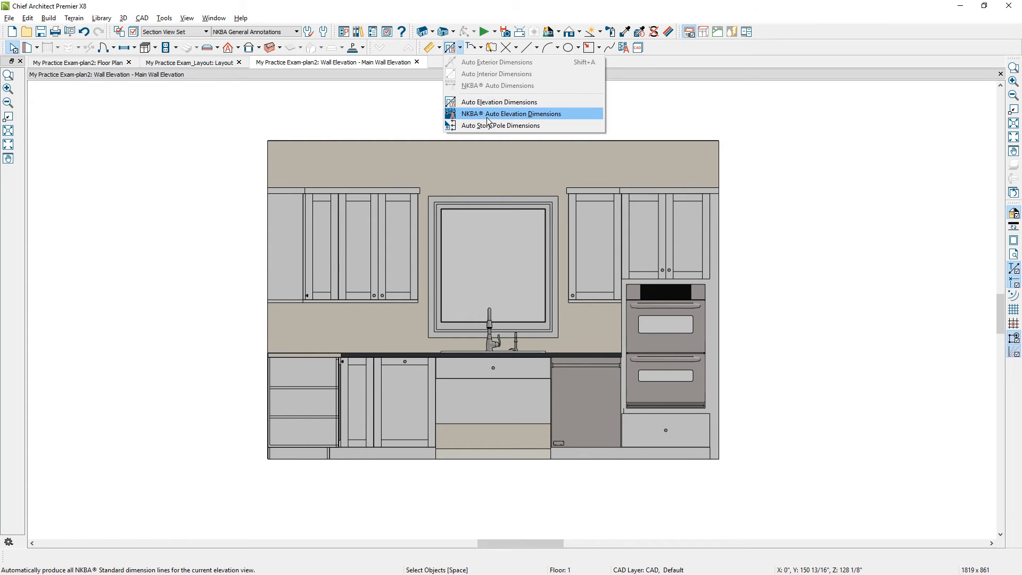
left_click(524, 112)
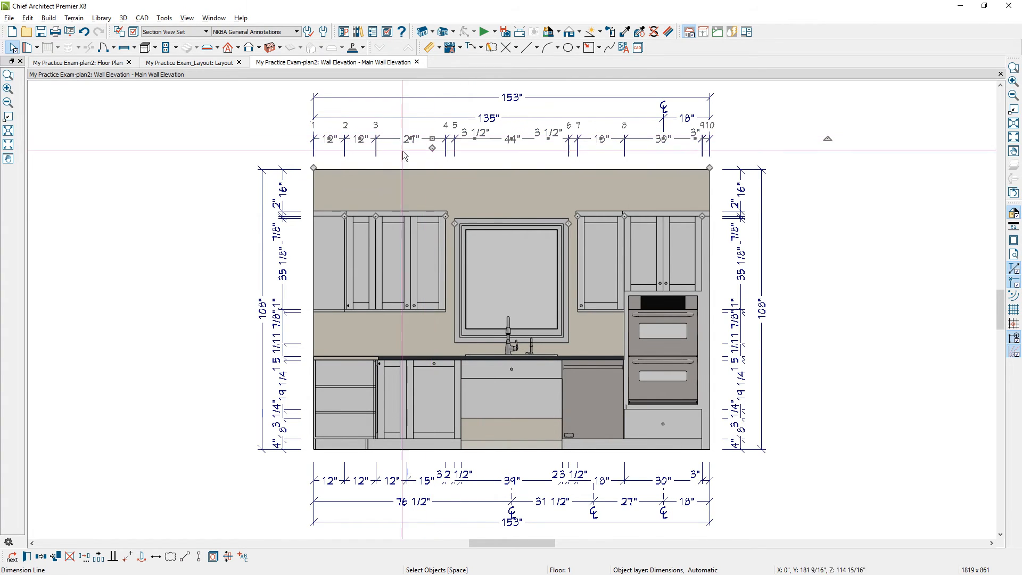
Step: Merge the two leftmost 12" segments of the upper cabinet dimension line into 24" and delete the centerline dimension line above it
left_click(345, 140)
left_click_drag(354, 194, 355, 195)
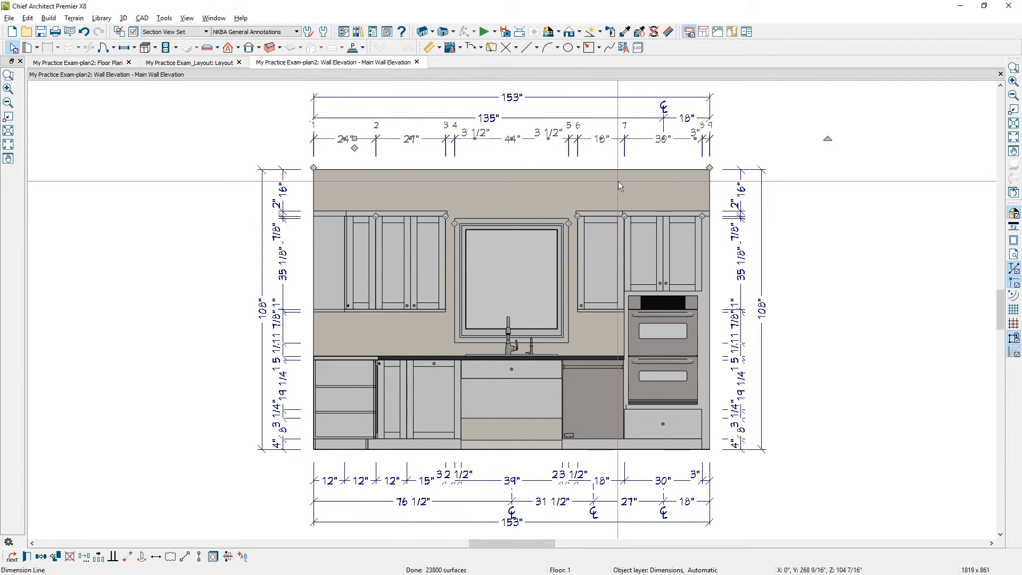
left_click(656, 123)
key("Delete")
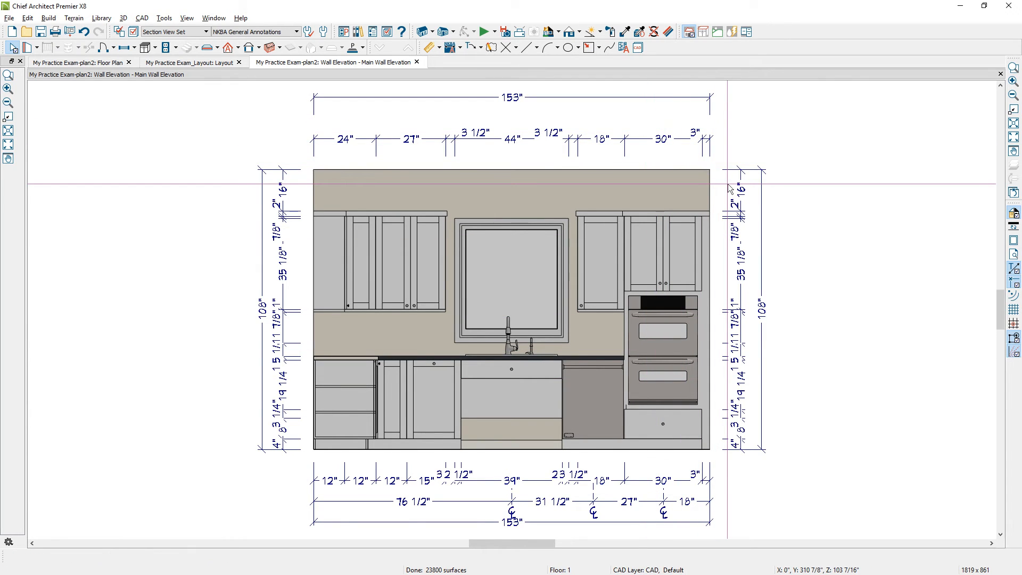
Step: Move the cabinet and overall width dimension lines above the elevation closer to the top of the wall
left_click(641, 97)
left_click_drag(640, 97, 650, 127)
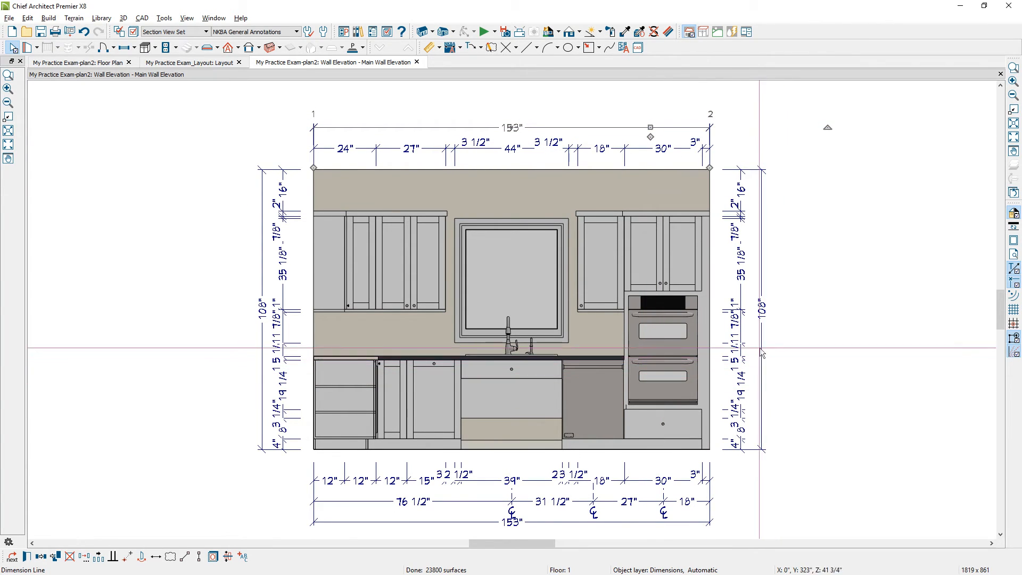
key("Escape")
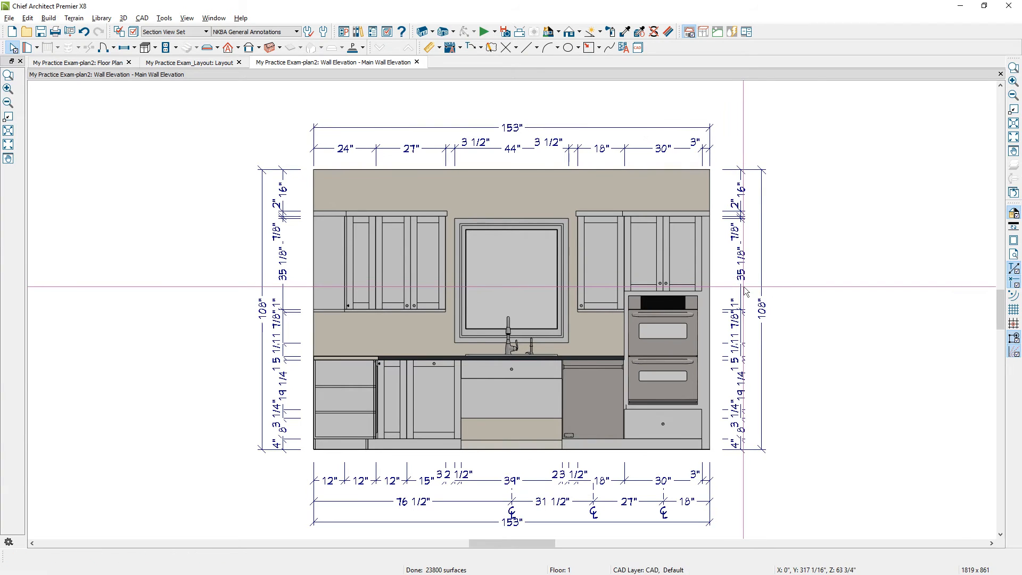
Step: Remove the window, countertop underside, upper apron-area and toe kick markers from the inner vertical dimension line beside the oven cabinet
left_click(740, 262)
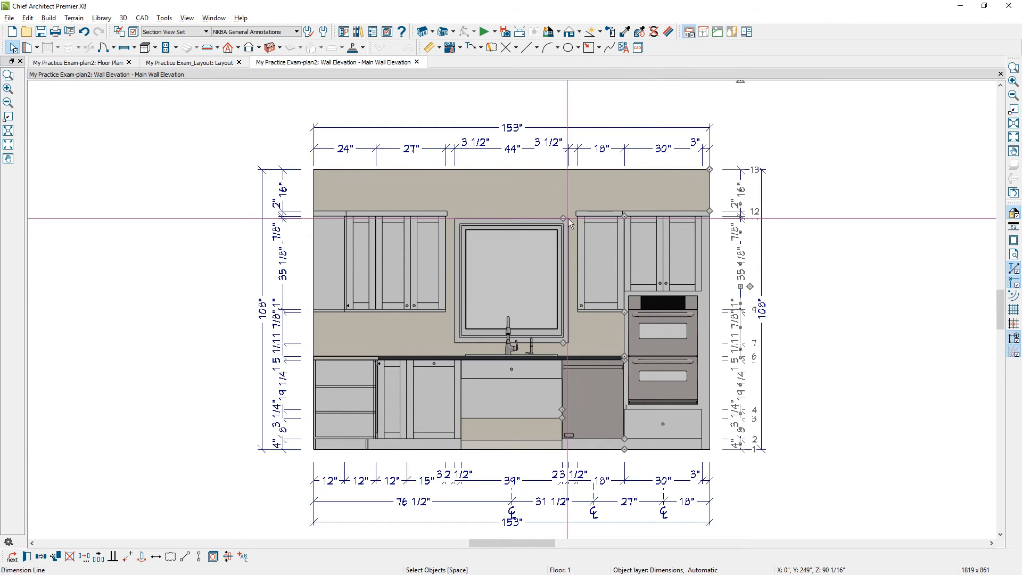
left_click_drag(563, 218, 624, 358)
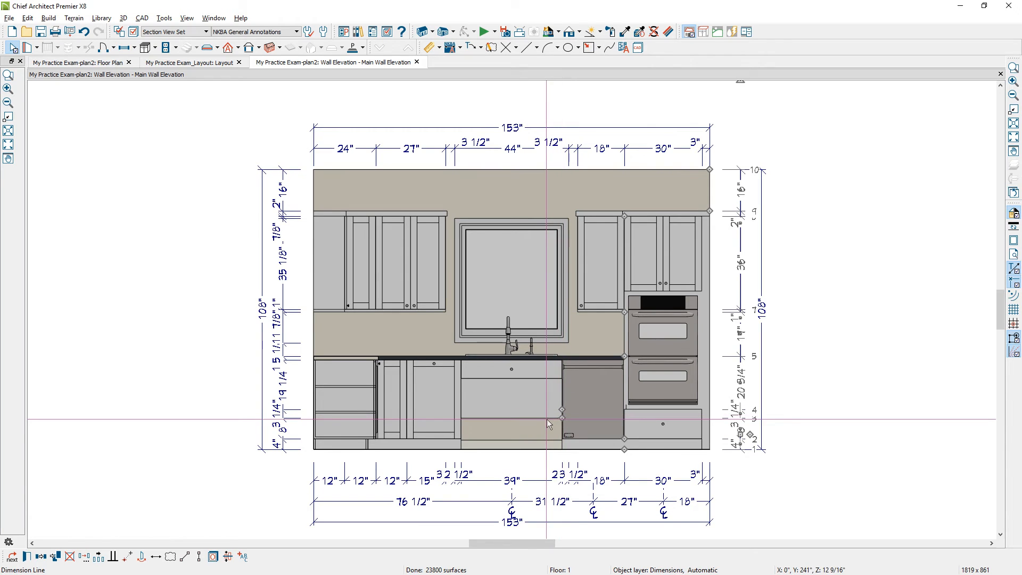
left_click_drag(563, 410, 838, 481)
left_click_drag(624, 437, 814, 497)
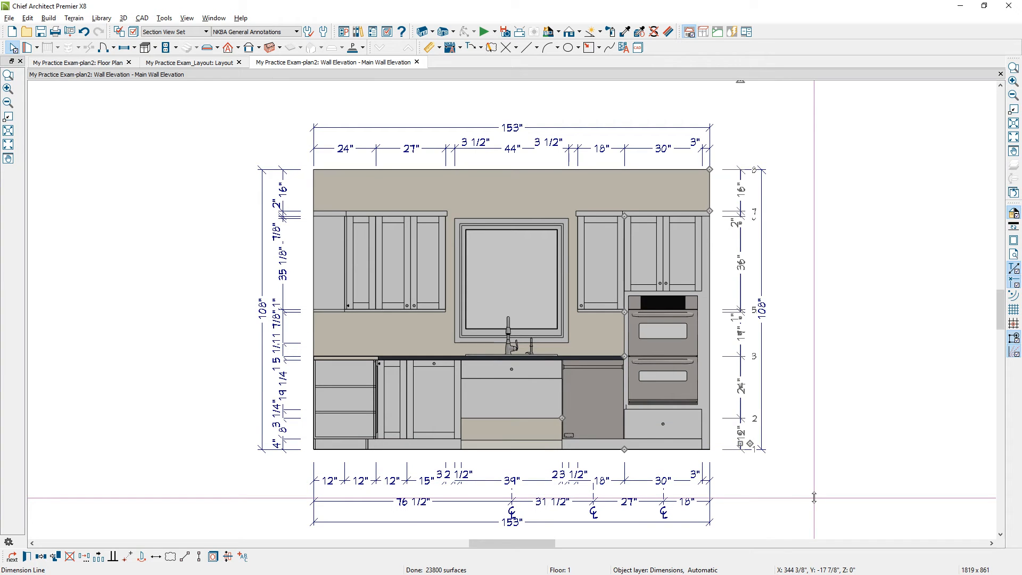
Step: Remove the marker at the underside of the wall cabinets' bottom molding, making one 18" segment above the countertop
scroll(633, 314, "up", 2)
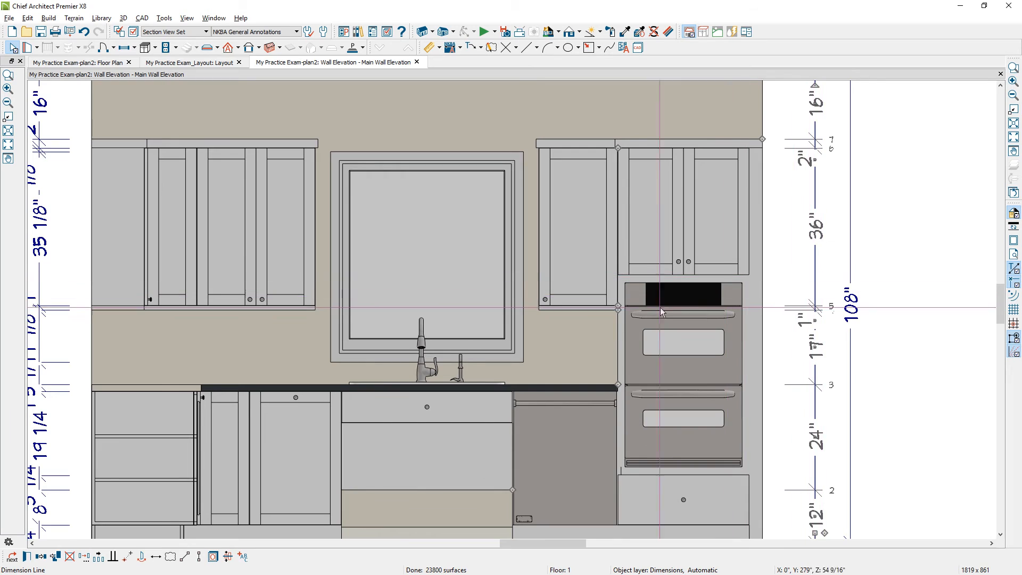
scroll(592, 314, "up", 1)
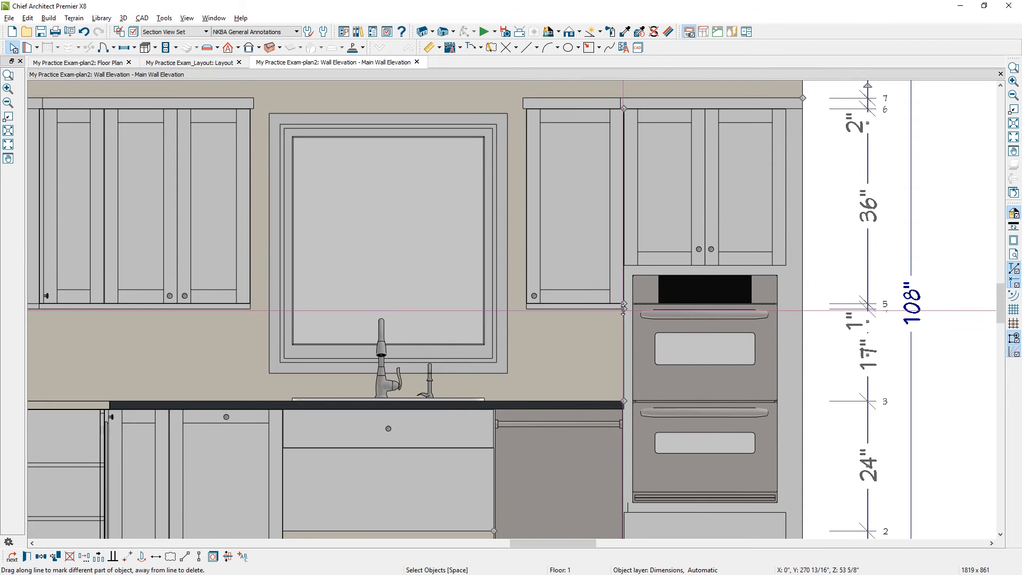
left_click_drag(623, 311, 968, 383)
scroll(966, 382, "down", 1)
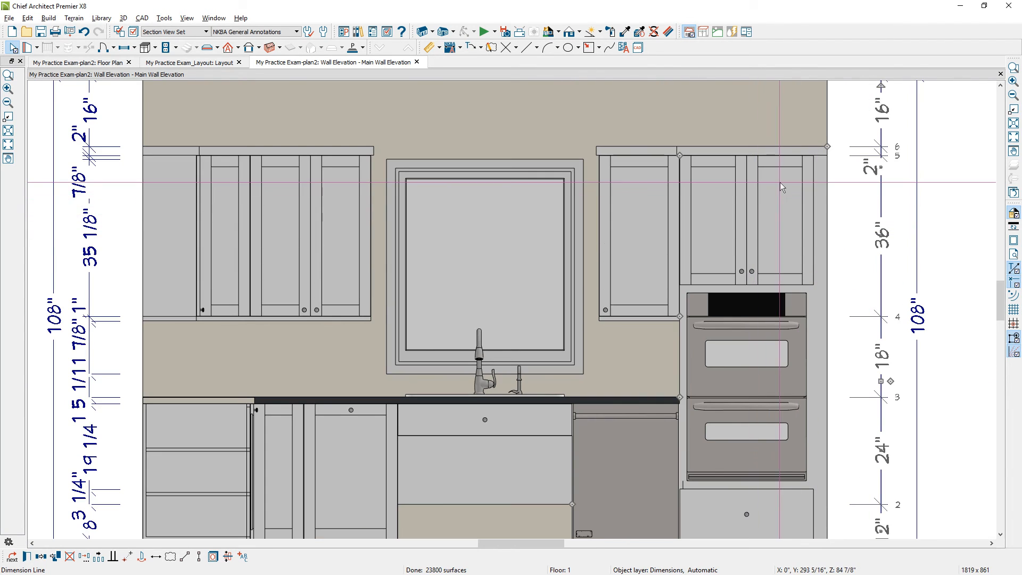
scroll(780, 182, "down", 1)
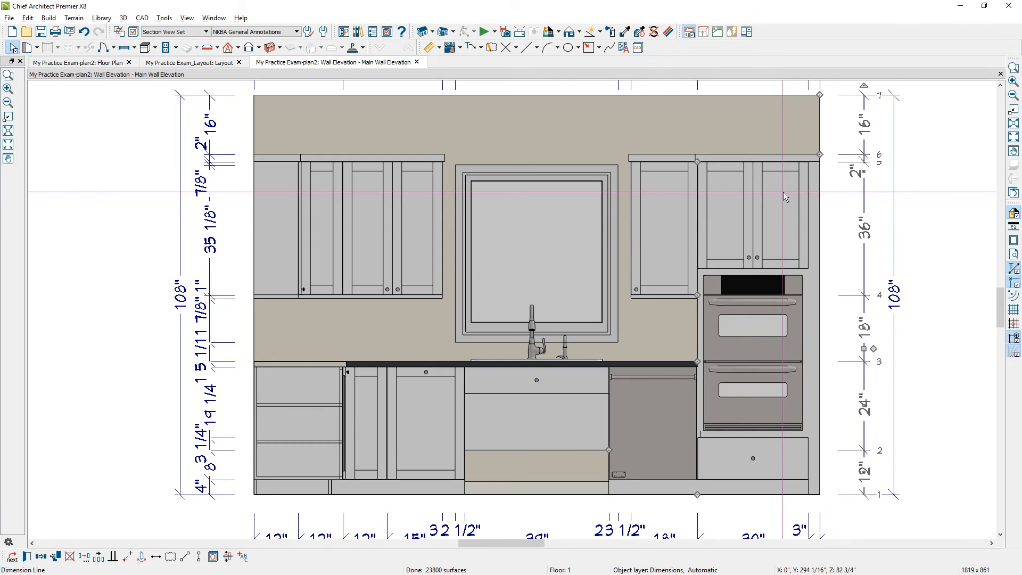
Step: Move the inner vertical dimension line and the overall height dimension beside the oven cabinet closer to the wall
left_click(864, 257)
left_click_drag(866, 256, 853, 257)
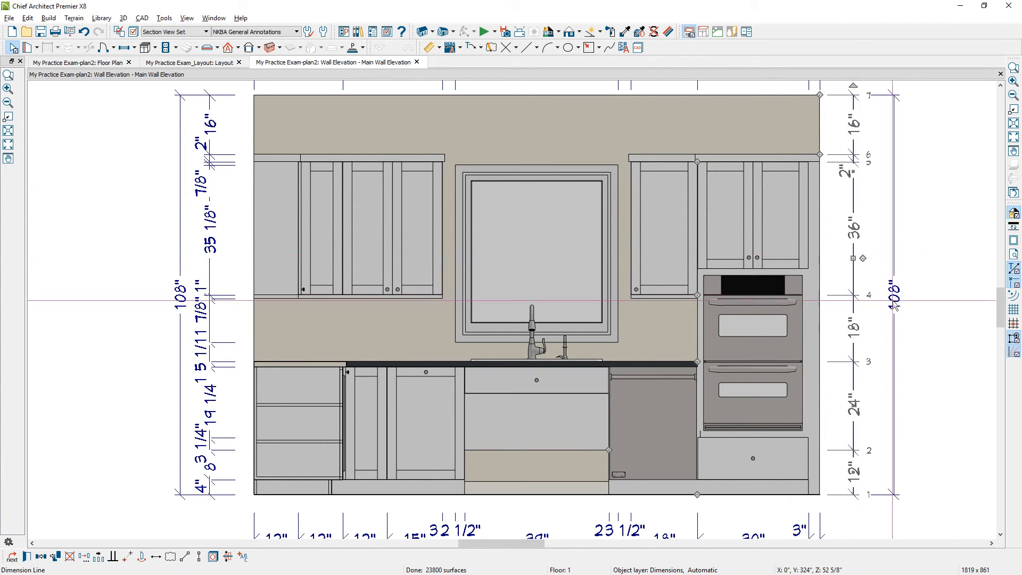
left_click(895, 325)
left_click_drag(895, 325, 884, 327)
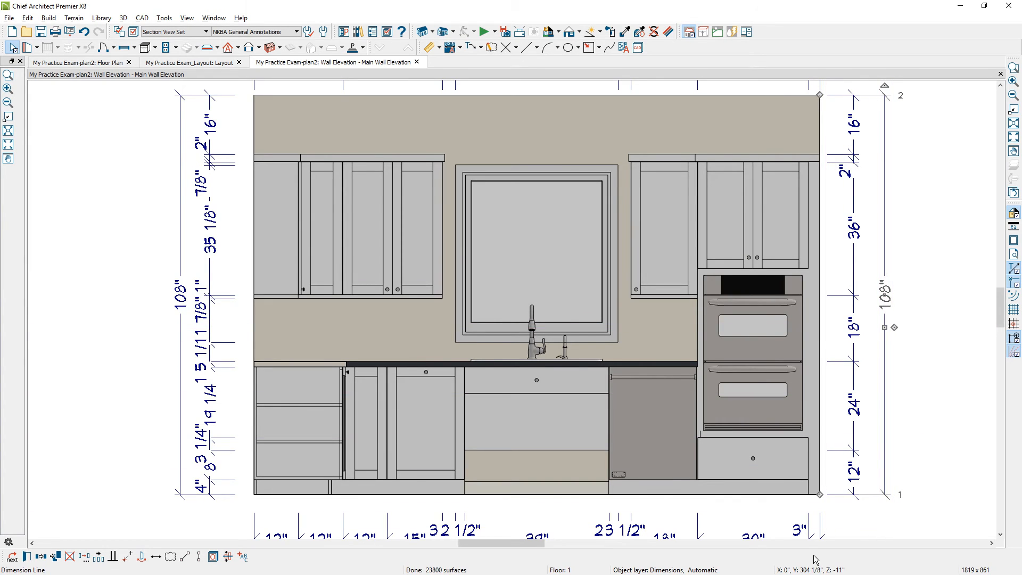
key("Escape")
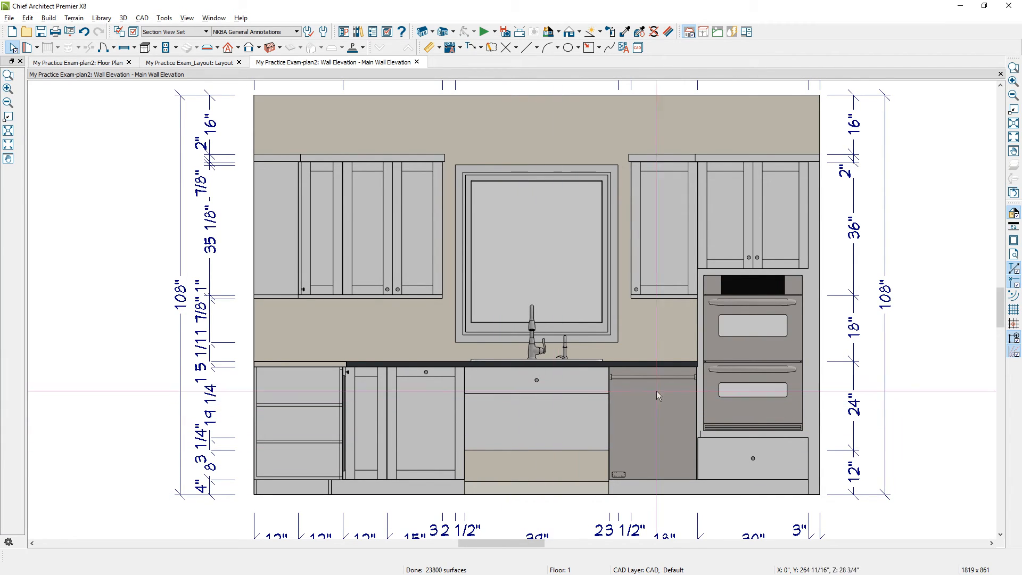
Step: Draw a short horizontal CAD line within the 24" segment beside the ovens and add it as a marker splitting that vertical dimension
left_click(861, 373)
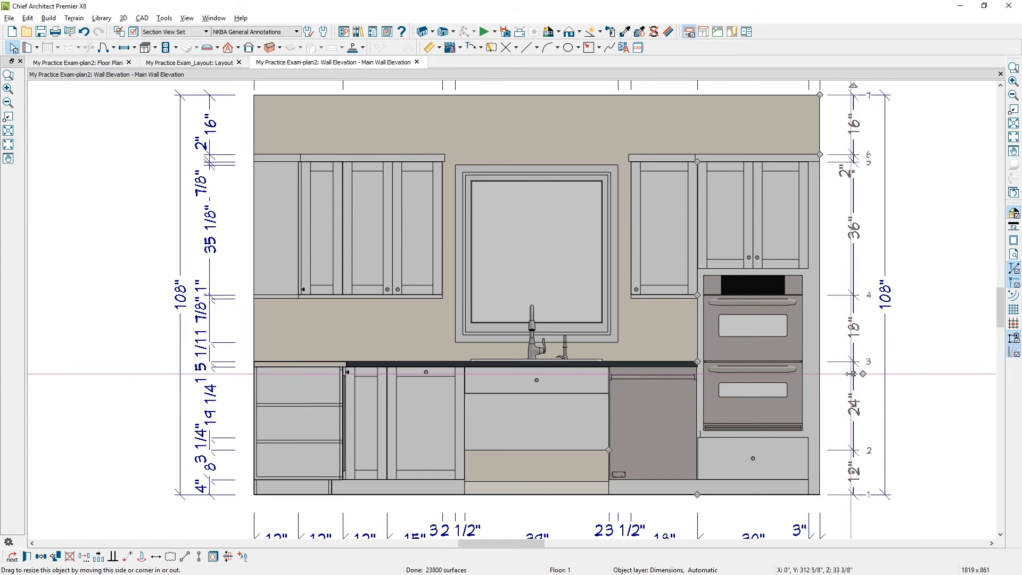
mouse_move(861, 373)
left_mouse_down()
mouse_move(820, 388)
mouse_move(606, 393)
mouse_move(853, 387)
left_mouse_up()
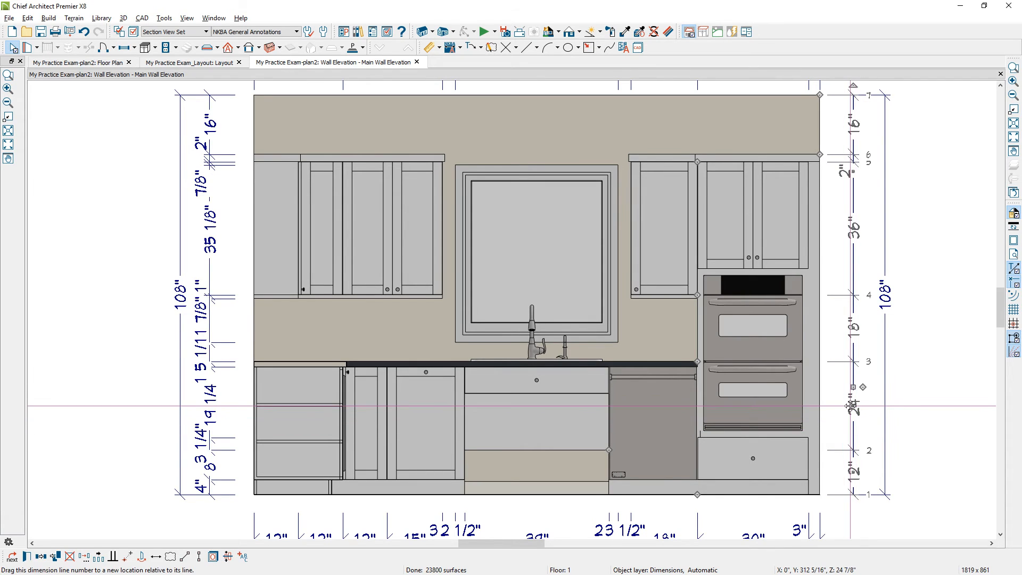
key("l")
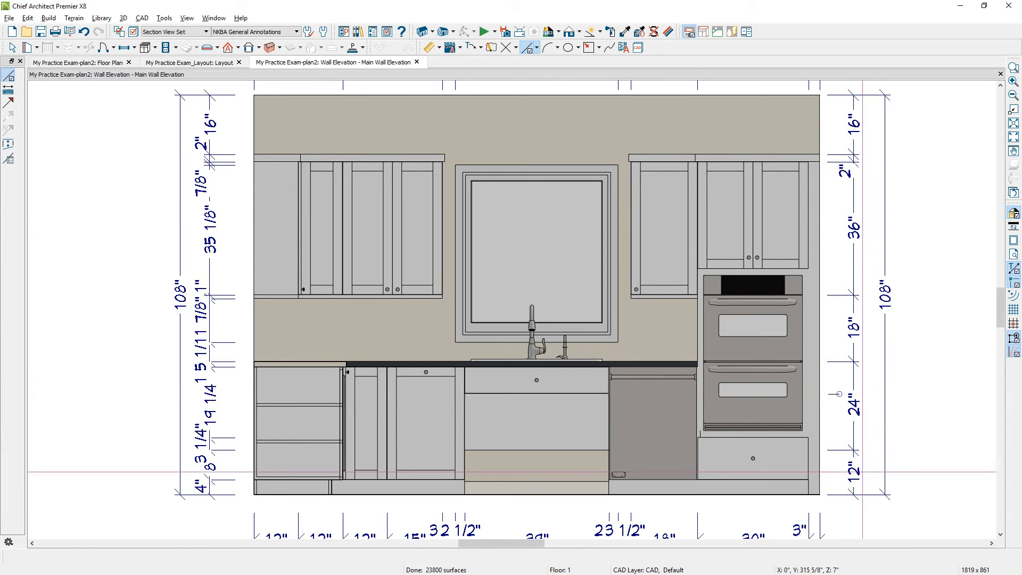
left_click(856, 430)
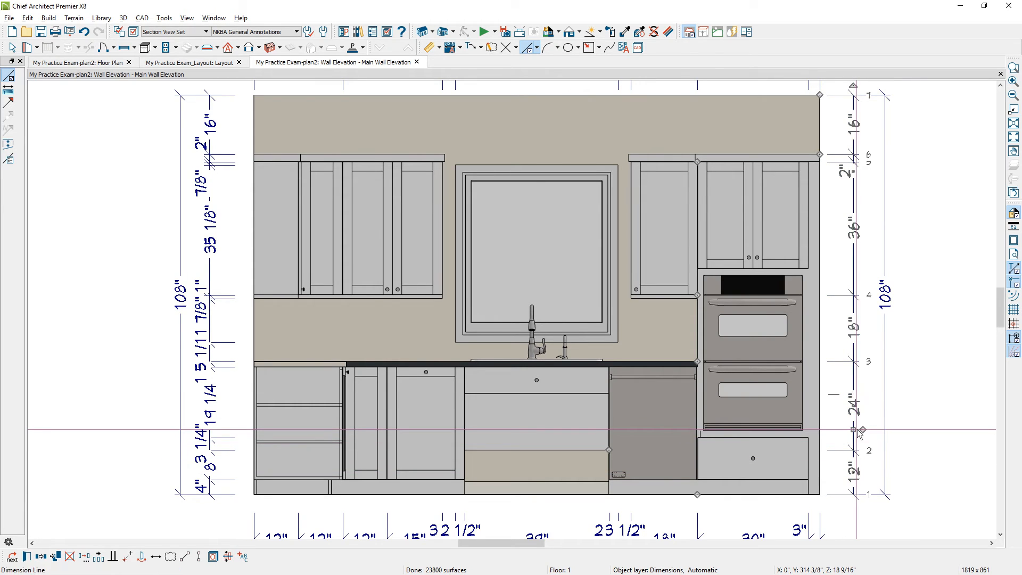
left_click_drag(863, 430, 846, 400)
left_click(853, 437)
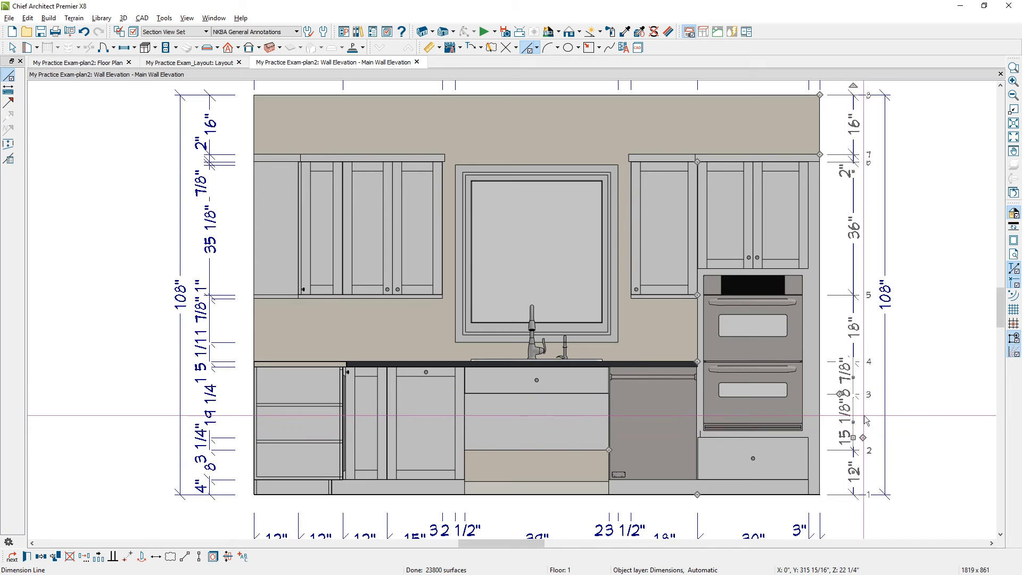
left_click(836, 296)
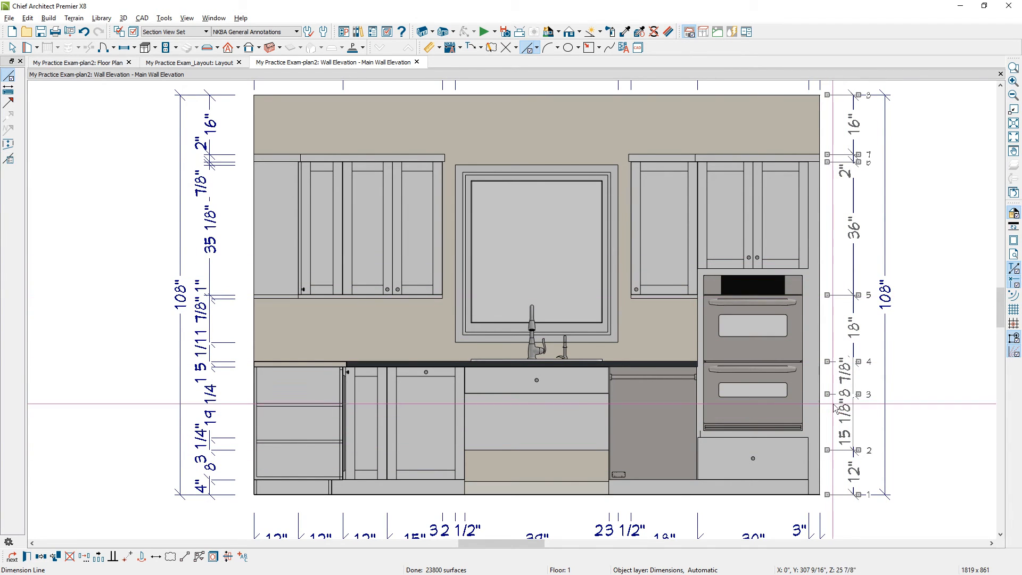
key("Escape")
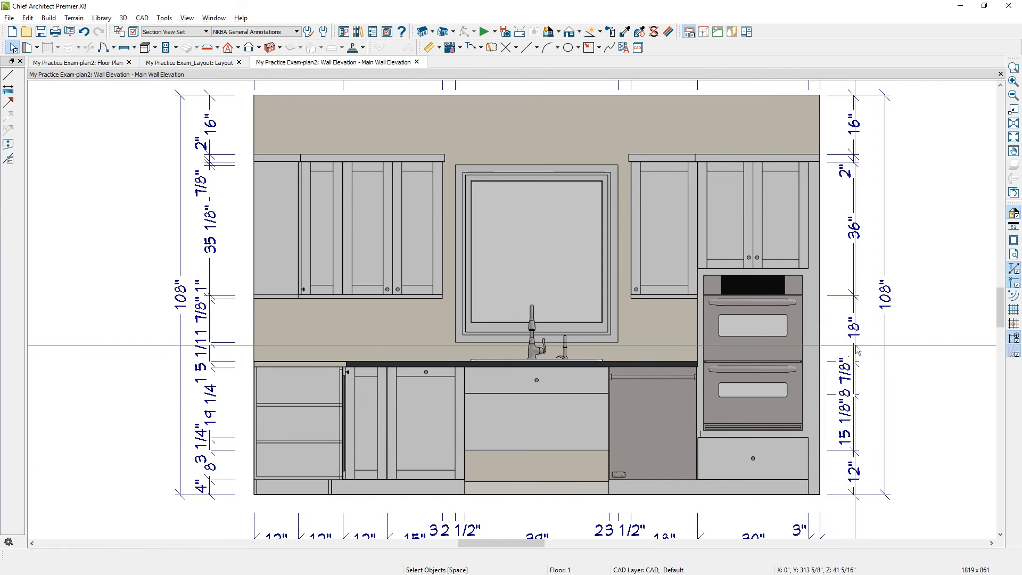
Step: Move the upper segment number beside the ovens aside and reposition the short CAD line to make that segment 9"
left_click(853, 383)
left_click_drag(854, 377, 870, 379)
left_click(837, 394)
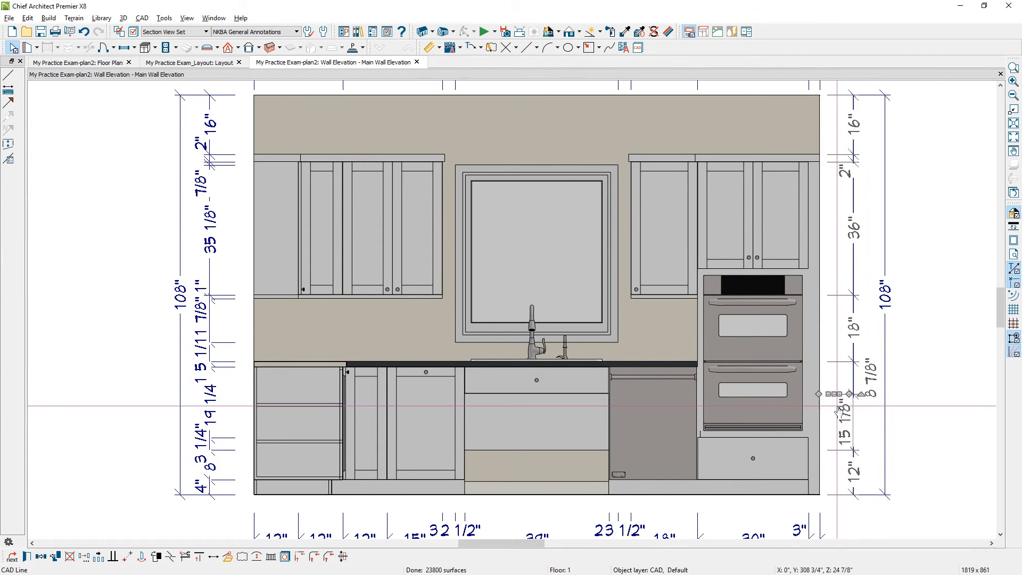
left_click(871, 387)
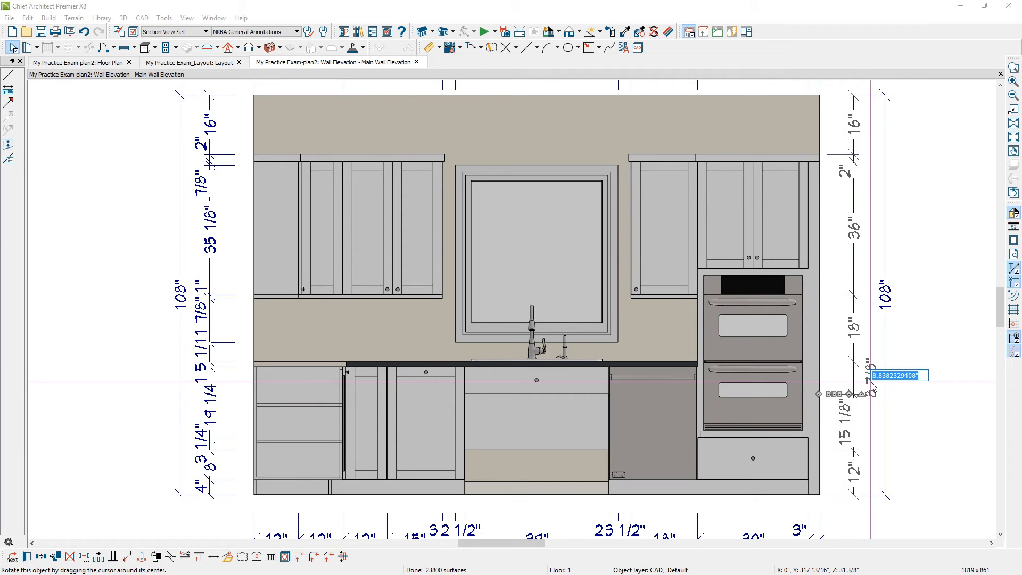
type("9")
key("Return")
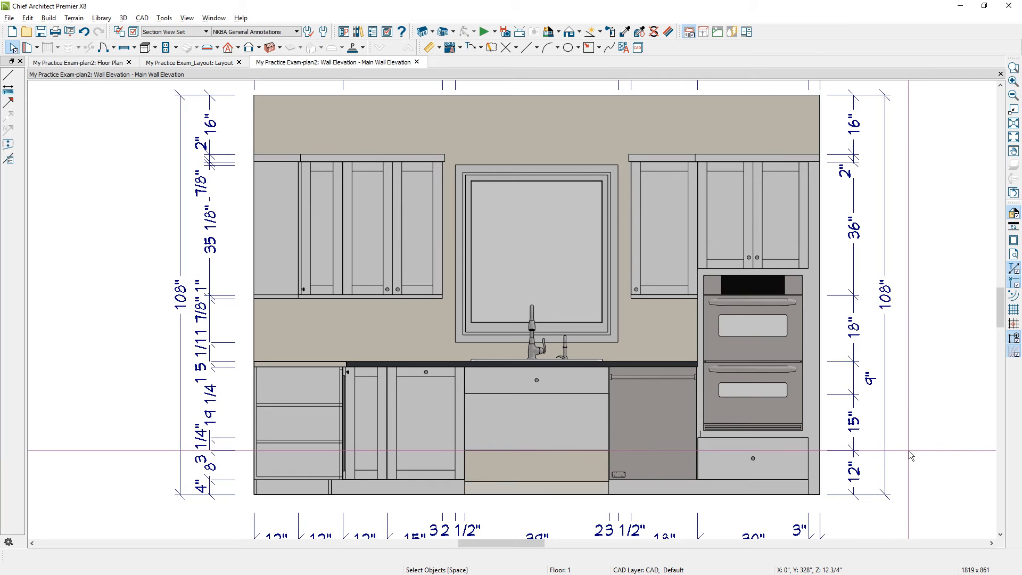
Step: Move the 9" segment number closer to the vertical dimension line beside the oven cabinet
left_click(873, 385)
left_click_drag(871, 379, 863, 379)
left_click(935, 412)
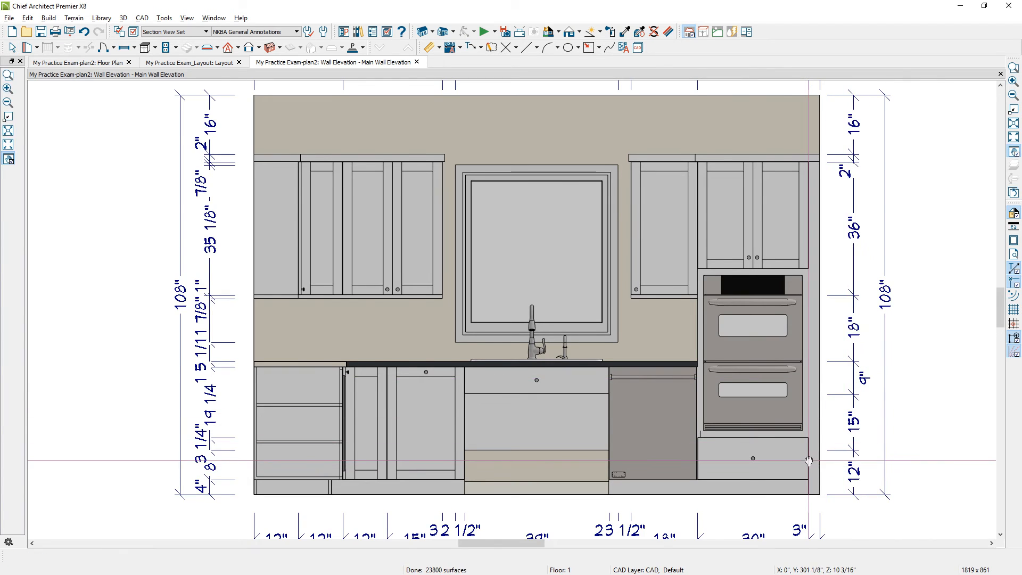
Step: Remove the wall cabinet, window and extra base markers from the first horizontal dimension line, leaving 36", 21", 39", 24", 30" and 3" segments
middle_click_drag(750, 537, 771, 431)
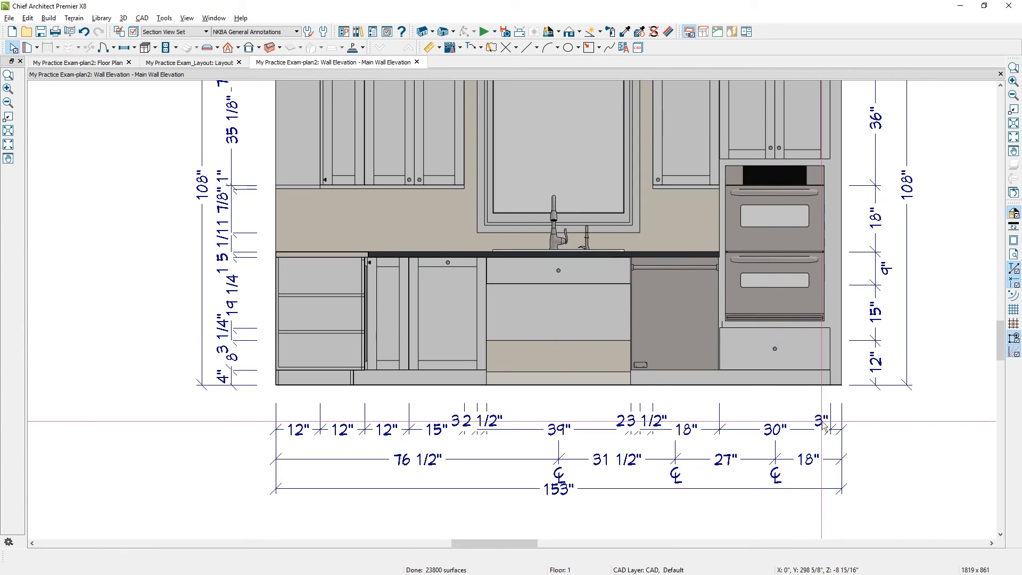
left_click(733, 428)
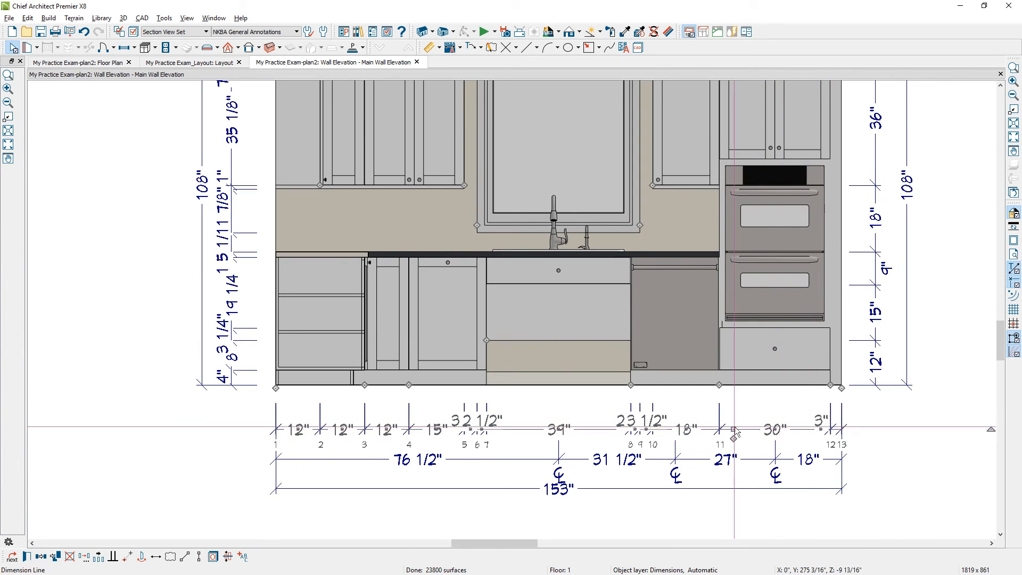
left_click_drag(652, 186, 220, 461)
left_click(210, 492)
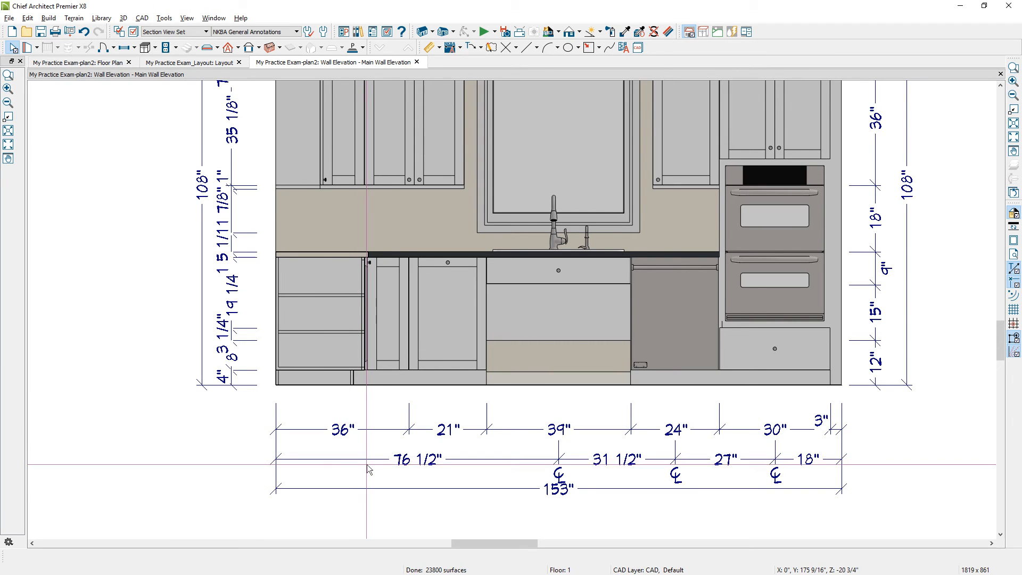
Step: Lengthen the centerline extension lines up into the sink base, the dishwasher and the lower oven
left_click(495, 459)
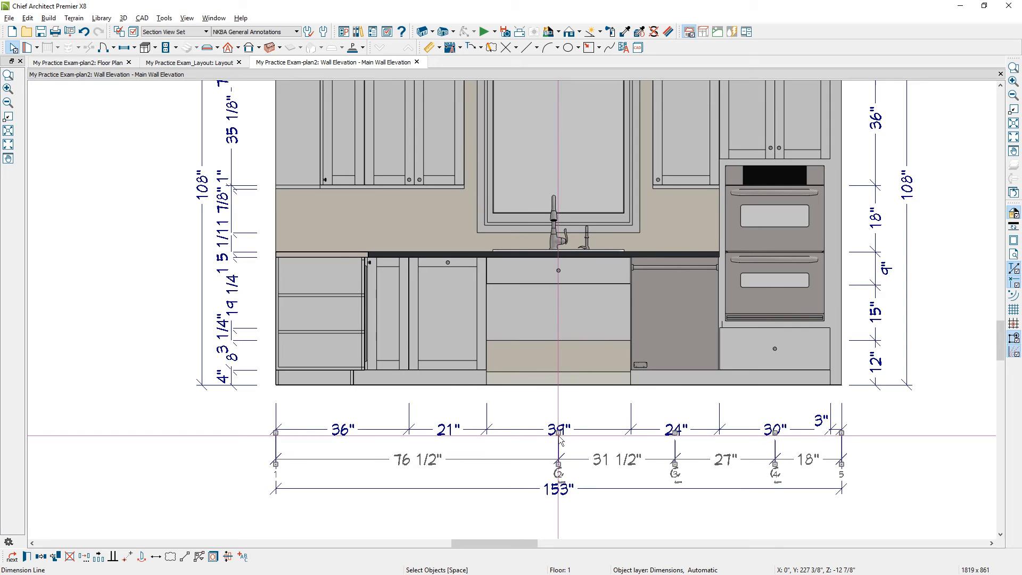
left_click_drag(558, 436, 559, 360)
left_click_drag(675, 444, 683, 353)
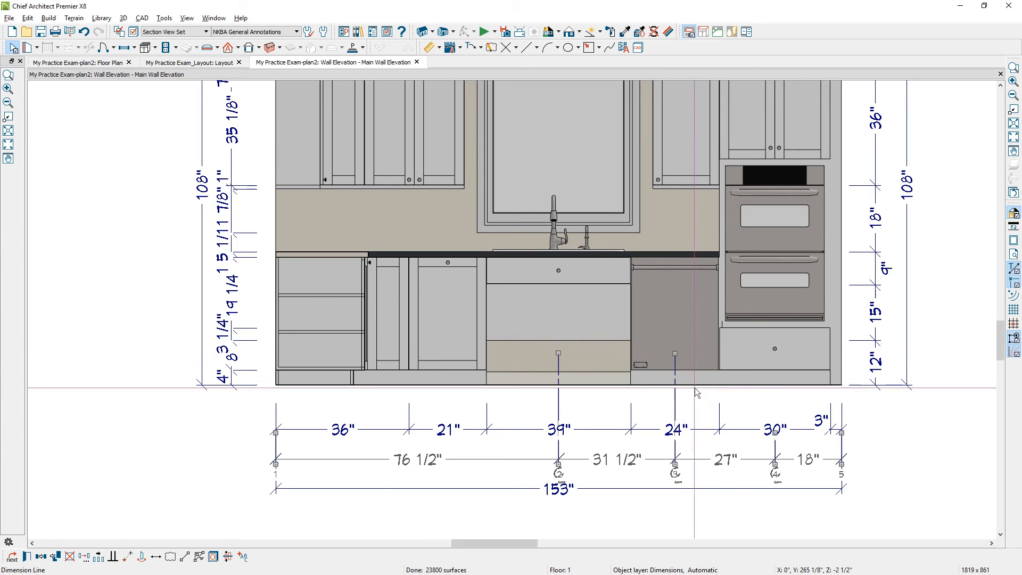
left_click_drag(775, 431, 776, 278)
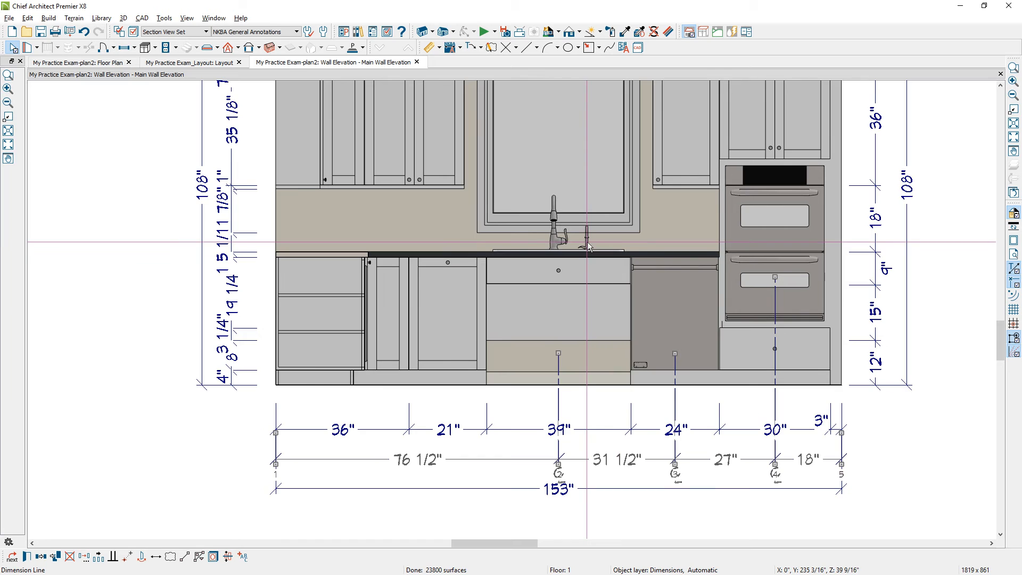
Step: Undo the last action and add a marker for the small fixture beside the faucet to the centerline dimension line
key("ctrl+z")
left_click(536, 459)
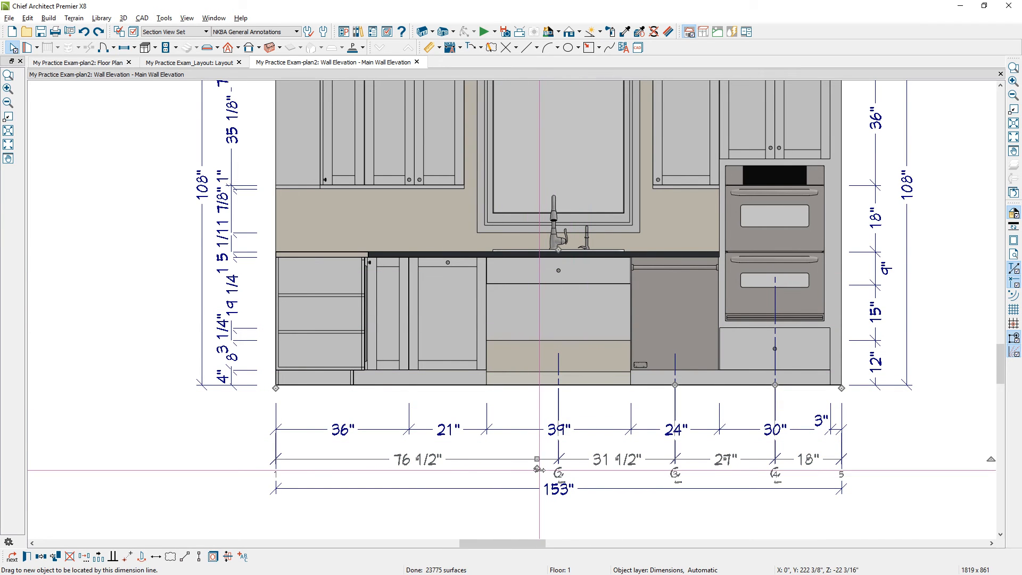
left_click_drag(536, 468, 586, 248)
Step: Set extension 3 of the centerline dimension line, at the small fixture beside the faucet, to be marked as a centerline
scroll(588, 488, "up", 3)
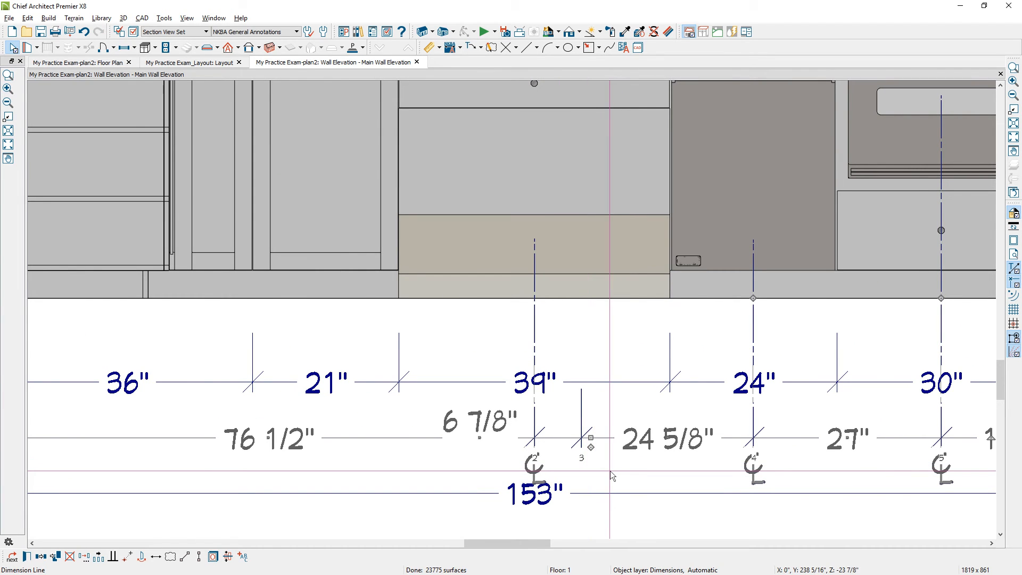
scroll(611, 475, "up", 3)
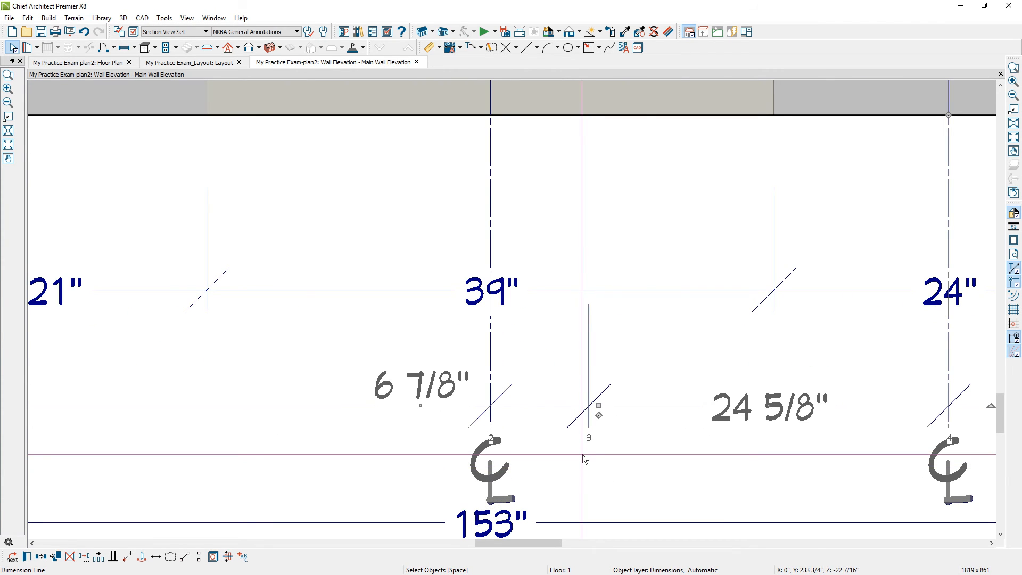
double_click(583, 459)
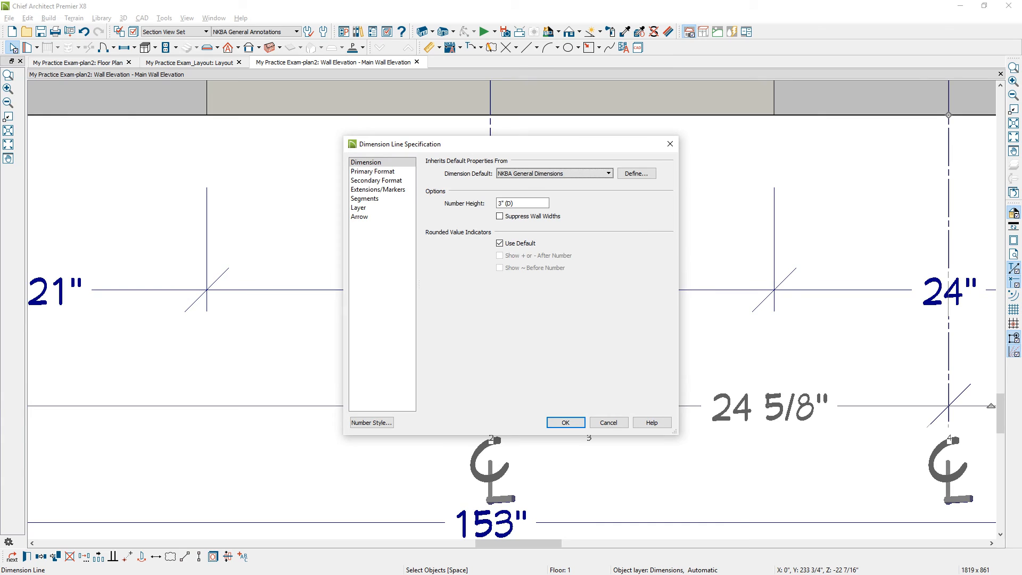
left_click(399, 190)
left_click(502, 163)
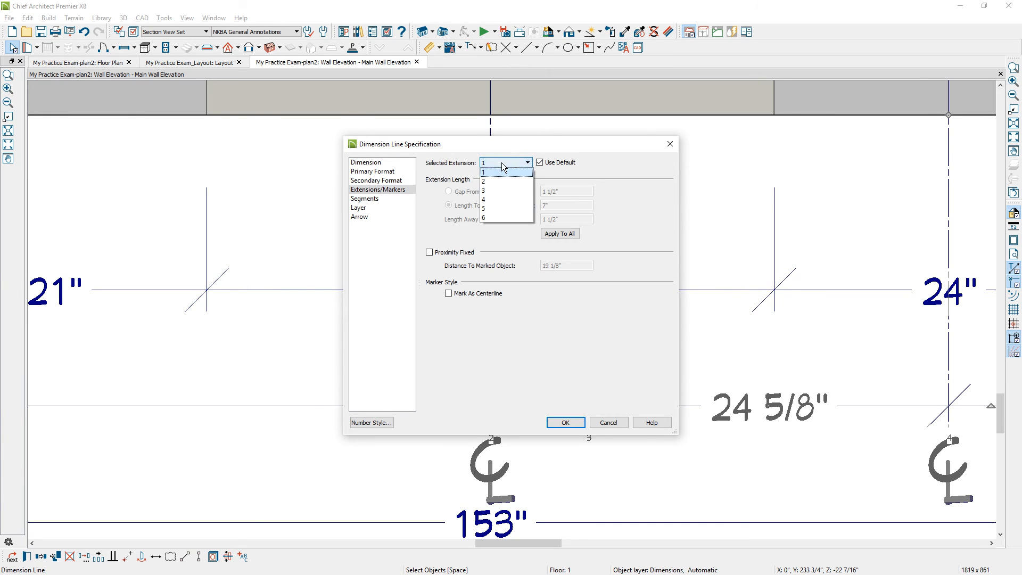
left_click(495, 190)
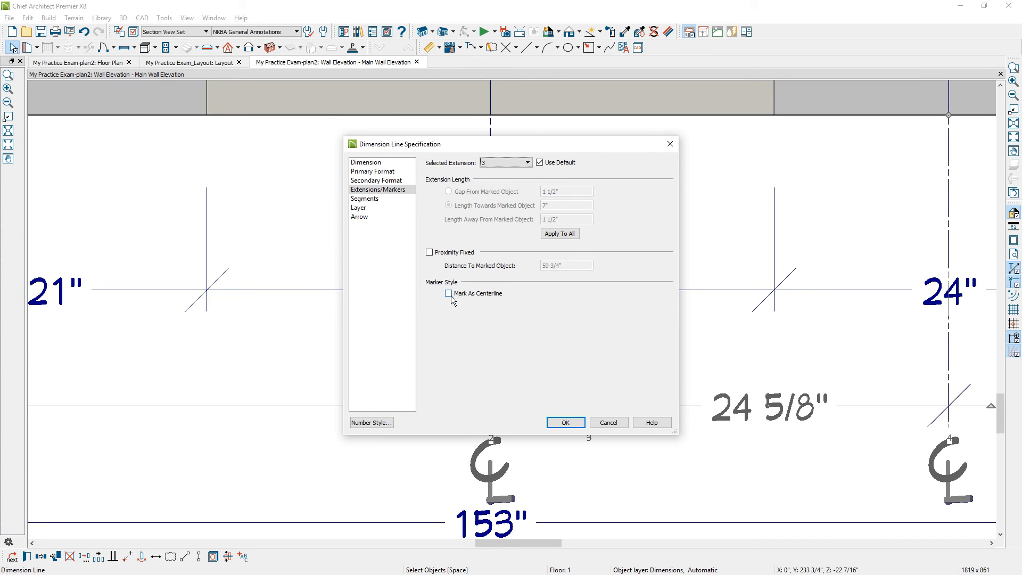
left_click(449, 294)
left_click(559, 422)
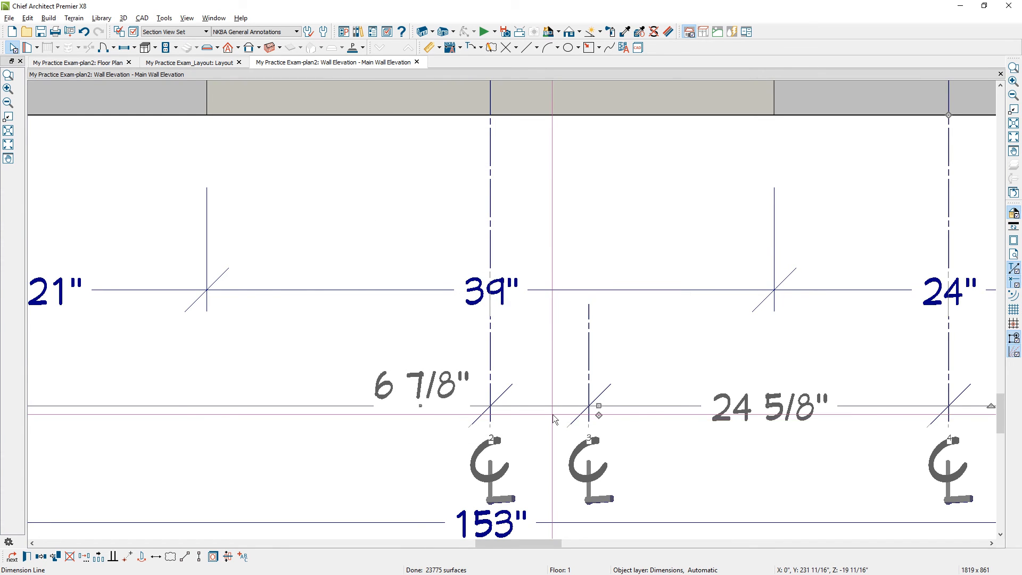
Step: Position the small fixture beside the faucet 9" from the sink's centerline
scroll(558, 420, "down", 5)
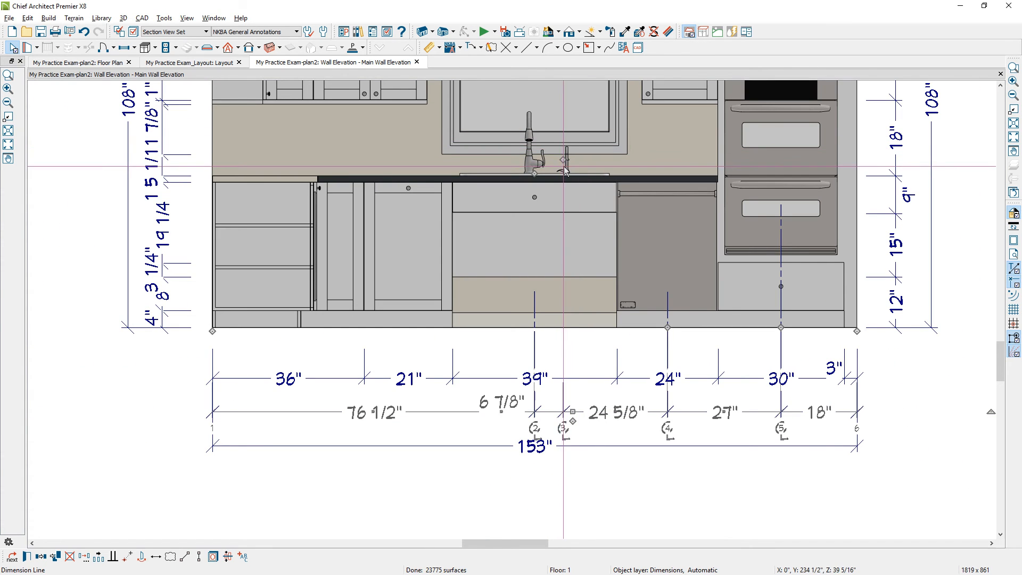
left_click(564, 166)
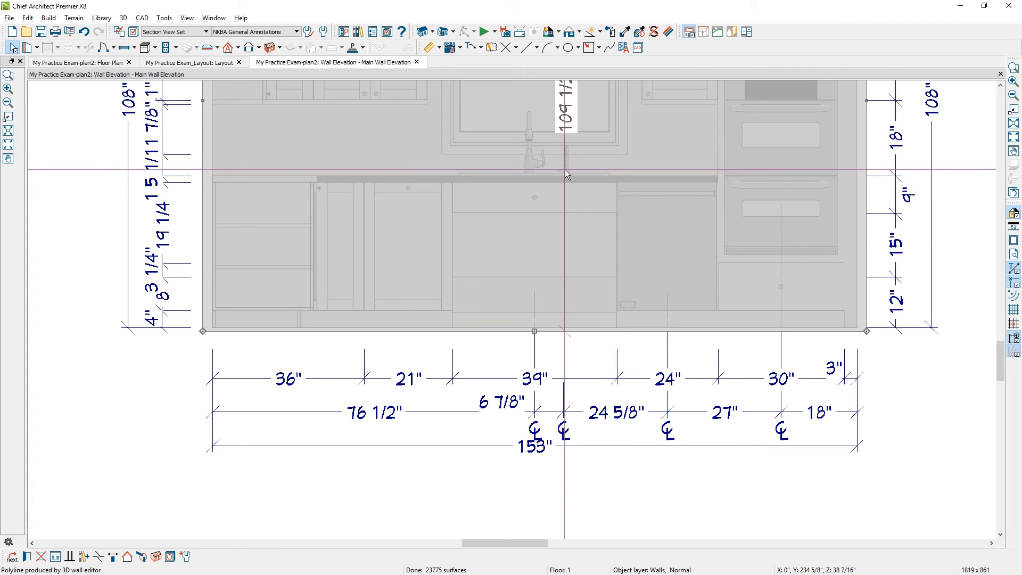
key("Tab")
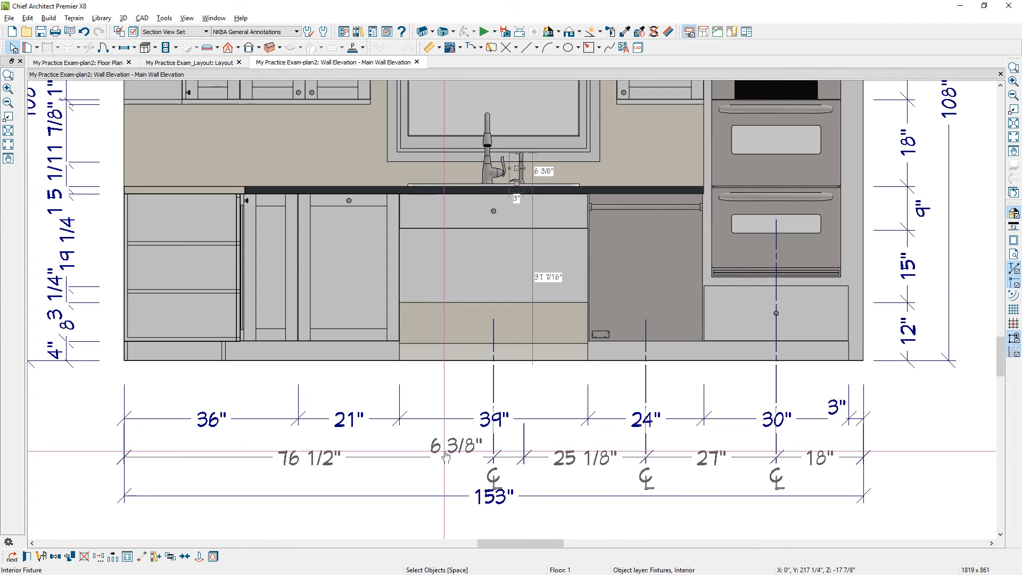
left_click(446, 457)
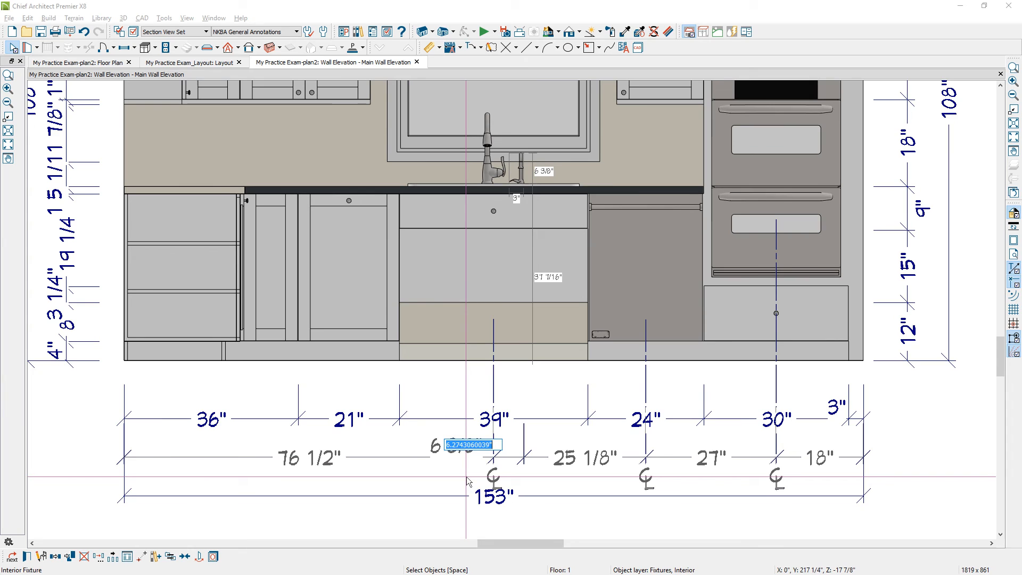
type("9")
key("Return")
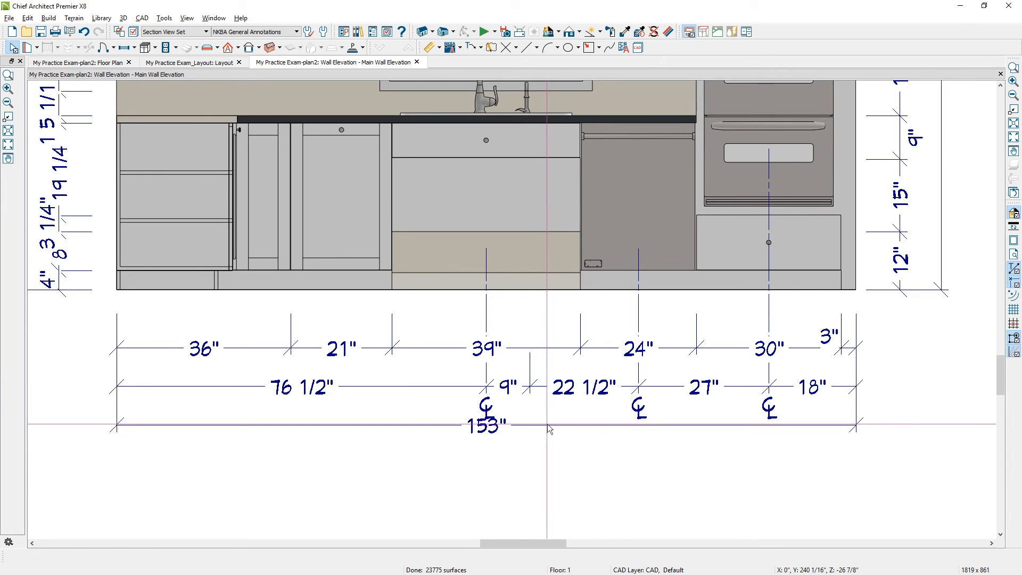
Step: Move the cabinet width and centerline dimension lines up closer to the base of the elevation, shifting the overall line out of the way
left_click(546, 425)
left_click_drag(545, 424, 546, 435)
left_click(543, 349)
left_click_drag(514, 348, 514, 331)
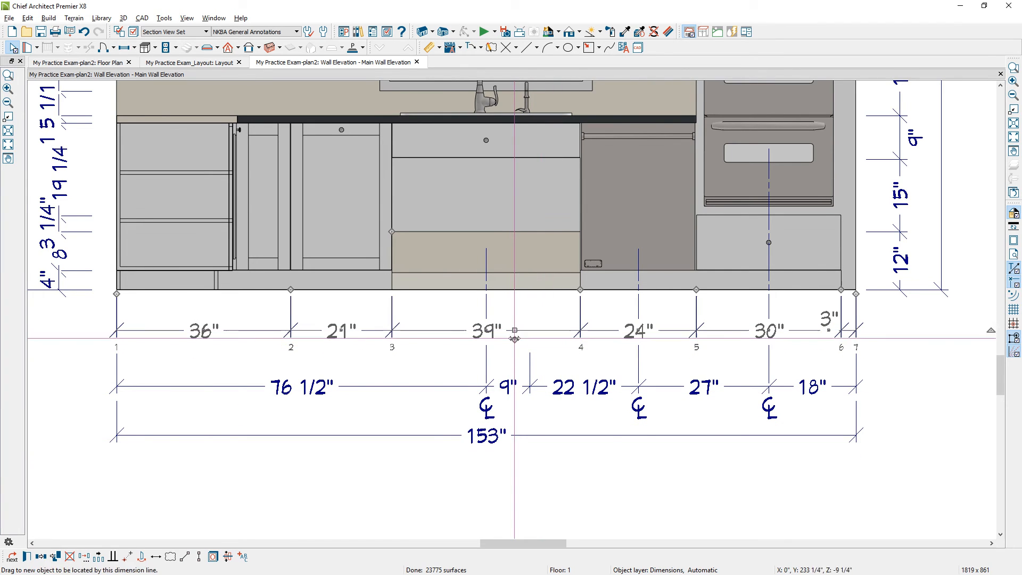
left_click(463, 388)
left_click_drag(464, 388, 468, 368)
Step: Move the overall width dimension line up beneath the centerline symbols and shift its number clear of the sink's centerline
left_click(586, 437)
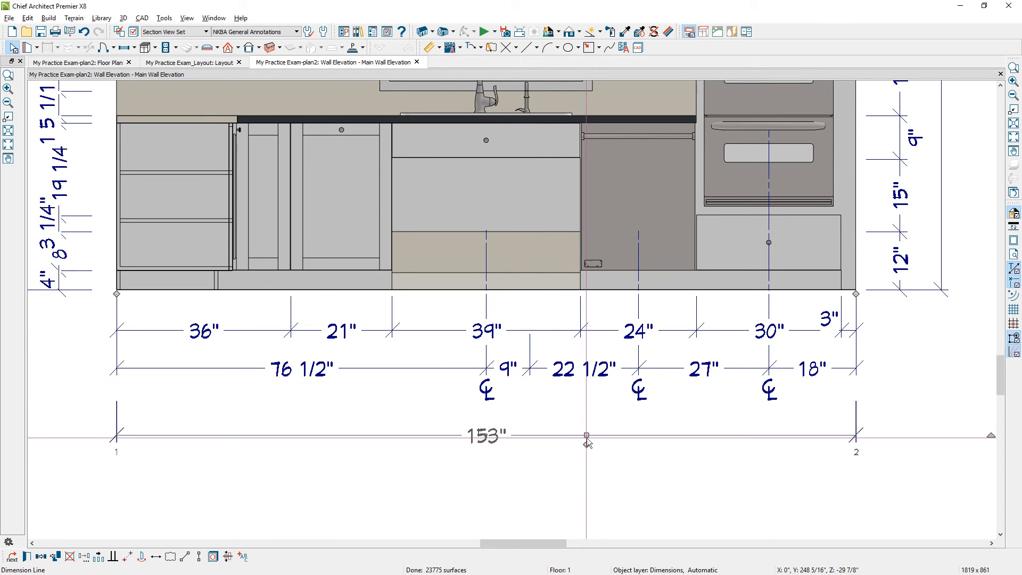
left_click_drag(586, 440, 586, 410)
left_click_drag(487, 410, 443, 408)
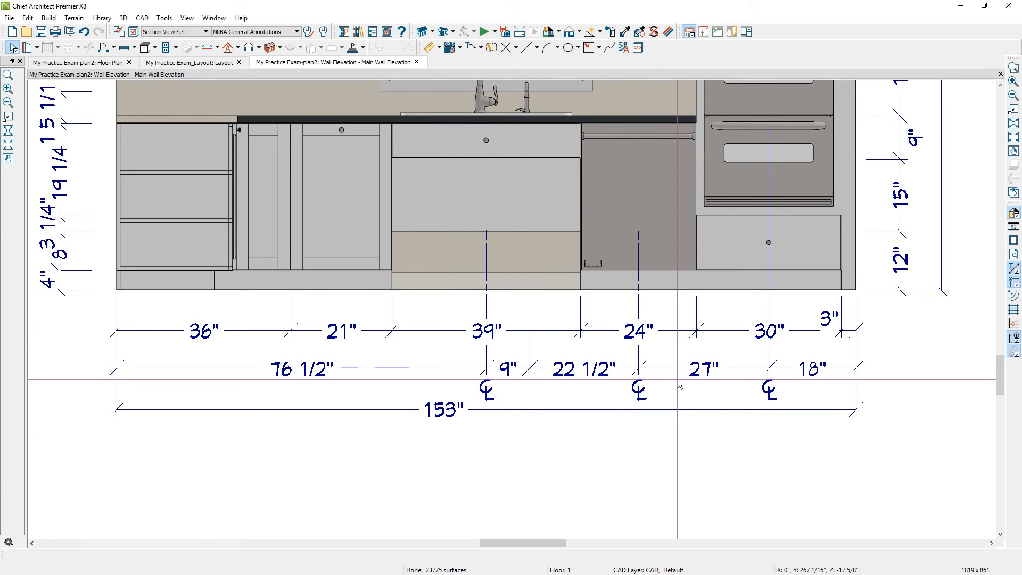
Step: Remove the sink apron and window markers from the inner vertical dimension line beside the open shelf cabinet, making 30 1/2", 17" and 36" segments
middle_click_drag(259, 281, 520, 394)
scroll(519, 394, "down", 2)
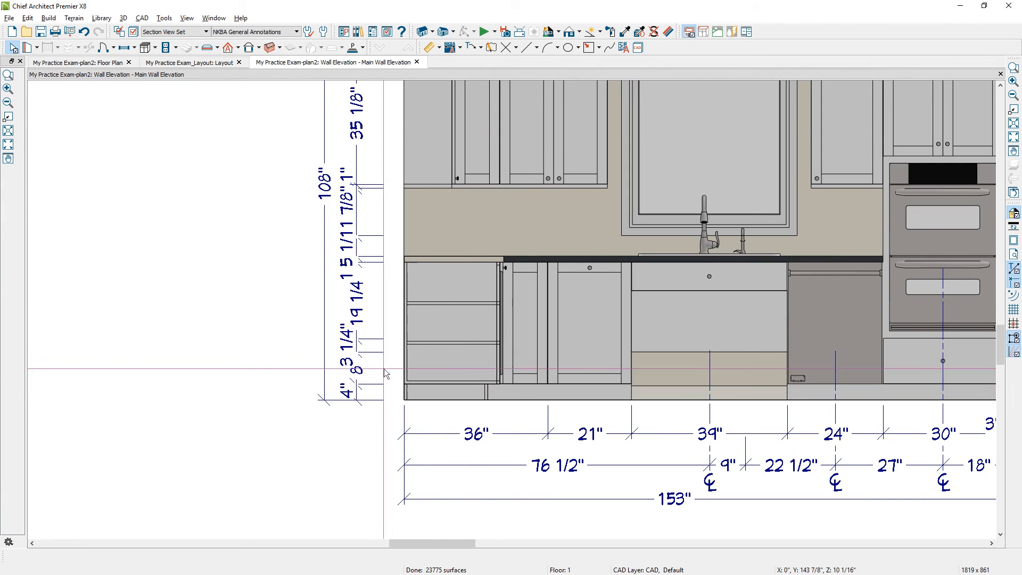
left_click(357, 210)
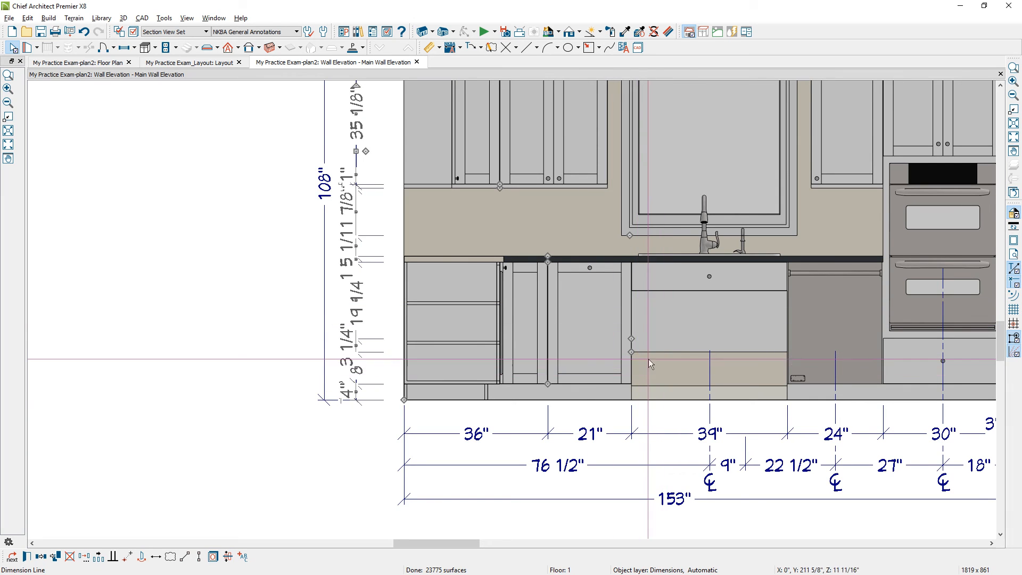
left_click_drag(629, 346, 650, 362)
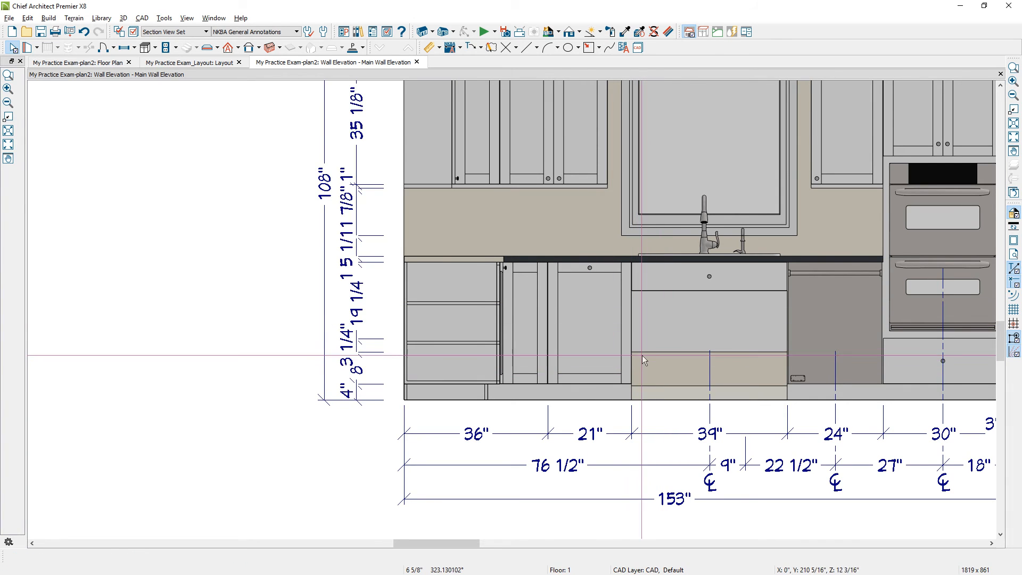
left_click(356, 331)
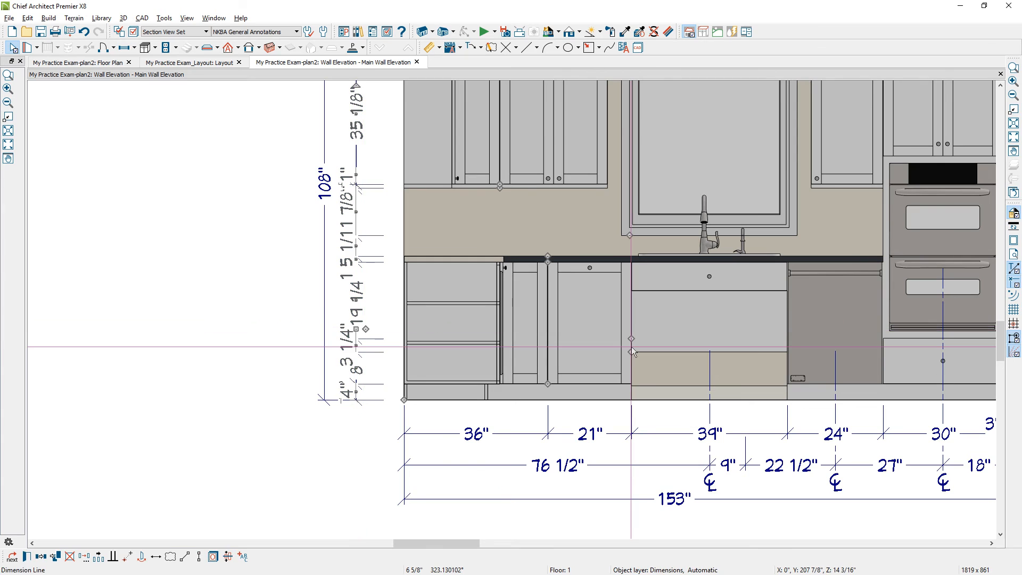
left_click_drag(632, 350, 586, 226)
middle_click_drag(704, 213, 693, 450)
left_click_drag(620, 280, 447, 307)
Step: Move the small segment numbers, including 1", 1 1/2" and 4", farther out from the inner vertical dimension line beside the open shelf cabinet
middle_click_drag(432, 440, 436, 321)
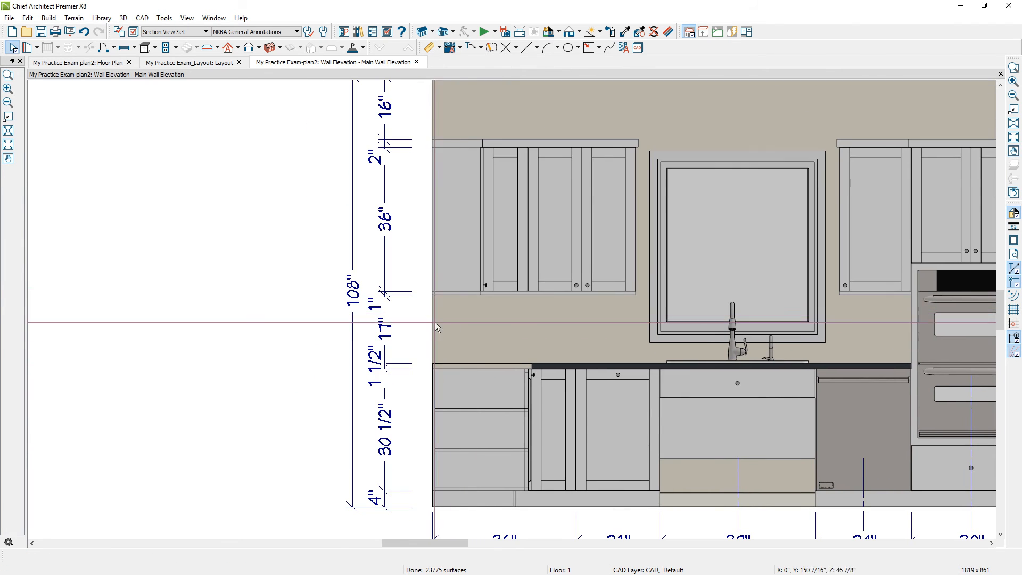
scroll(384, 291, "up", 2)
scroll(385, 291, "down", 3)
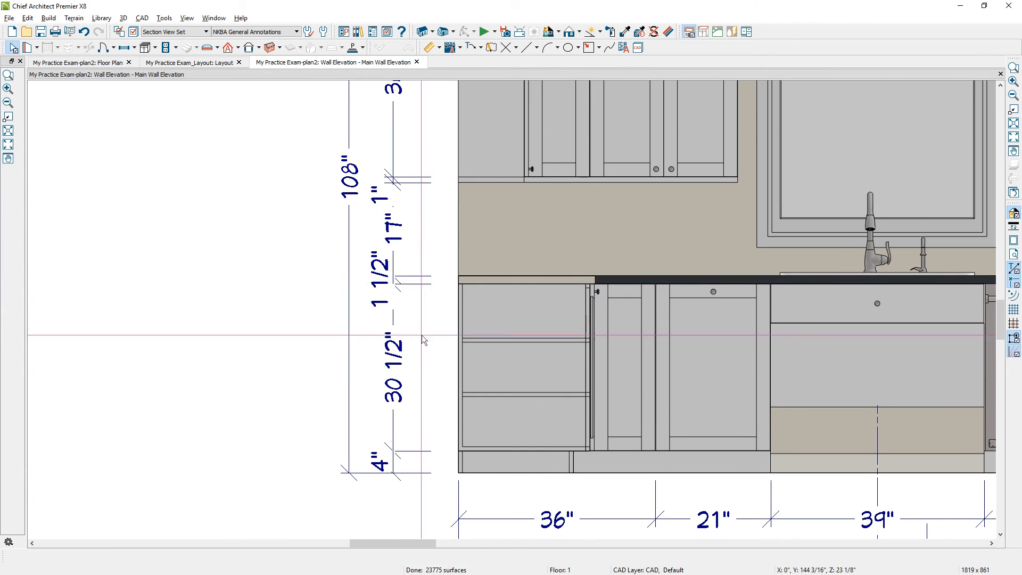
middle_click_drag(421, 334, 444, 534)
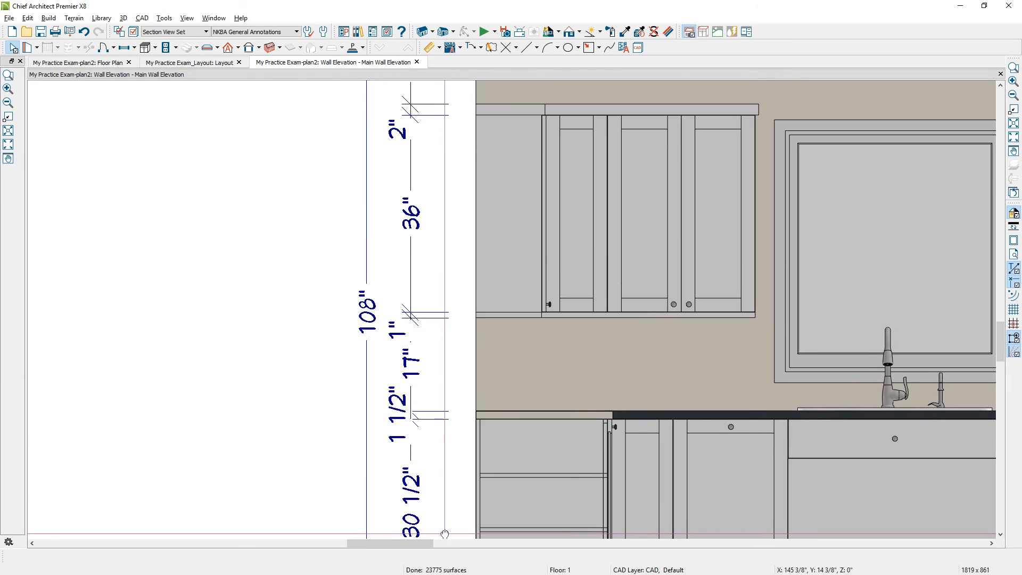
scroll(444, 531, "down", 2)
left_click_drag(420, 215, 394, 175)
scroll(429, 217, "up", 1)
left_click_drag(415, 407, 400, 391)
middle_click_drag(472, 433, 488, 243)
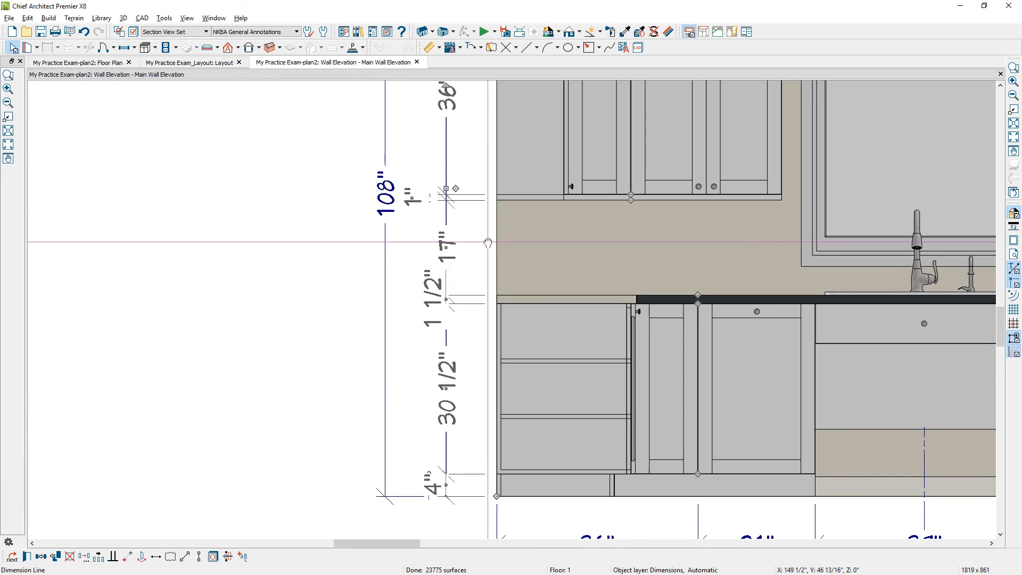
left_click_drag(445, 300, 411, 298)
left_click_drag(431, 482, 411, 481)
Step: Move the overall height dimension beside the open shelf cabinet slightly toward the wall and lengthen its floor-level extension line
left_click(385, 426)
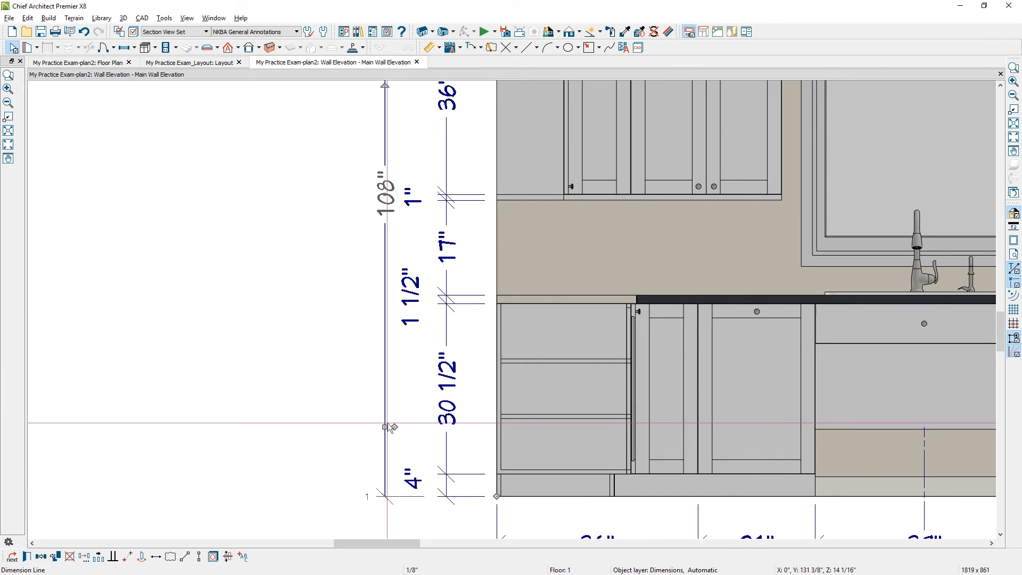
left_click_drag(389, 425, 391, 426)
left_click_drag(429, 496, 453, 499)
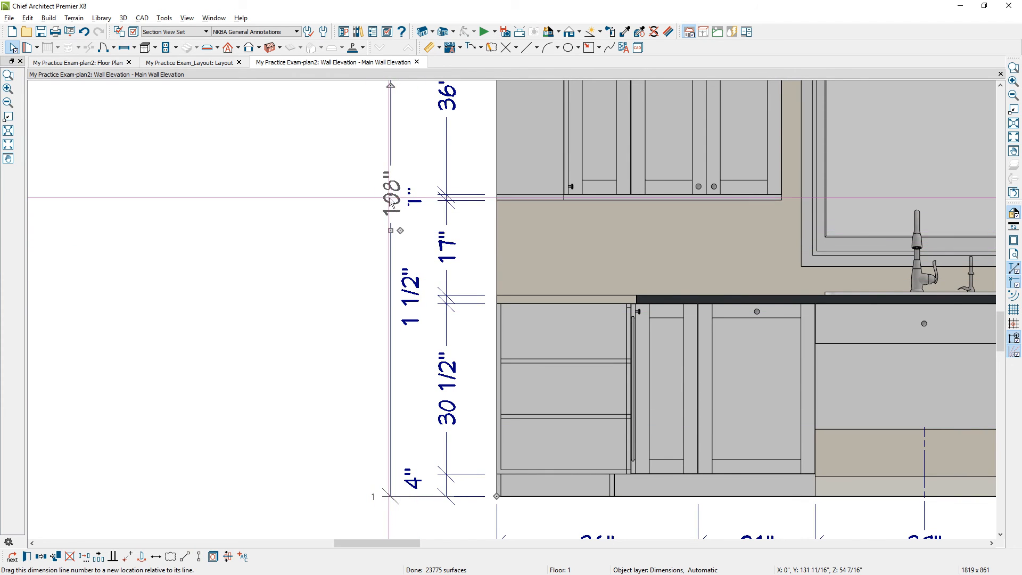
Step: Shift the overall height number up clear of the 1" segment number and lengthen that dimension's ceiling-level extension line toward the wall
left_click_drag(391, 202, 393, 141)
scroll(503, 167, "up", 5)
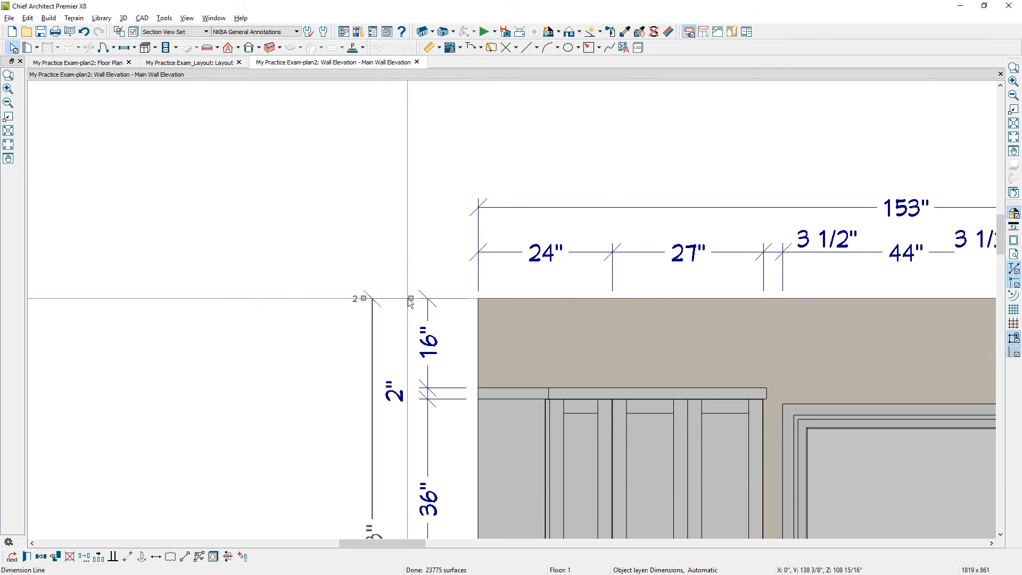
left_click_drag(410, 298, 445, 302)
key("F6")
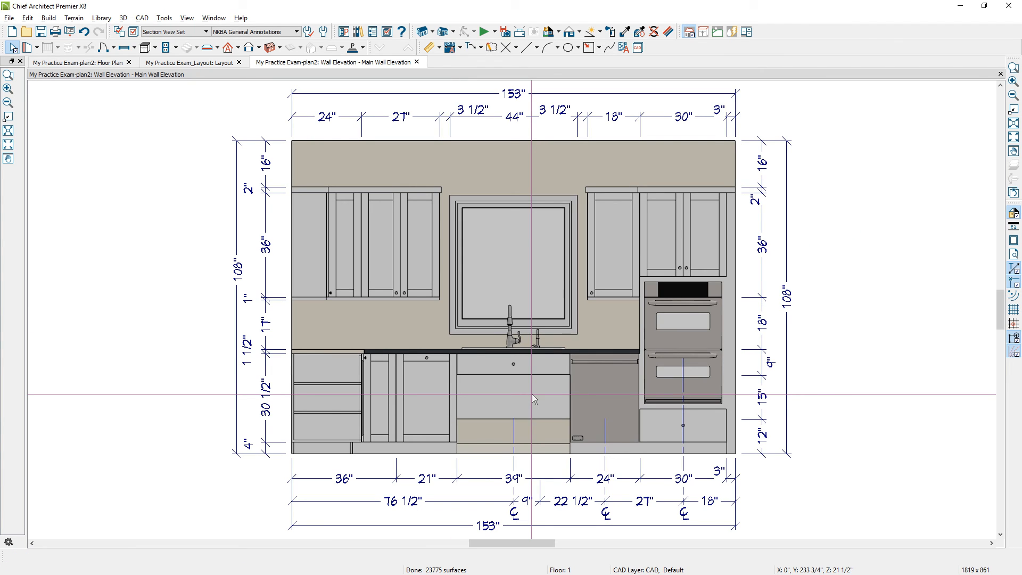
Step: Place the glass indicator CAD block from the user catalog in the upper corner of the window pane
left_click(358, 33)
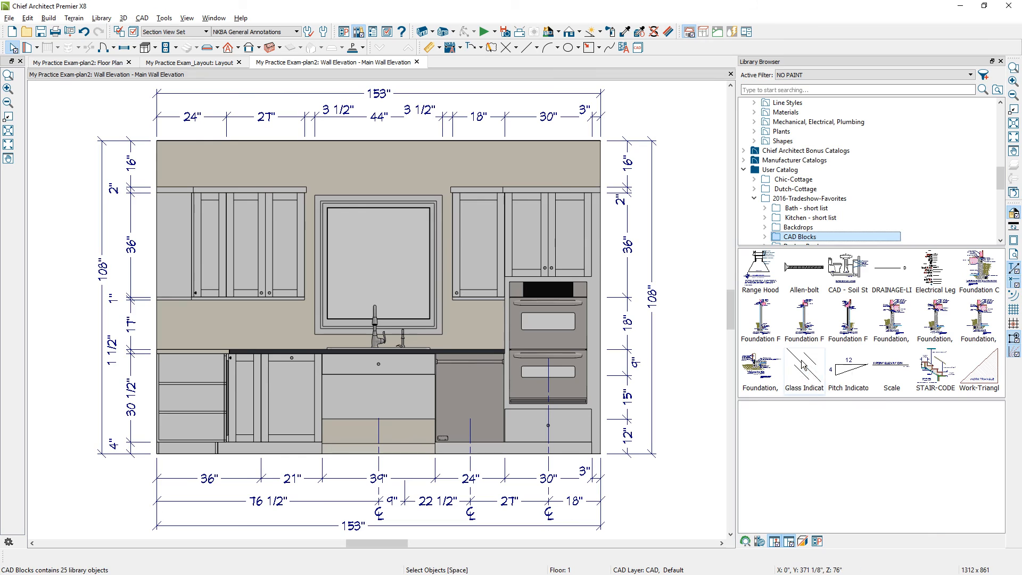
left_click(804, 373)
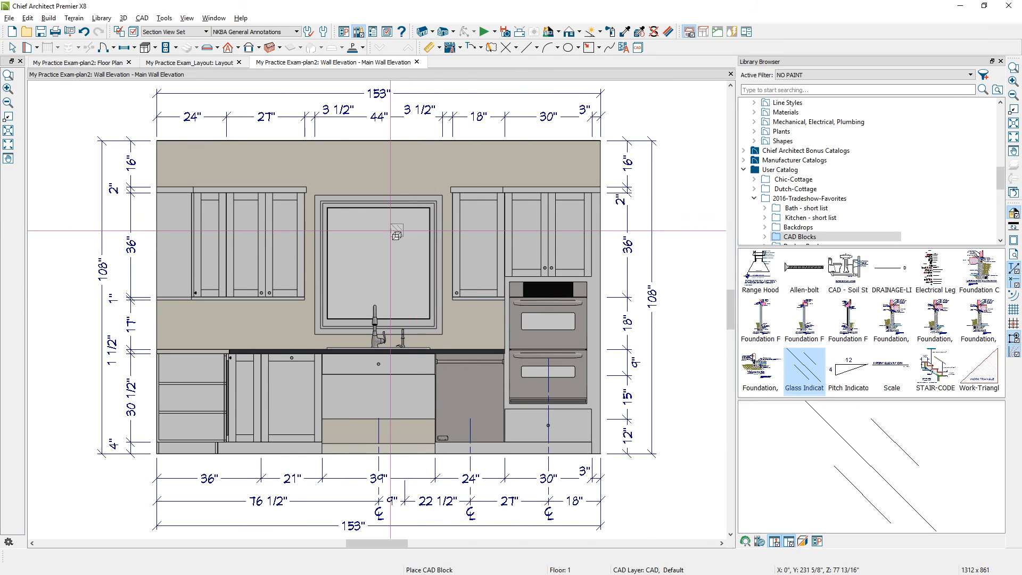
left_click(408, 225)
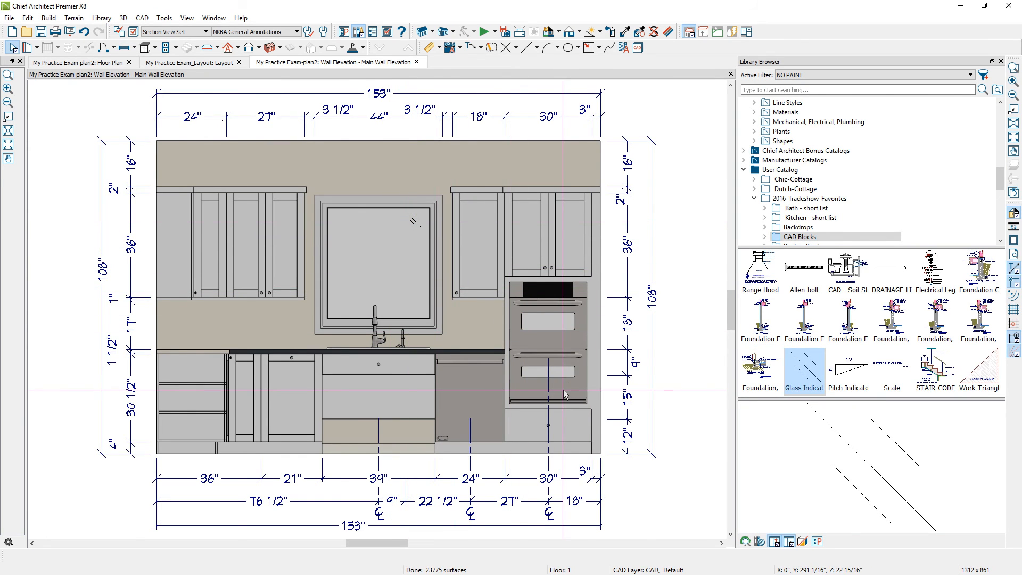
left_click(1000, 62)
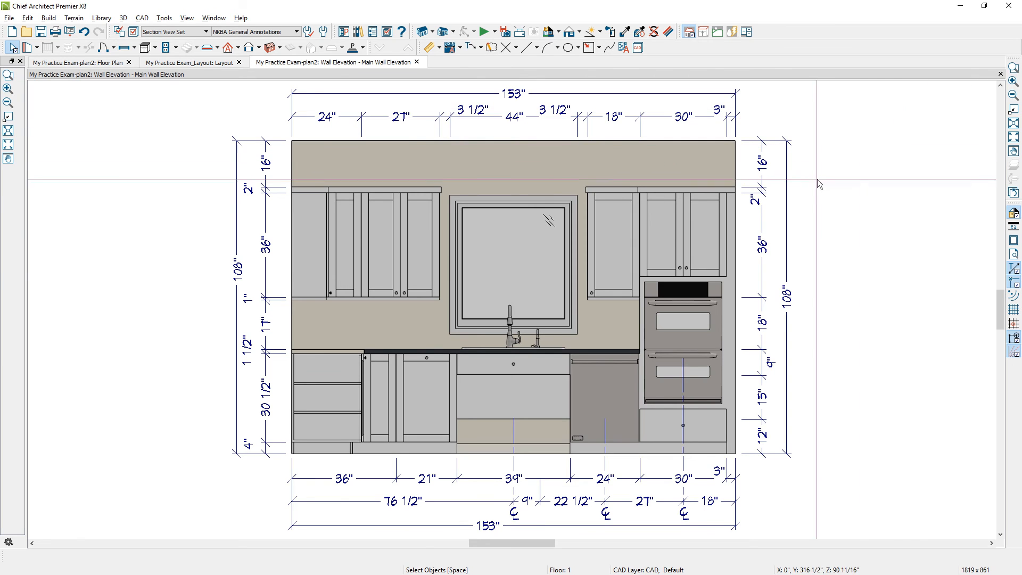
Step: Send the elevation to layout page 4 as plot lines with color fill at 1/2 in = 1 ft, and check its placement
left_click(70, 32)
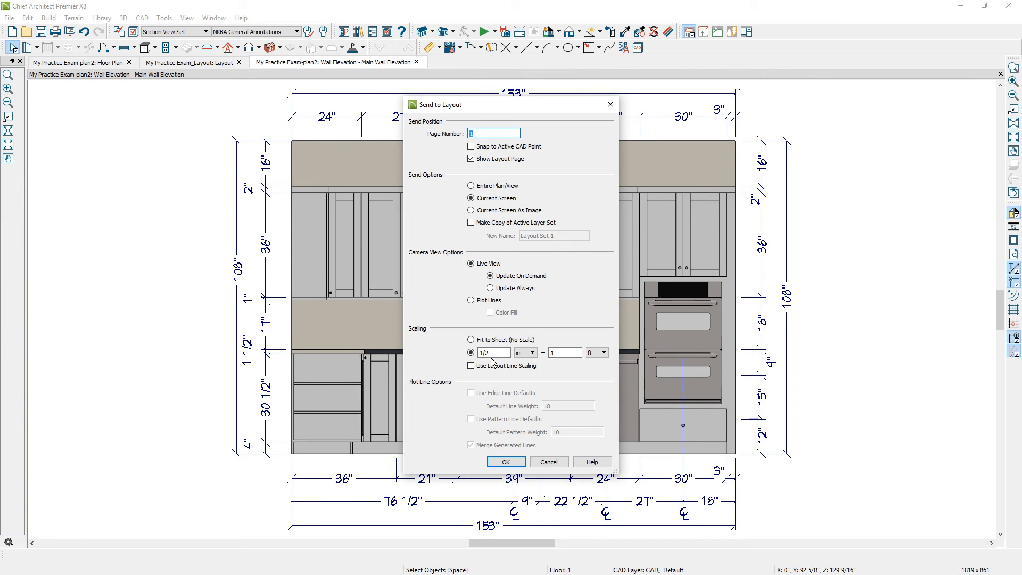
left_click(478, 303)
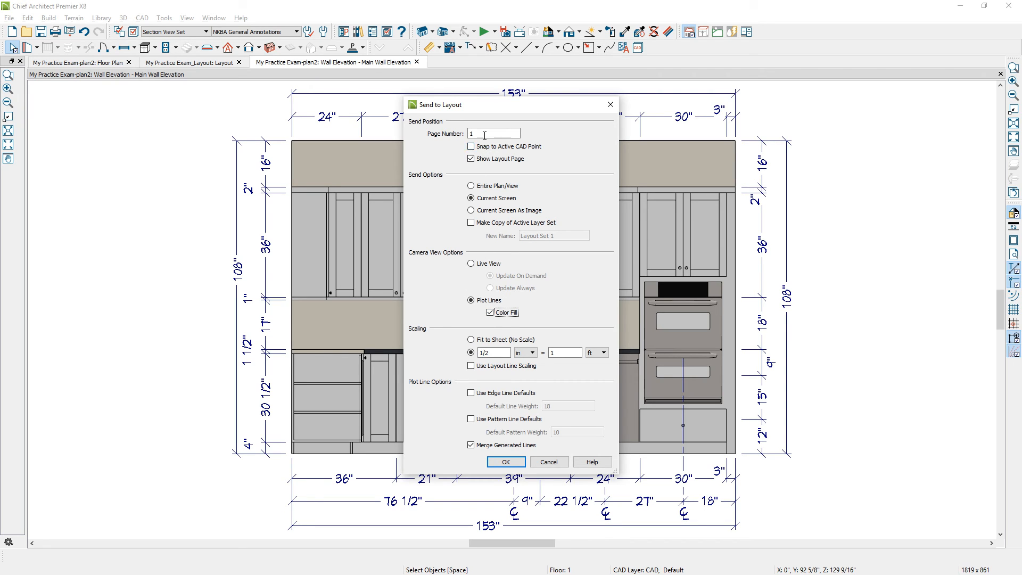
left_click(506, 462)
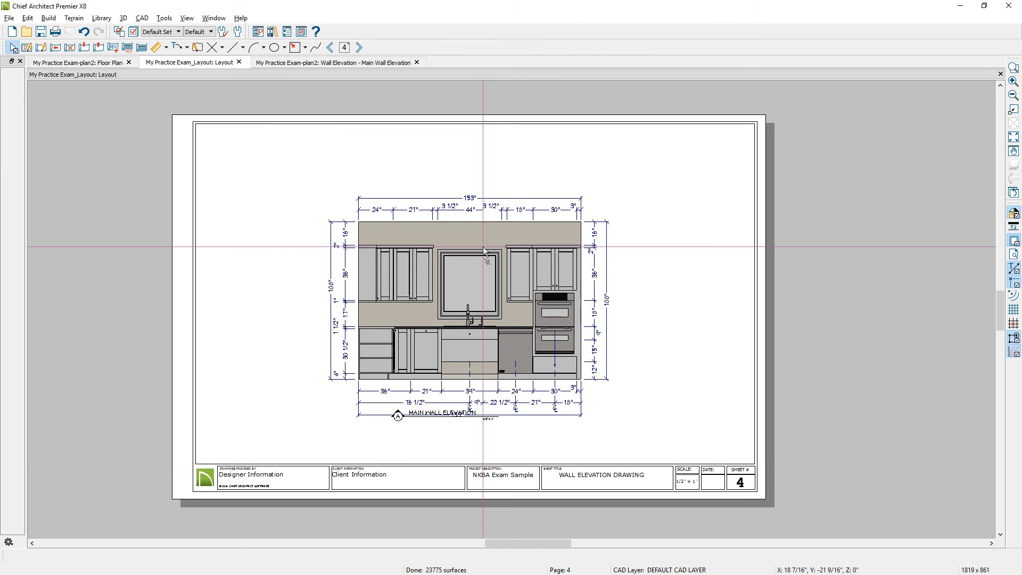
left_click(468, 302)
left_click(455, 430)
scroll(455, 430, "up", 3)
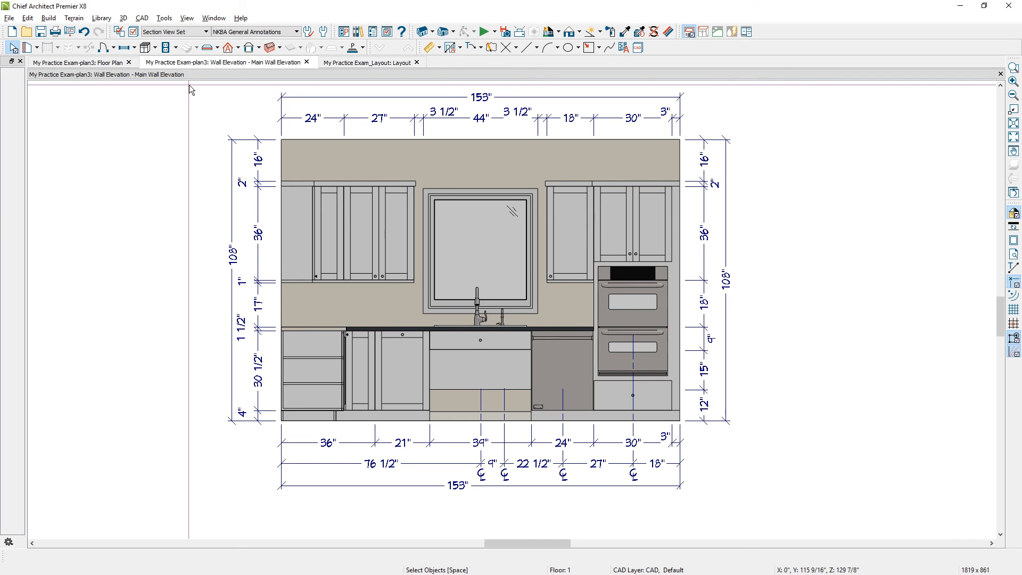
Step: Review the general specification and backsplash options of the 27" wall cabinet beside the window
left_click(358, 230)
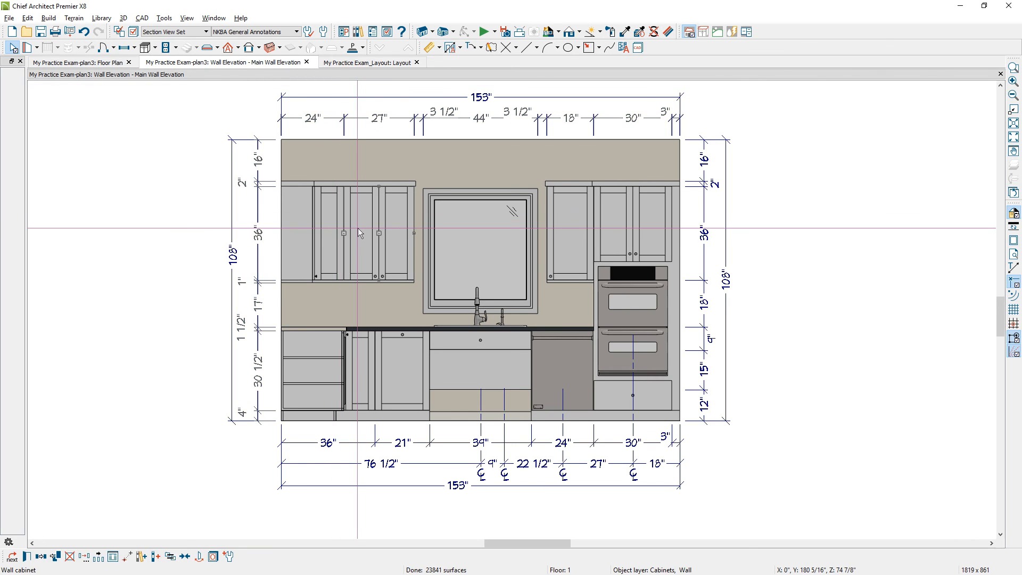
double_click(357, 228)
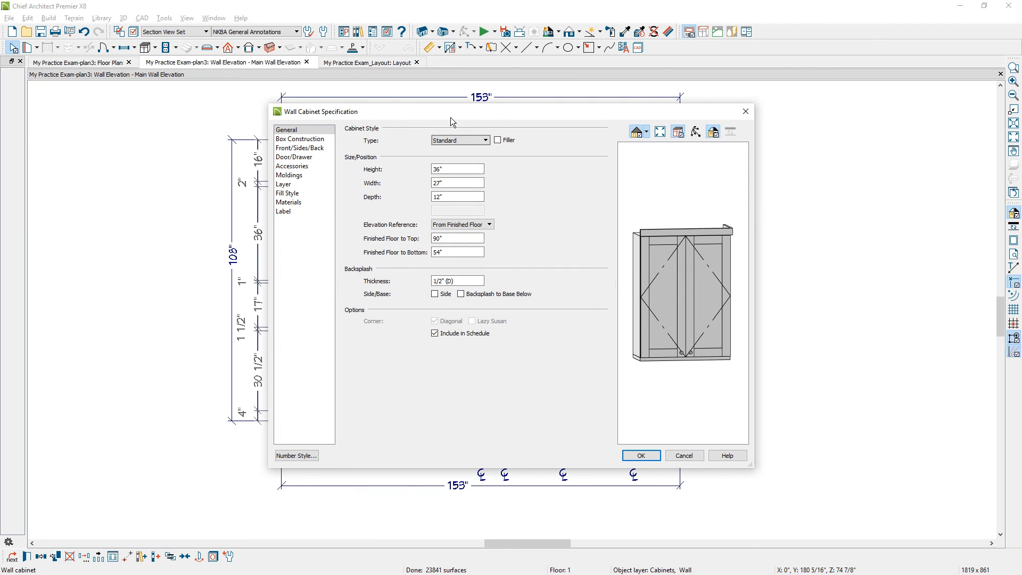
left_click_drag(450, 117, 665, 111)
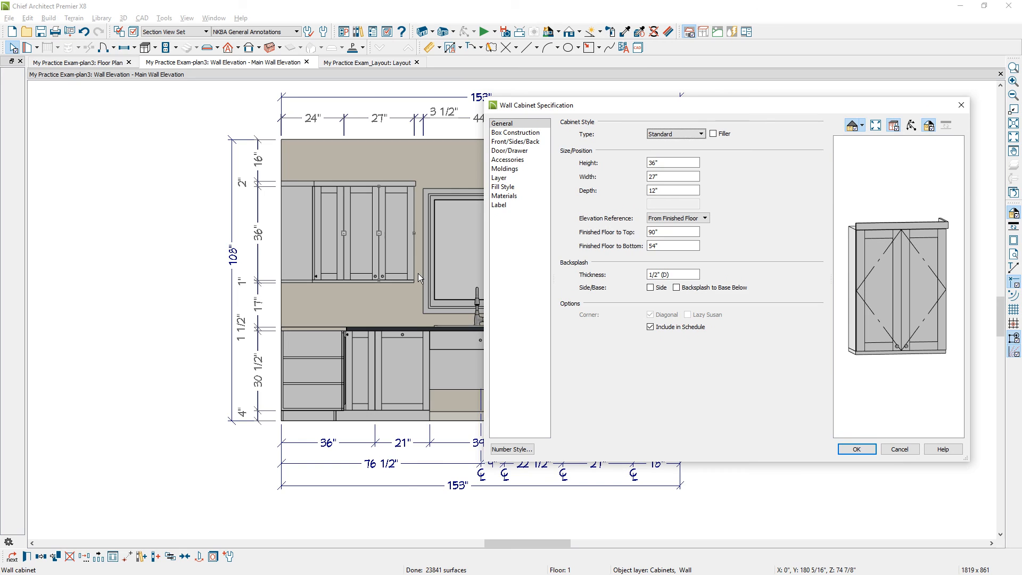
left_click(898, 449)
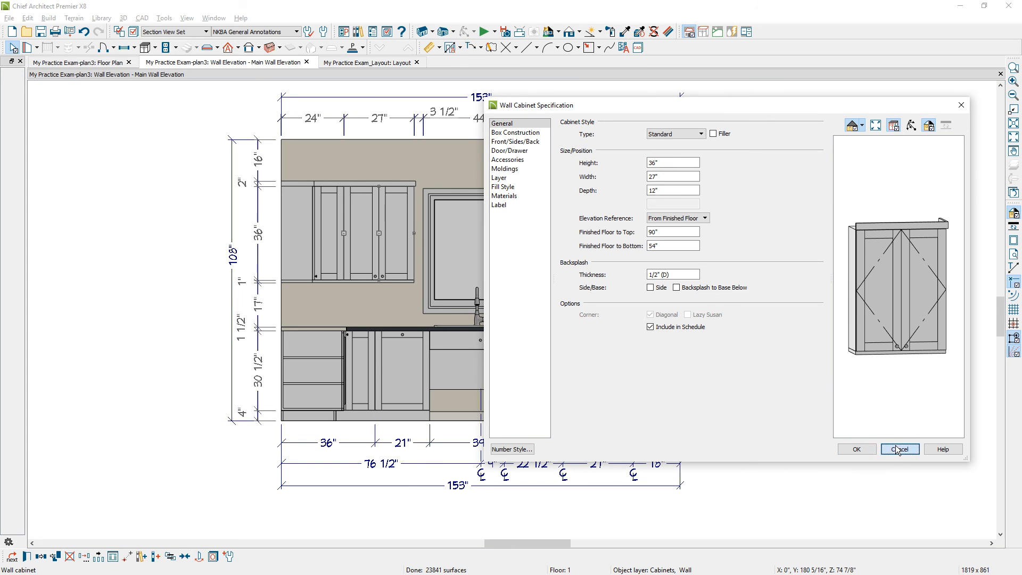
Step: Create a custom backsplash above the countertop and lower its upper edge to the underside of the wall cabinets
left_click(154, 47)
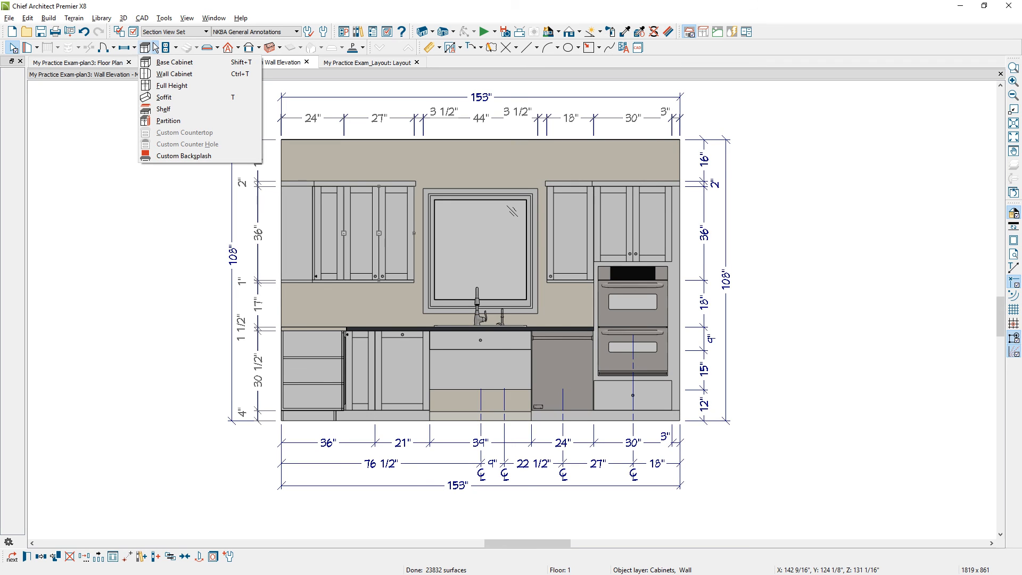
left_click(167, 156)
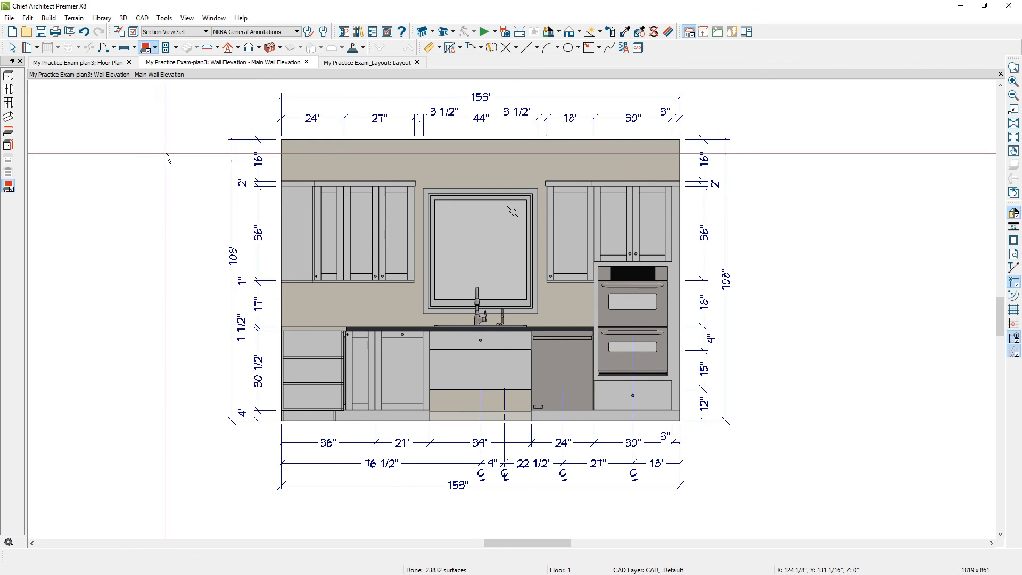
left_click(325, 297)
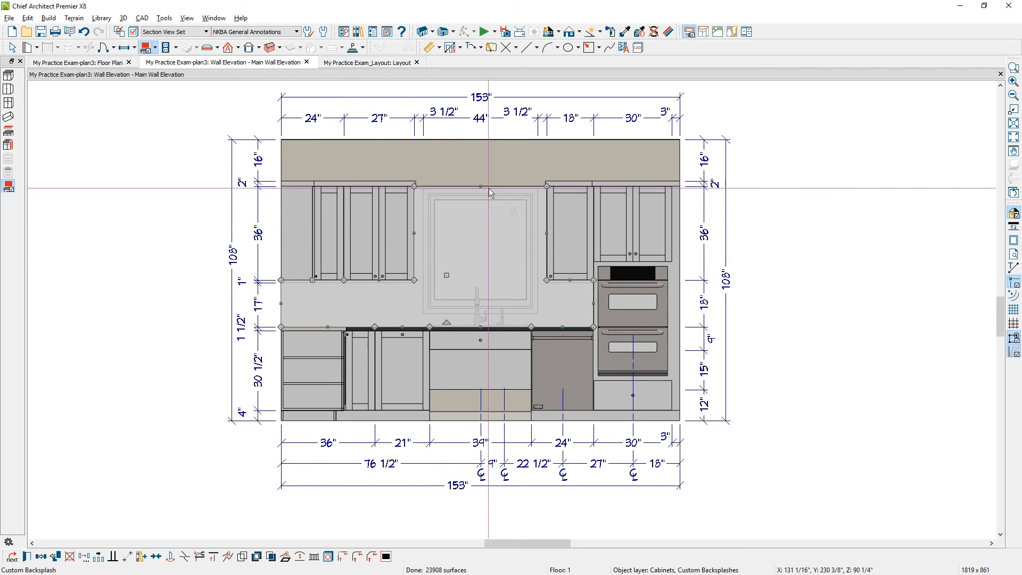
left_click_drag(480, 187, 407, 285)
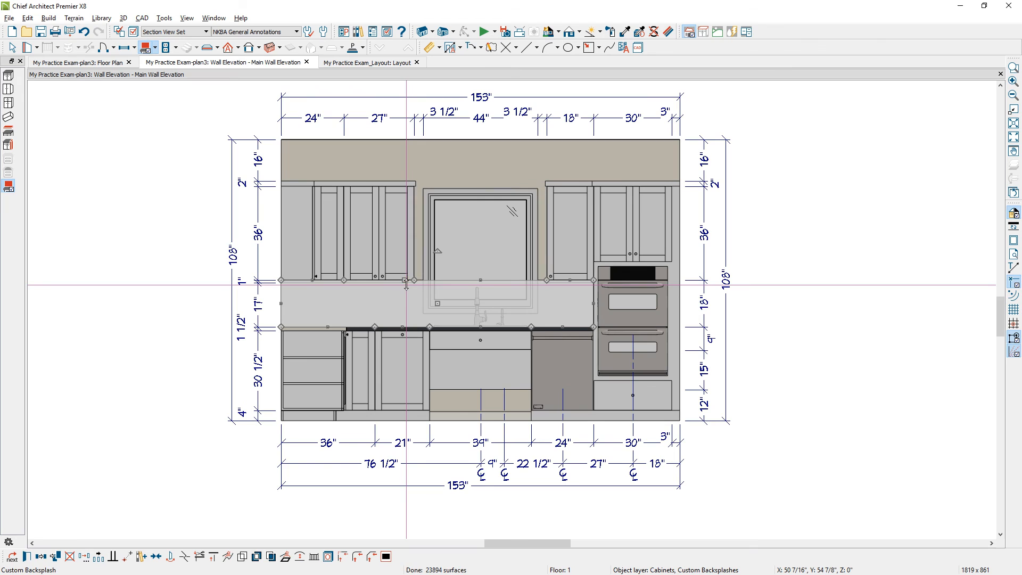
key("space")
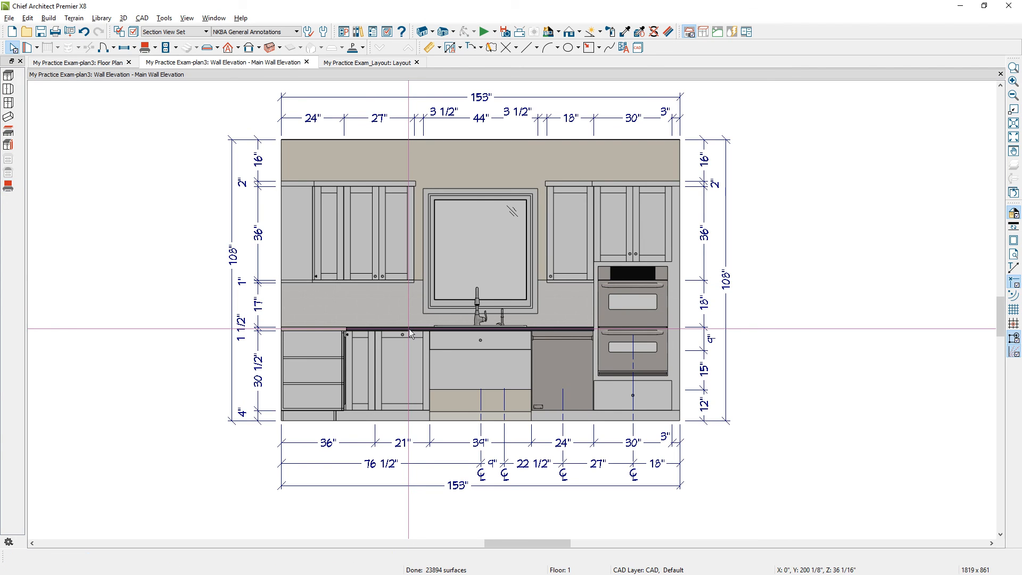
Step: Set the line color of the backsplash's White Tile material to dark gray, keeping the Brick material type
scroll(418, 316, "up", 1)
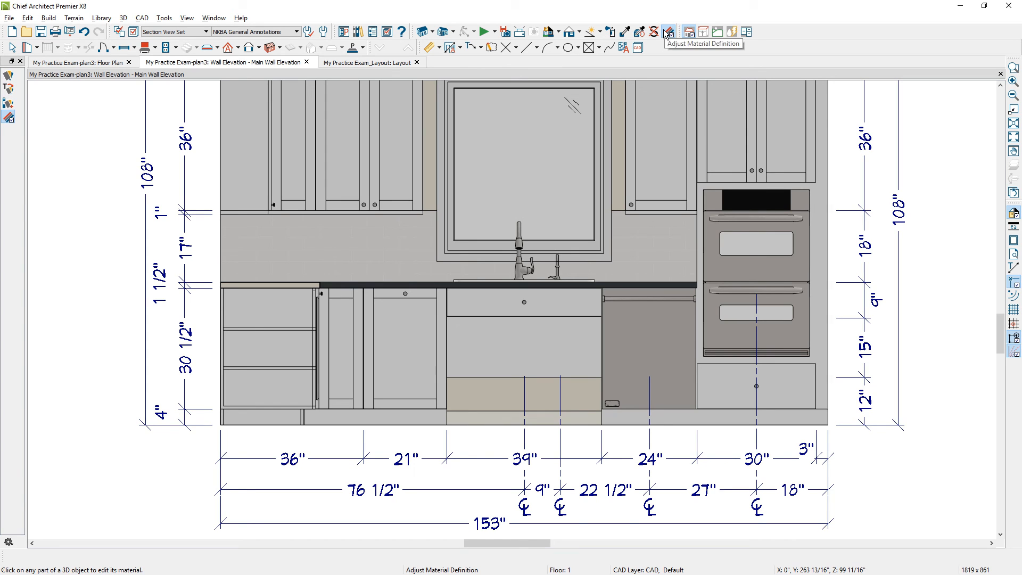
left_click(654, 267)
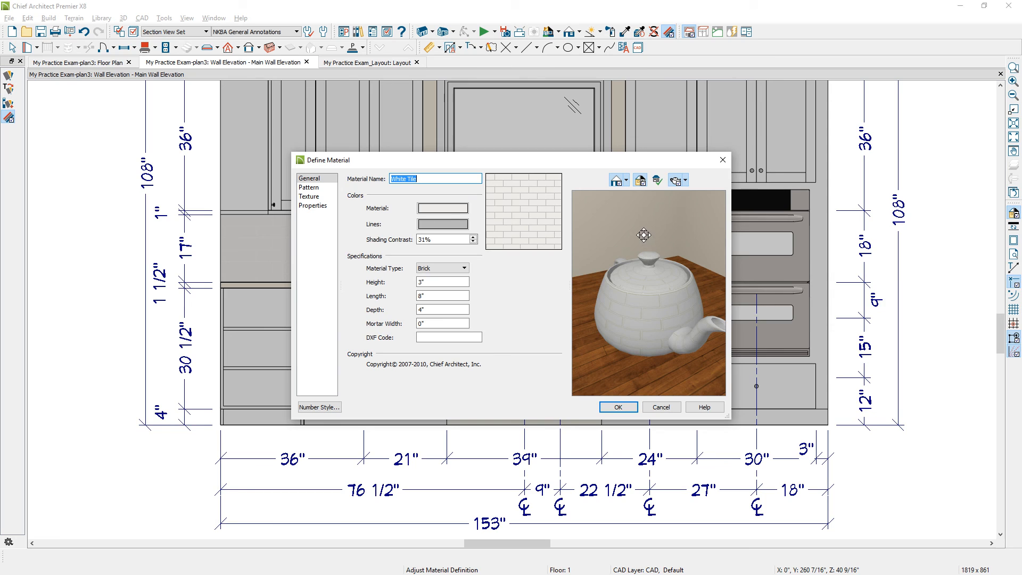
left_click(422, 223)
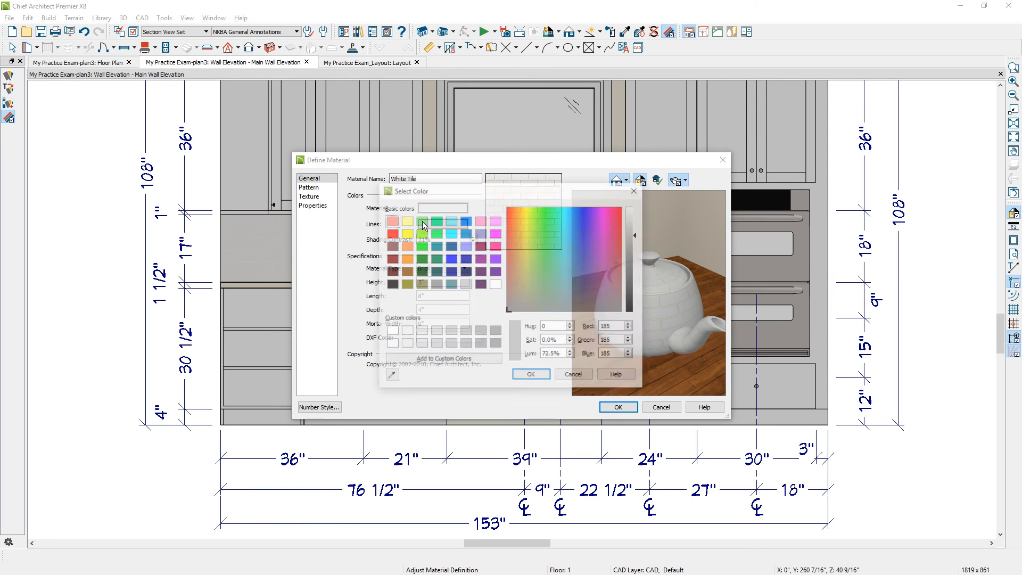
left_click(634, 279)
left_click(531, 375)
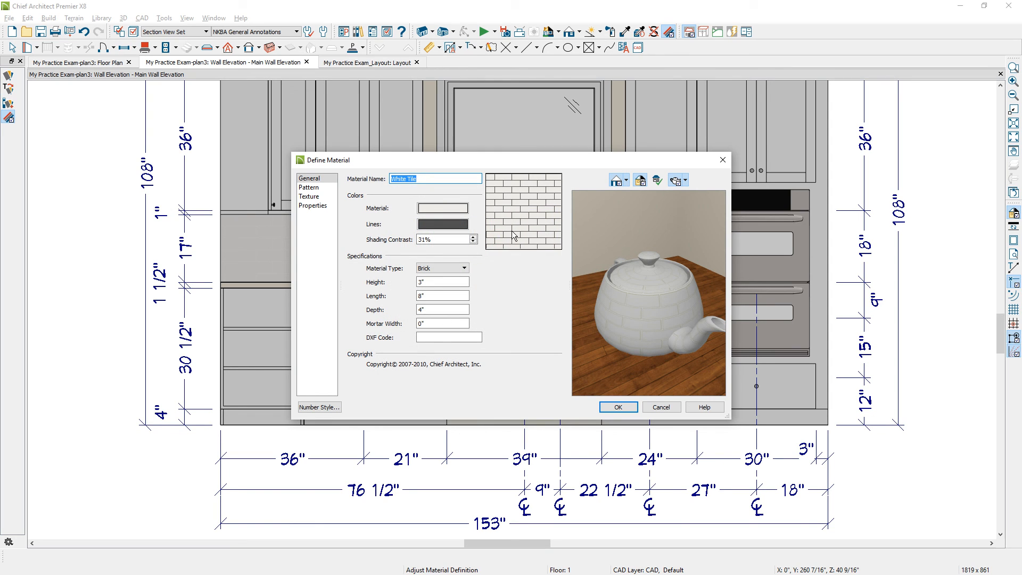
left_click(443, 284)
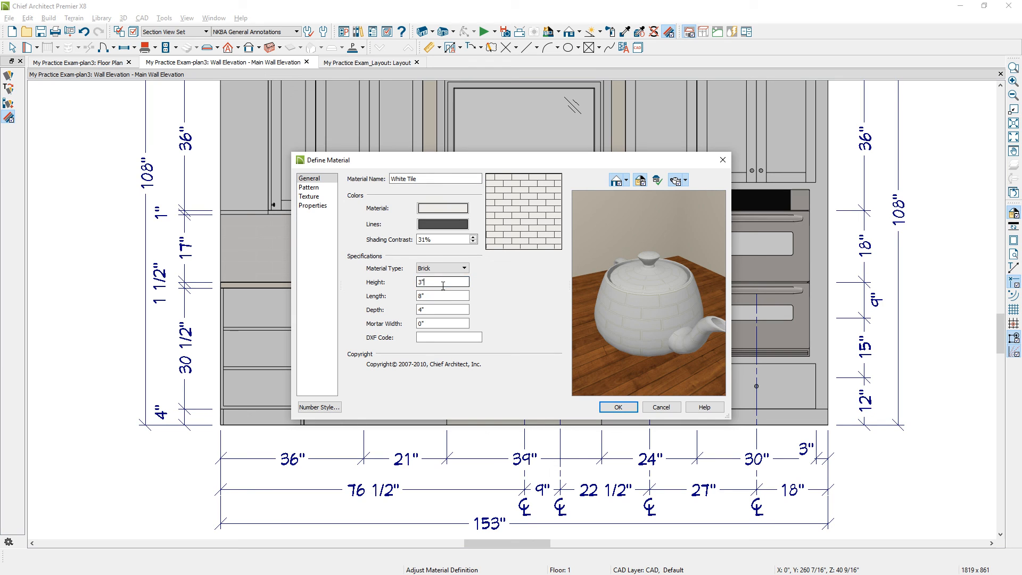
left_click(456, 269)
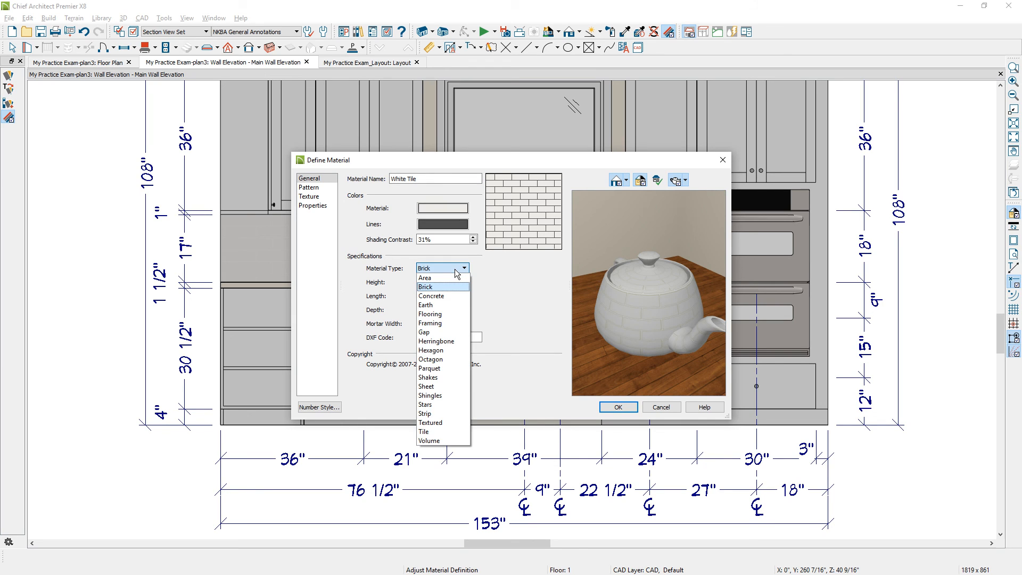
left_click(456, 270)
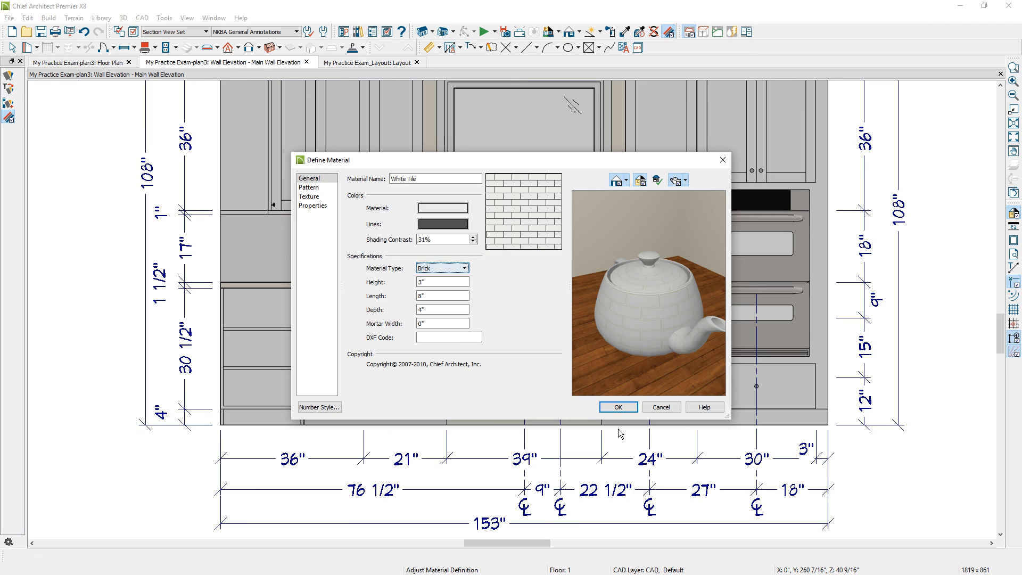
left_click(618, 407)
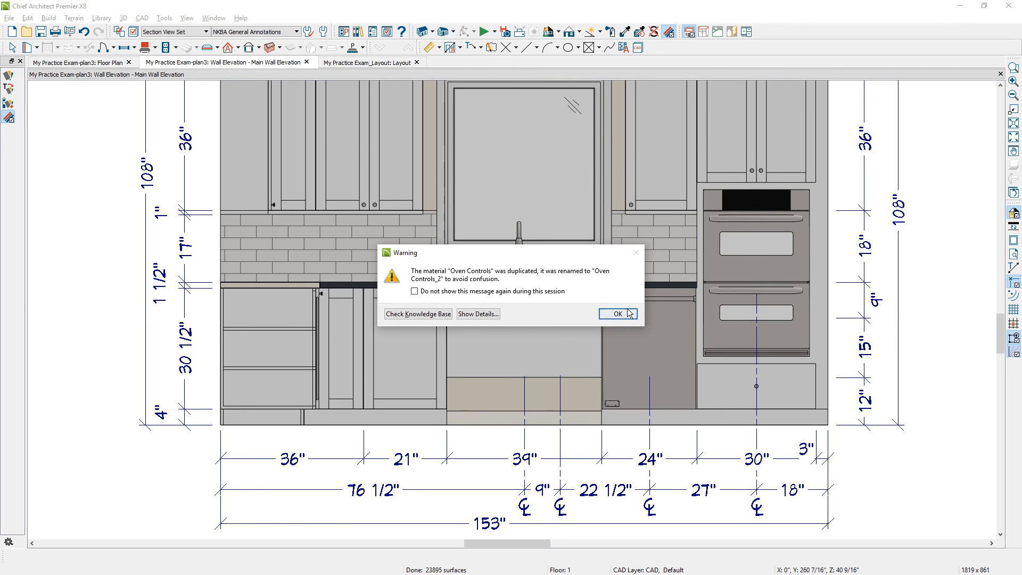
left_click(628, 314)
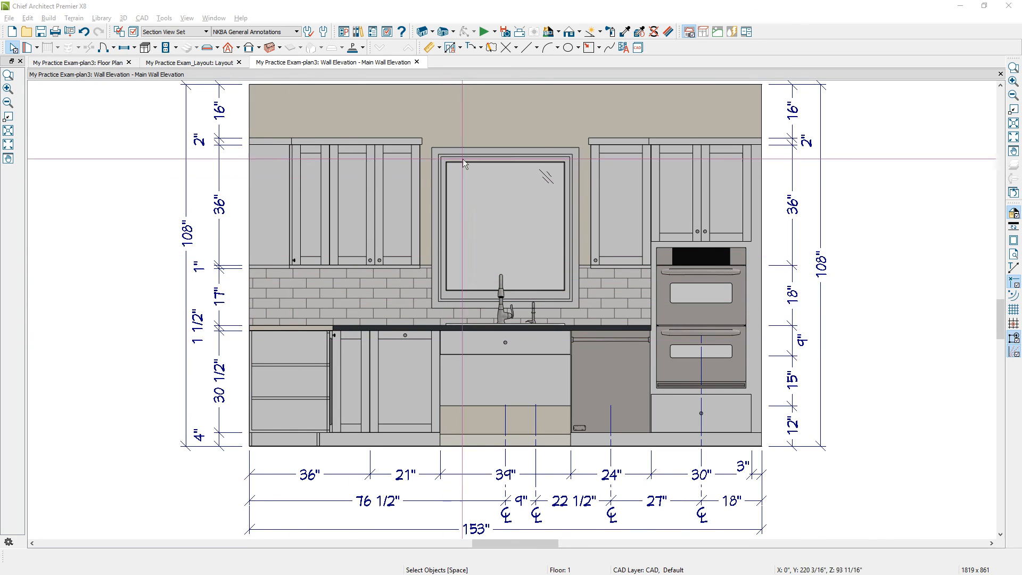
Step: Draw a cross box over the front of the open shelf base cabinet, from the toe kick up to the countertop
left_click(599, 48)
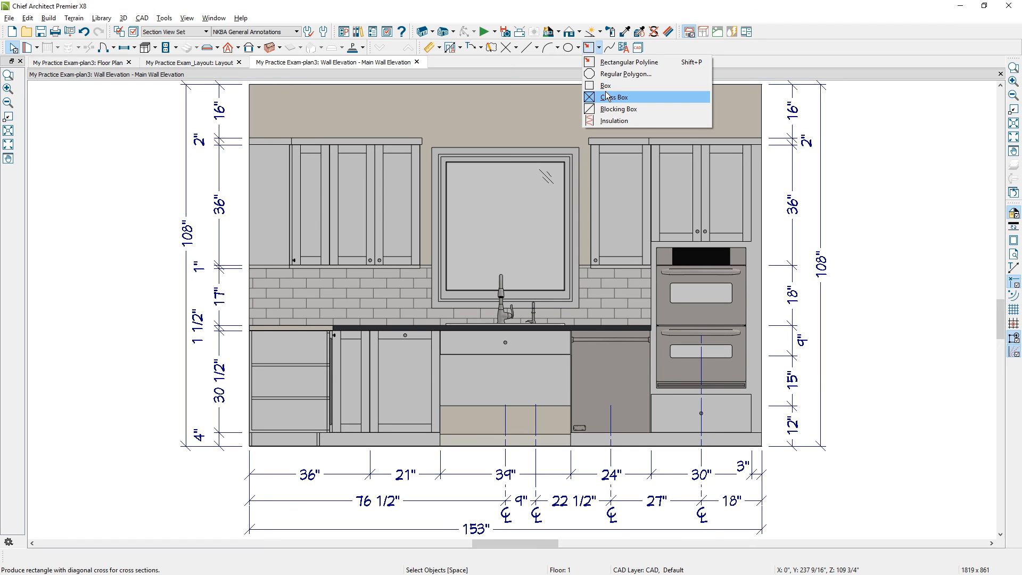
left_click(612, 91)
mouse_move(249, 432)
left_mouse_down()
mouse_move(316, 434)
mouse_move(316, 351)
mouse_move(328, 331)
left_mouse_up()
Step: Give the cross box a solid fill in gray RGB 190, 190, 190, sampled from the drawer front below the oven
left_click(273, 369)
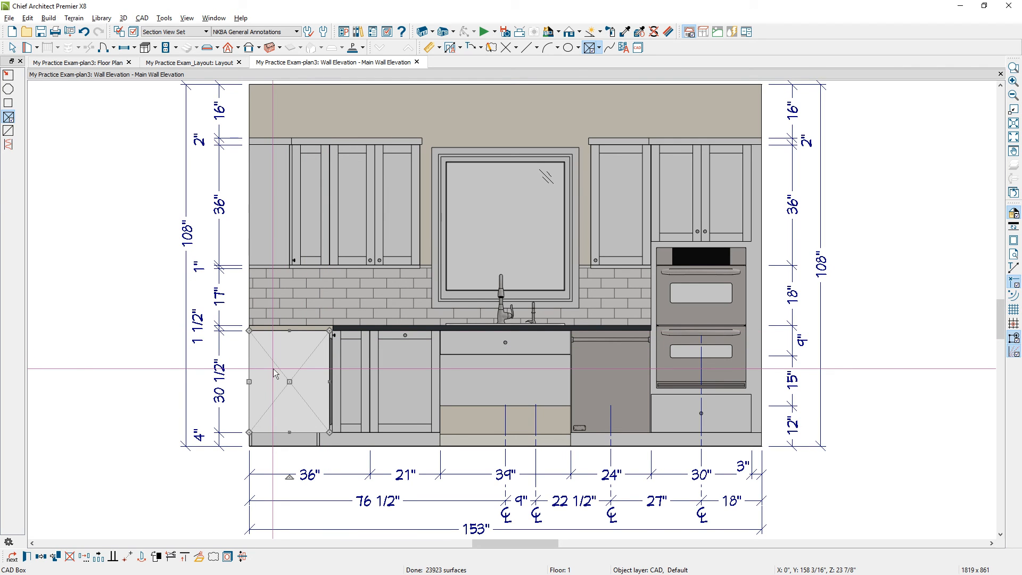
double_click(273, 368)
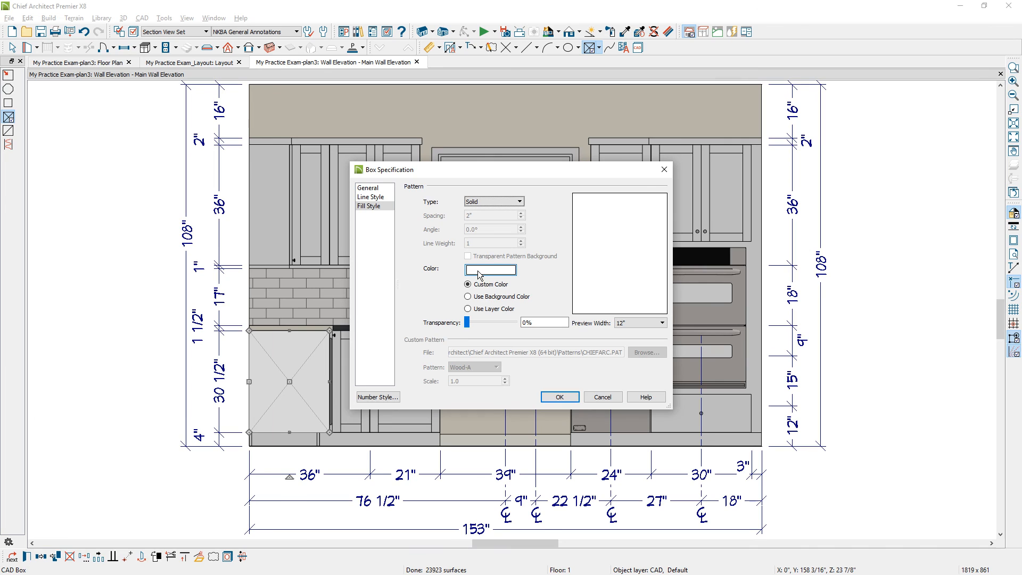
left_click(478, 271)
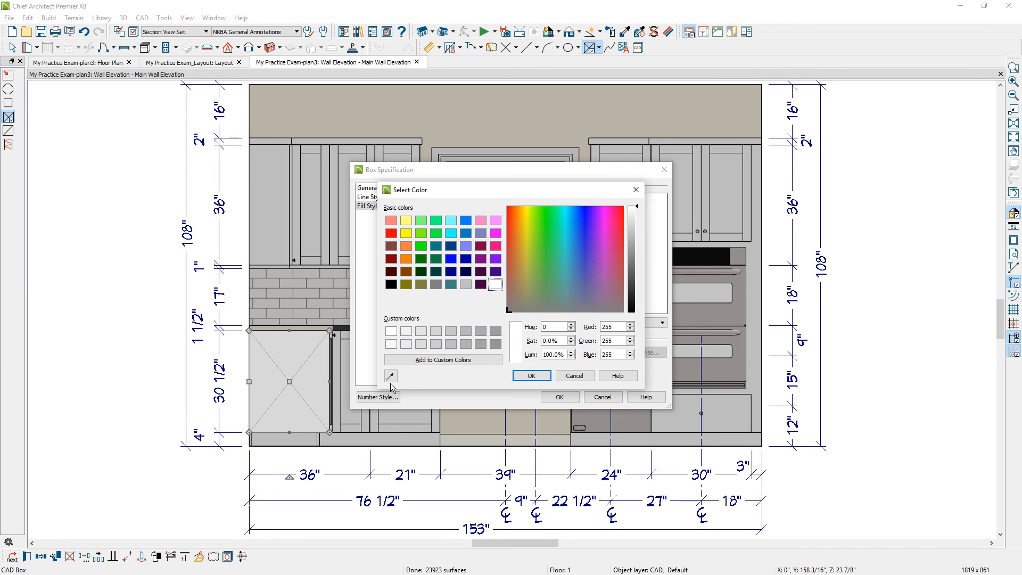
left_click(388, 377)
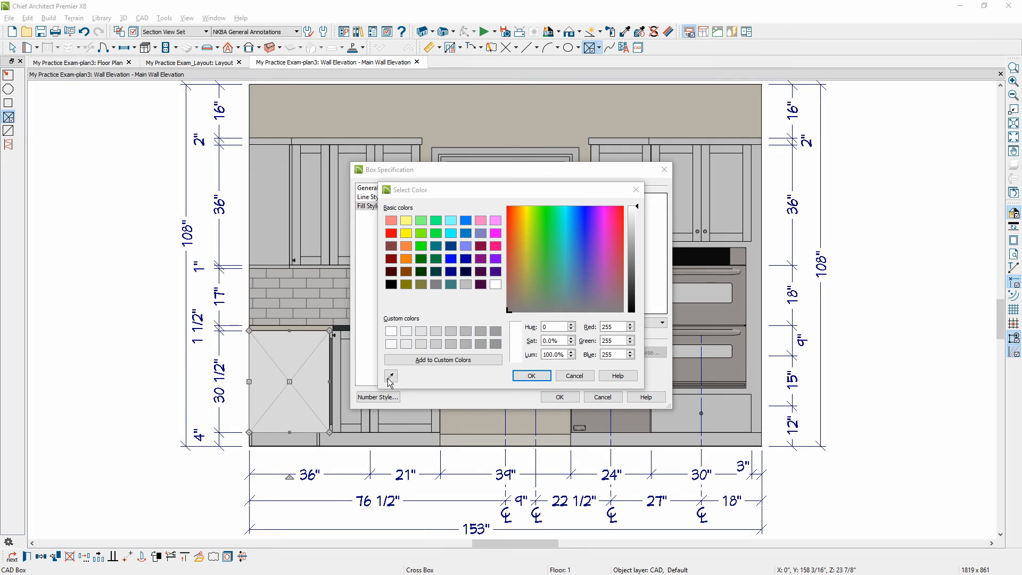
left_click(676, 414)
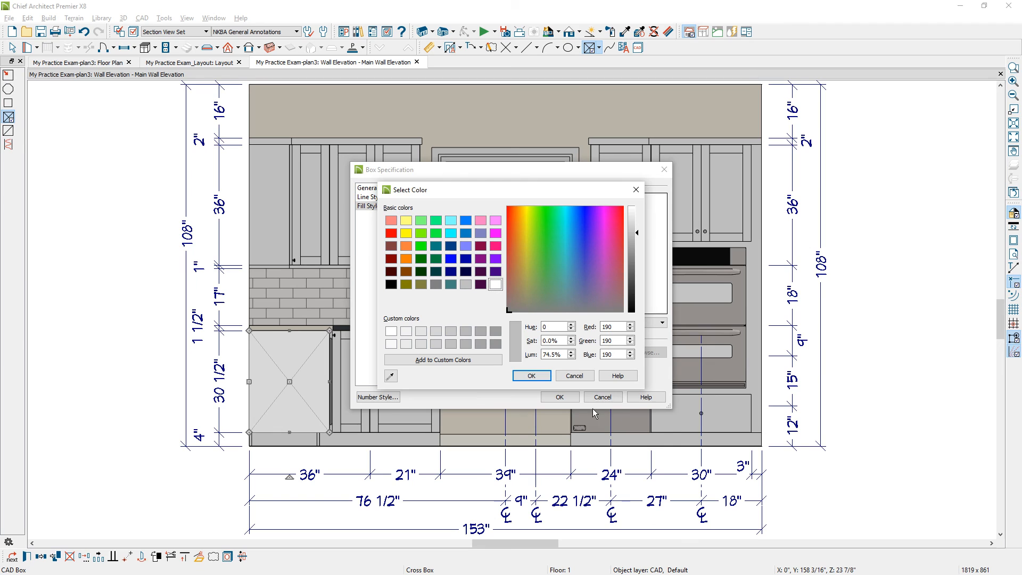
left_click(531, 375)
left_click(558, 399)
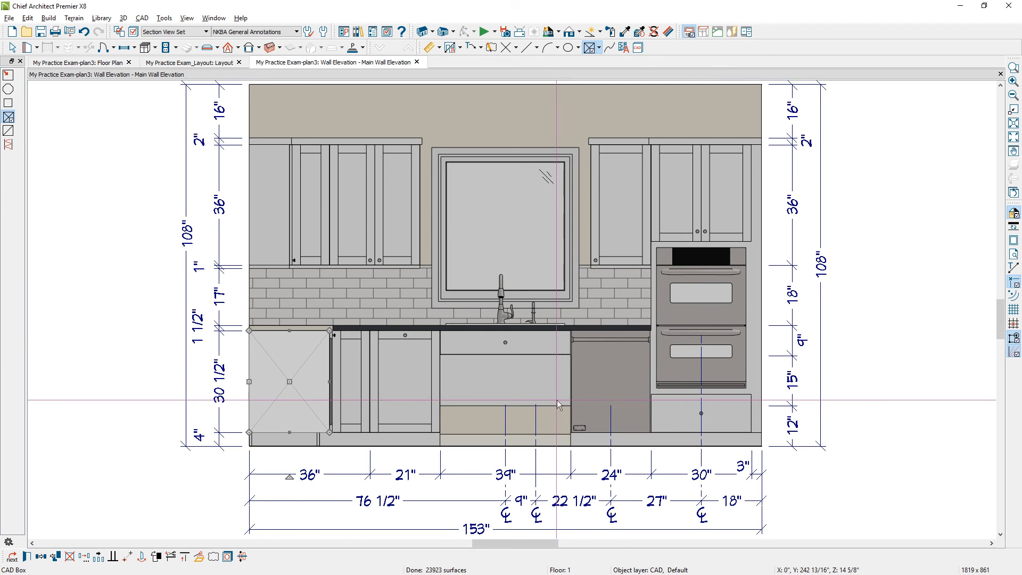
Step: In the floor plan, move the sink base cabinet's label out in front of the cabinet, just past the countertop edge
key("space")
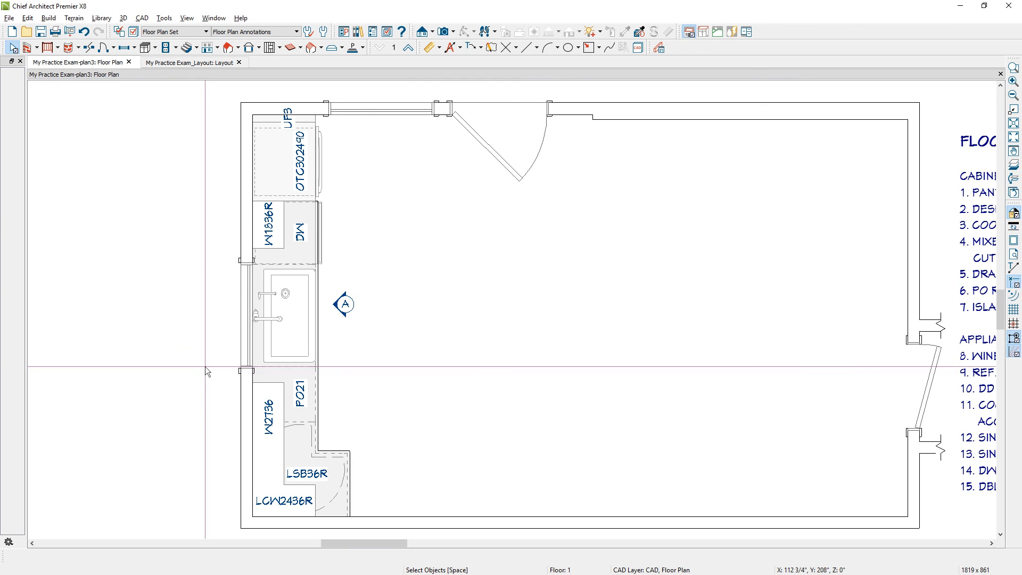
left_click(257, 359)
key("Tab")
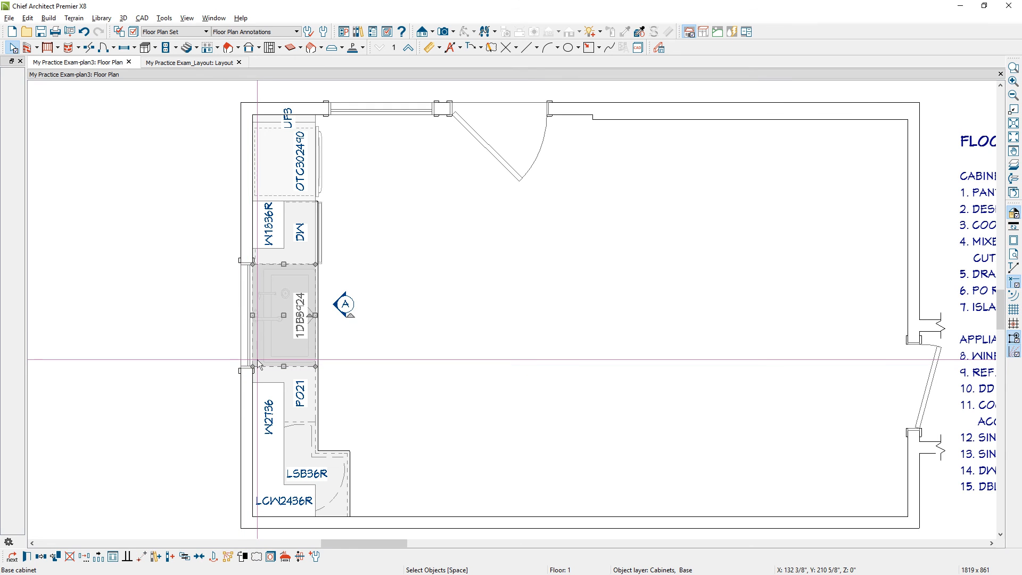
scroll(271, 330, "up", 1)
scroll(273, 329, "up", 1)
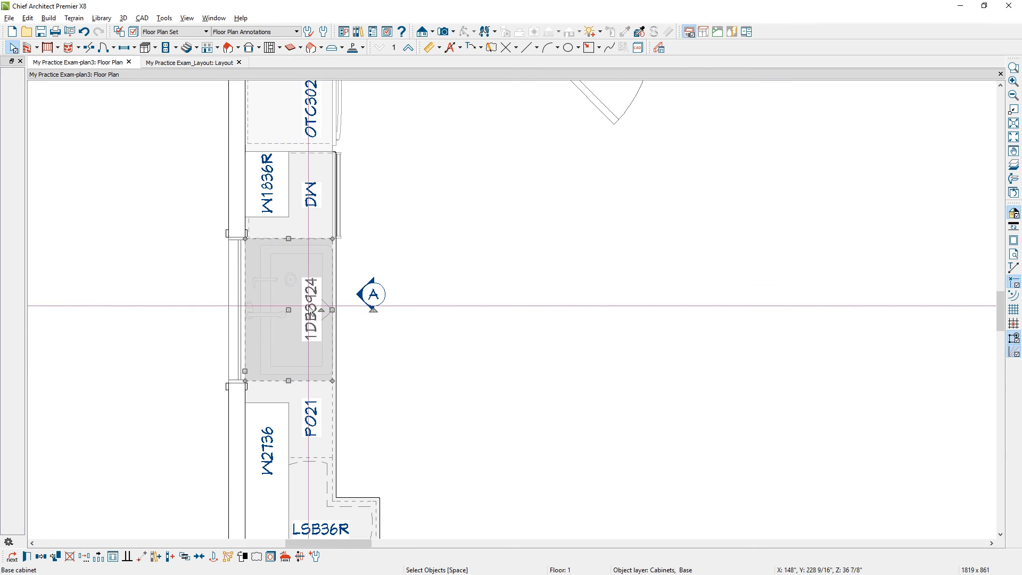
left_click_drag(310, 309, 343, 308)
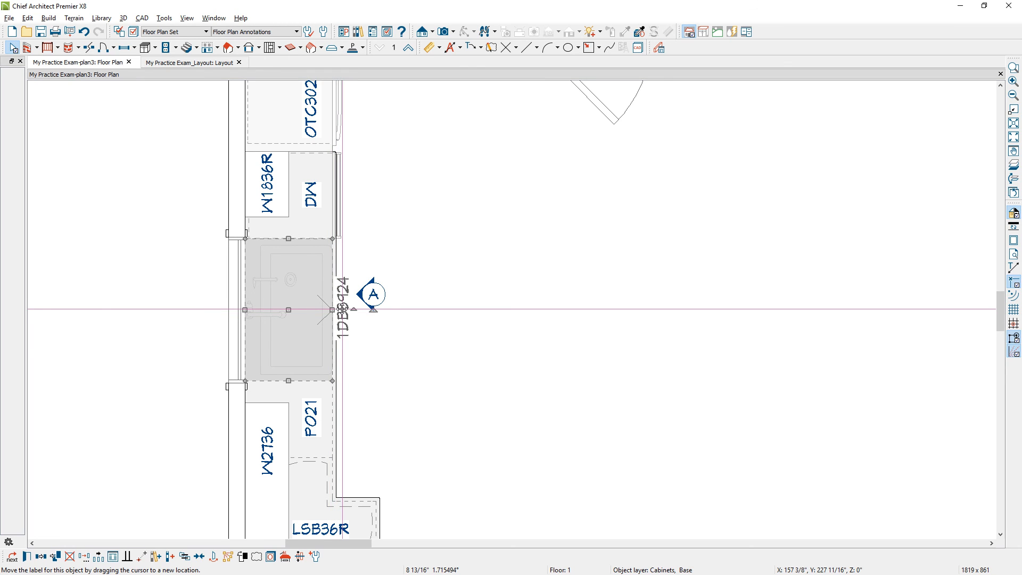
Step: Replace the sink base cabinet's automatic label with the specified label SB39
double_click(298, 349)
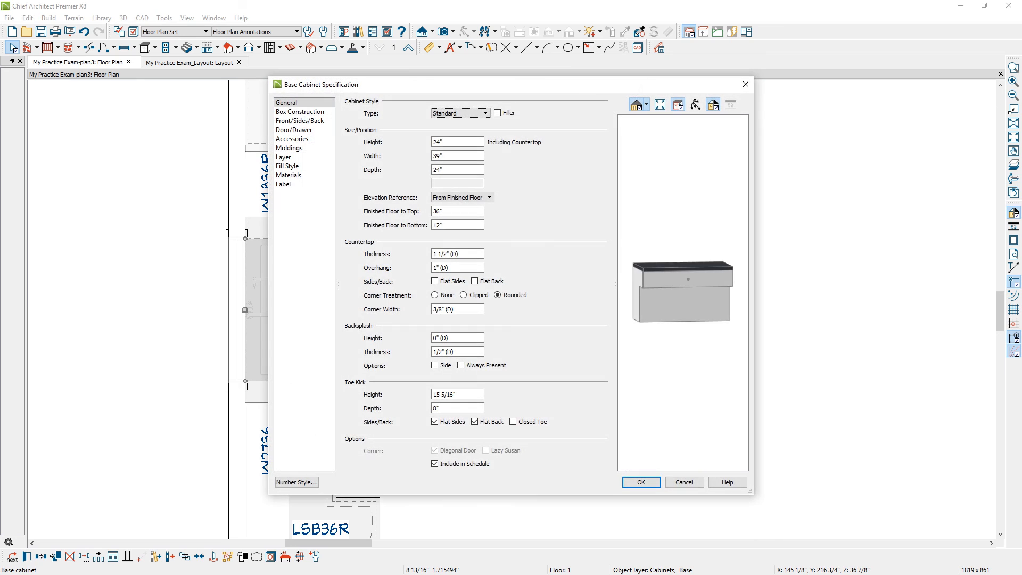
left_click(301, 184)
left_click(412, 142)
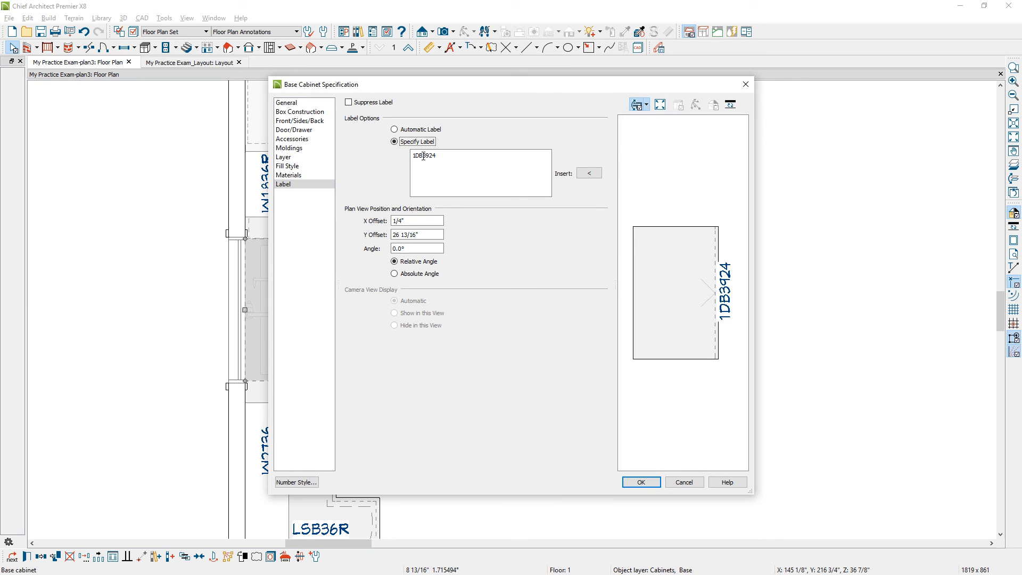
double_click(418, 155)
type("SB39")
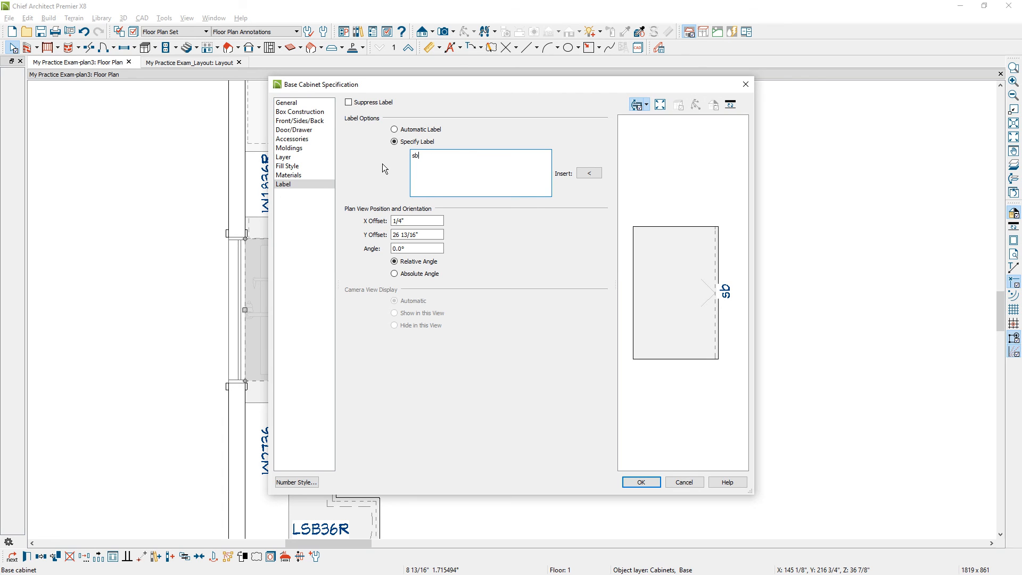
Step: Replace the fixed 39 in the sink base label with the object-specific width macro, making it SB%width%
left_click(593, 173)
mouse_move(622, 198)
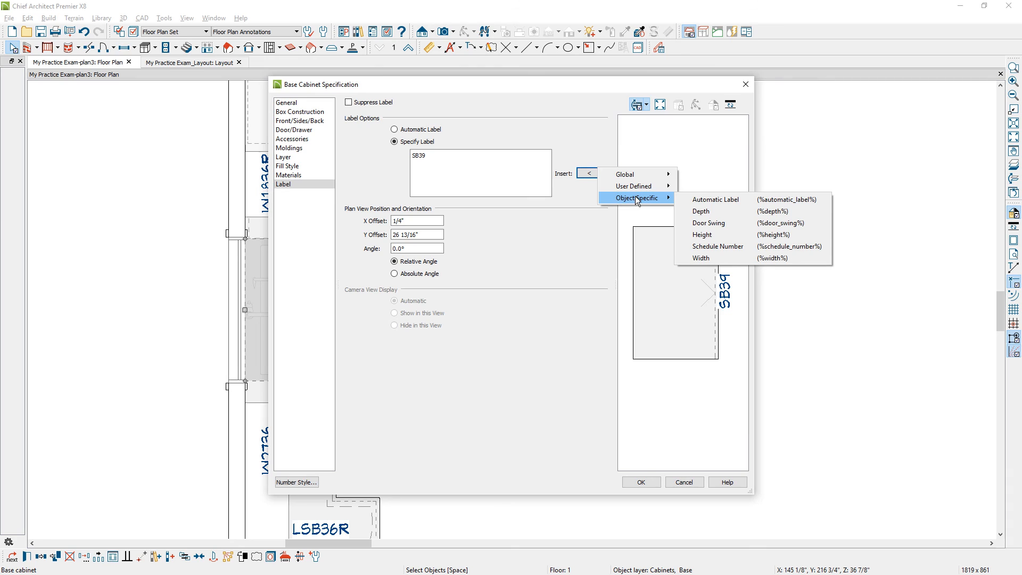
left_click(698, 259)
left_click(426, 157)
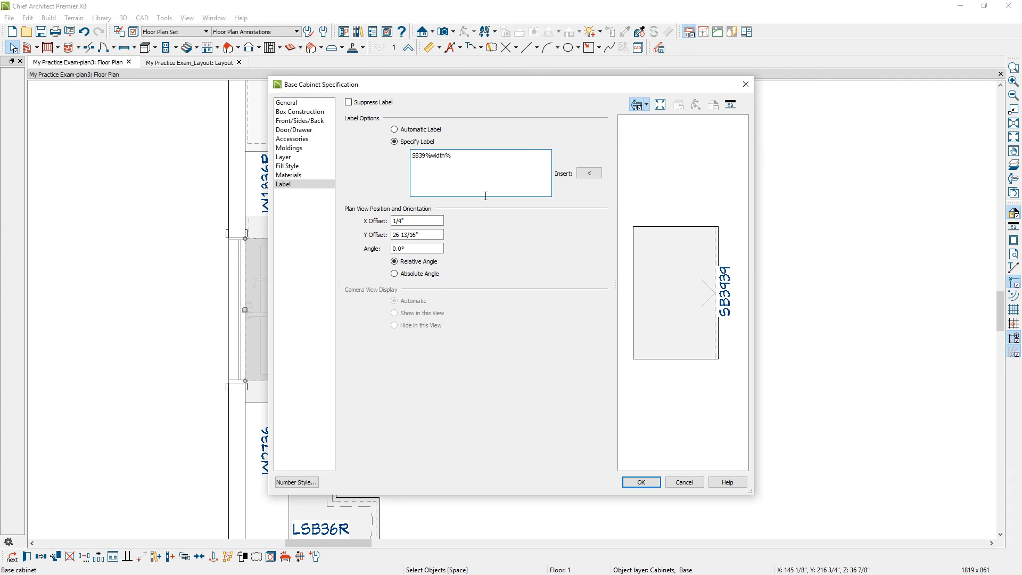
key("BackSpace")
key("BackSpace")
left_click(641, 481)
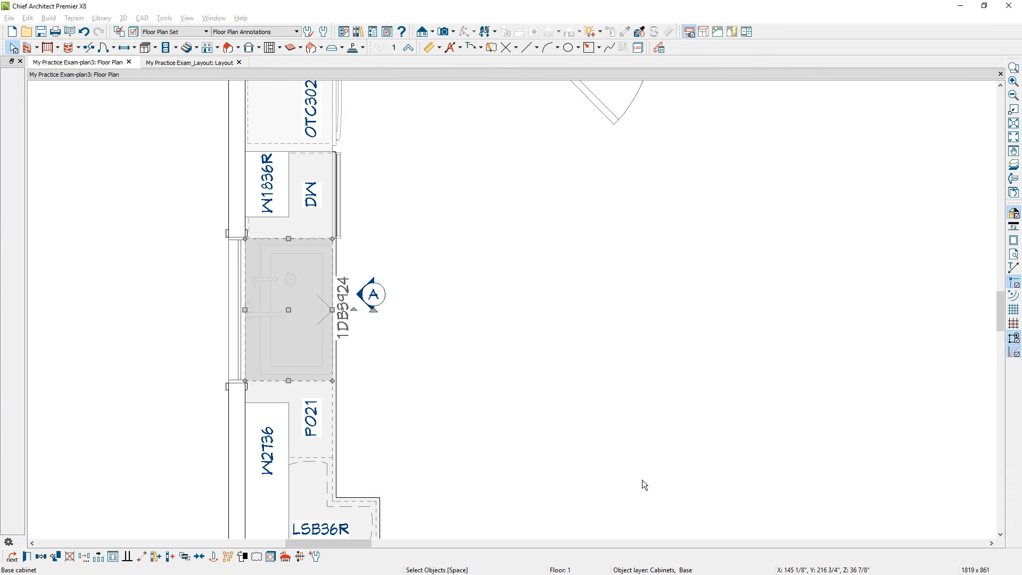
Step: Fit the whole floor plan in view and switch to the layout page with the main wall elevation
key("F6")
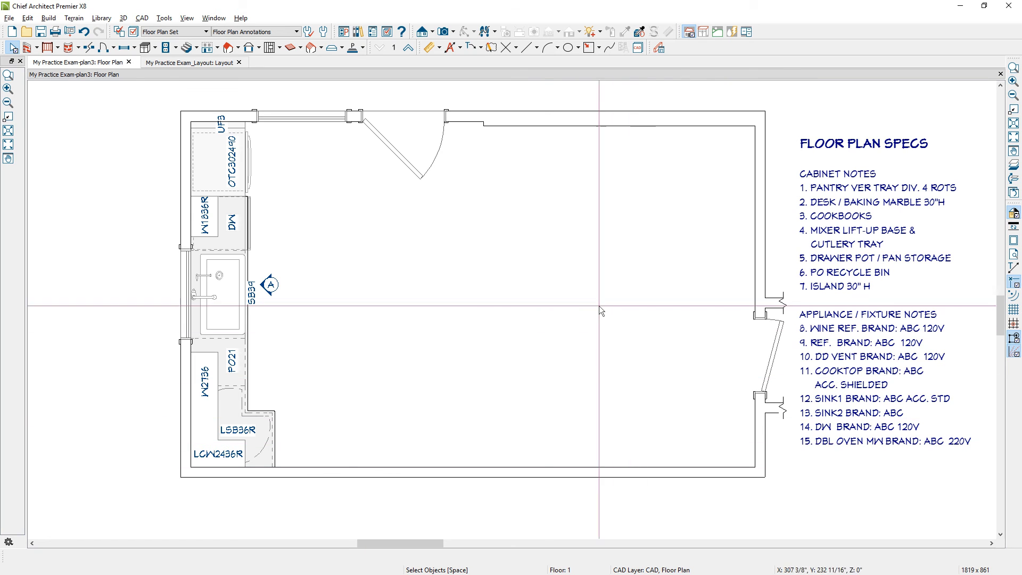
left_click(219, 63)
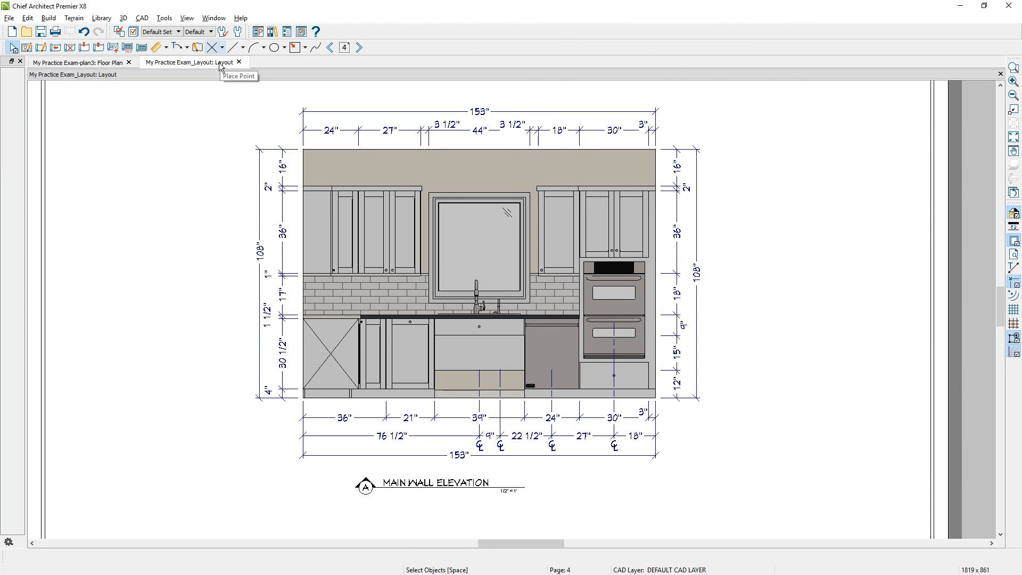